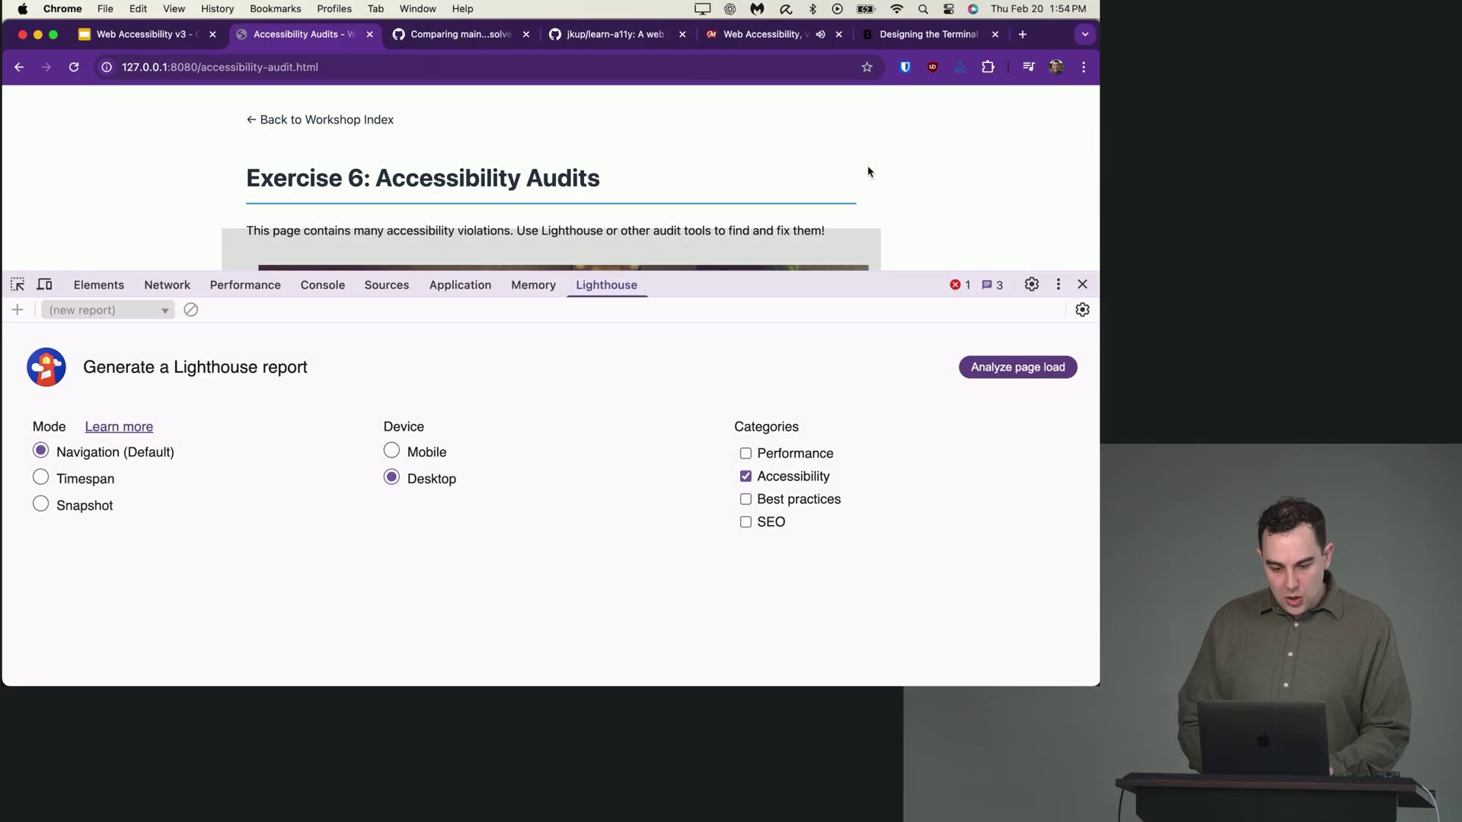
Step: Run the Lighthouse audit (score 38) and open the Deque guide for the aria-hidden body failure
left_click(1029, 373)
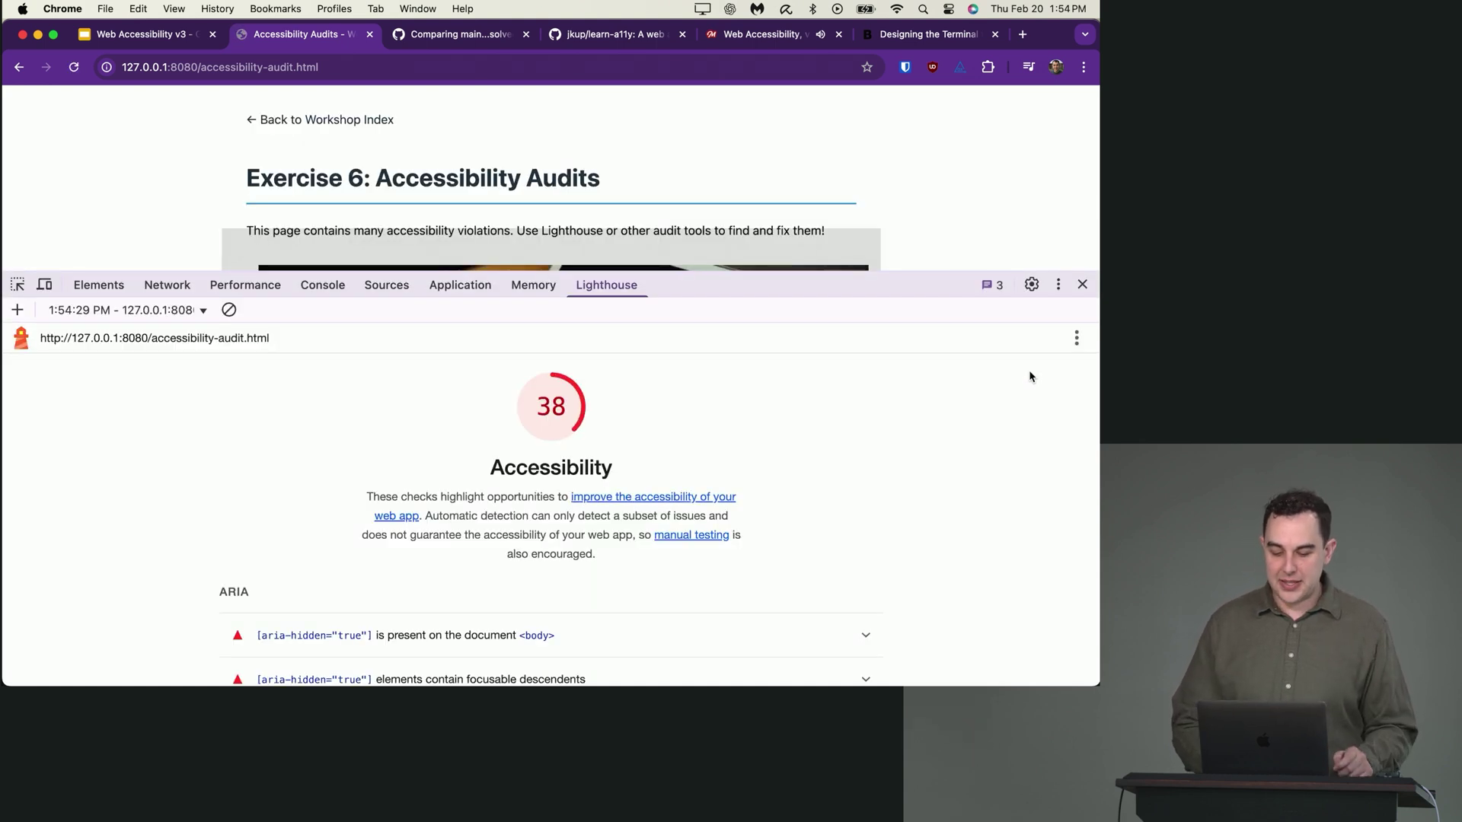
scroll(1024, 415, "down", 1)
scroll(1024, 416, "down", 1)
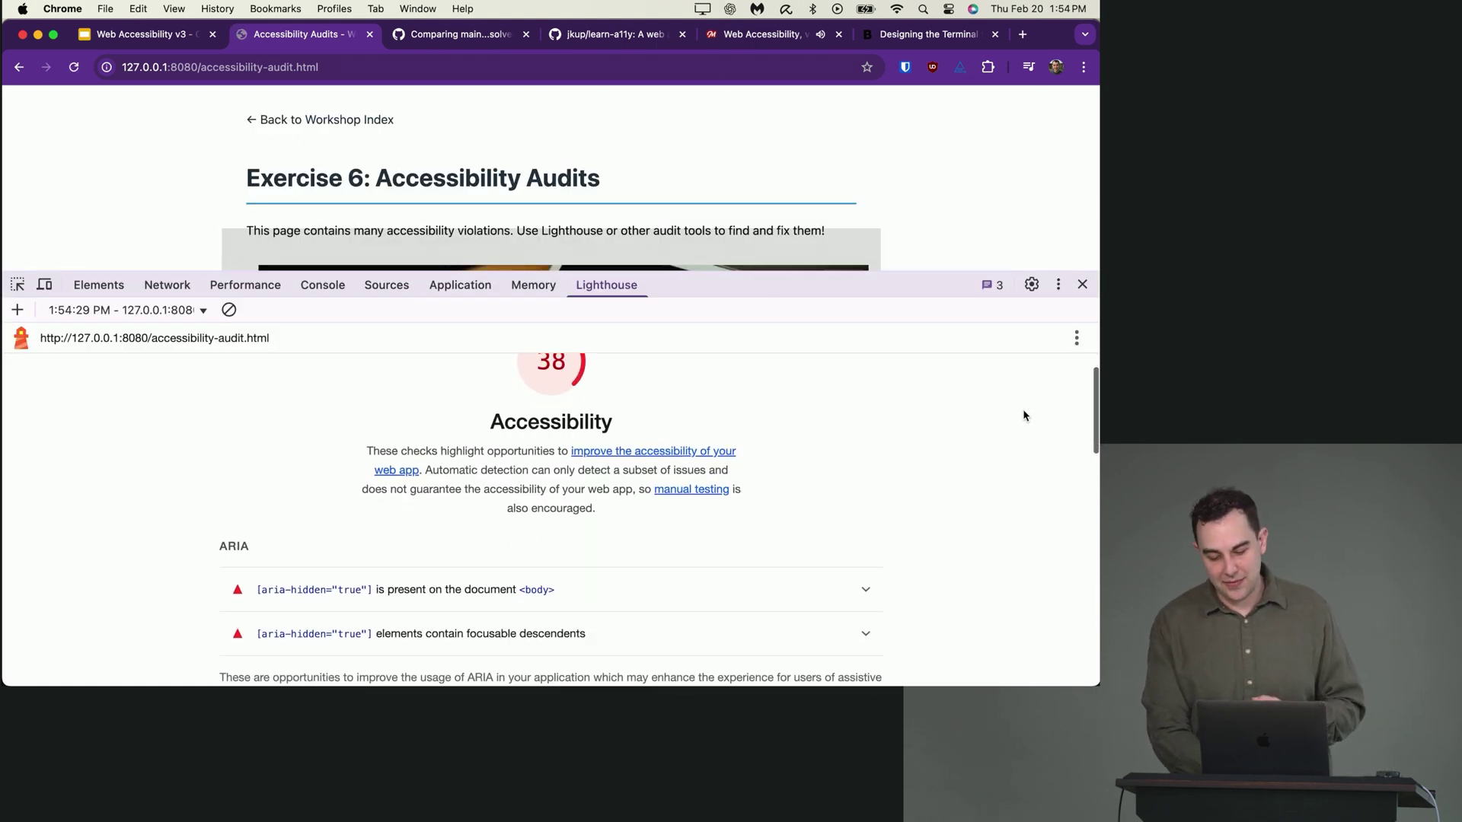
scroll(1024, 417, "down", 2)
scroll(1023, 416, "up", 1)
scroll(1024, 416, "up", 1)
scroll(1025, 416, "down", 1)
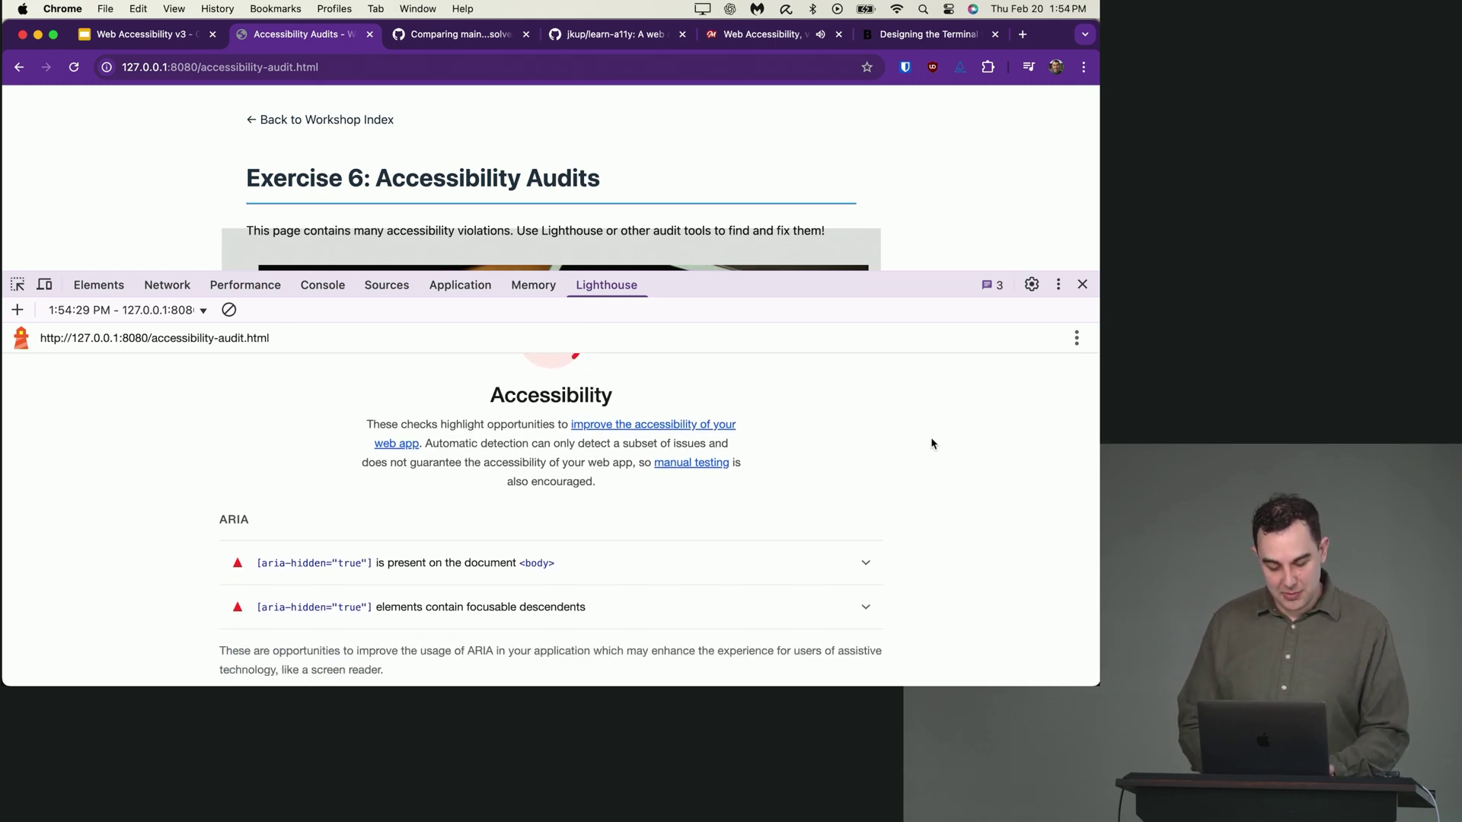
scroll(932, 443, "down", 1)
scroll(932, 444, "up", 2)
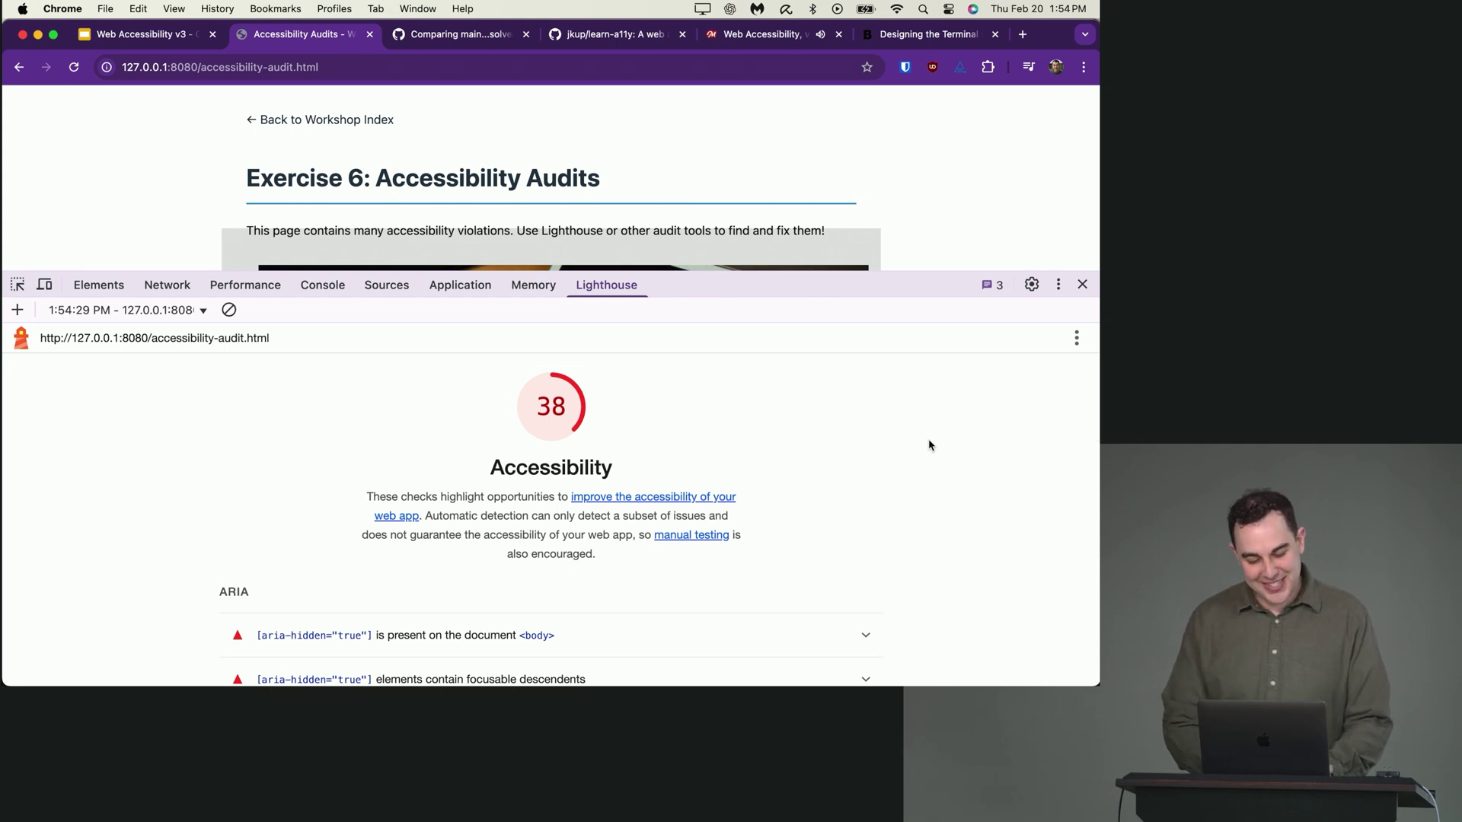
scroll(911, 418, "down", 1)
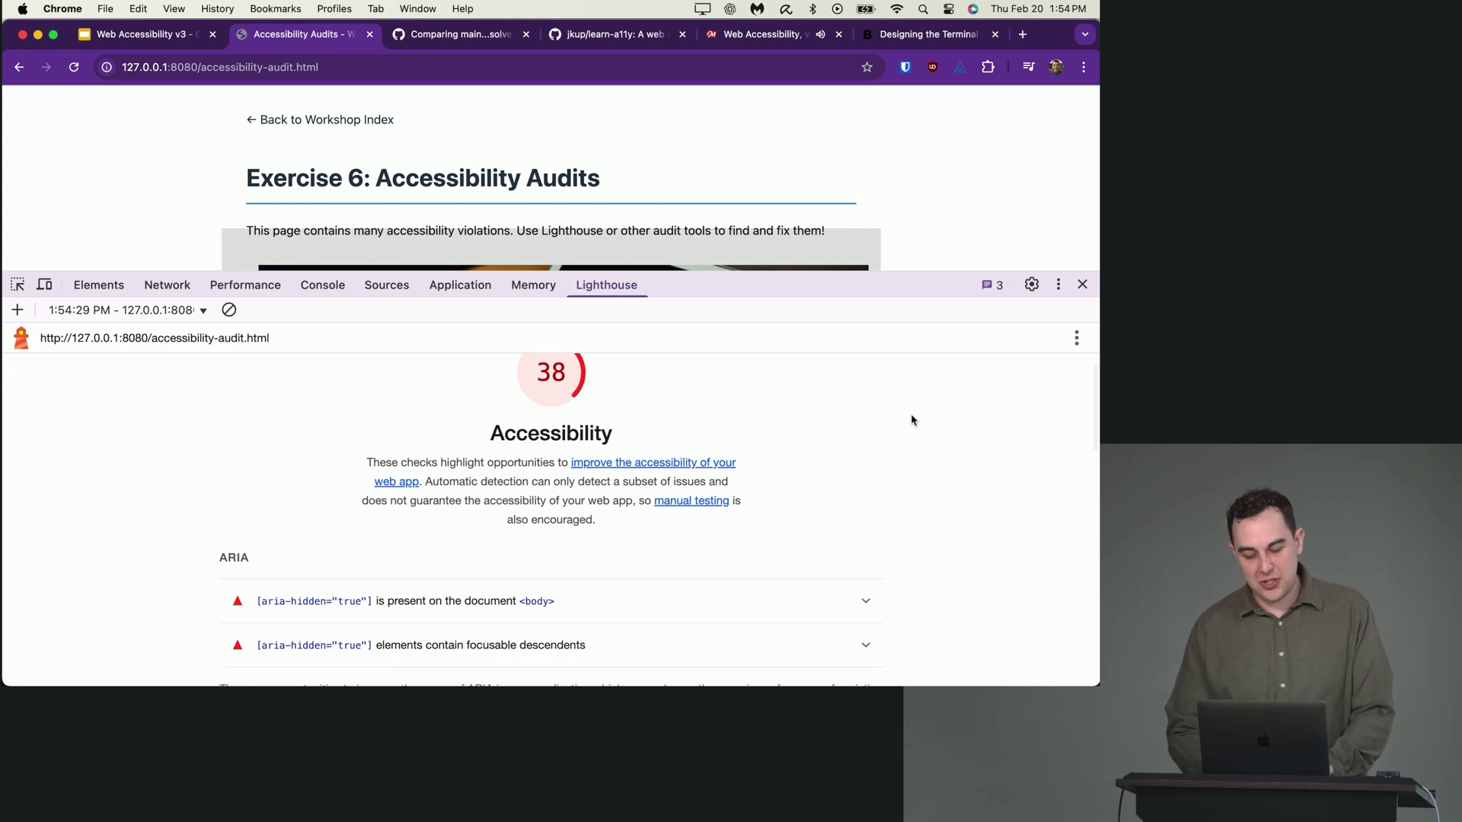
scroll(909, 418, "up", 1)
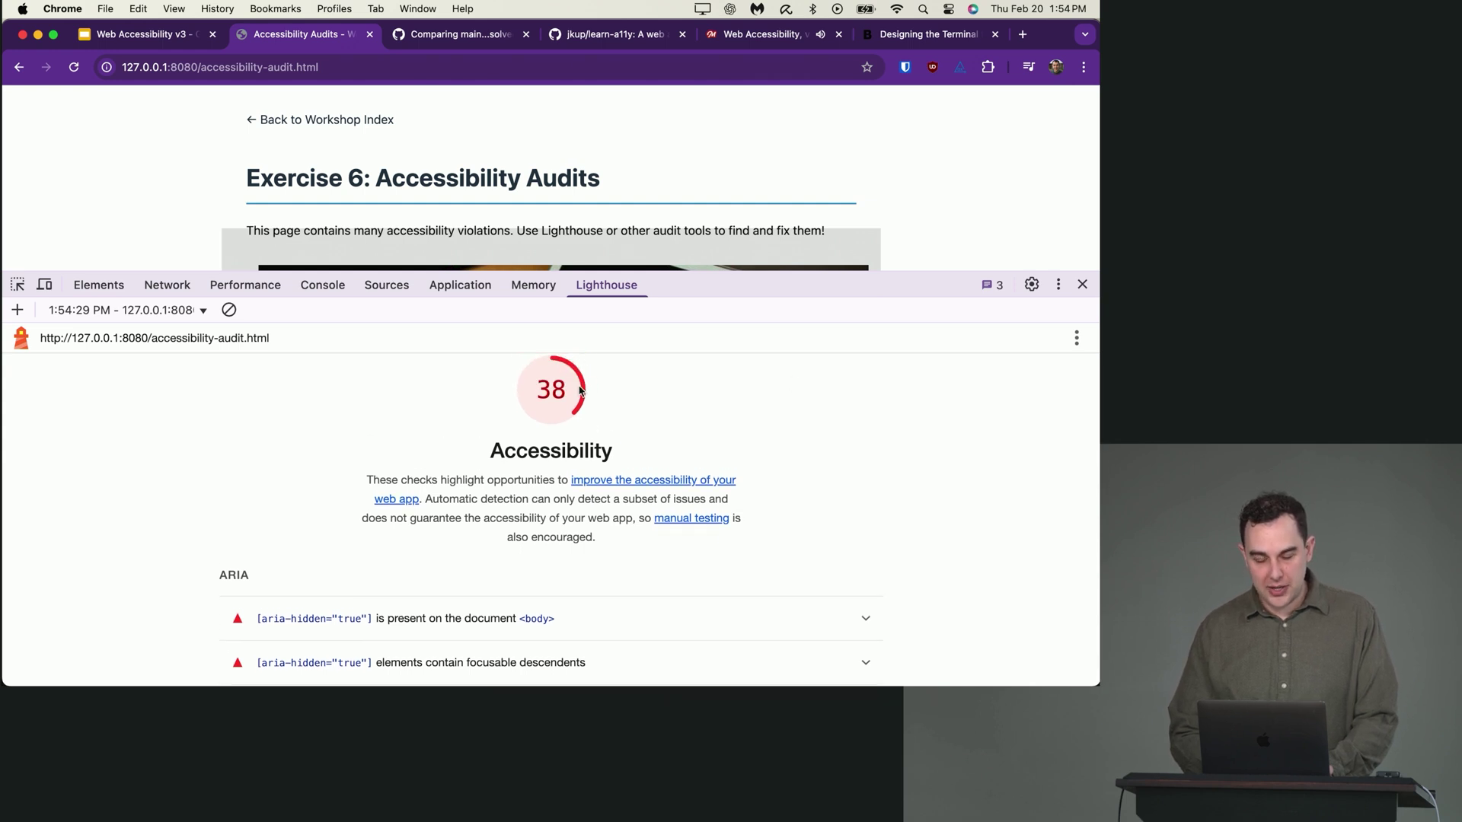
scroll(725, 418, "down", 2)
scroll(726, 418, "down", 5)
scroll(724, 418, "down", 1)
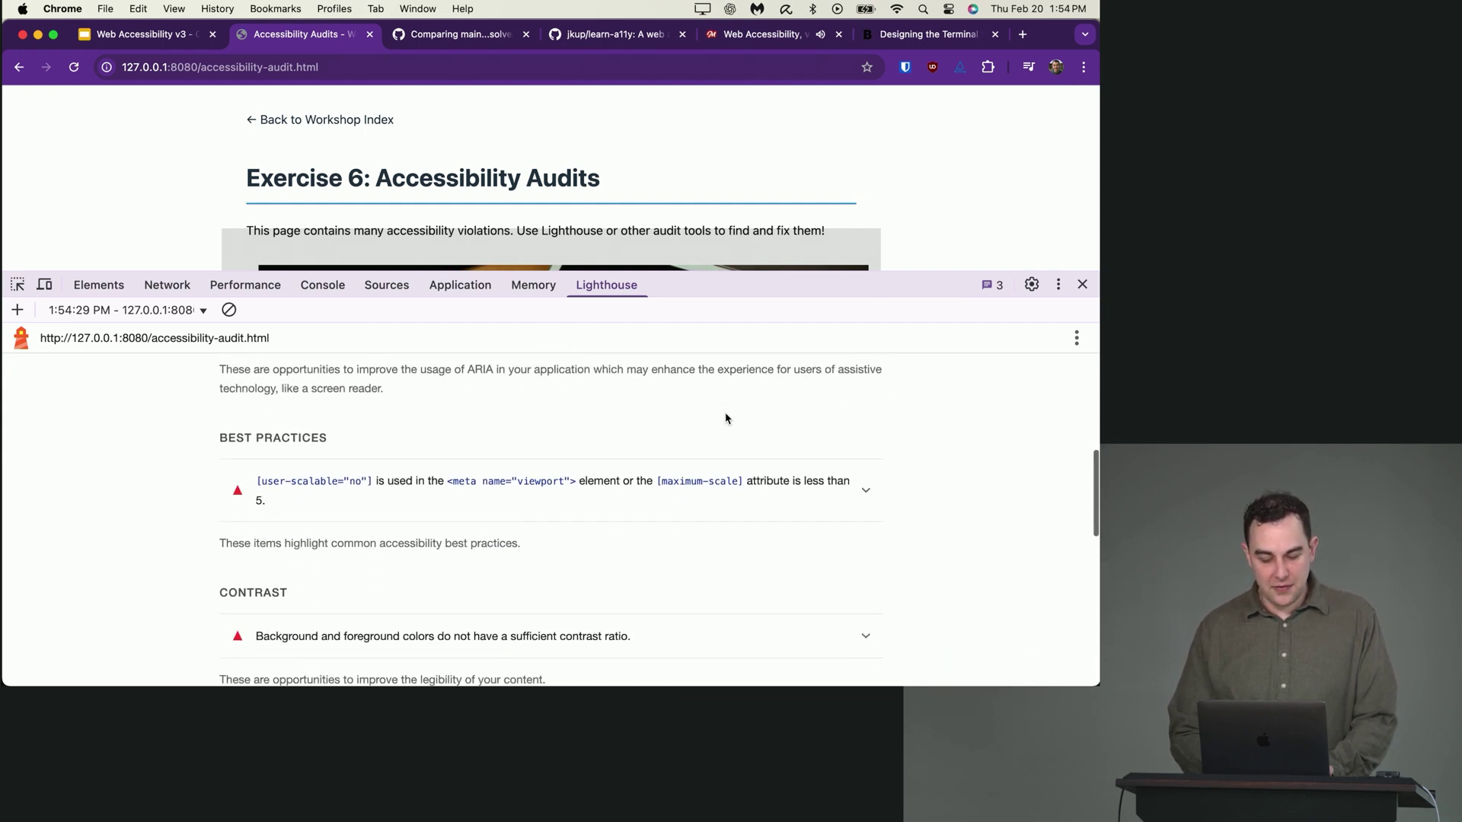
scroll(725, 418, "down", 4)
scroll(719, 468, "down", 1)
scroll(709, 492, "down", 2)
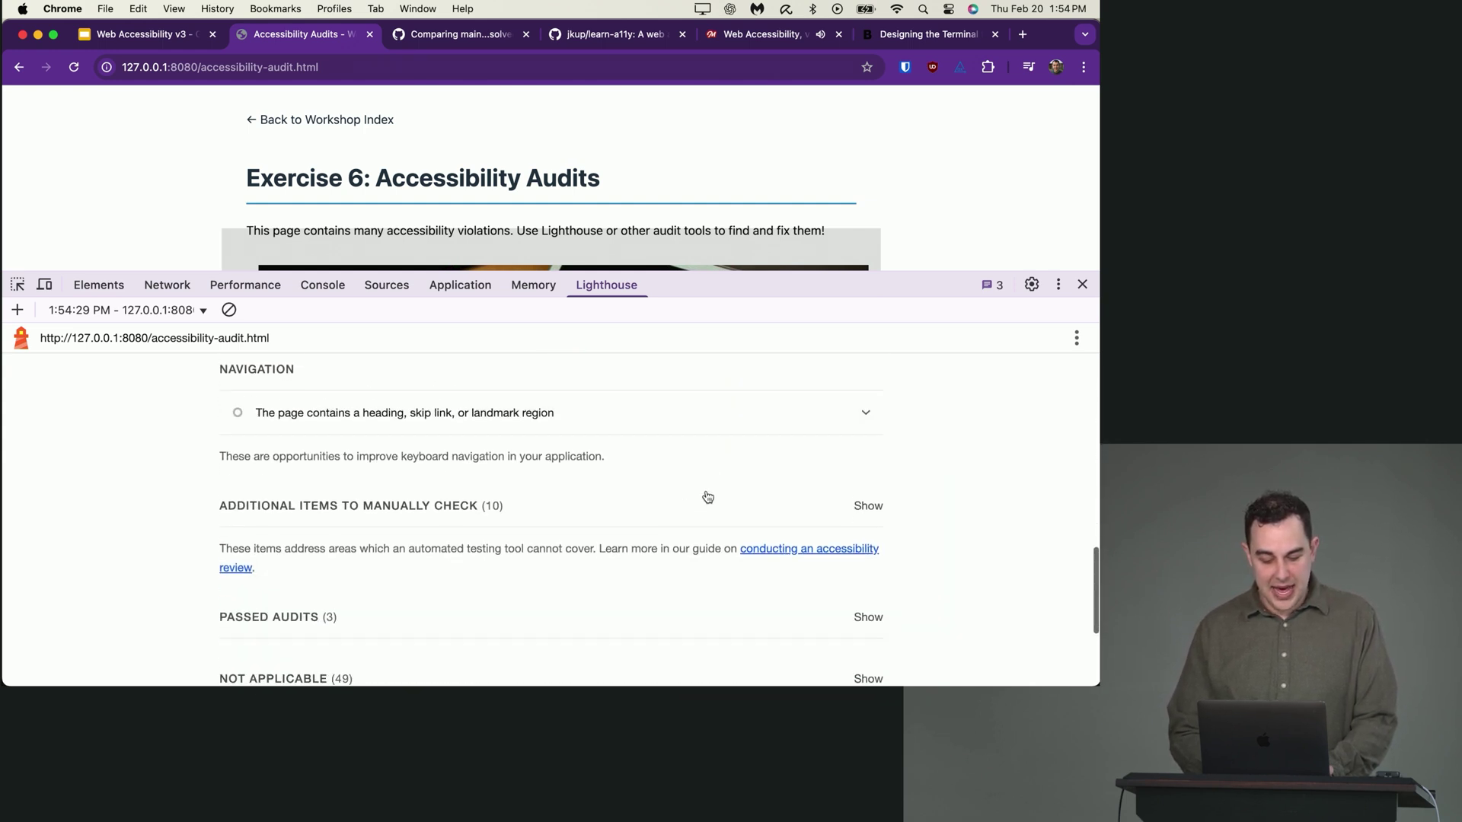
scroll(662, 514, "down", 1)
scroll(625, 537, "down", 1)
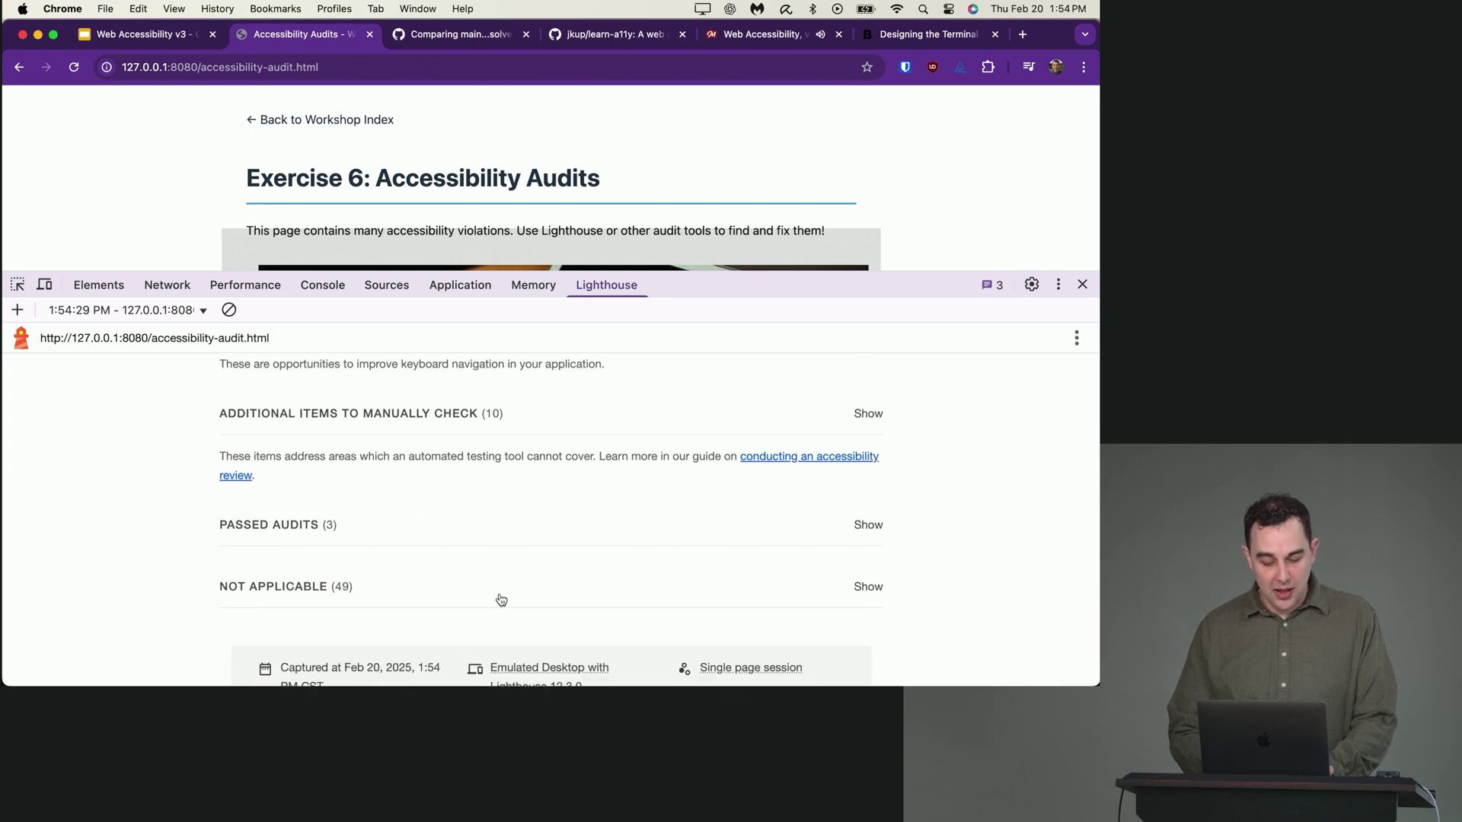
scroll(528, 550, "up", 1)
left_click(538, 500)
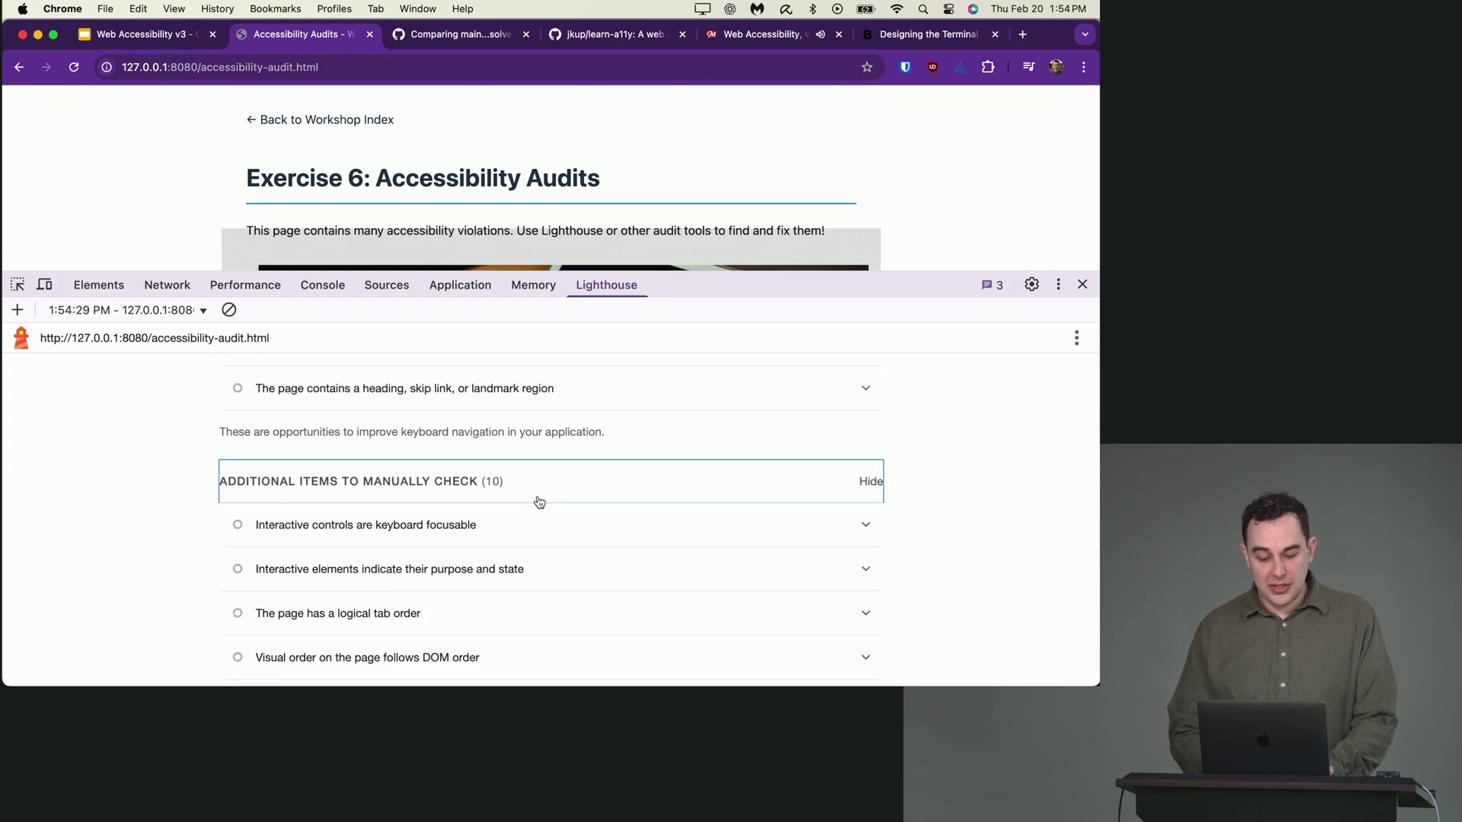
scroll(539, 502, "down", 1)
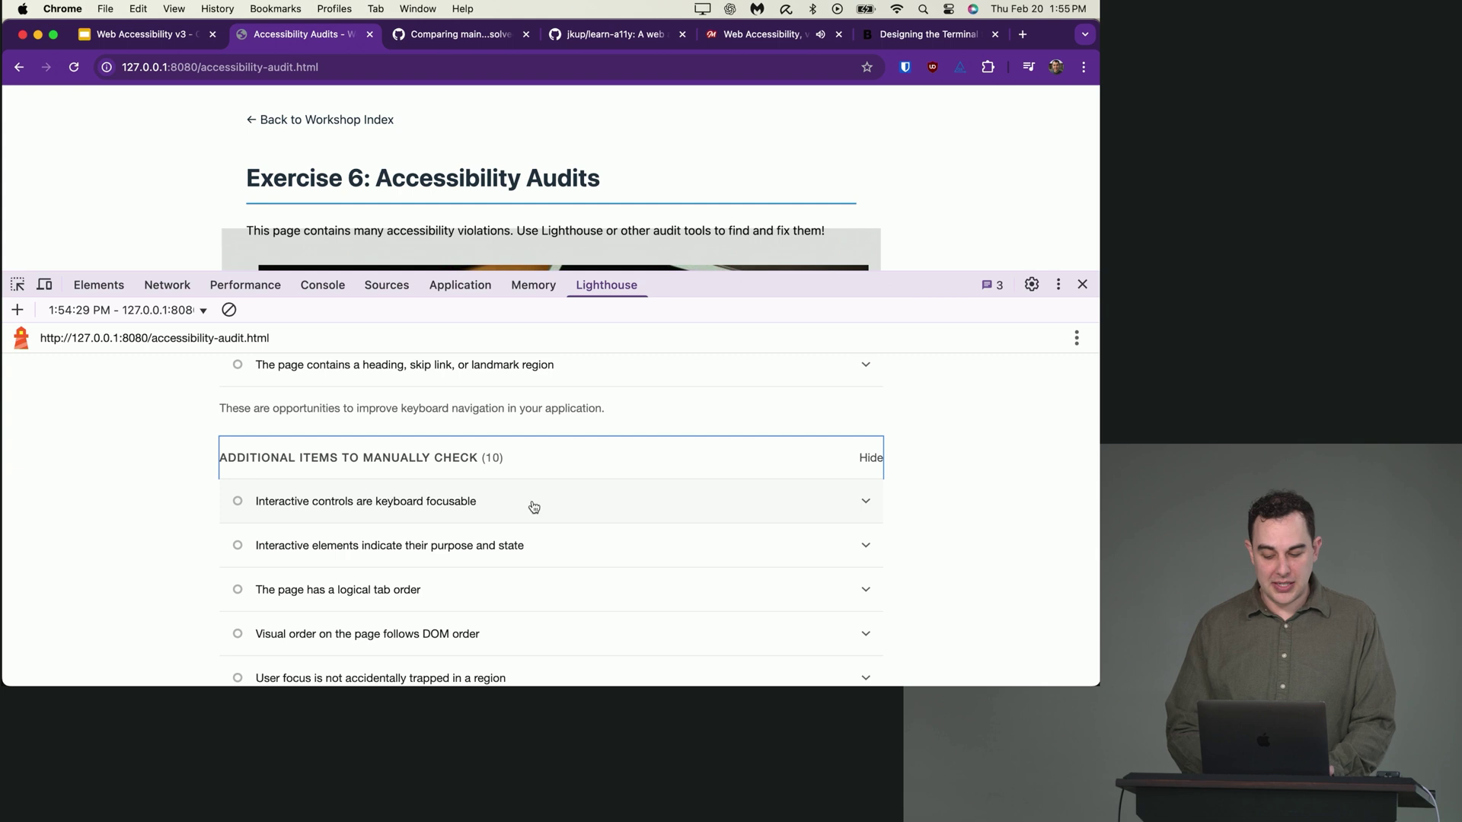
left_click(535, 477)
scroll(539, 479, "up", 3)
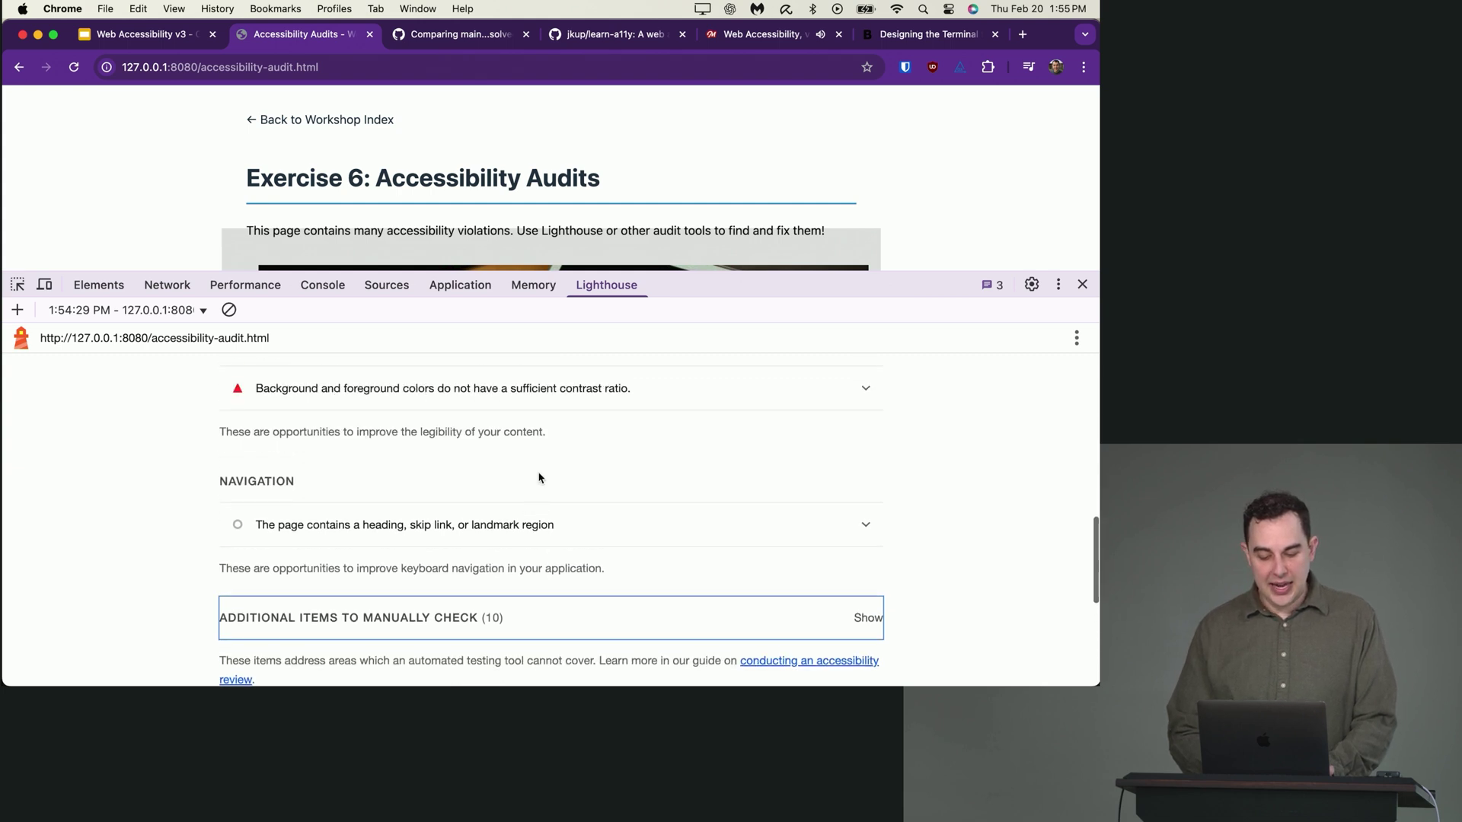
scroll(538, 479, "up", 5)
scroll(538, 480, "up", 4)
scroll(538, 478, "up", 7)
scroll(552, 483, "down", 4)
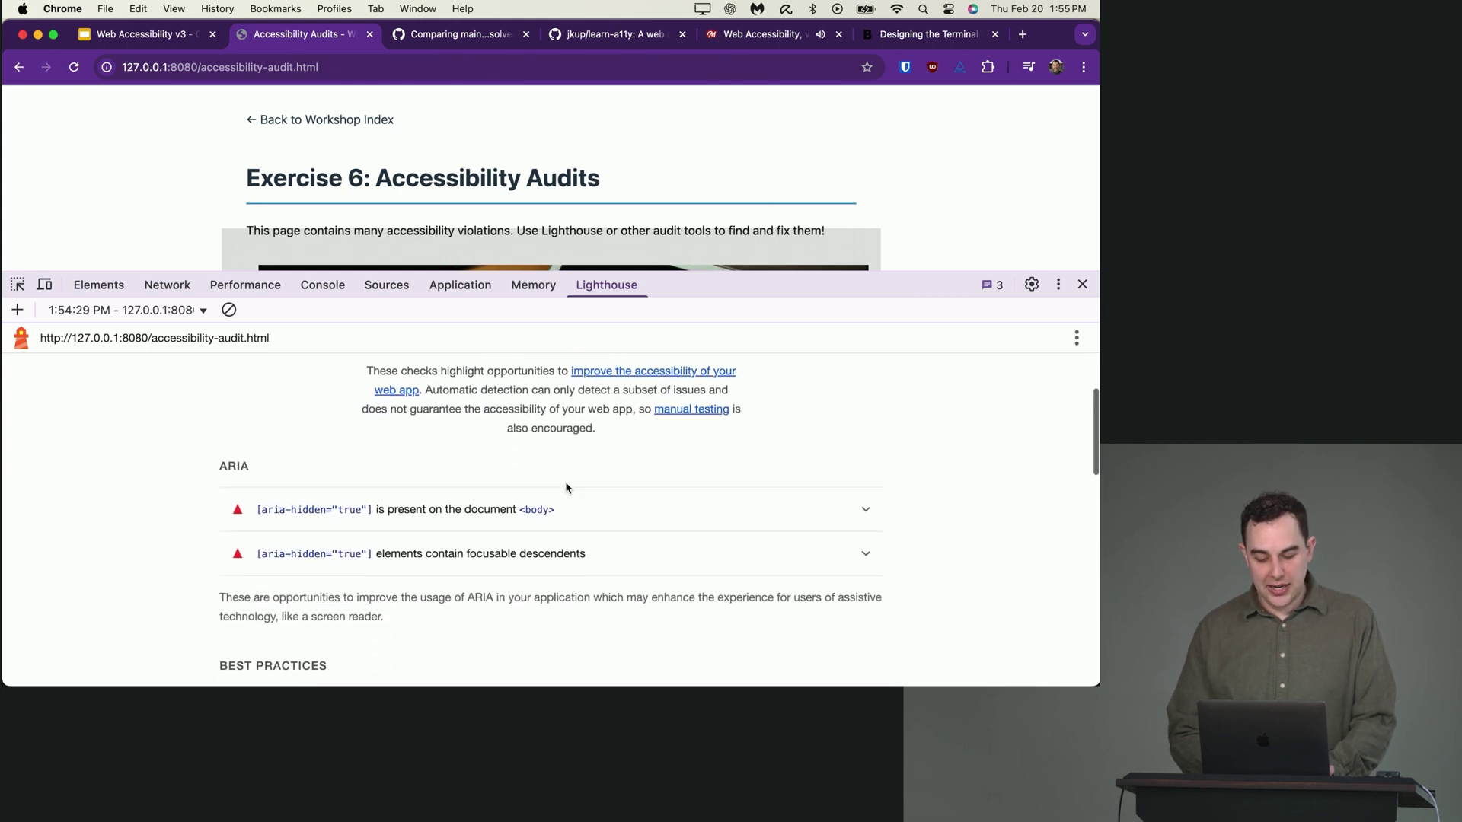
left_click(625, 500)
scroll(625, 499, "down", 1)
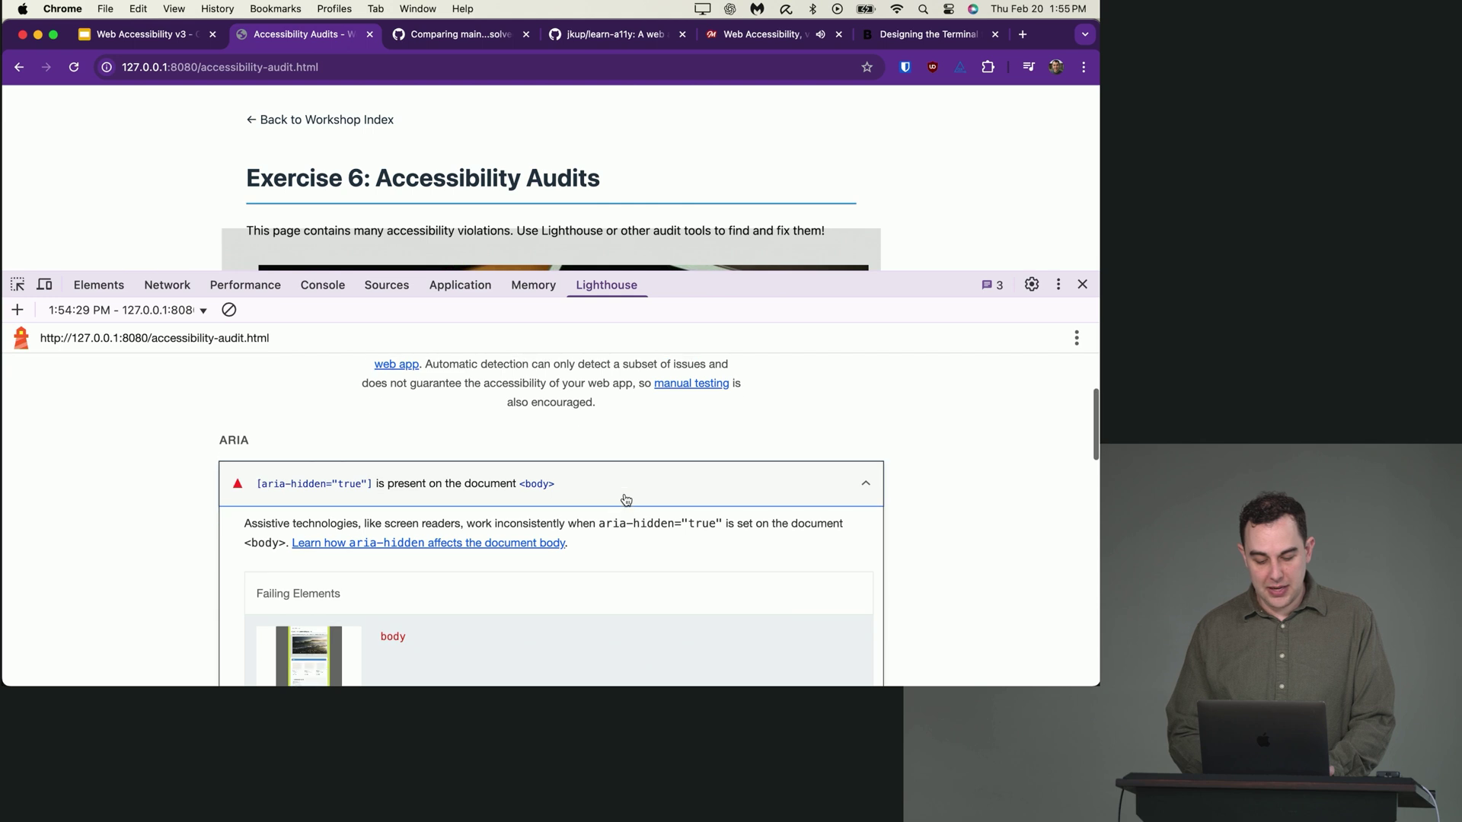
left_click(535, 545)
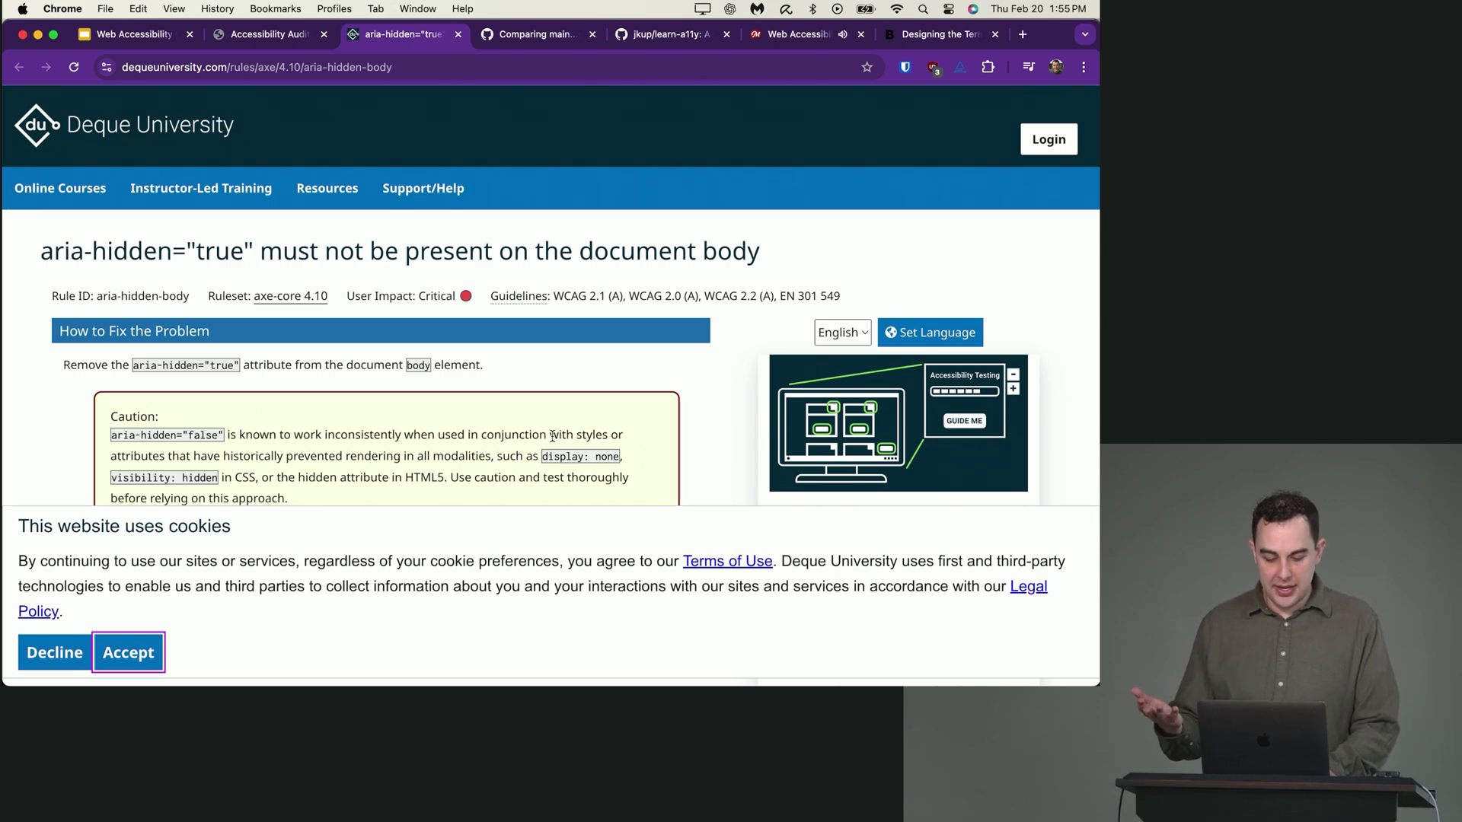
Step: Close the Deque University tab and collapse the aria-hidden body failure in the report
key("super+w")
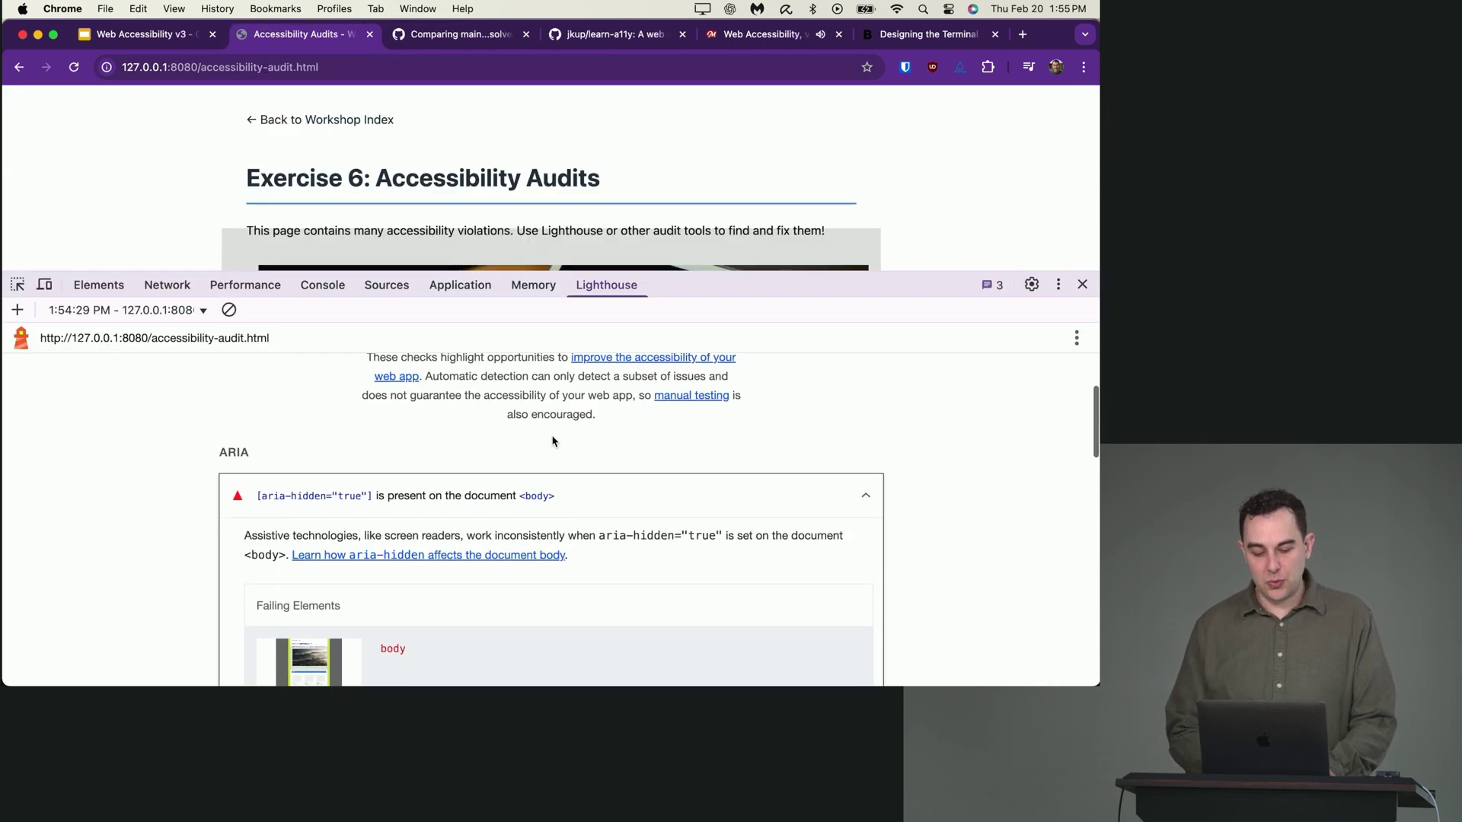
scroll(552, 441, "up", 1)
scroll(554, 441, "up", 1)
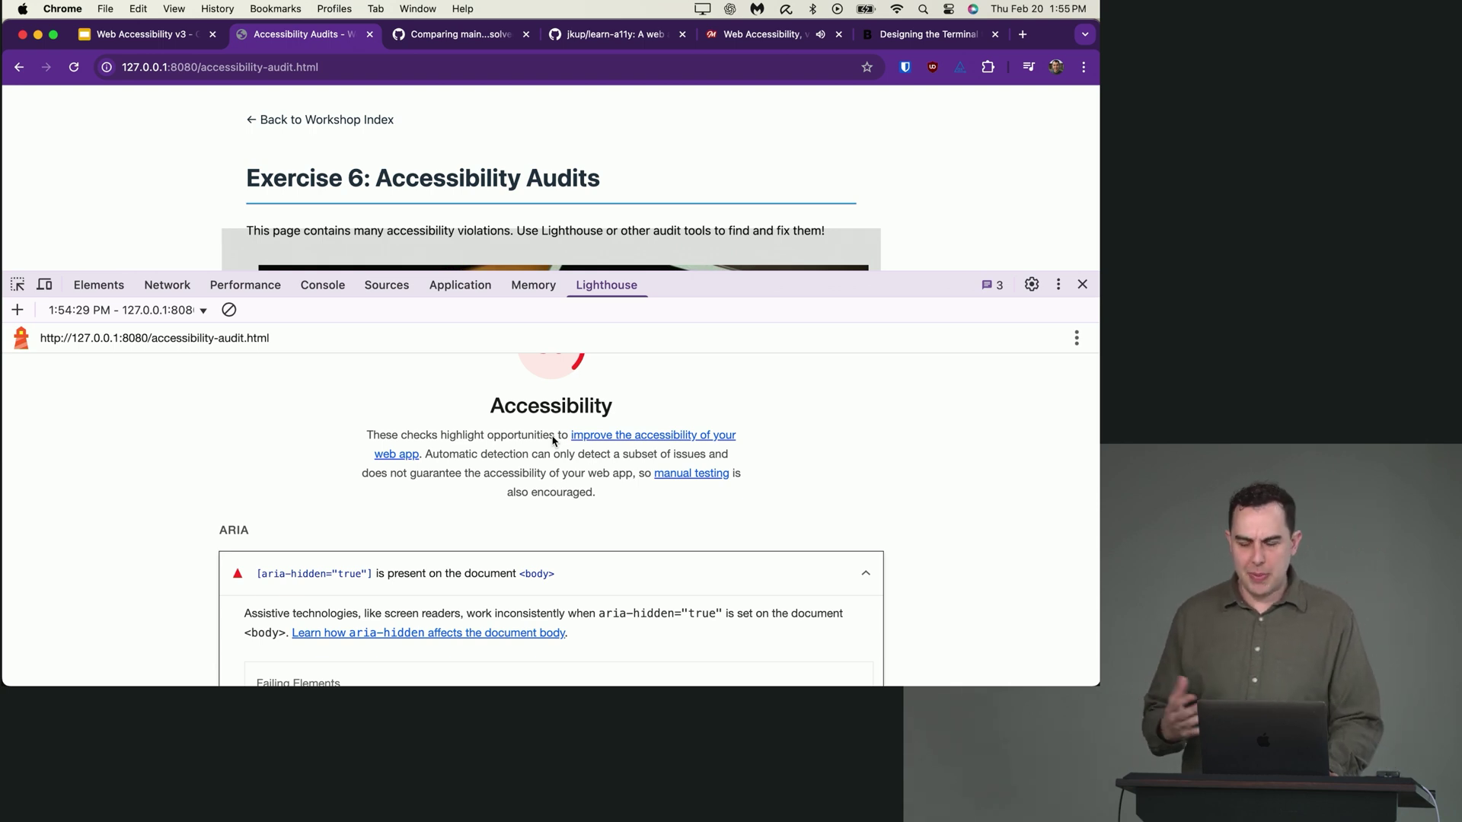
left_click(865, 577)
scroll(879, 506, "down", 1)
Step: In VS Code, close the current editor and load accessibility-audit.html via quick file search
key("super+Tab")
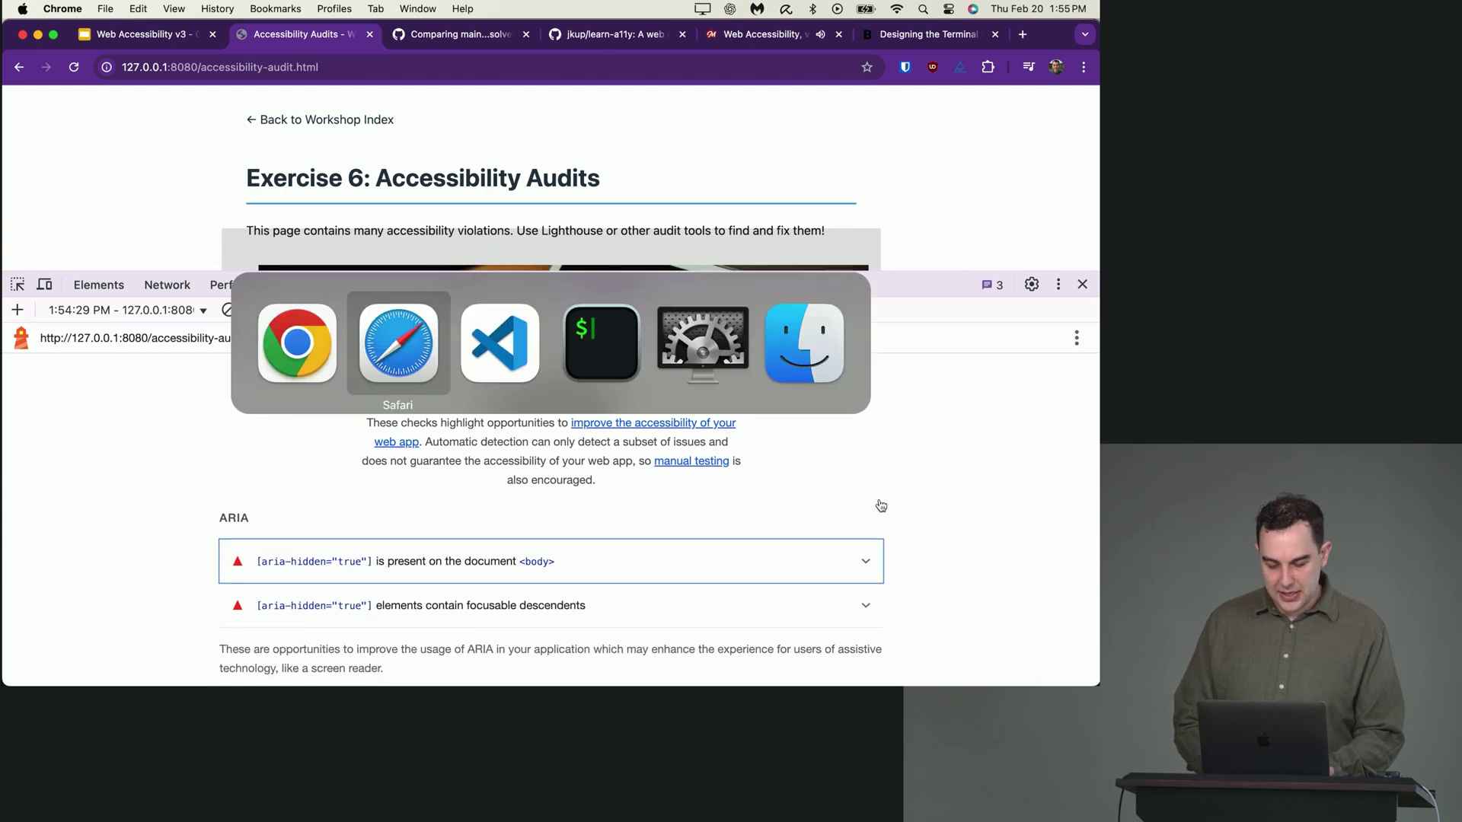
key("super+Tab")
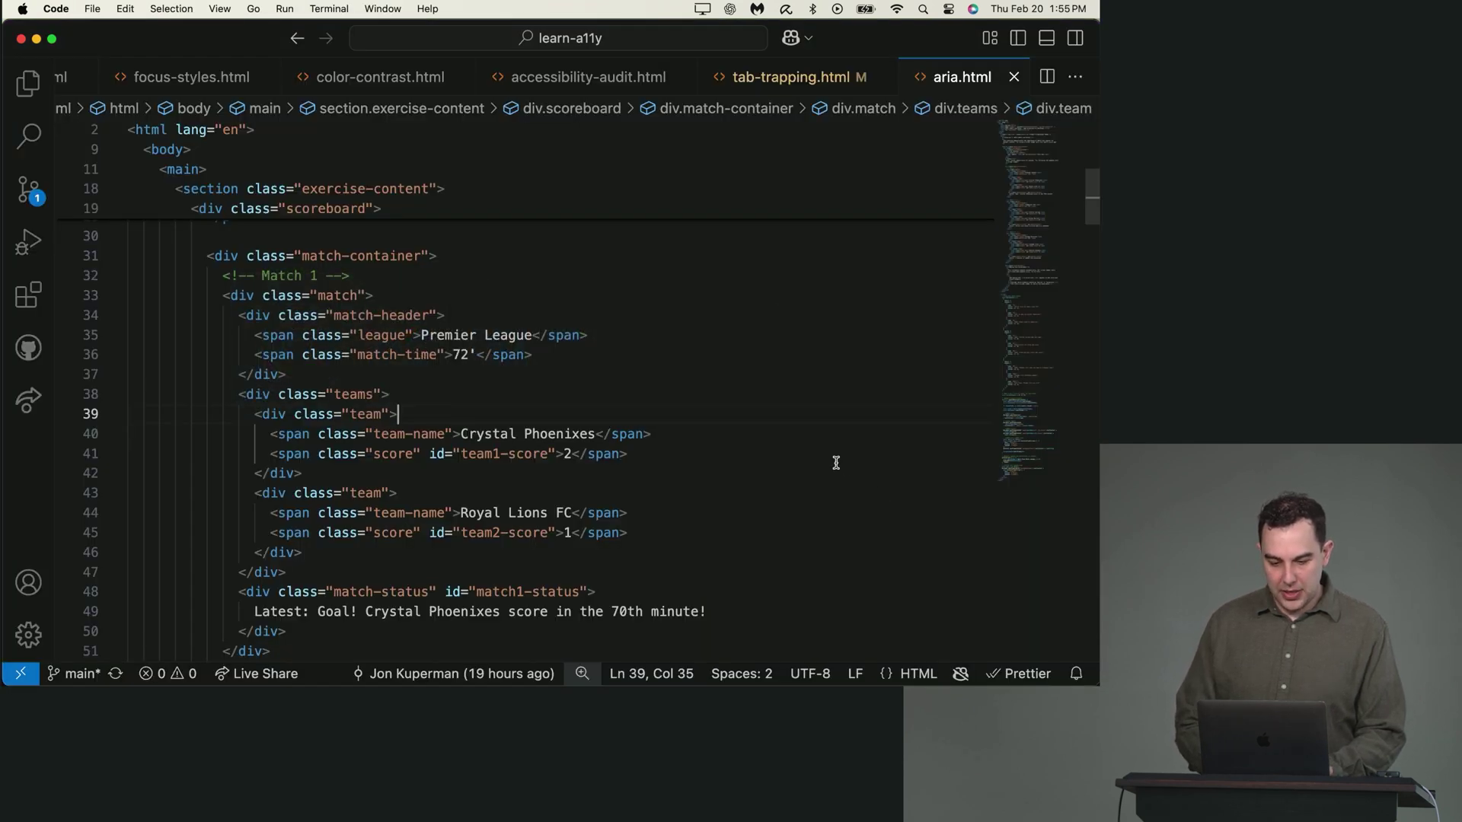
key("super+w")
key("super+w")
key("super+w")
key("super+w")
key("super+w")
key("super+w")
key("super+p")
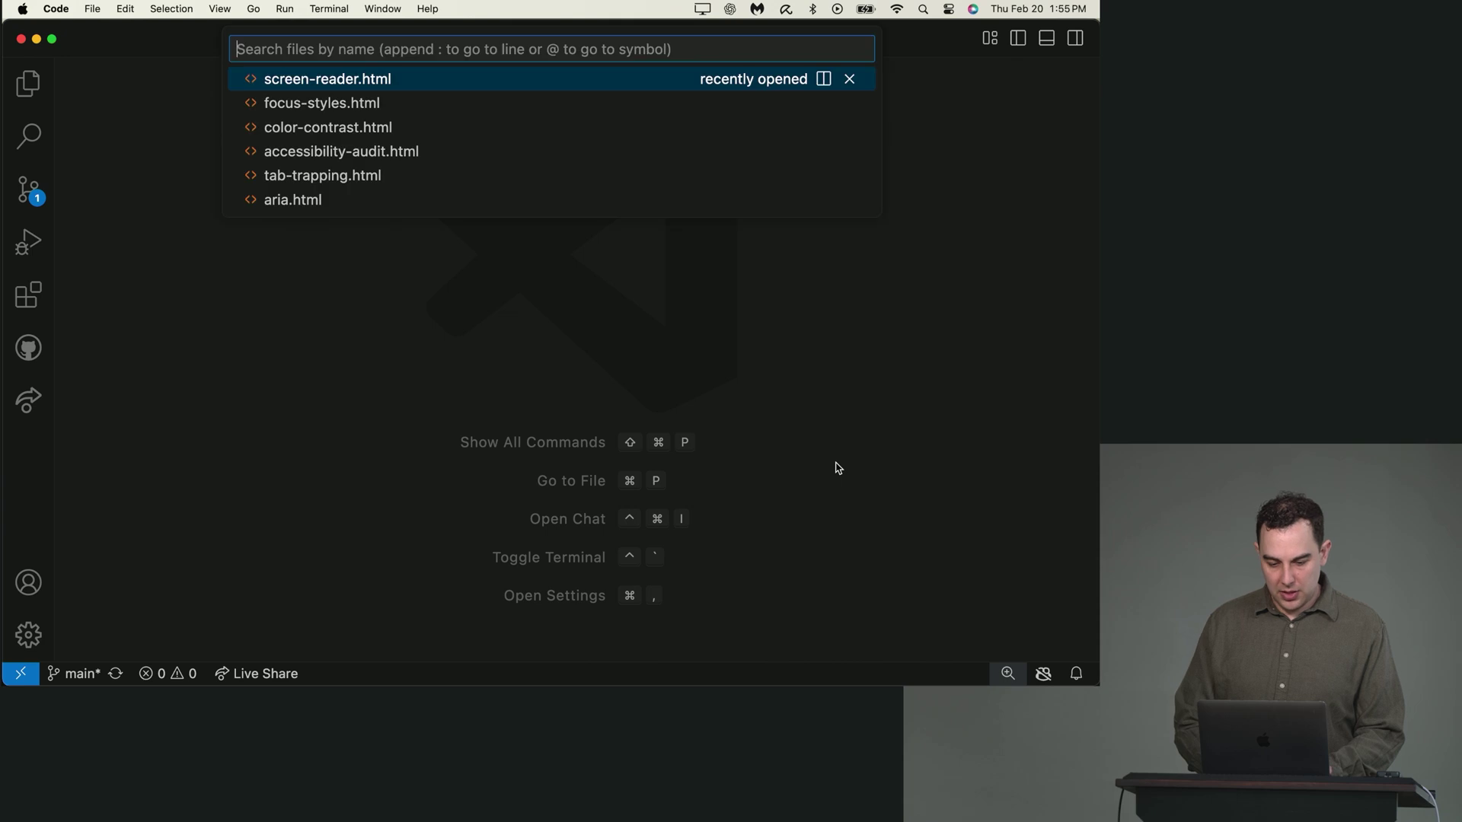
type("a")
key("Down")
key("Return")
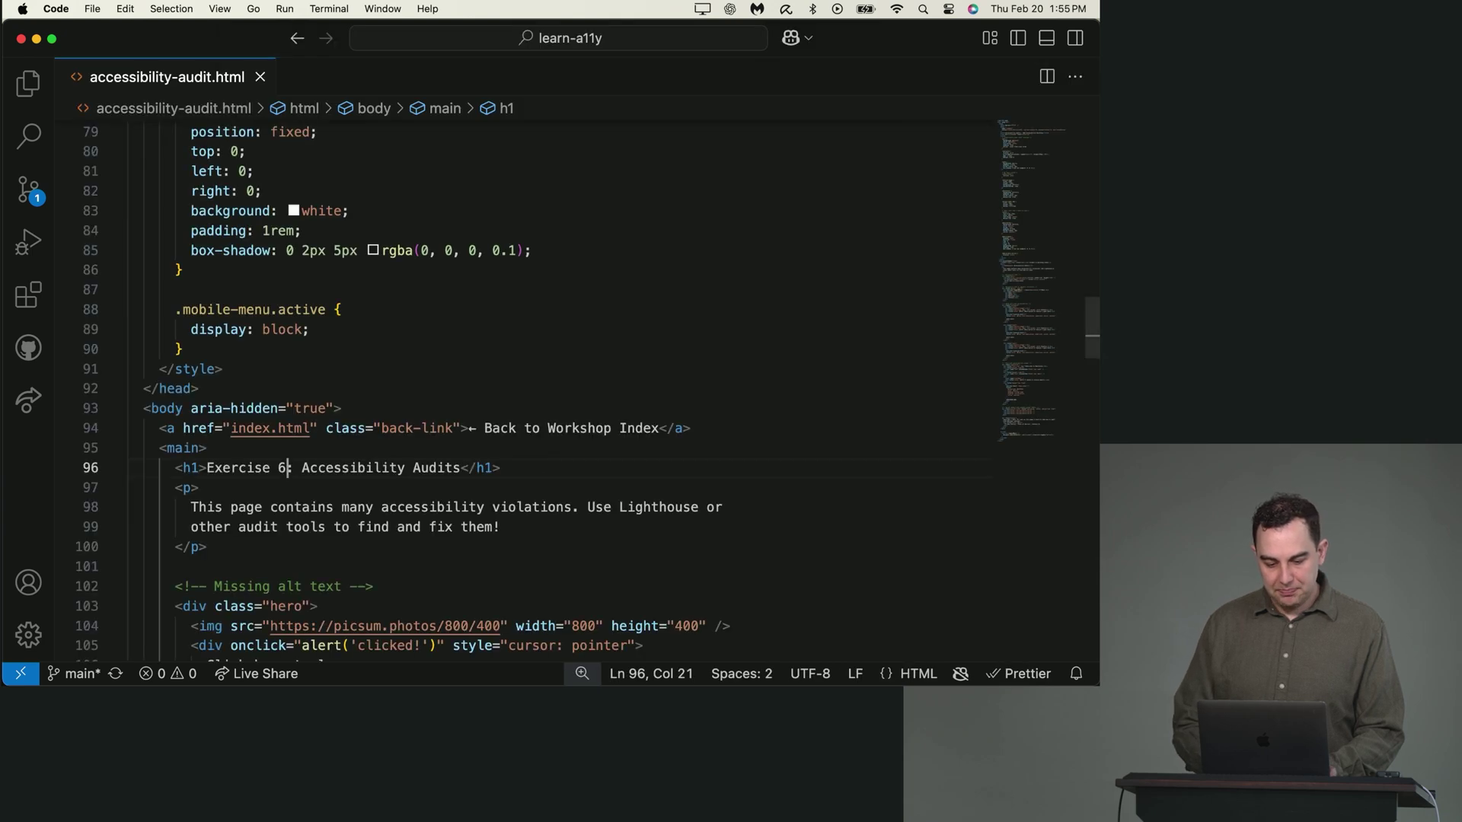
Step: Expand the aria-hidden body failure and highlight its note on inconsistent screen reader behaviour
key("super+Tab")
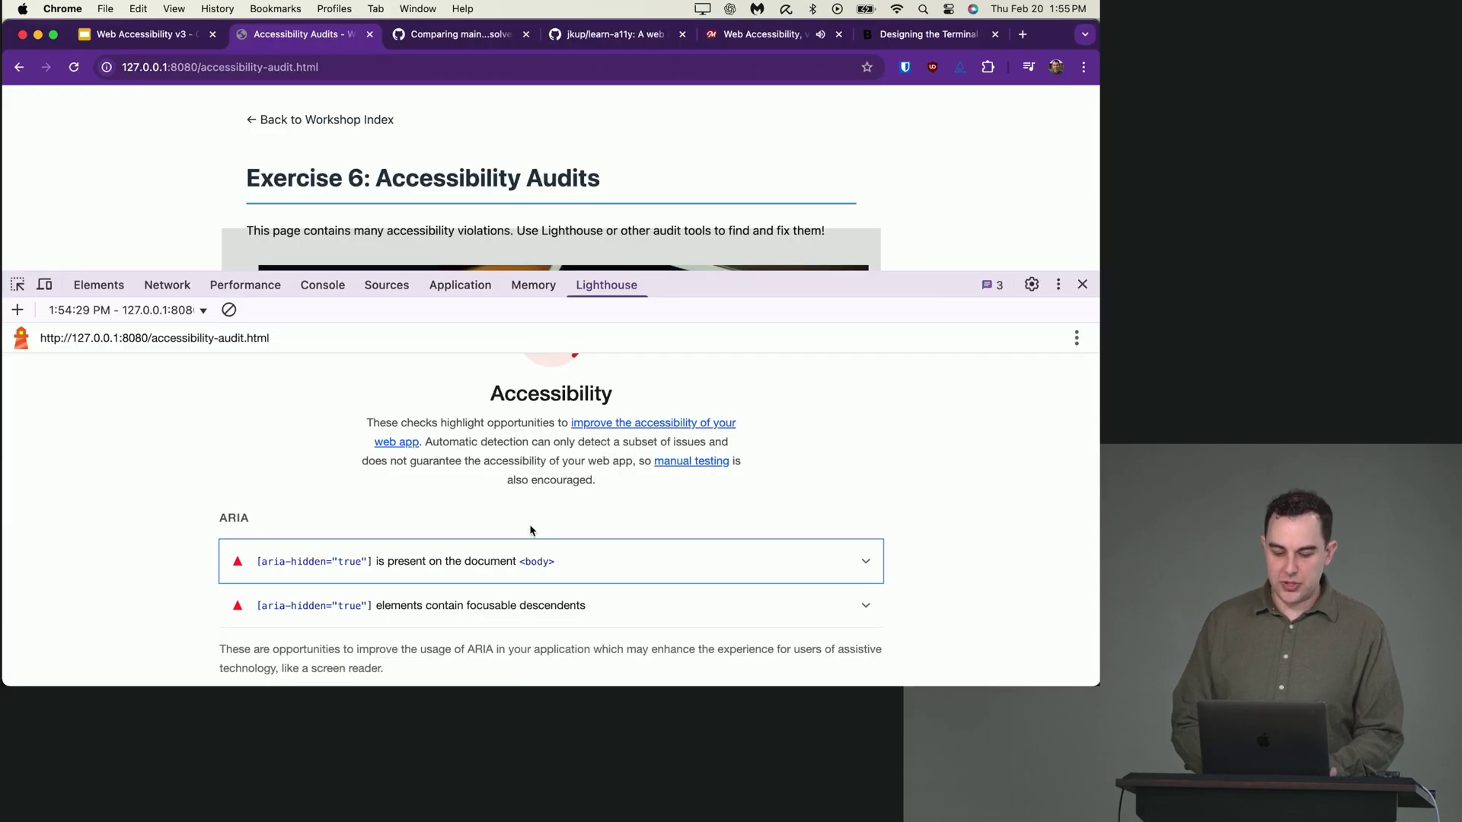
left_click(696, 554)
scroll(696, 552, "down", 2)
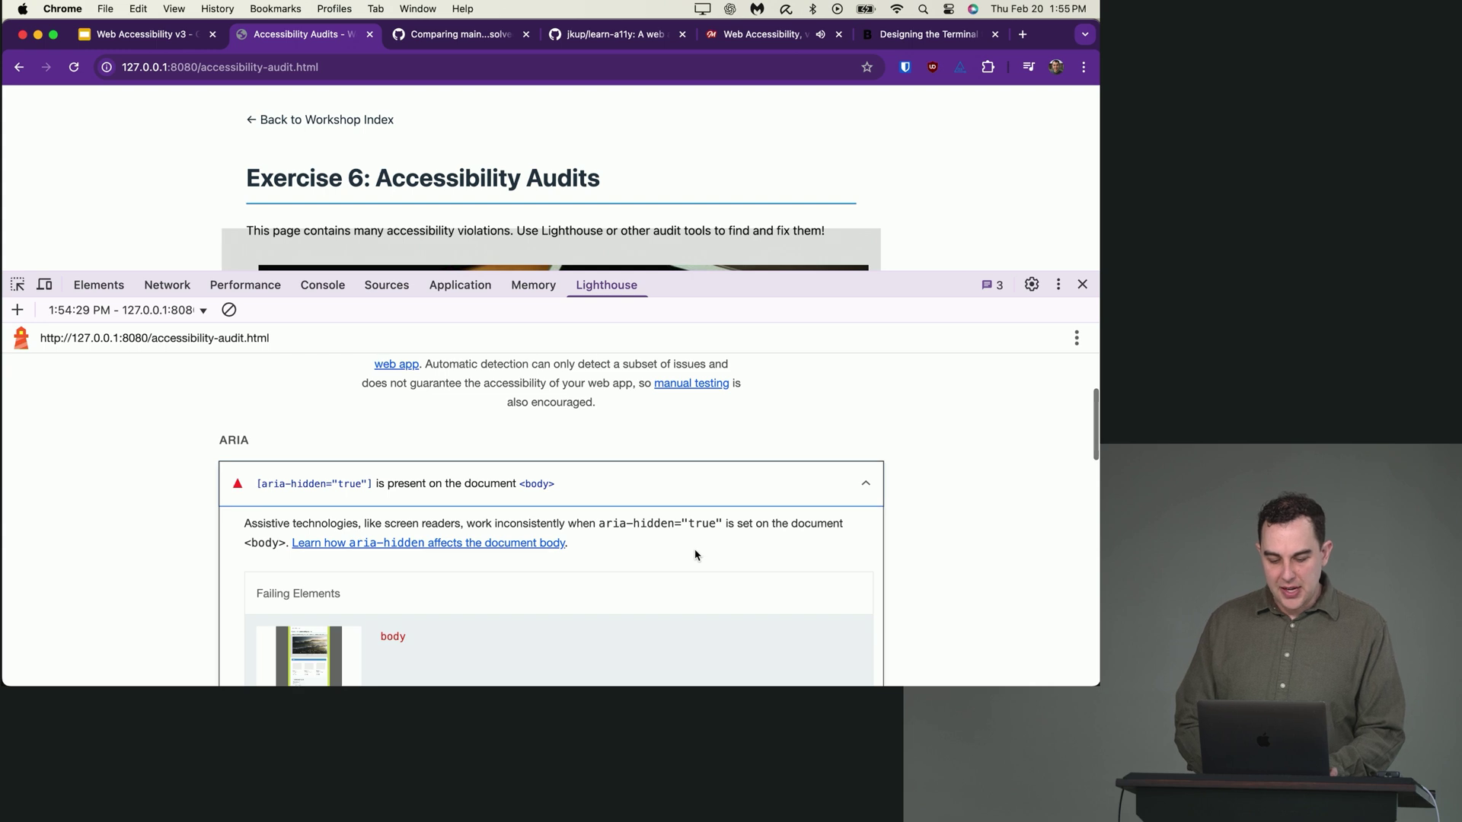
scroll(694, 554, "down", 1)
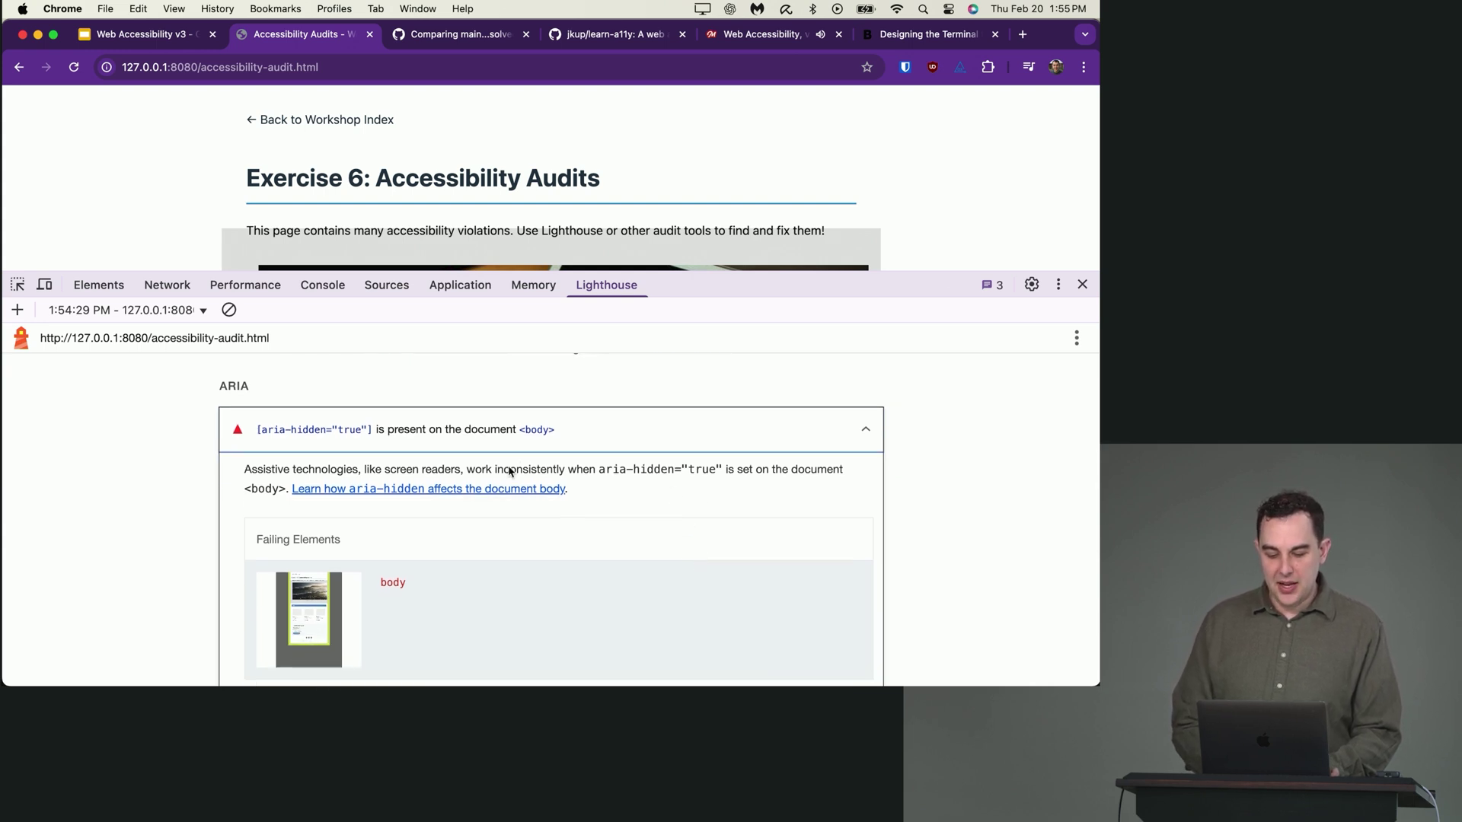
left_click_drag(451, 470, 568, 483)
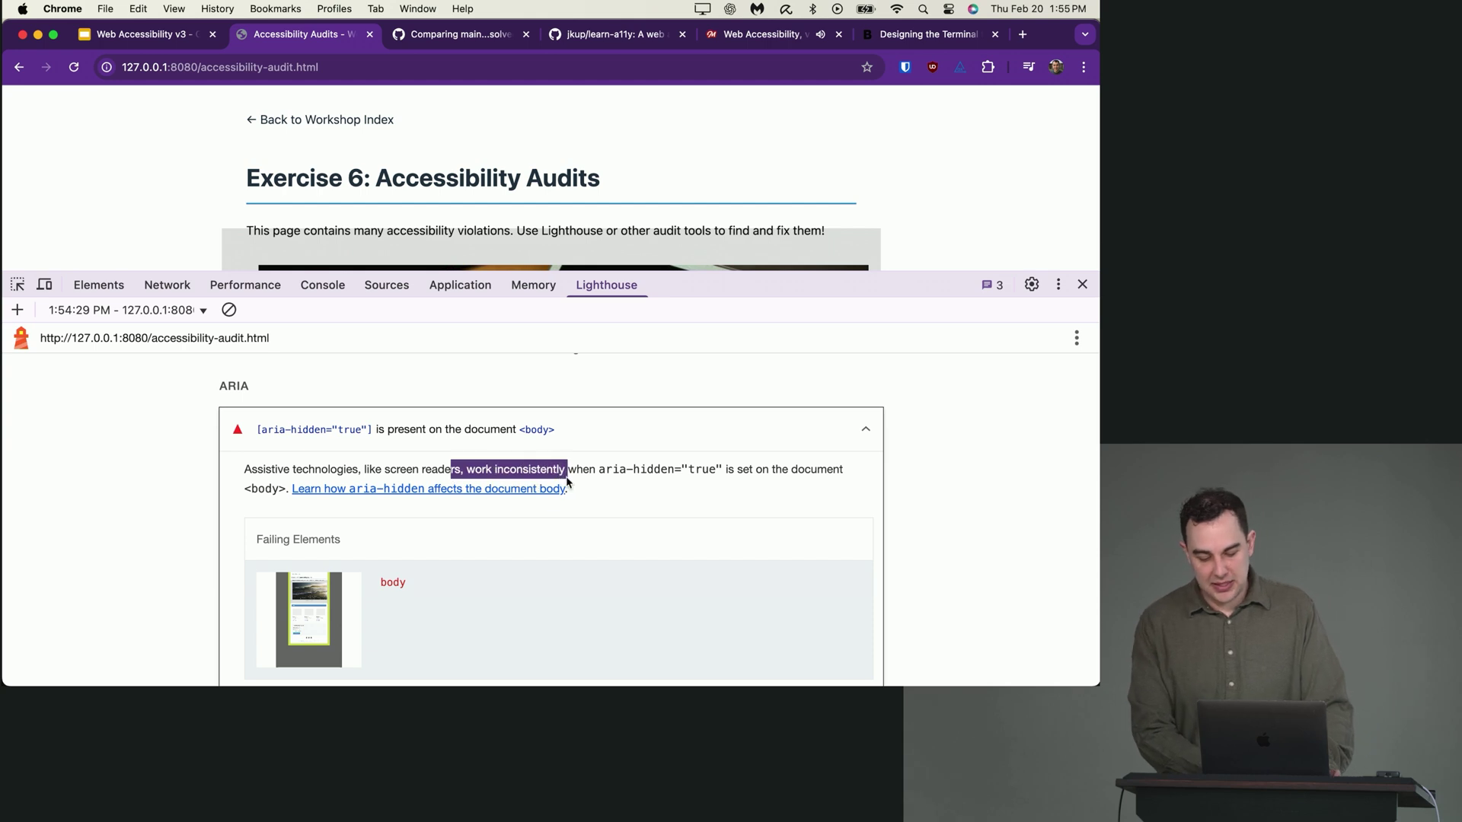
Step: Delete the aria-hidden attribute from the body tag and save accessibility-audit.html
key("super+Tab")
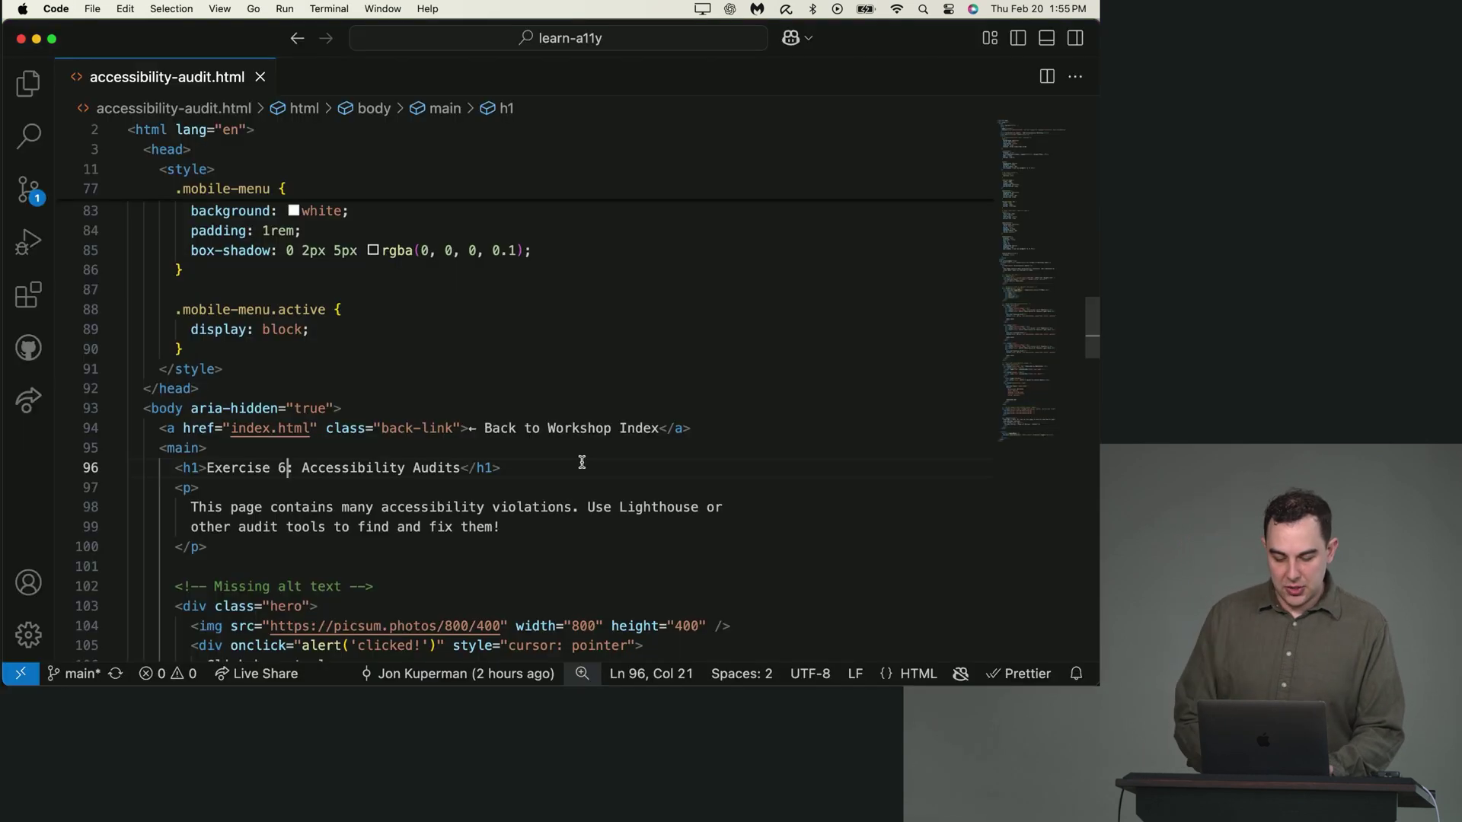
key("super+f")
type("aria")
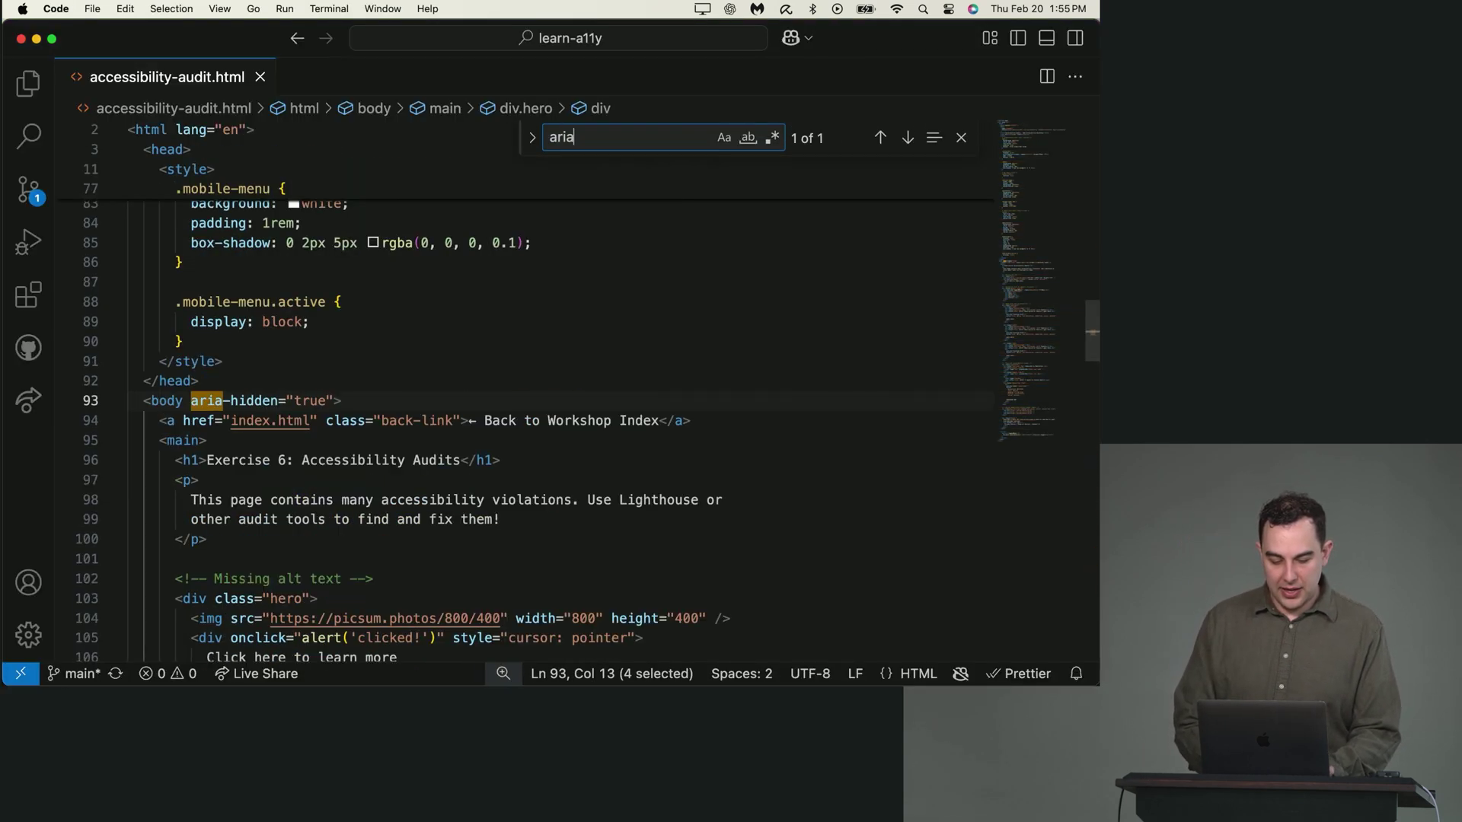
left_click_drag(337, 401, 186, 399)
key("BackSpace")
key("super+s")
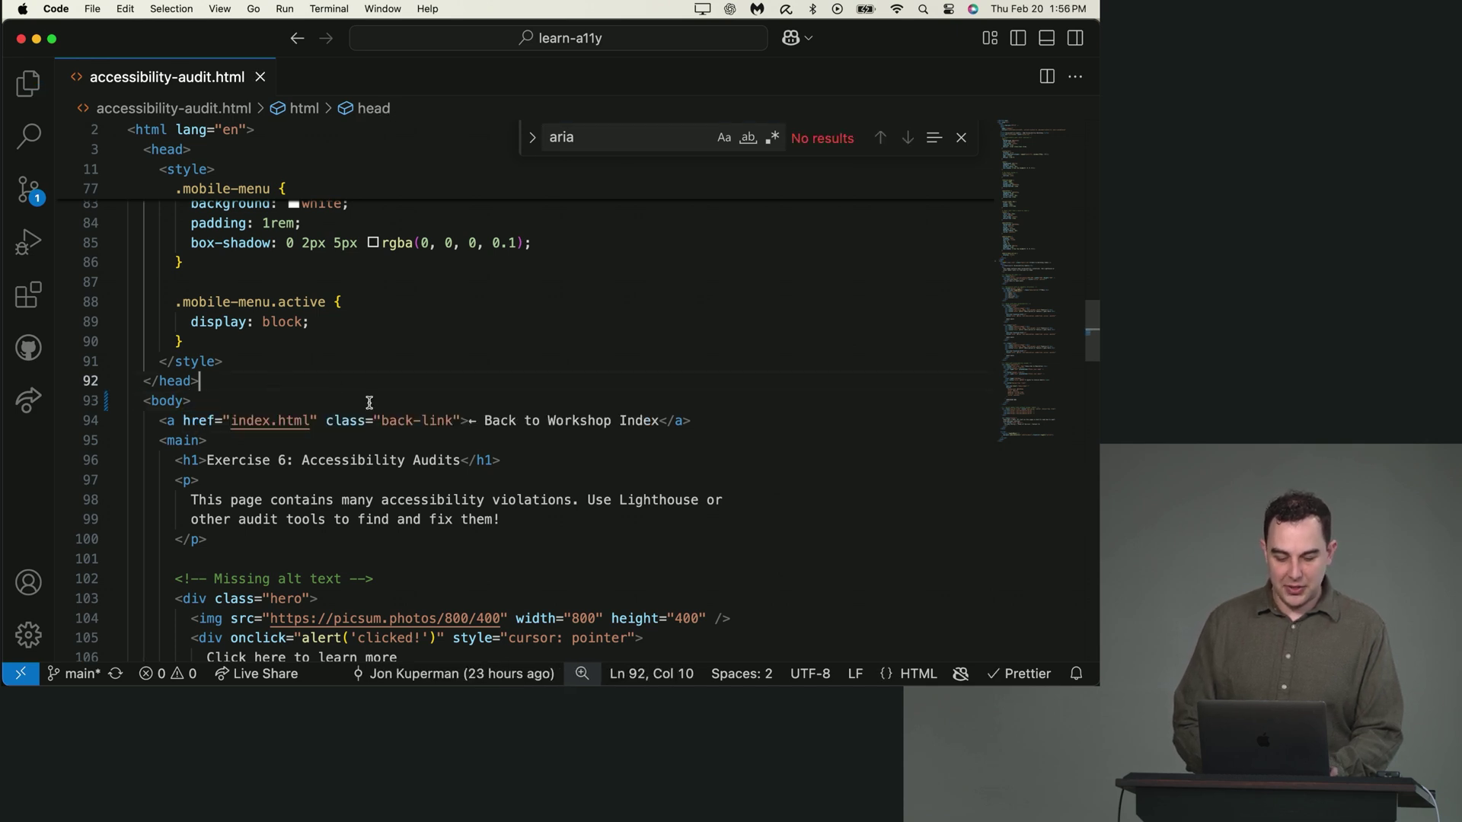
Step: Collapse the aria-hidden audit in Lighthouse and start a new search in the editor
key("super+Tab")
left_click(602, 429)
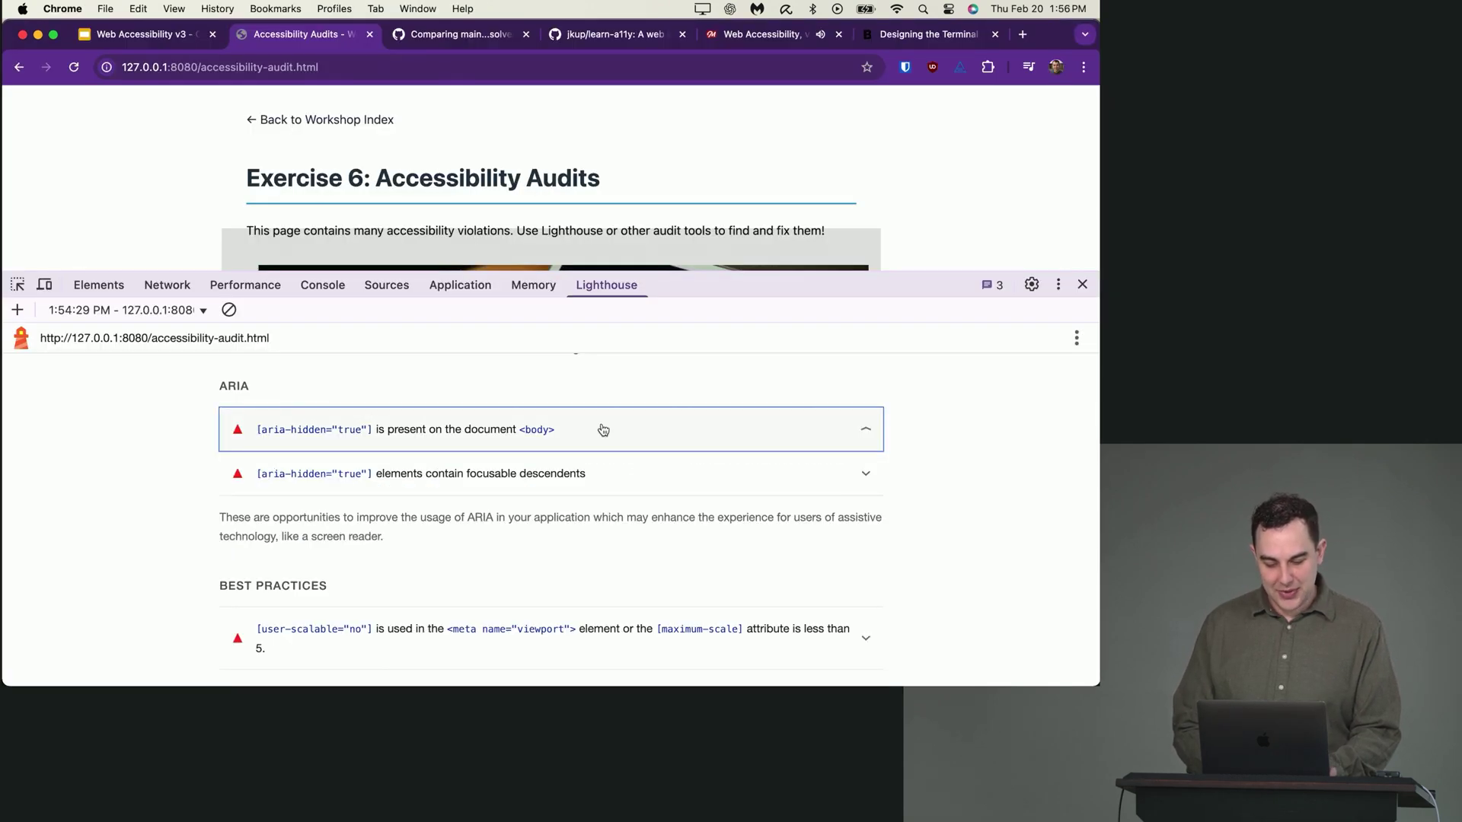
key("super+Tab")
key("super+f")
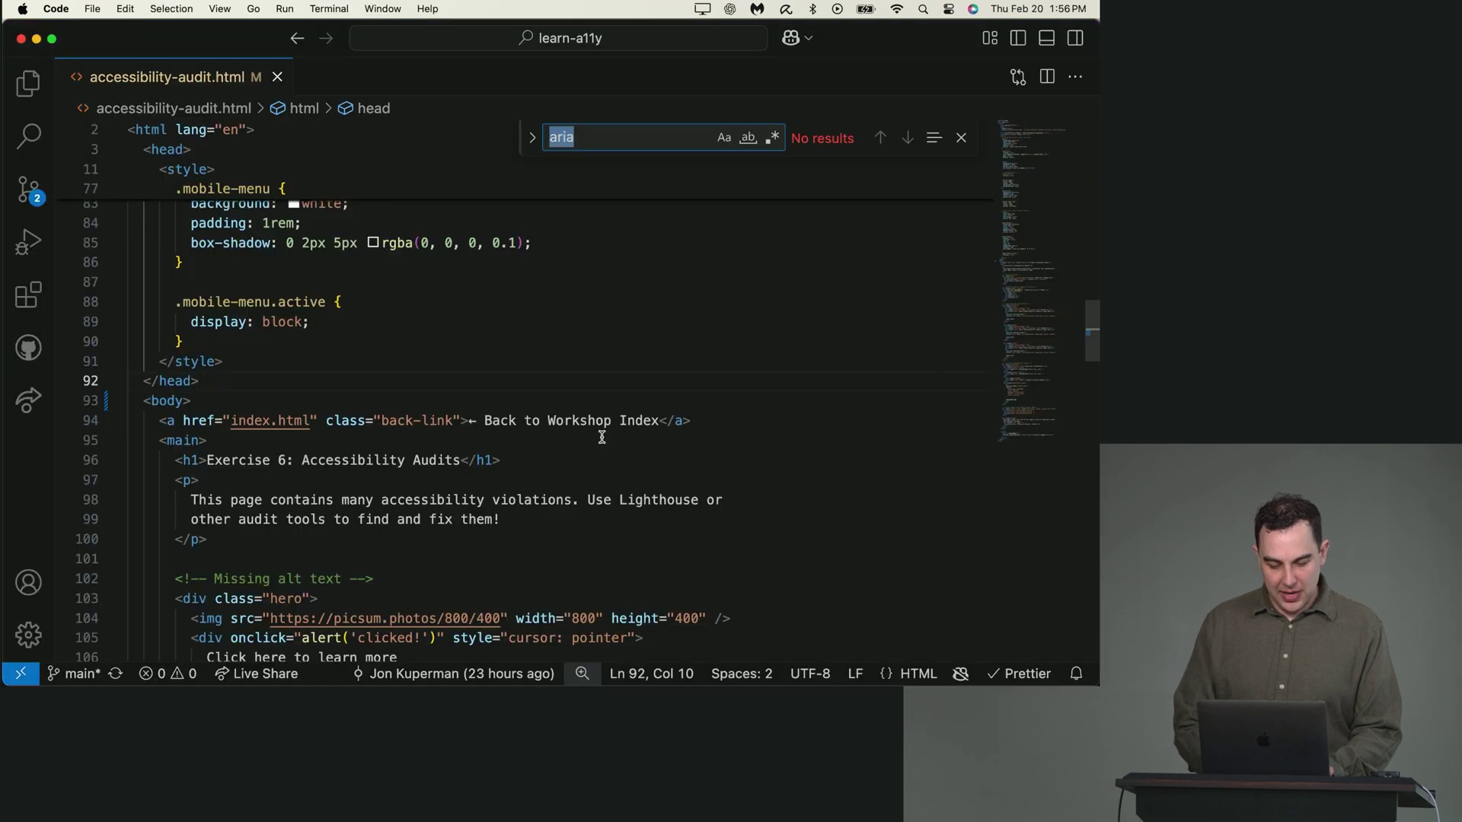
type("hidden")
Step: Expand the user-scalable viewport audit and locate the viewport content value on line 7
key("super+Tab")
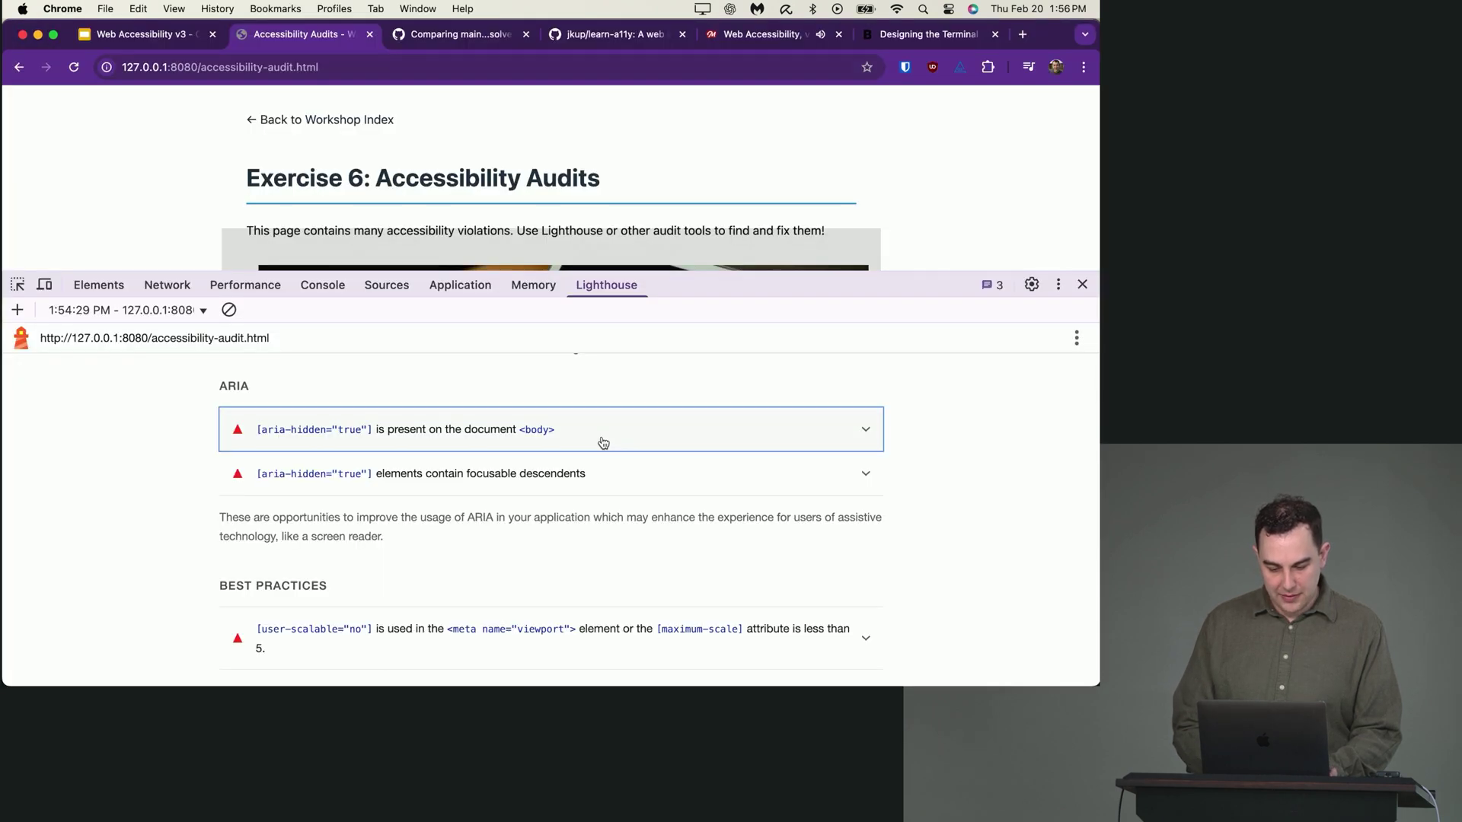
scroll(607, 473, "down", 3)
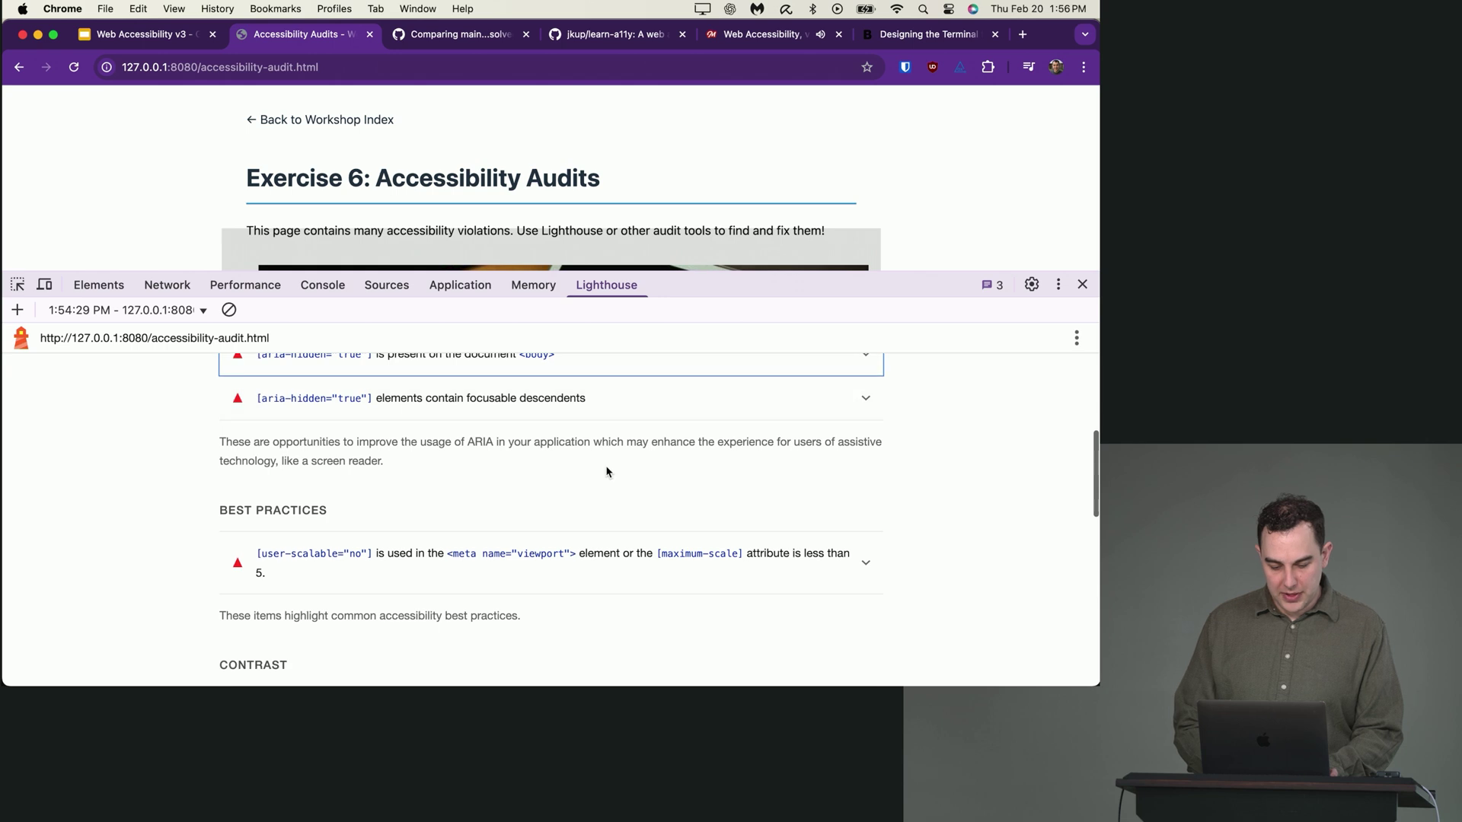
scroll(606, 471, "down", 2)
left_click(613, 547)
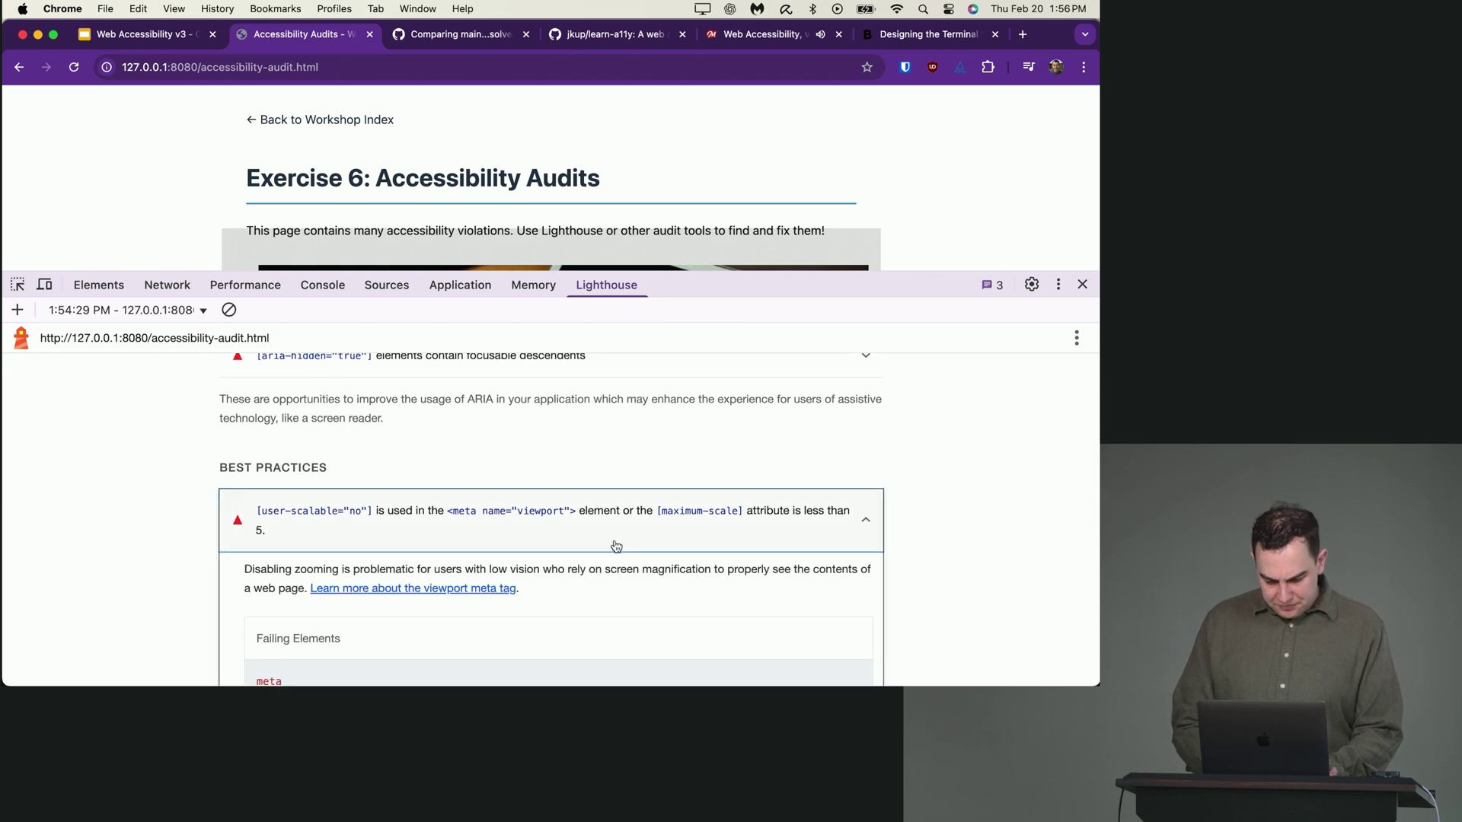
scroll(613, 546, "down", 1)
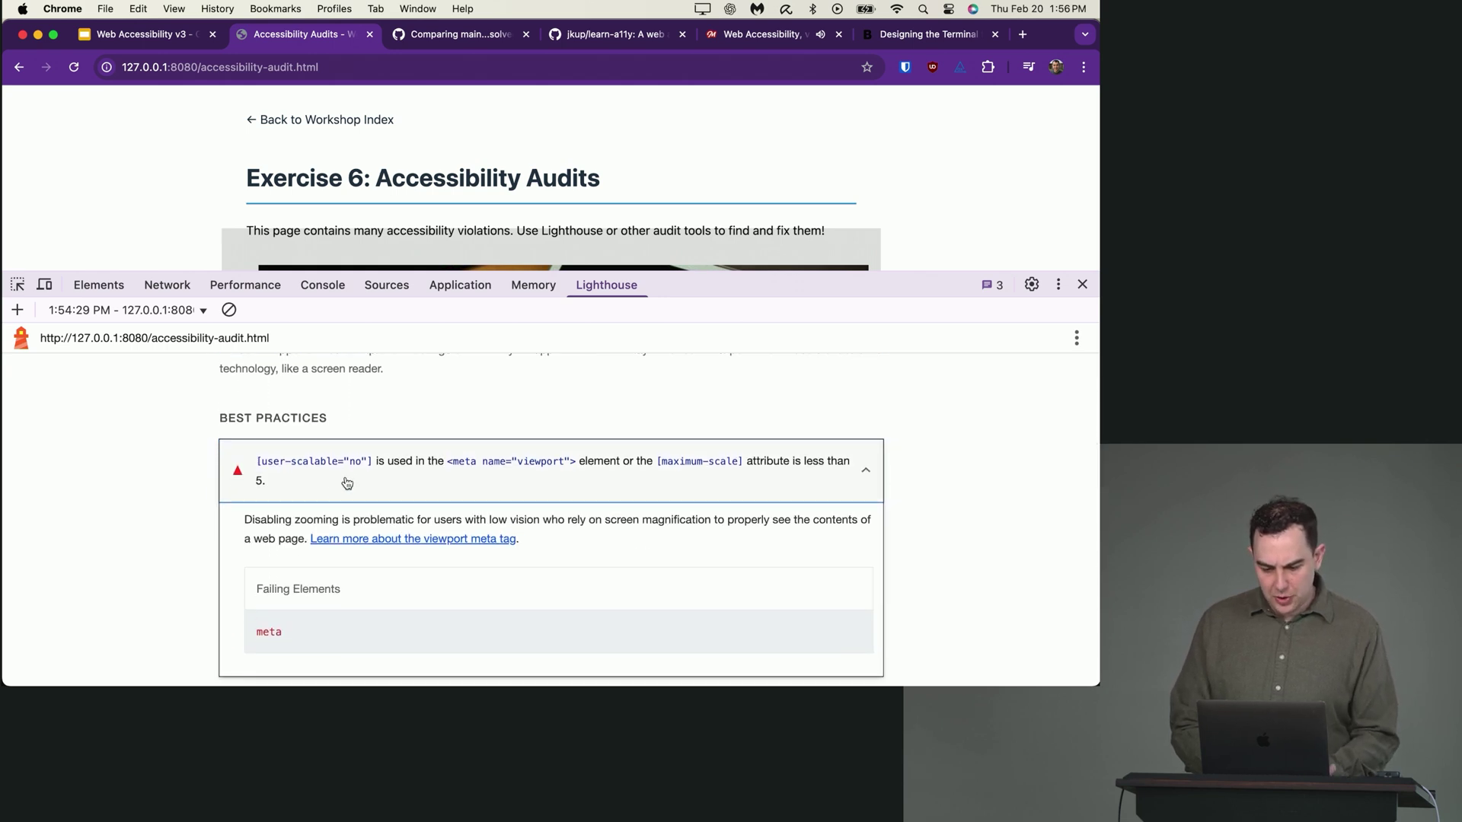
key("super+Tab")
key("super+f")
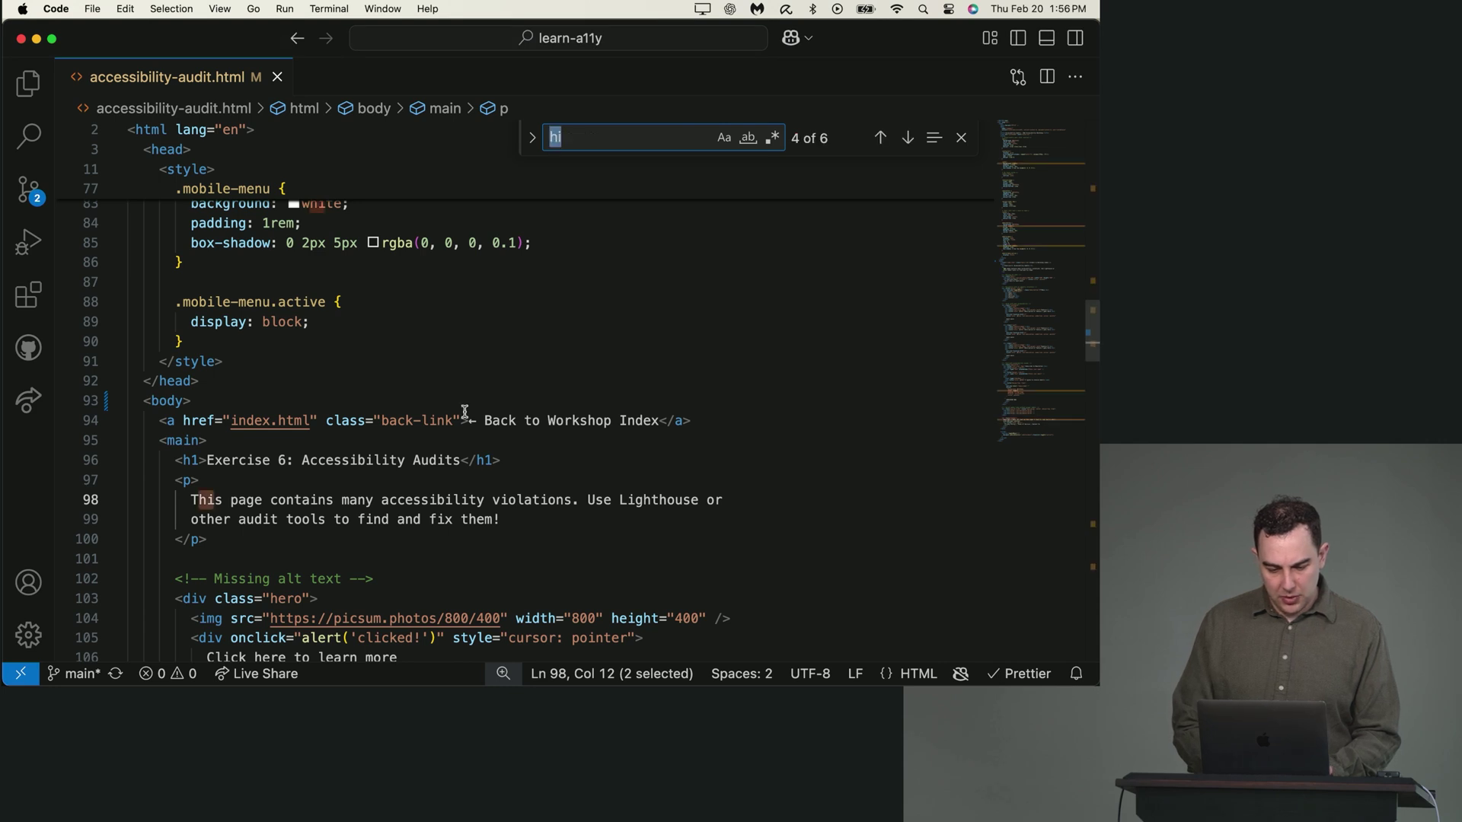
type("meta")
left_click(327, 285)
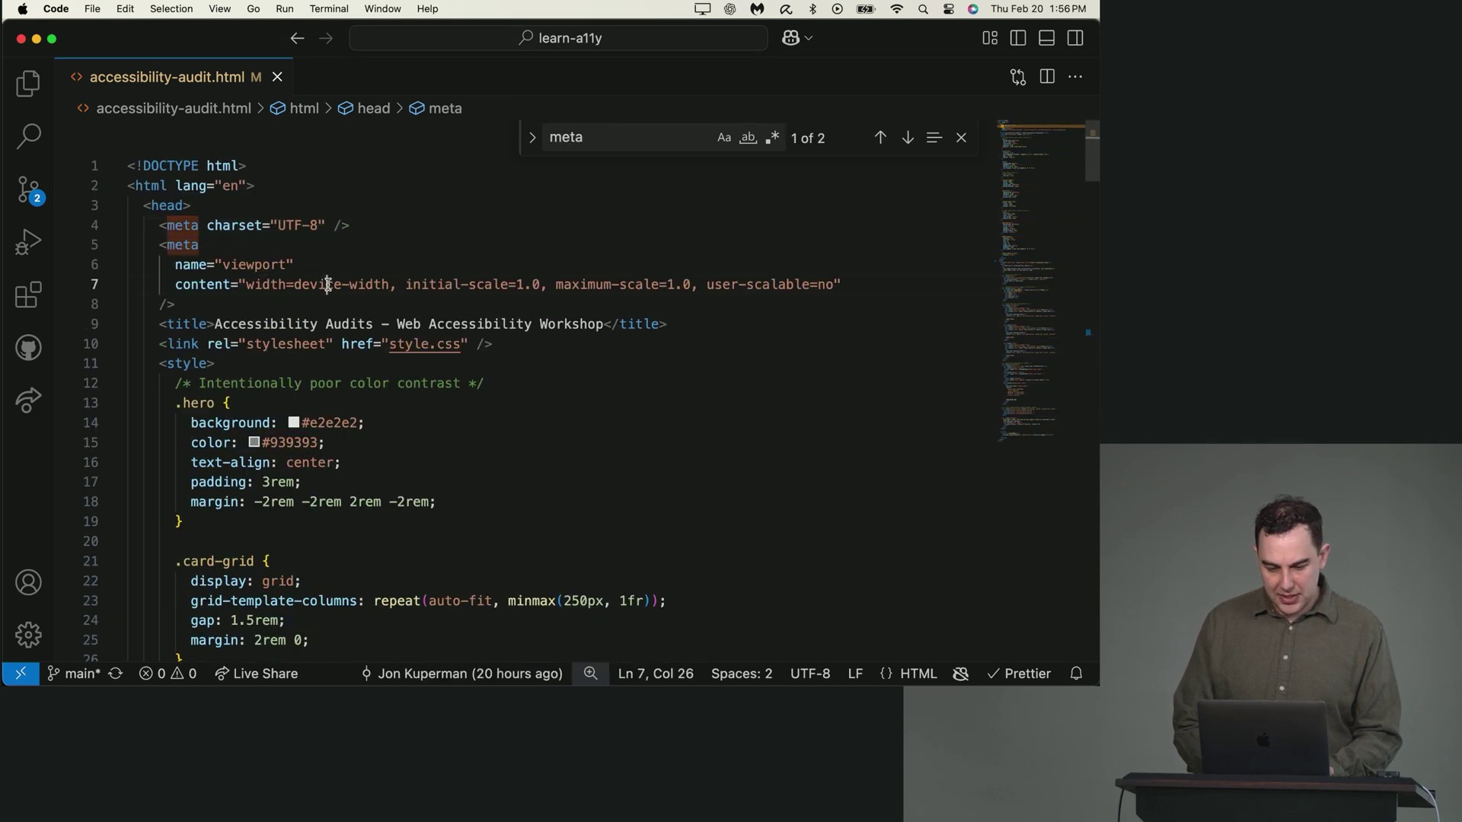
double_click(327, 284)
Step: Delete 'user-scalable=no' from the viewport meta tag on line 7
key("super+Tab")
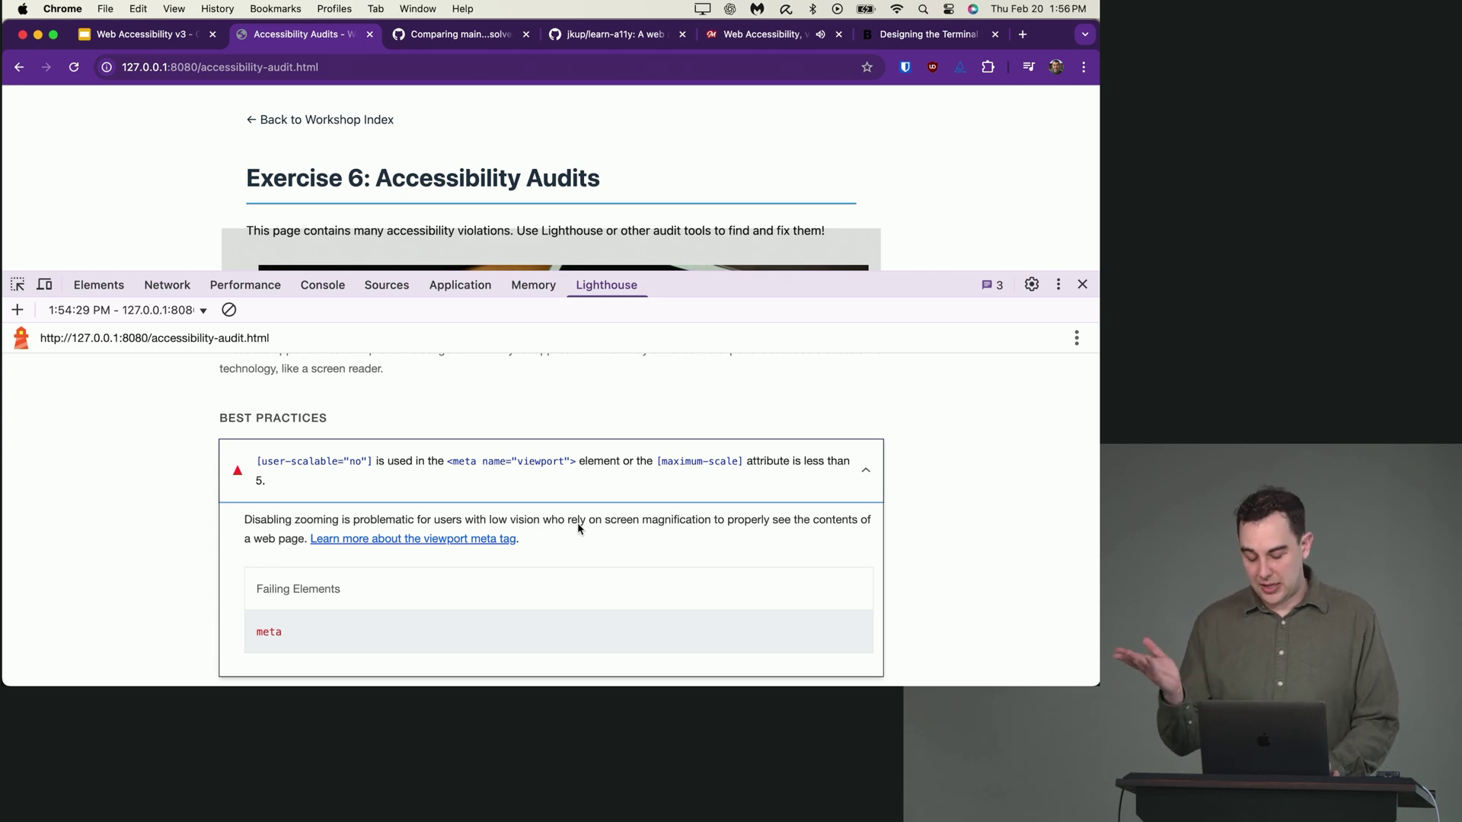
key("super+Tab")
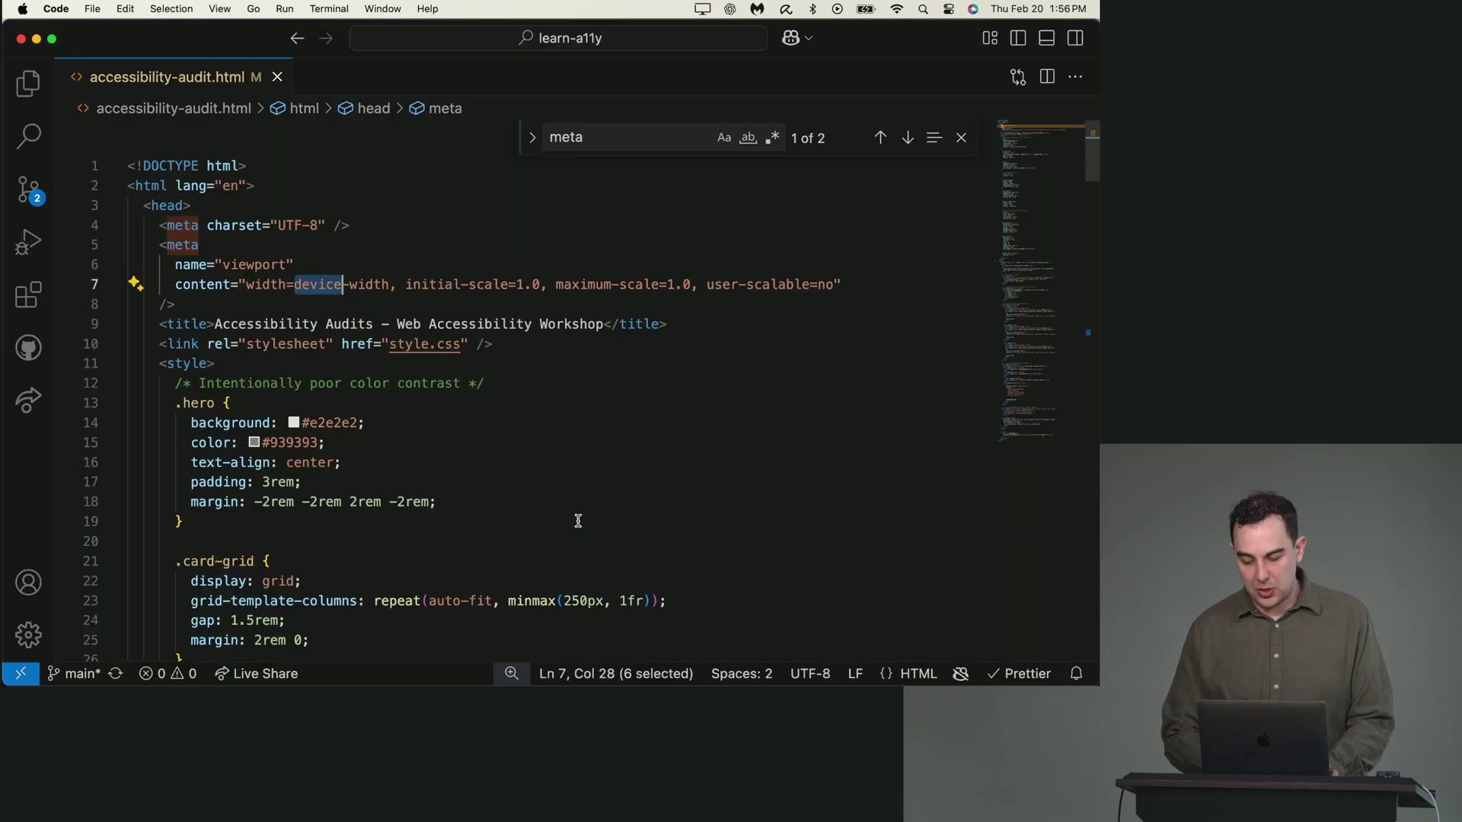
left_click_drag(835, 284, 698, 284)
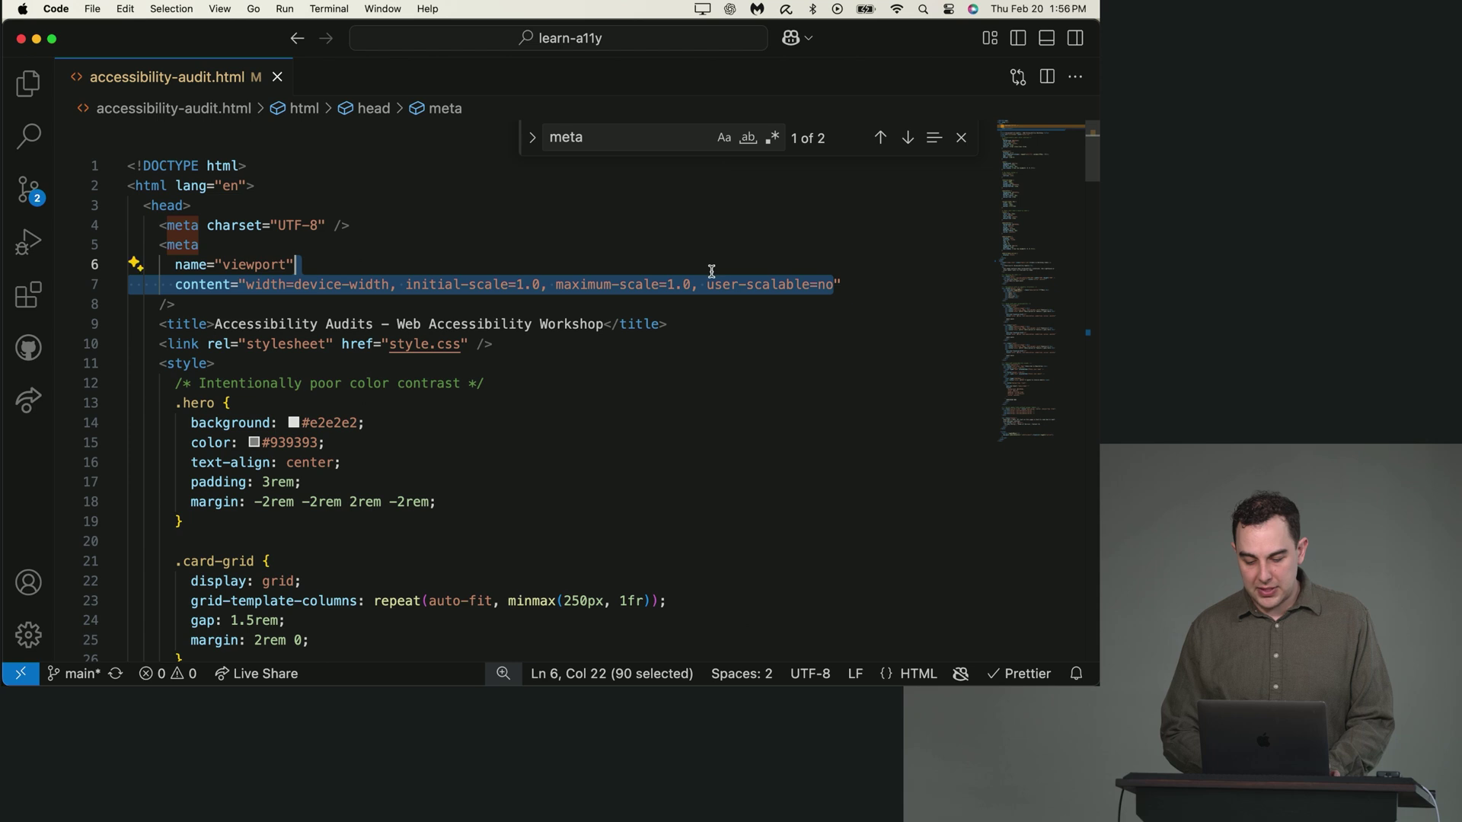
key("BackSpace")
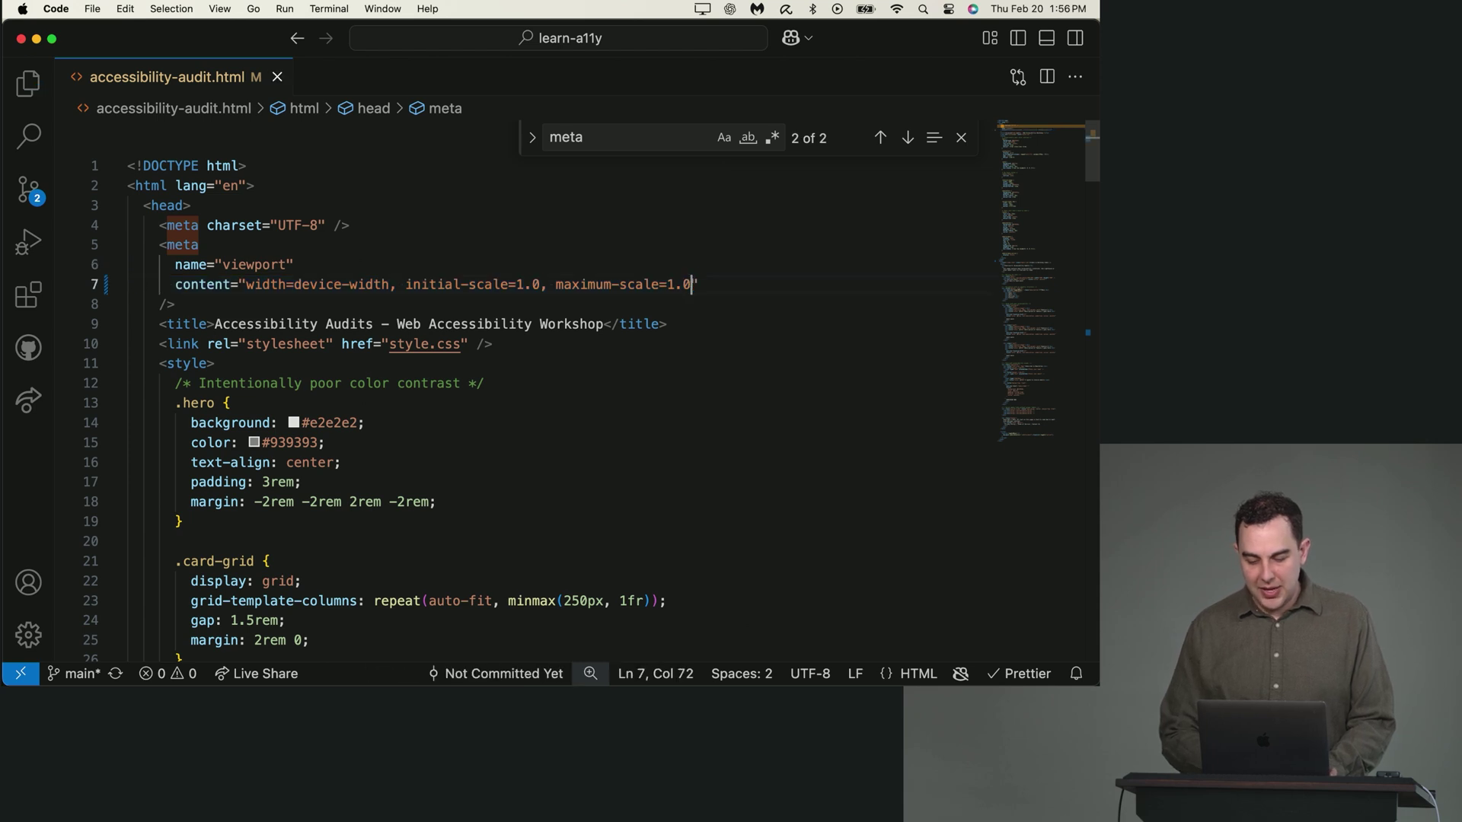
key("super+Tab")
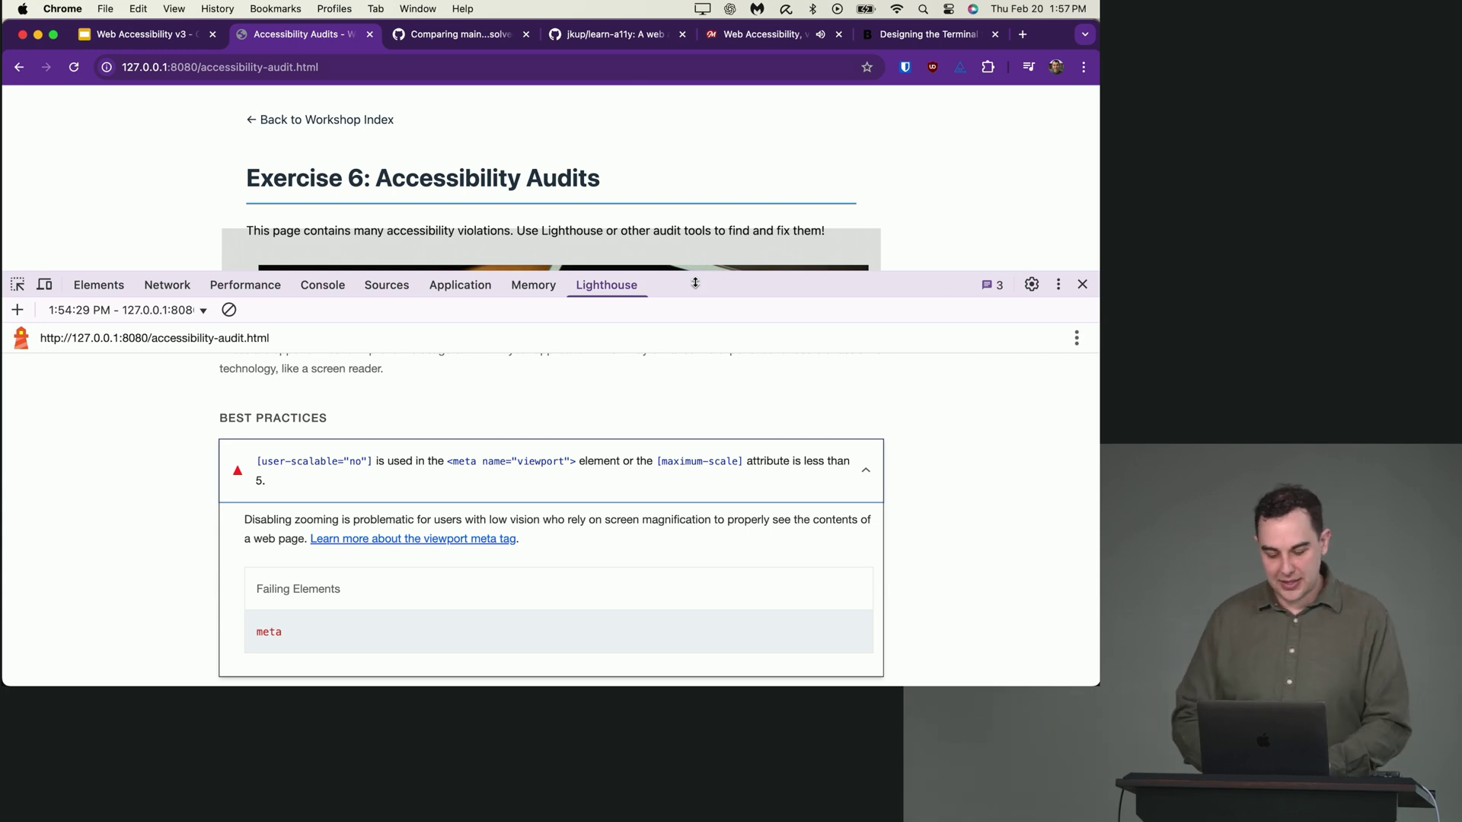
Step: Collapse the viewport audit and expand the contrast audit's failing elements (div.hero, div.menu-button)
left_click(820, 483)
scroll(820, 475, "down", 2)
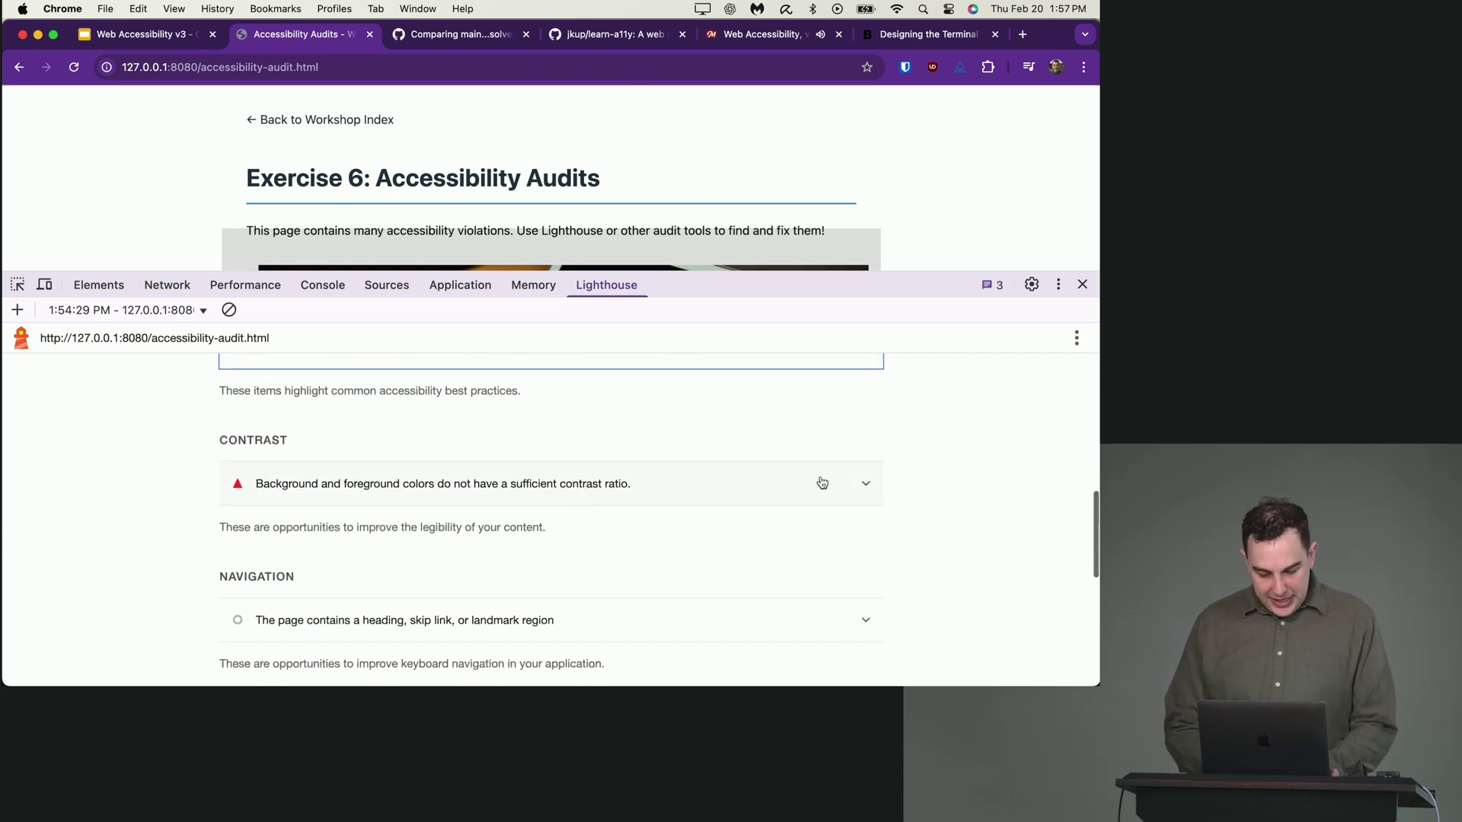
left_click(714, 485)
scroll(713, 488, "down", 2)
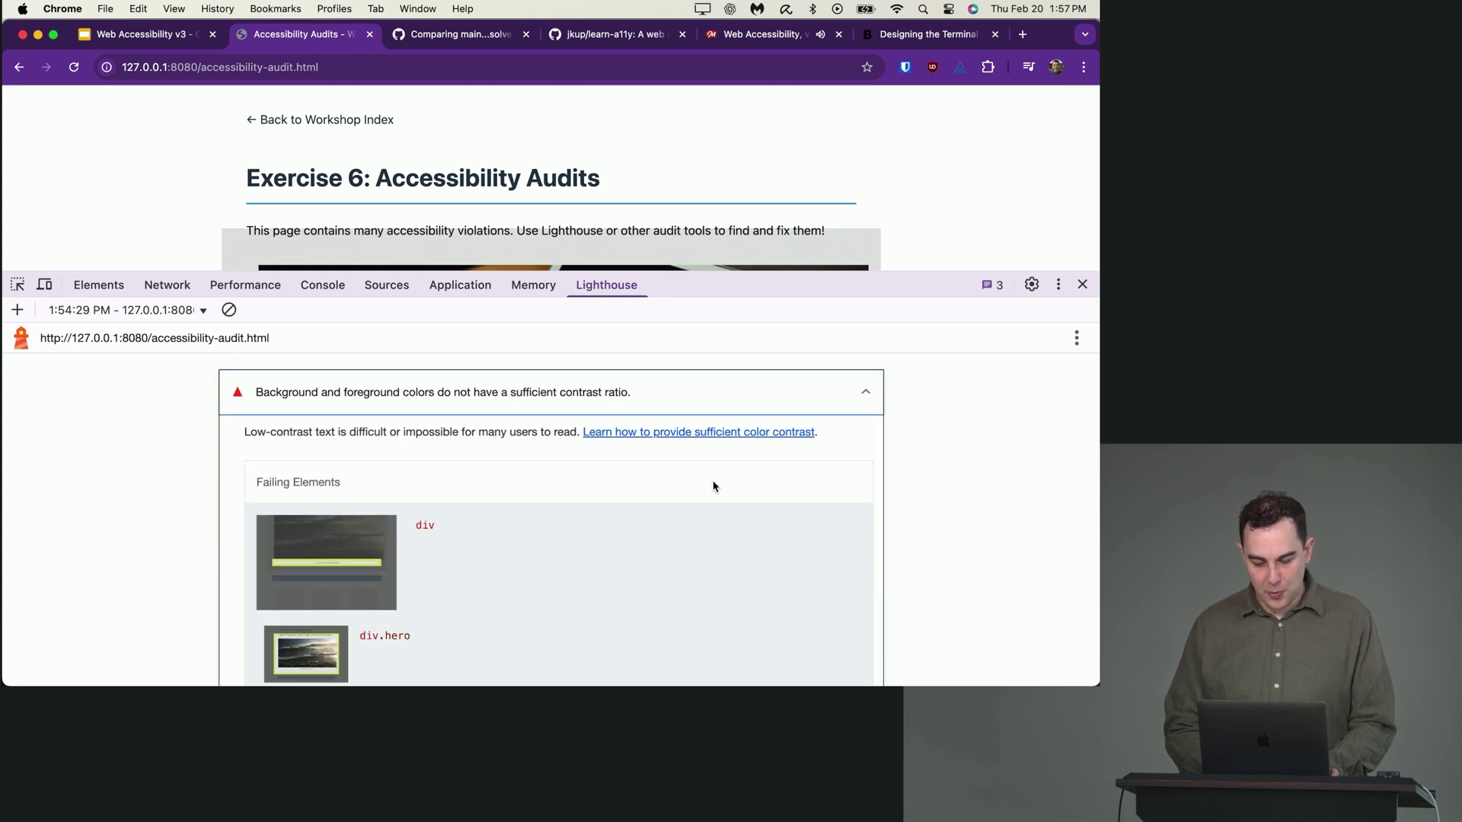
scroll(668, 508, "down", 2)
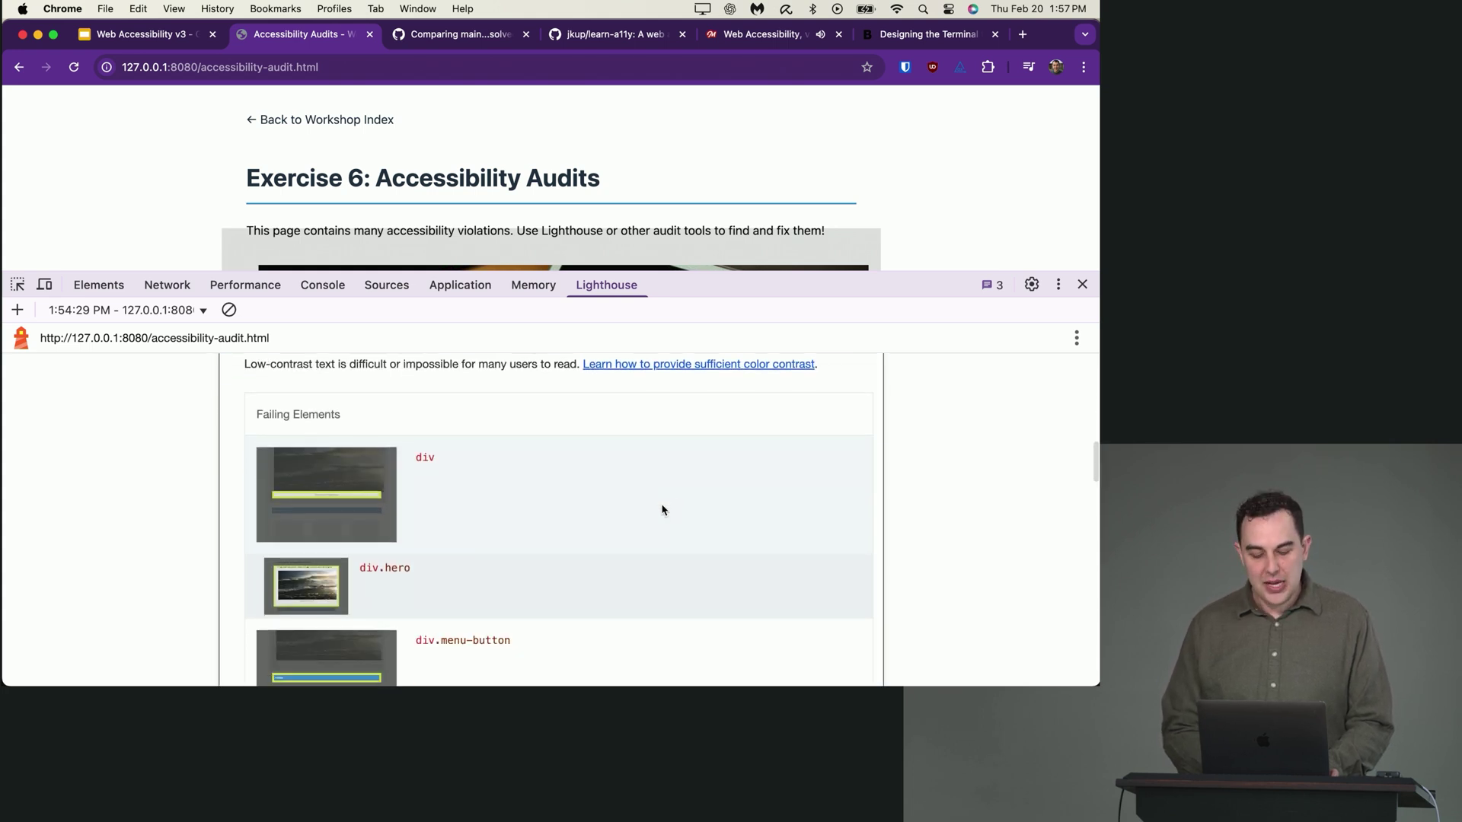
scroll(663, 510, "up", 1)
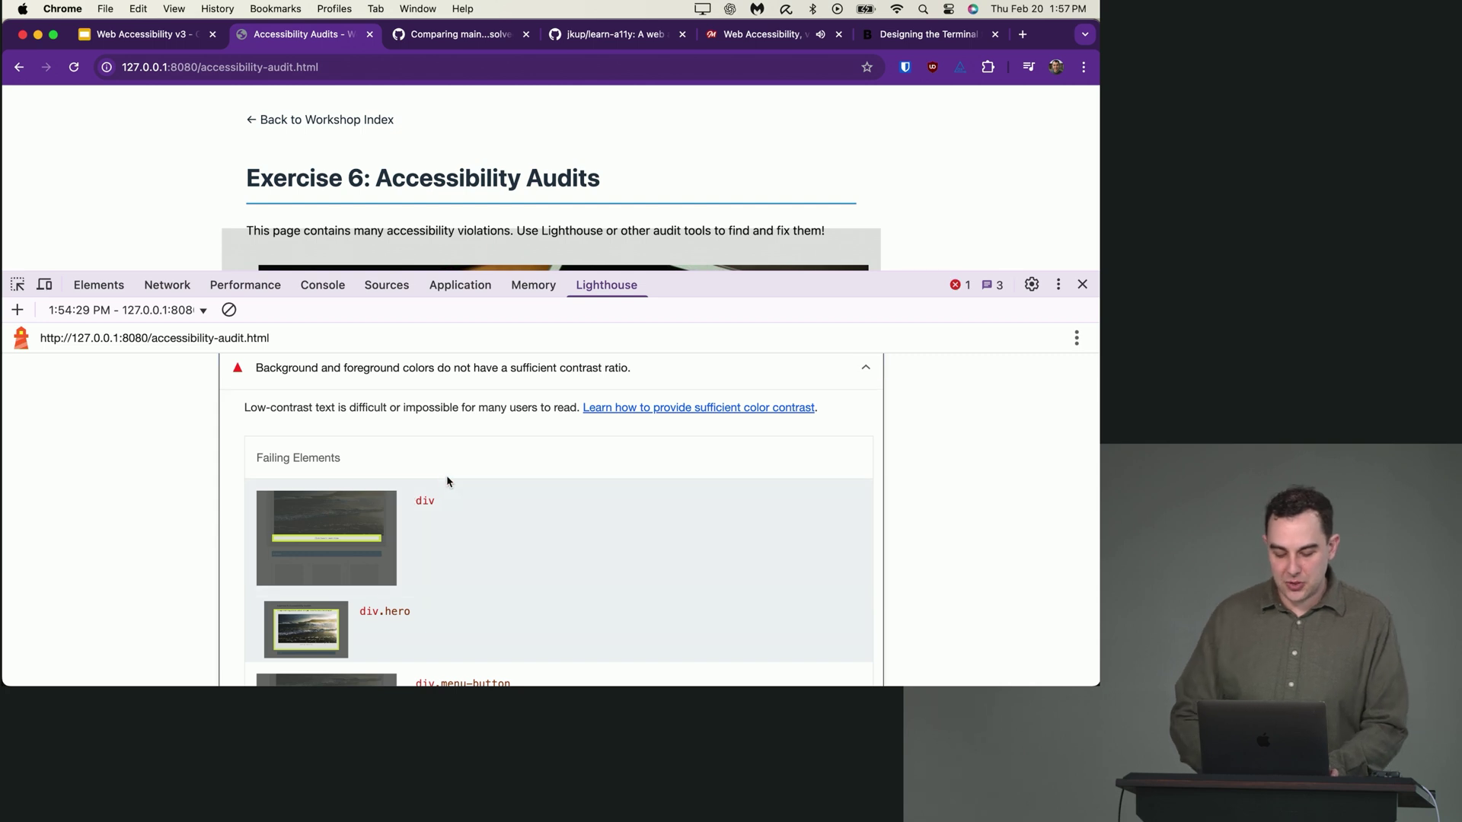
scroll(446, 491, "down", 1)
scroll(447, 491, "down", 1)
scroll(434, 489, "down", 1)
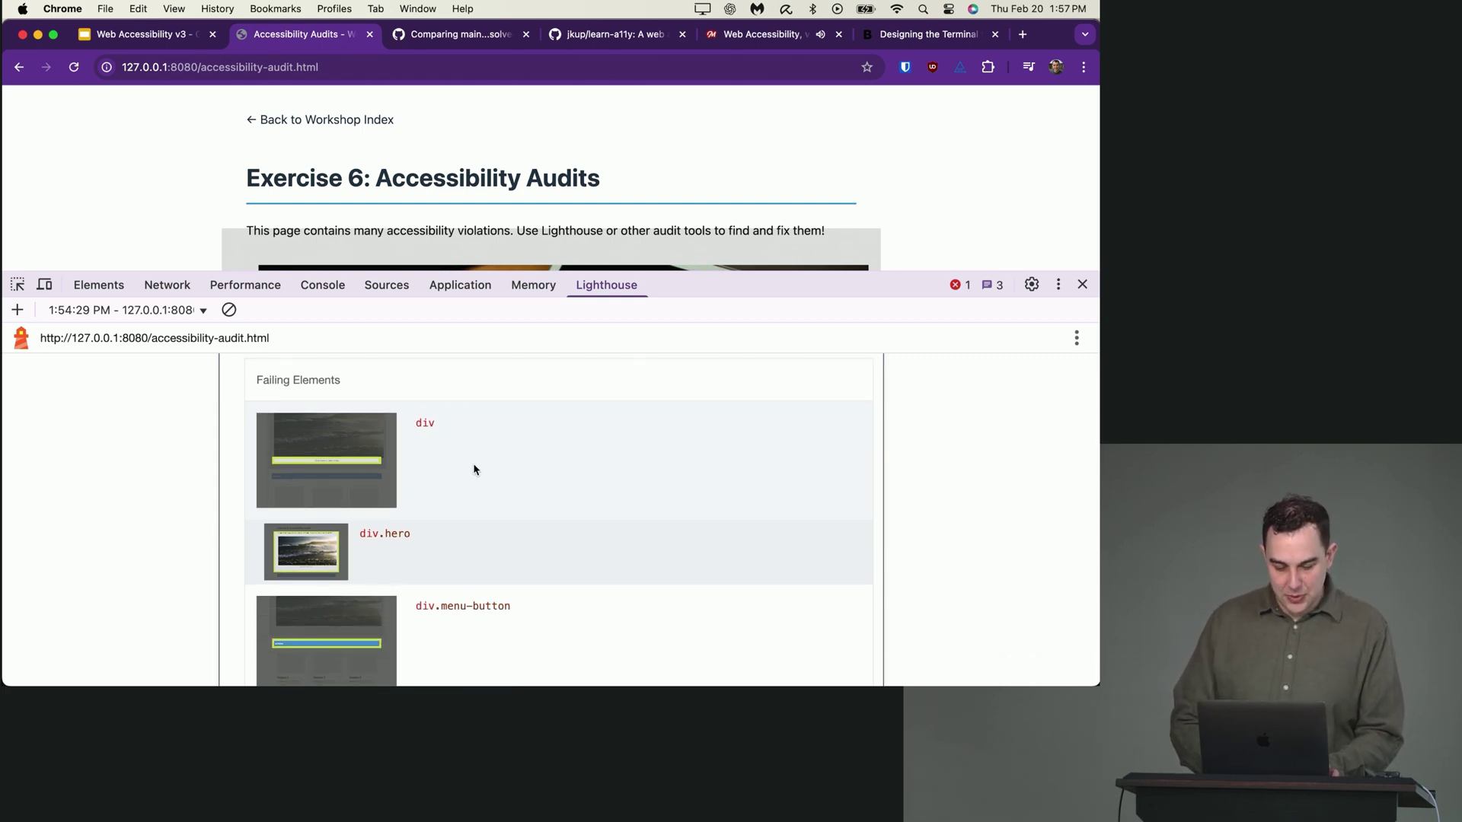
scroll(474, 469, "down", 1)
key("super+Tab")
Step: Select and erase the .menu-button background colour value 3498db
key("super+f")
type("m")
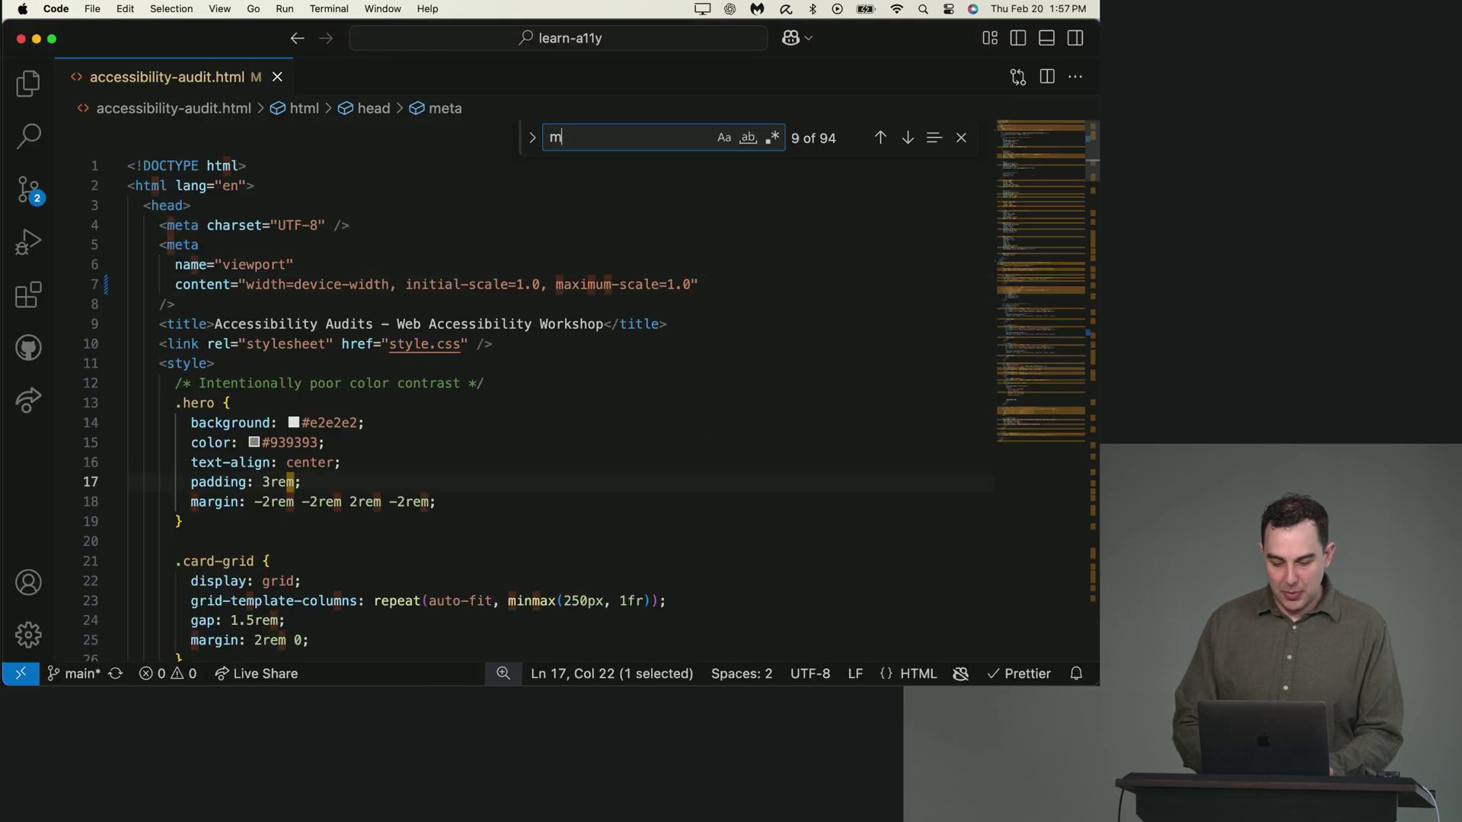
type("enu-")
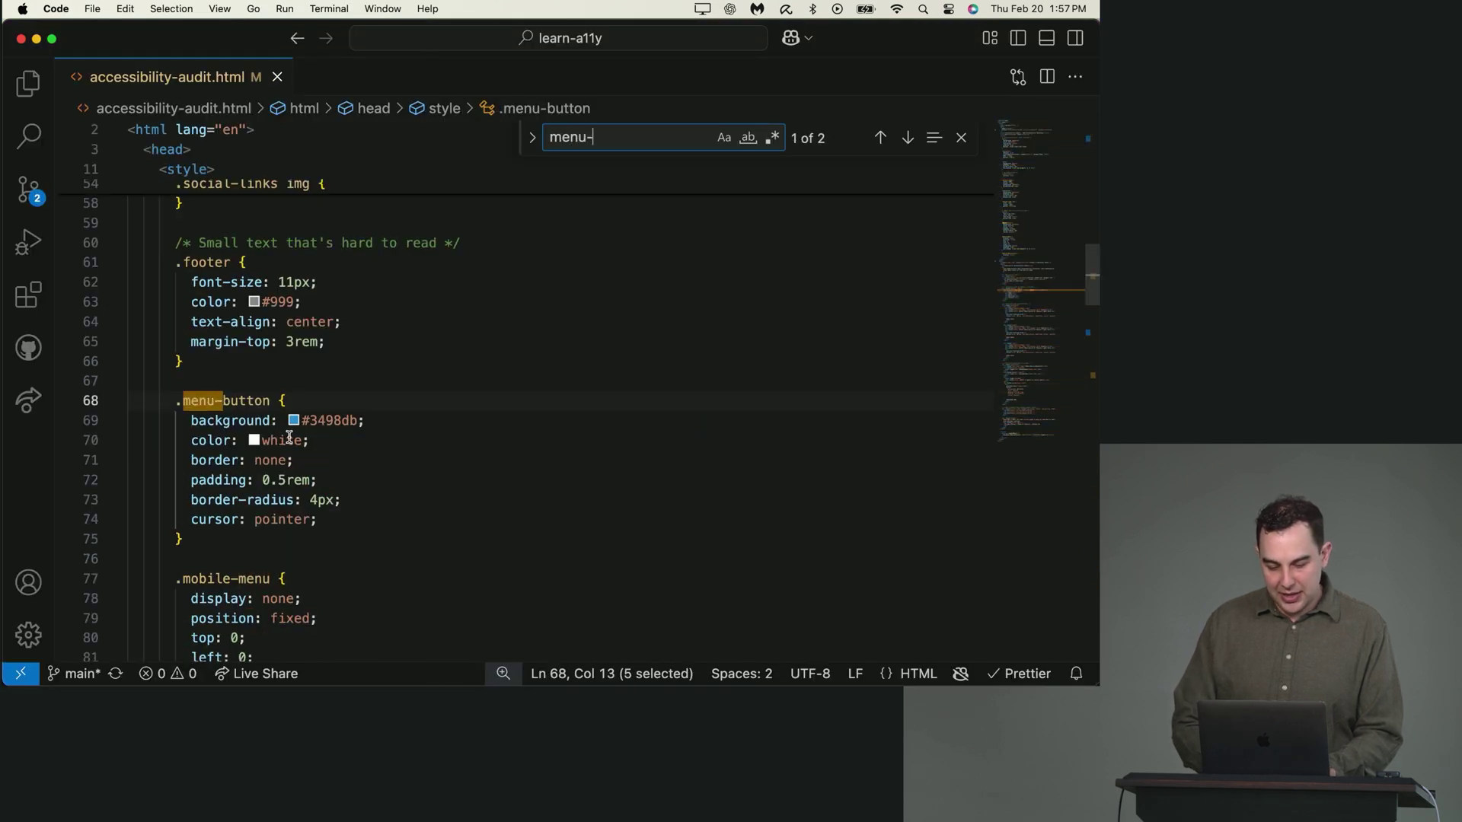
left_click(332, 439)
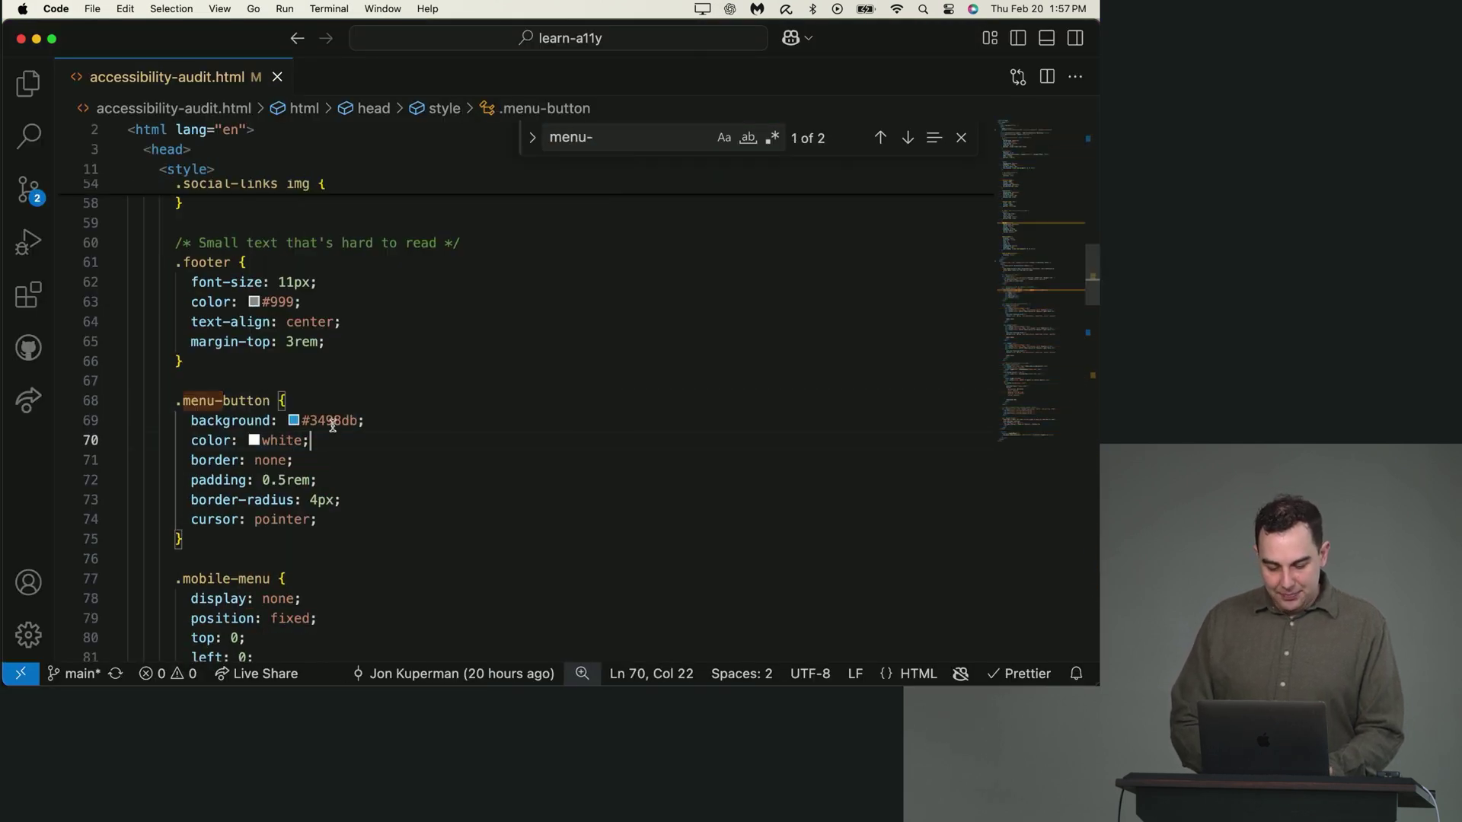
double_click(332, 424)
type("black")
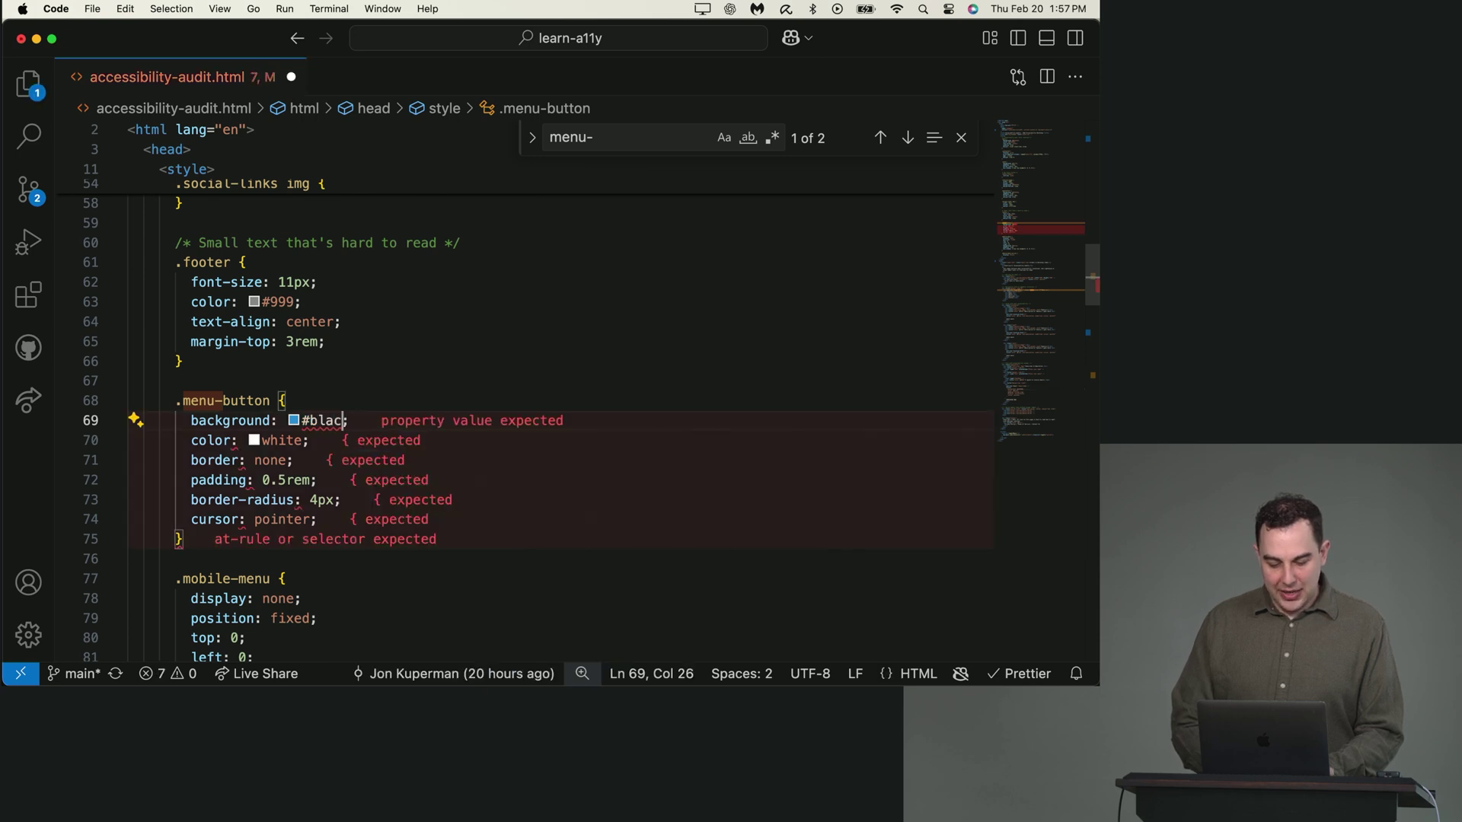
key("BackSpace")
key("BackSpace")
key("BackSpace")
key("BackSpace")
type("black")
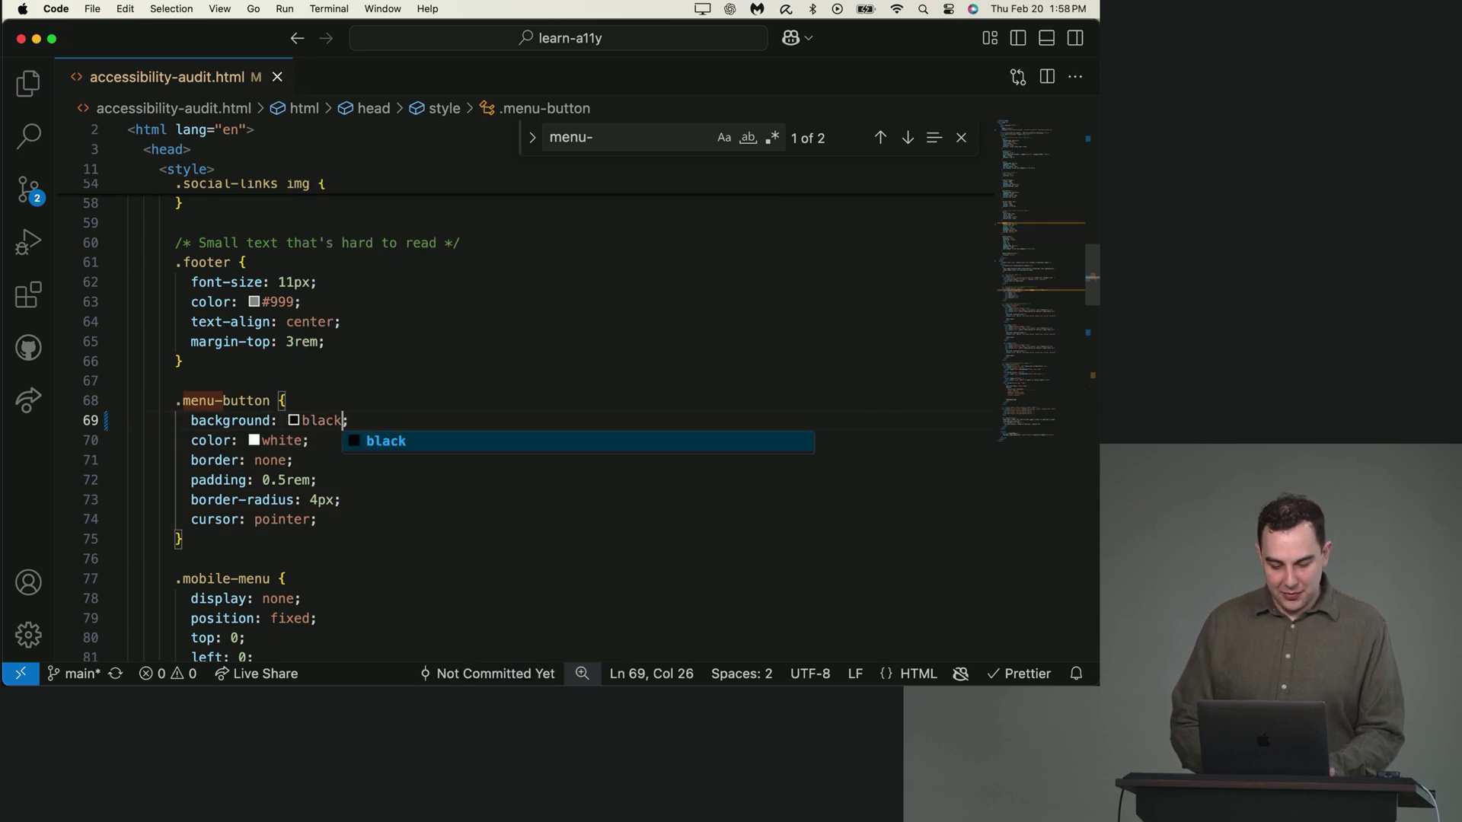
scroll(340, 387, "down", 1)
scroll(340, 387, "down", 3)
scroll(340, 386, "down", 2)
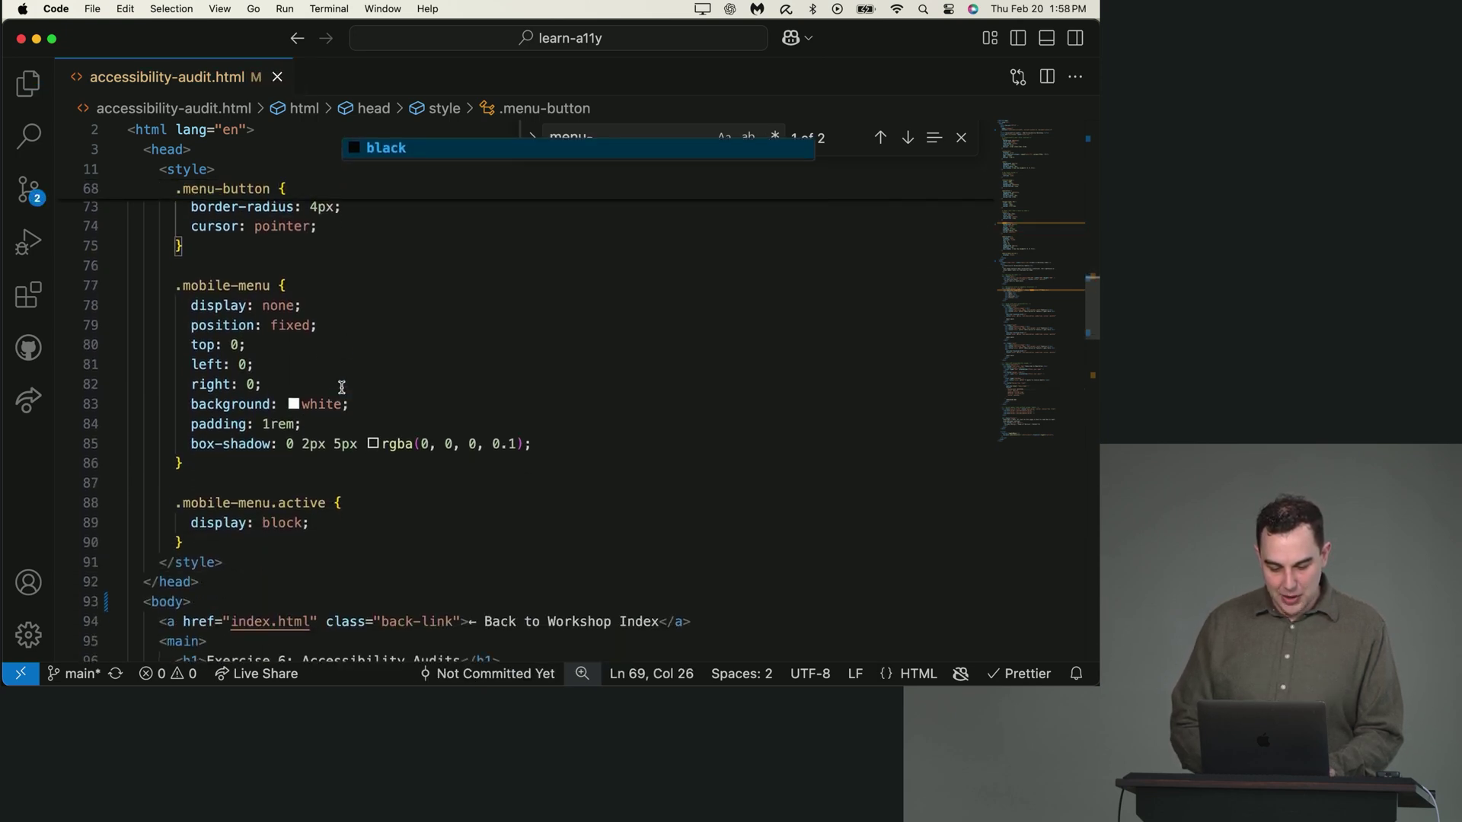
Step: Replace the Feature 1 description colour #888 on line 126 with #000
key("super+Tab")
scroll(364, 402, "down", 1)
scroll(378, 423, "down", 1)
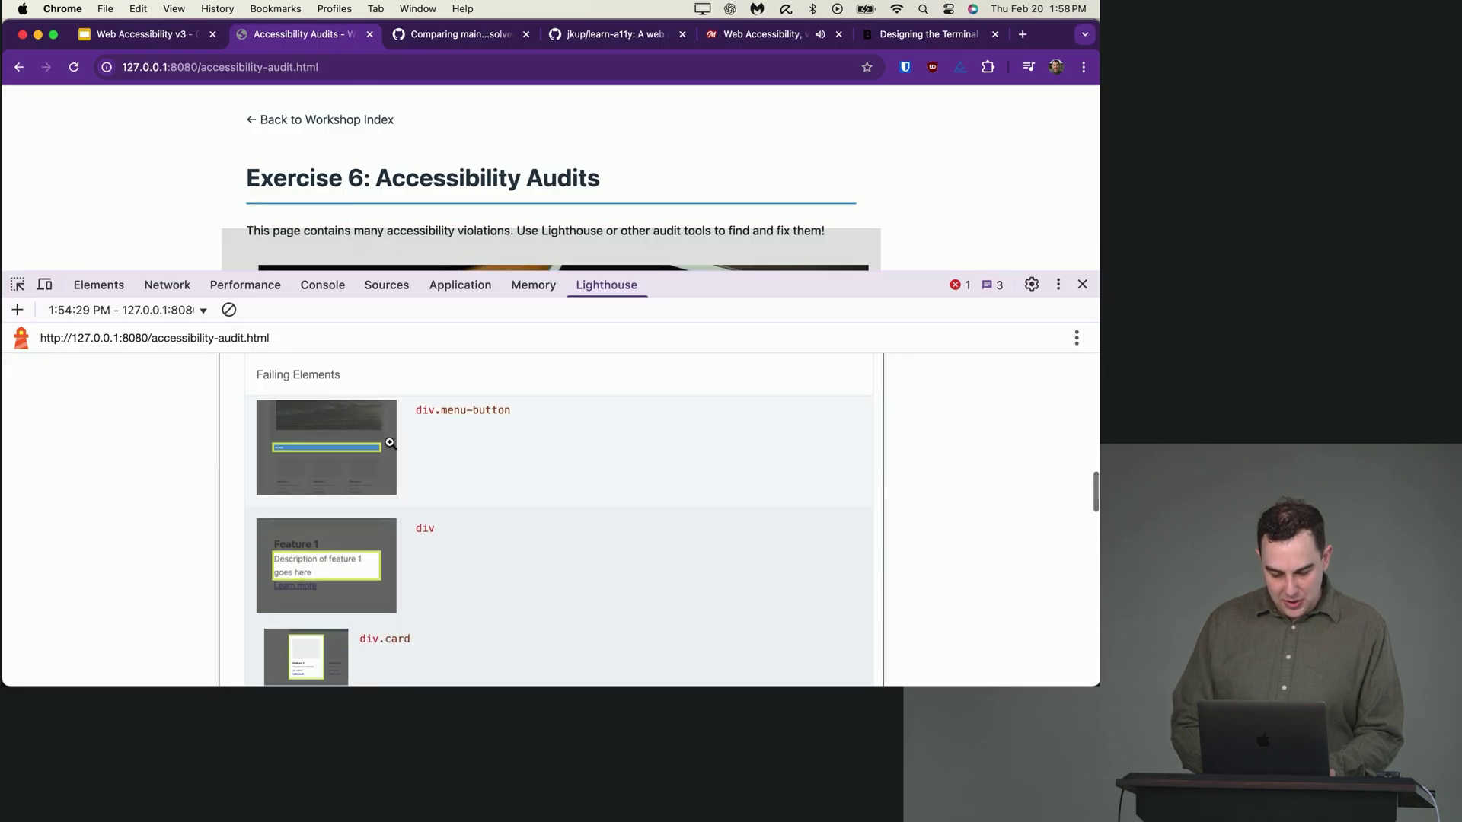
key("super+Tab")
key("super+f")
type("descri")
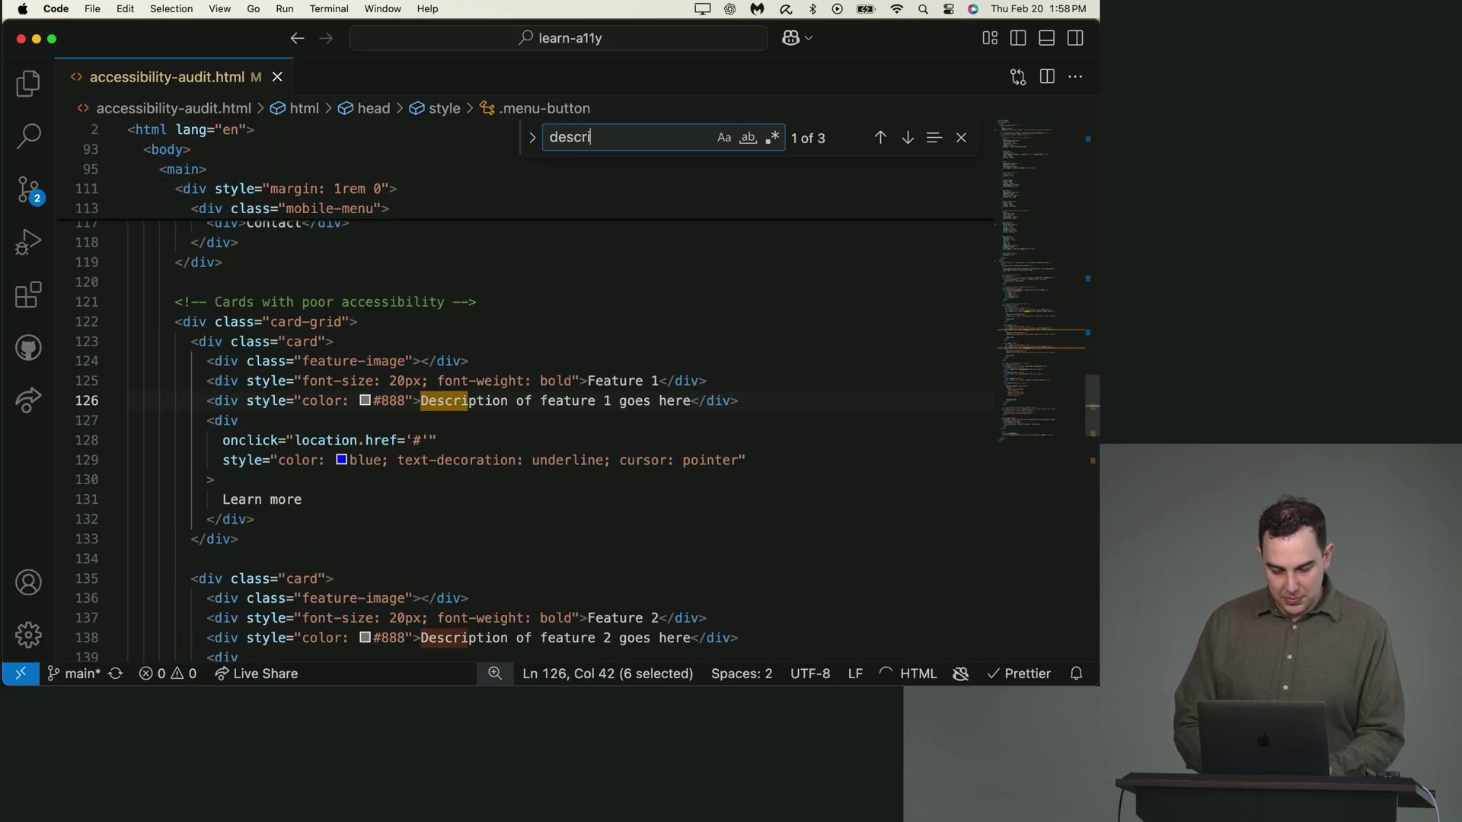
type("ptio")
left_click(402, 406)
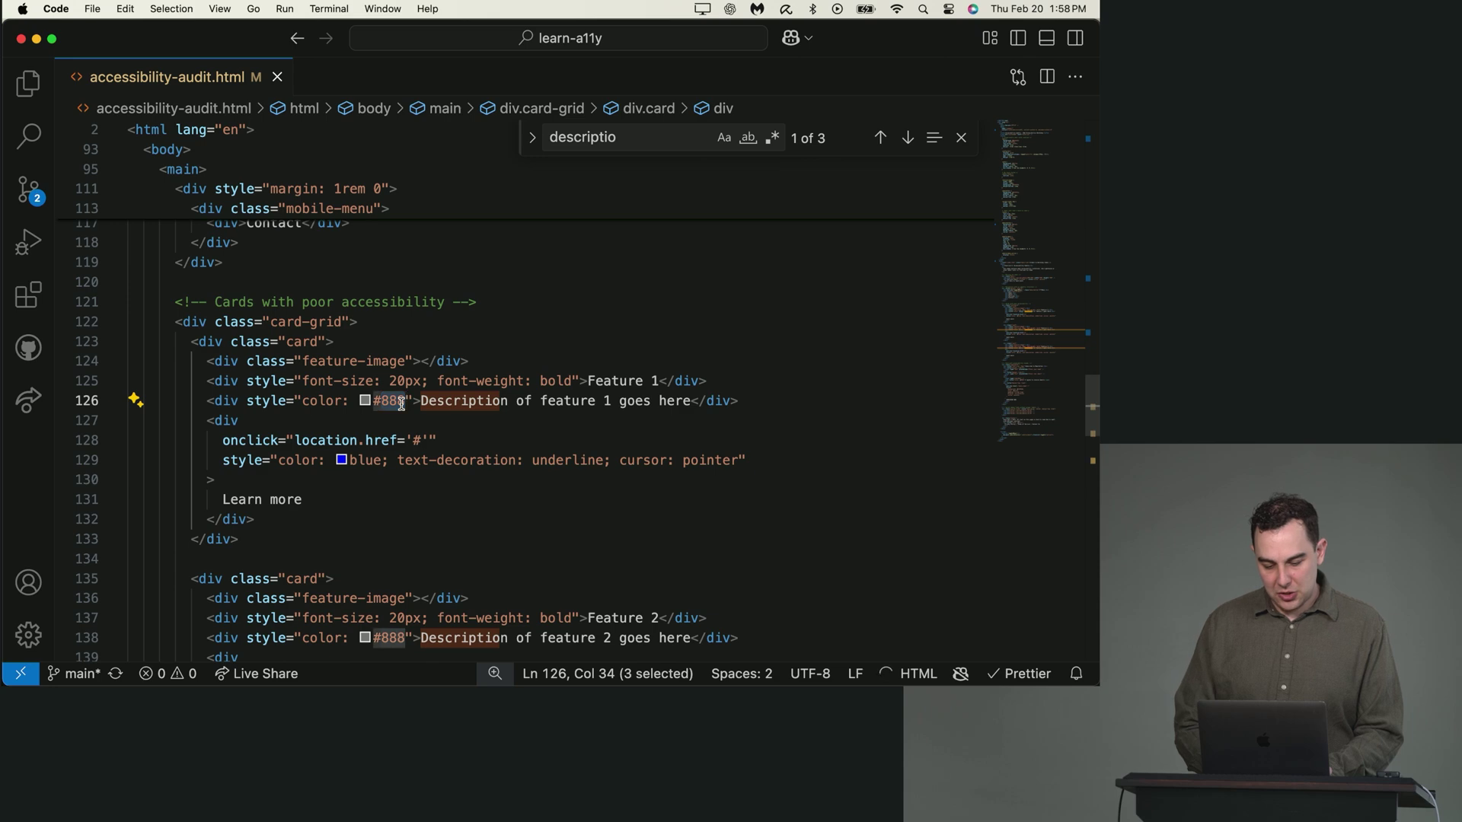
key("BackSpace")
key("BackSpace")
key("BackSpace")
type("#333")
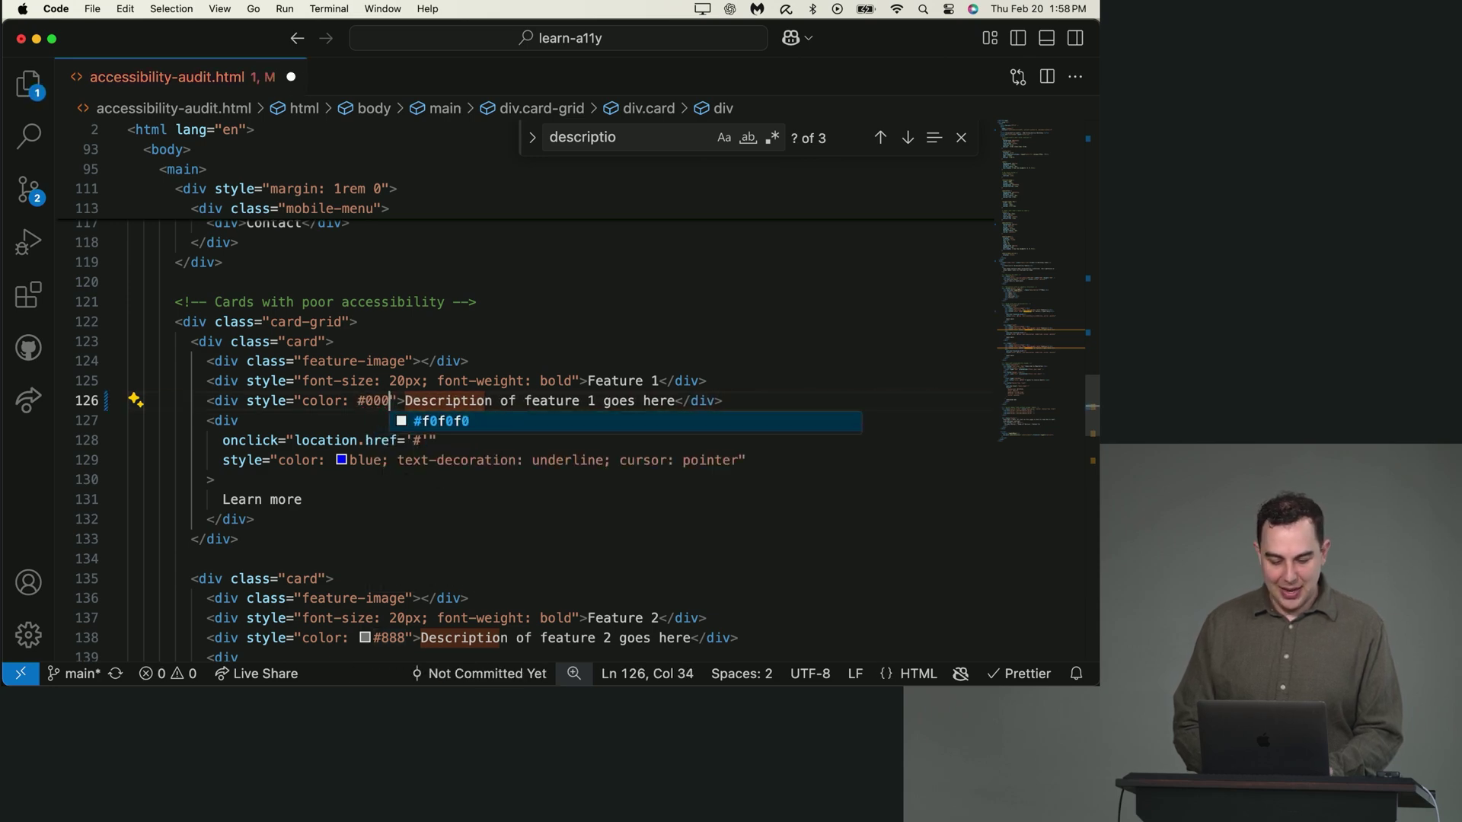
Step: Close the find box and select Feature 2's 888 colour value on line 138
key("super+Tab")
scroll(401, 403, "down", 2)
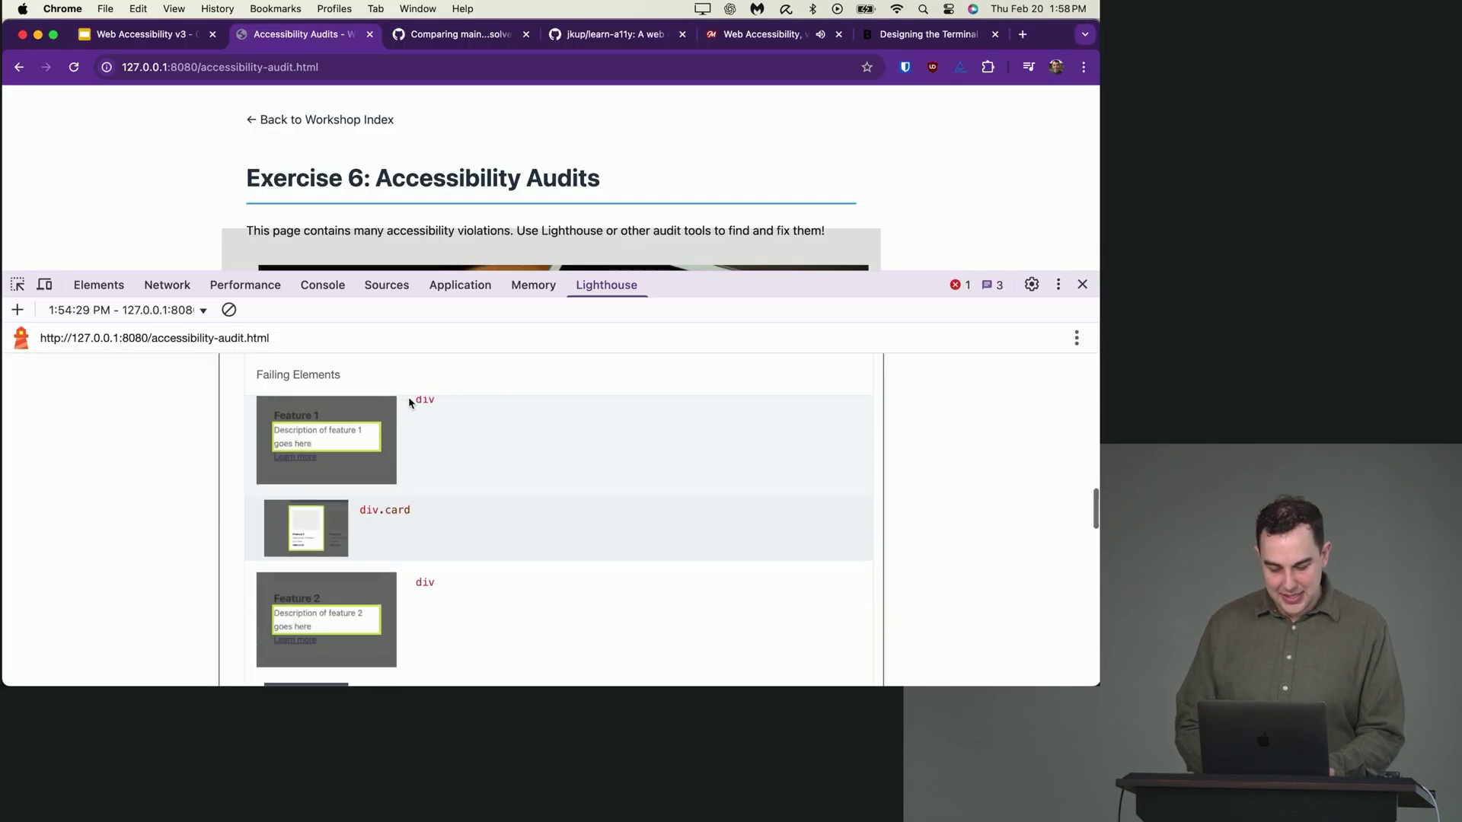
key("super+Tab")
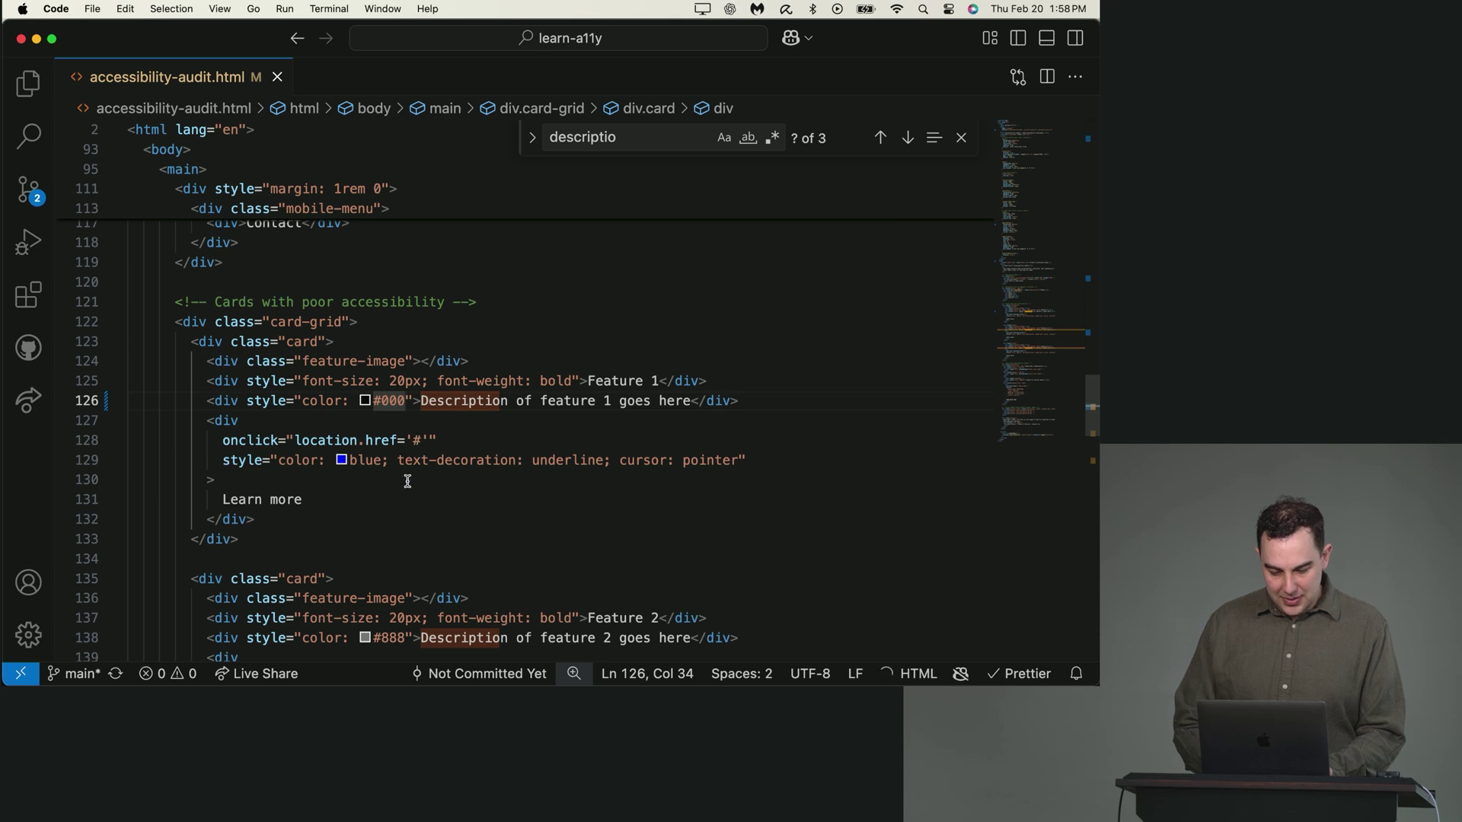
key("Escape")
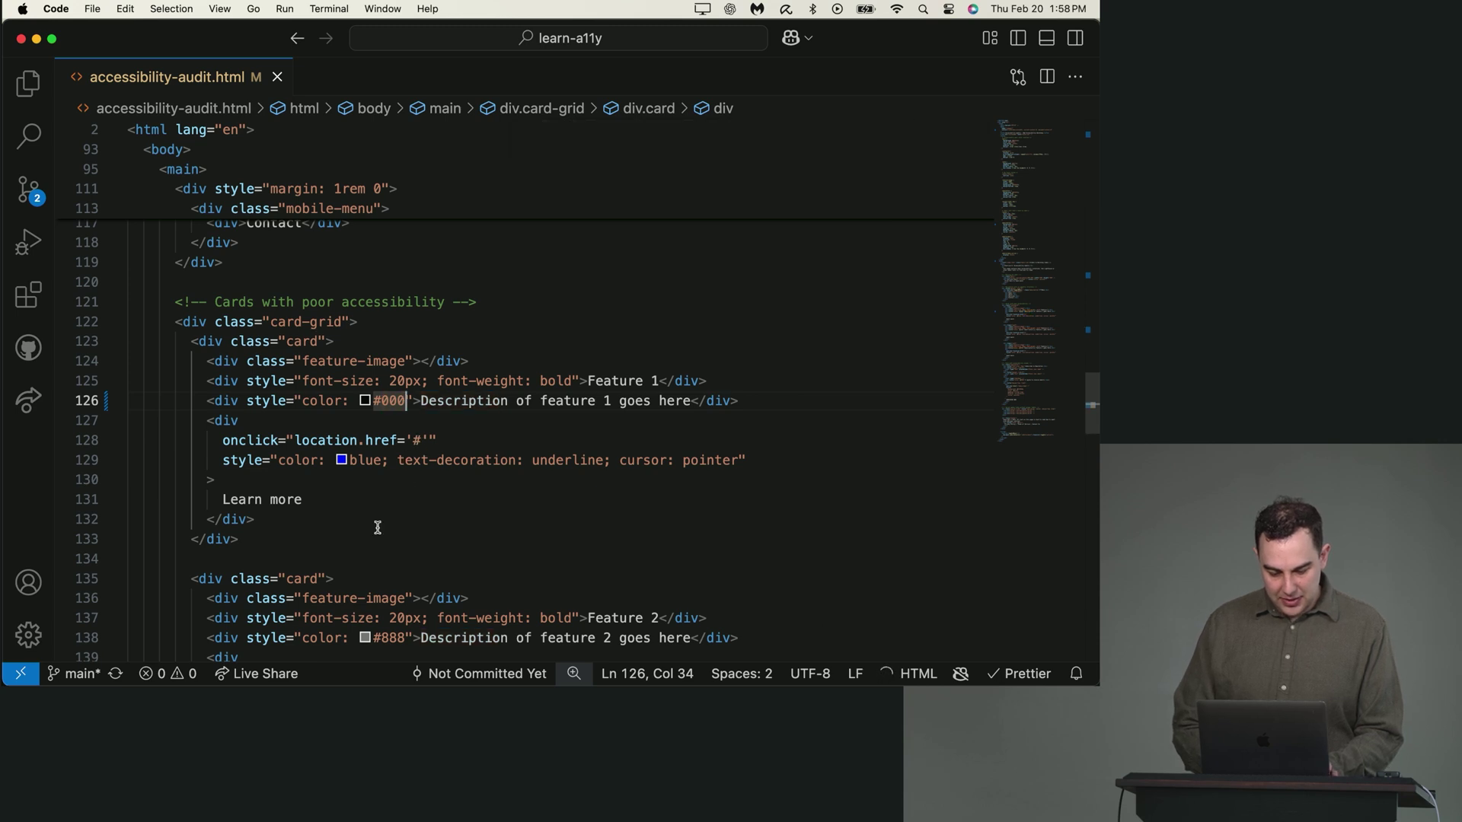
scroll(376, 522, "down", 3)
double_click(388, 529)
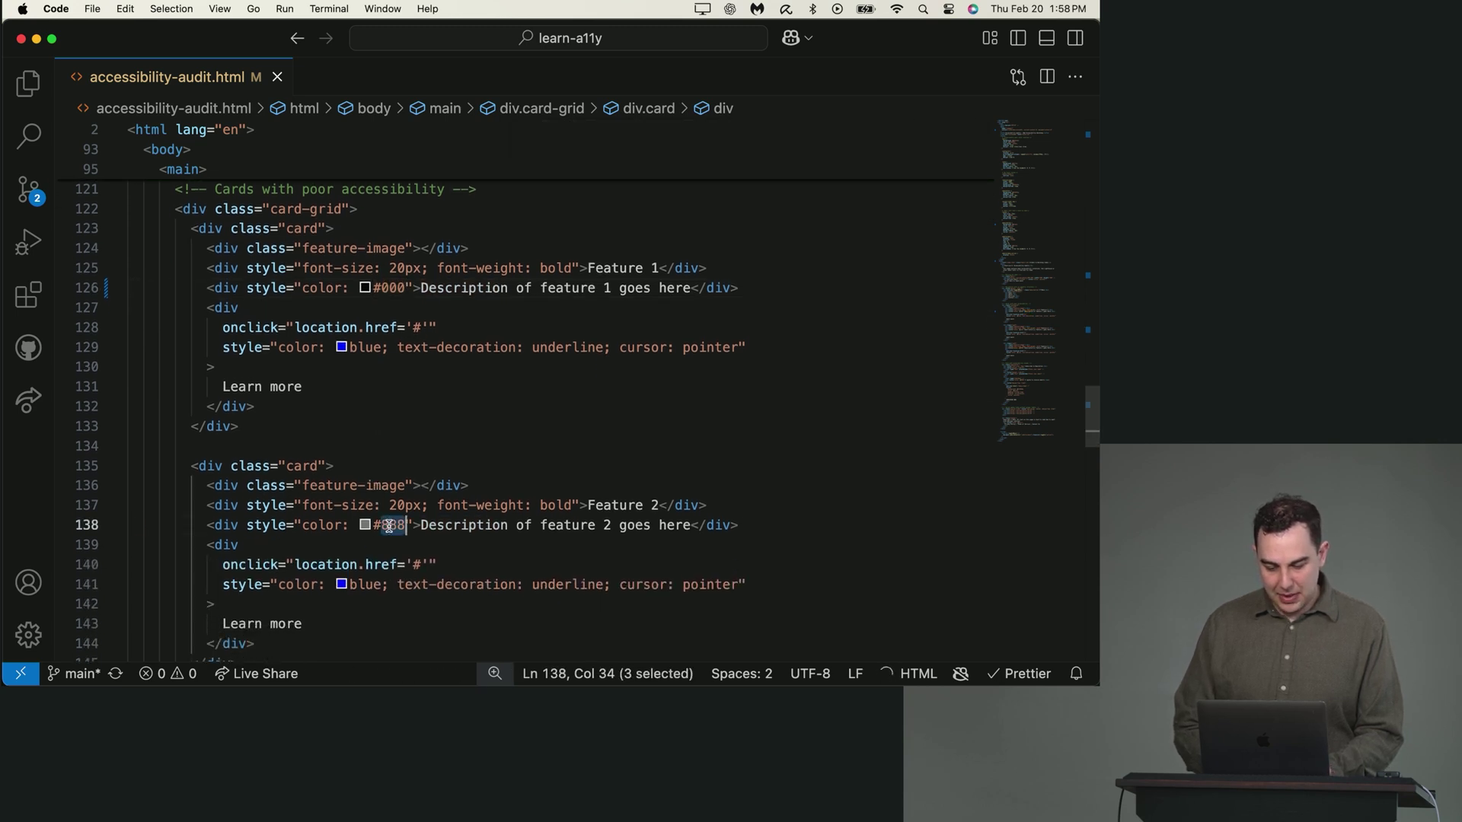
type("000")
Step: Close DevTools in Chrome and reload the audit page
key("super+Tab")
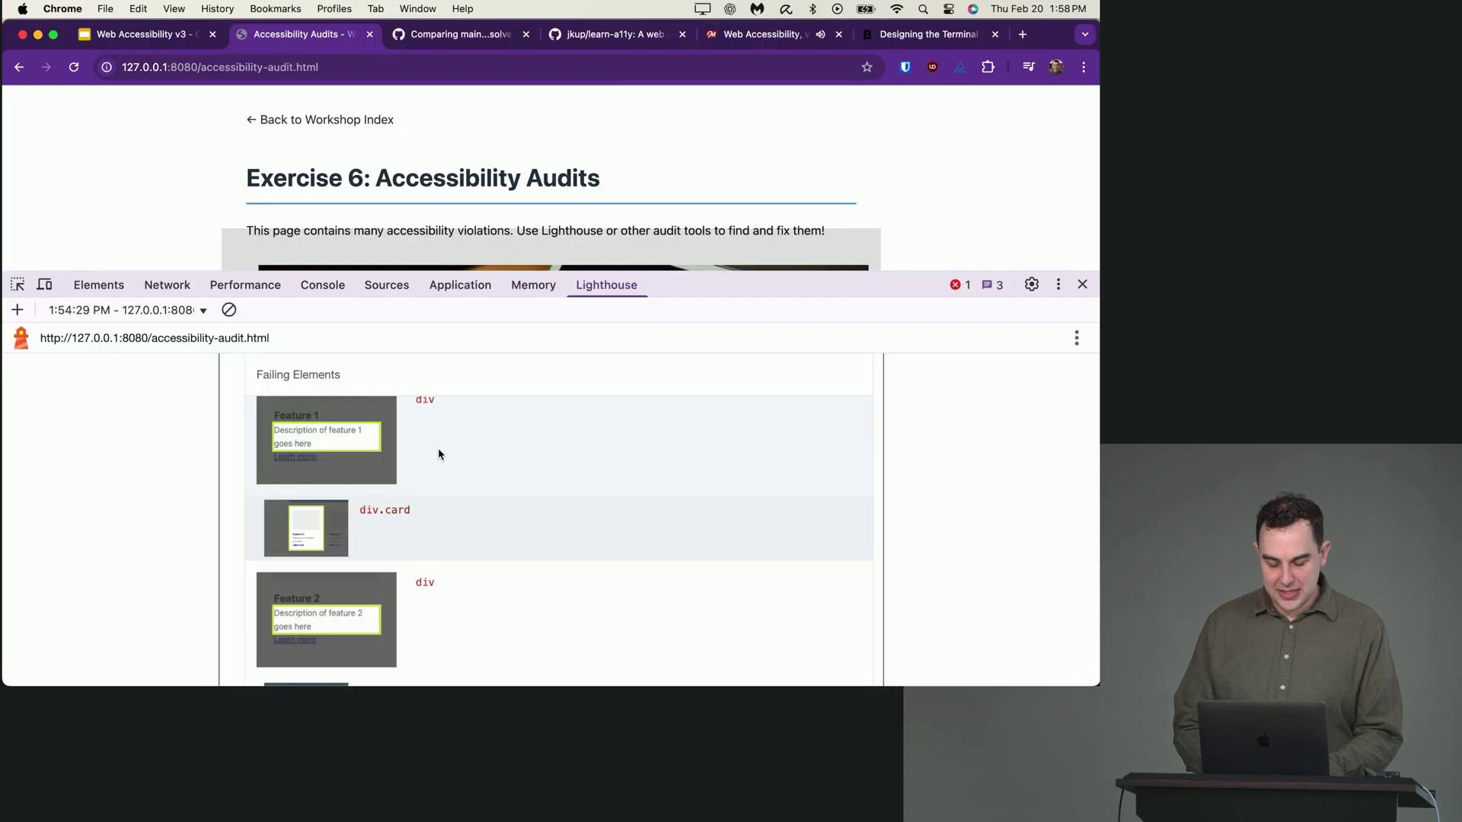
key("super+alt+i")
key("super+r")
scroll(437, 450, "down", 1)
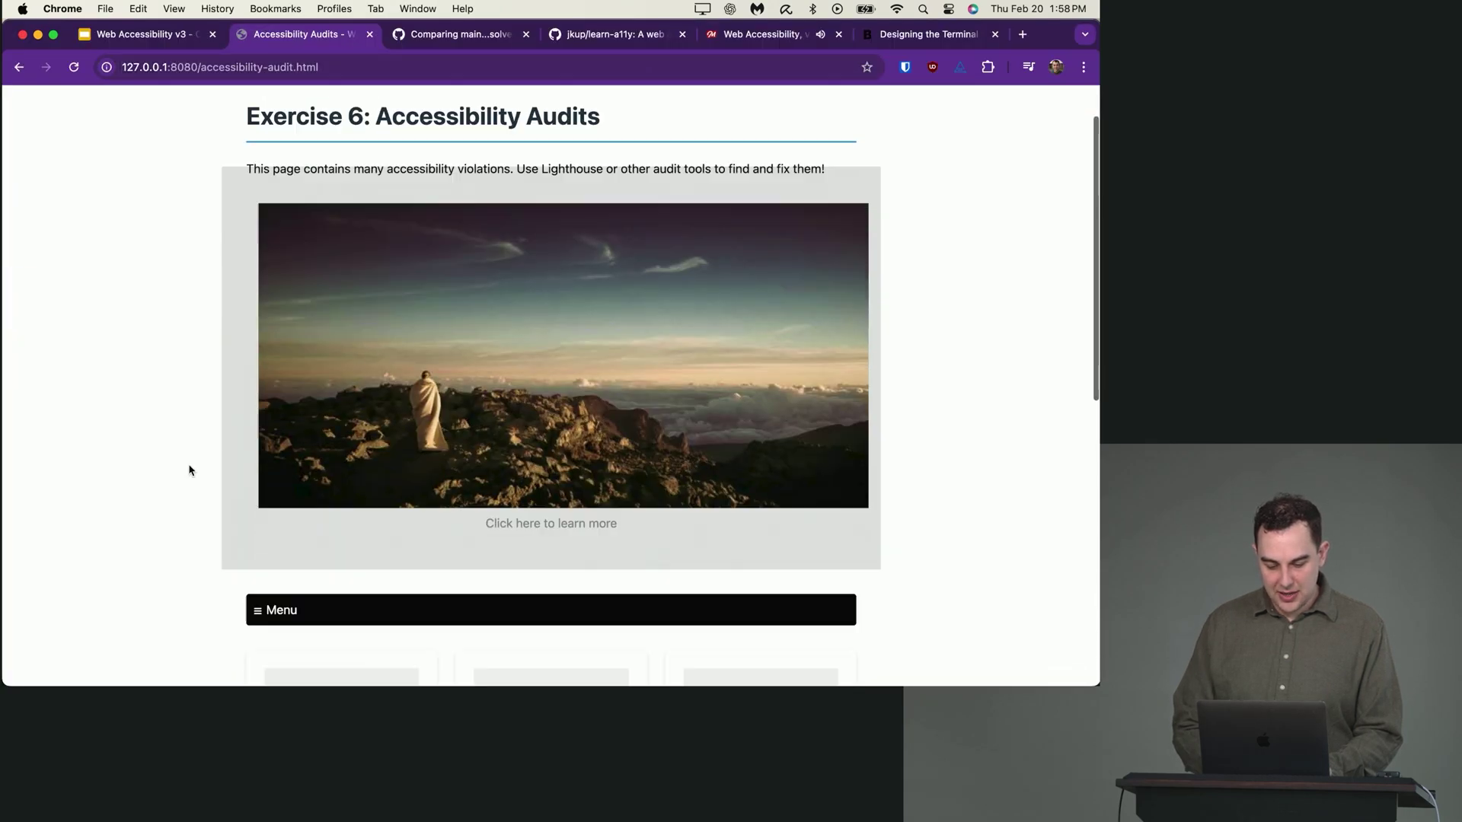
scroll(188, 466, "down", 5)
scroll(219, 454, "down", 5)
scroll(301, 415, "up", 2)
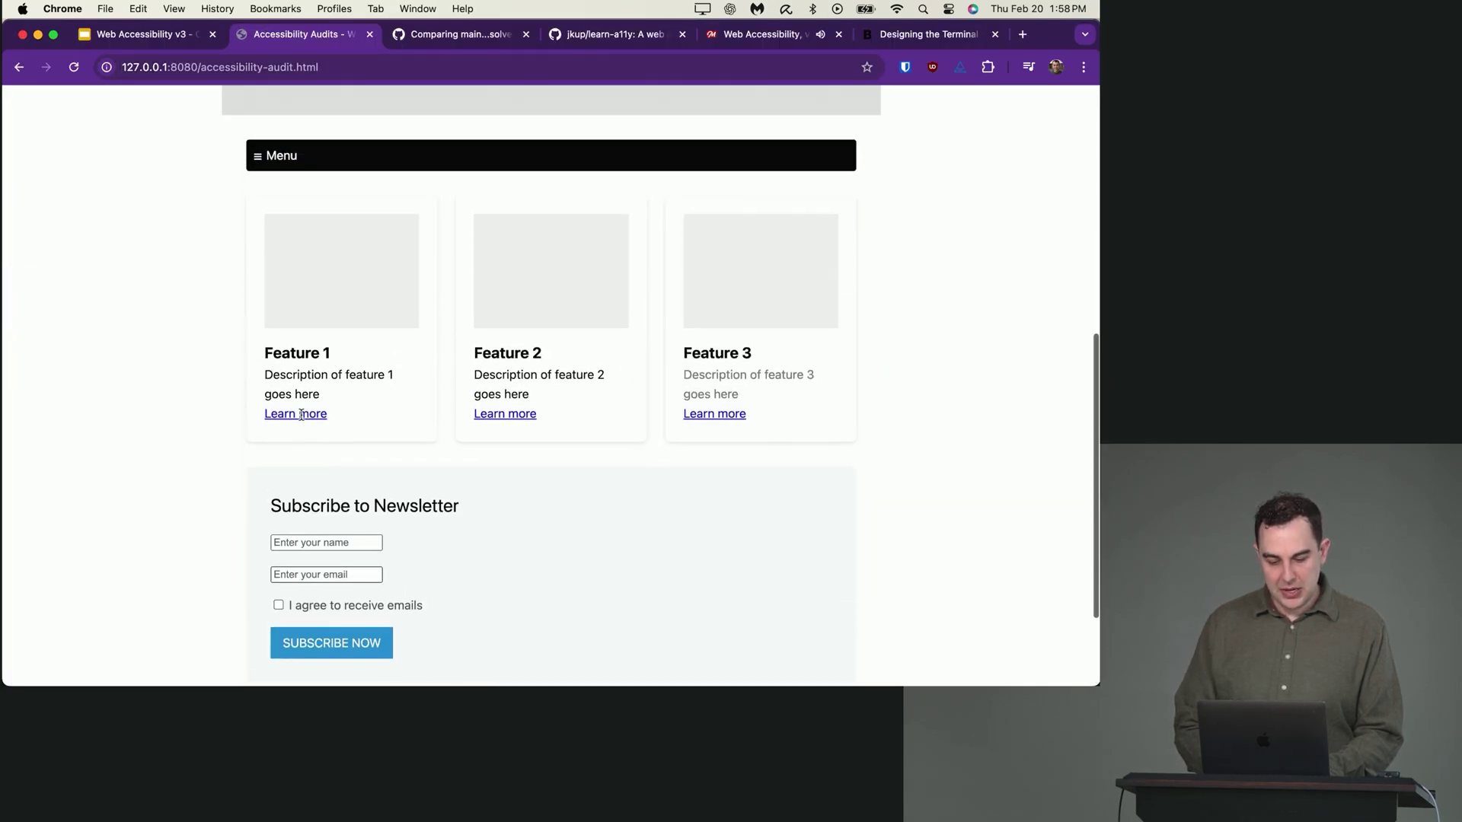
Step: Rerun Lighthouse's Analyze page load from DevTools, now scoring 59
key("super+alt+i")
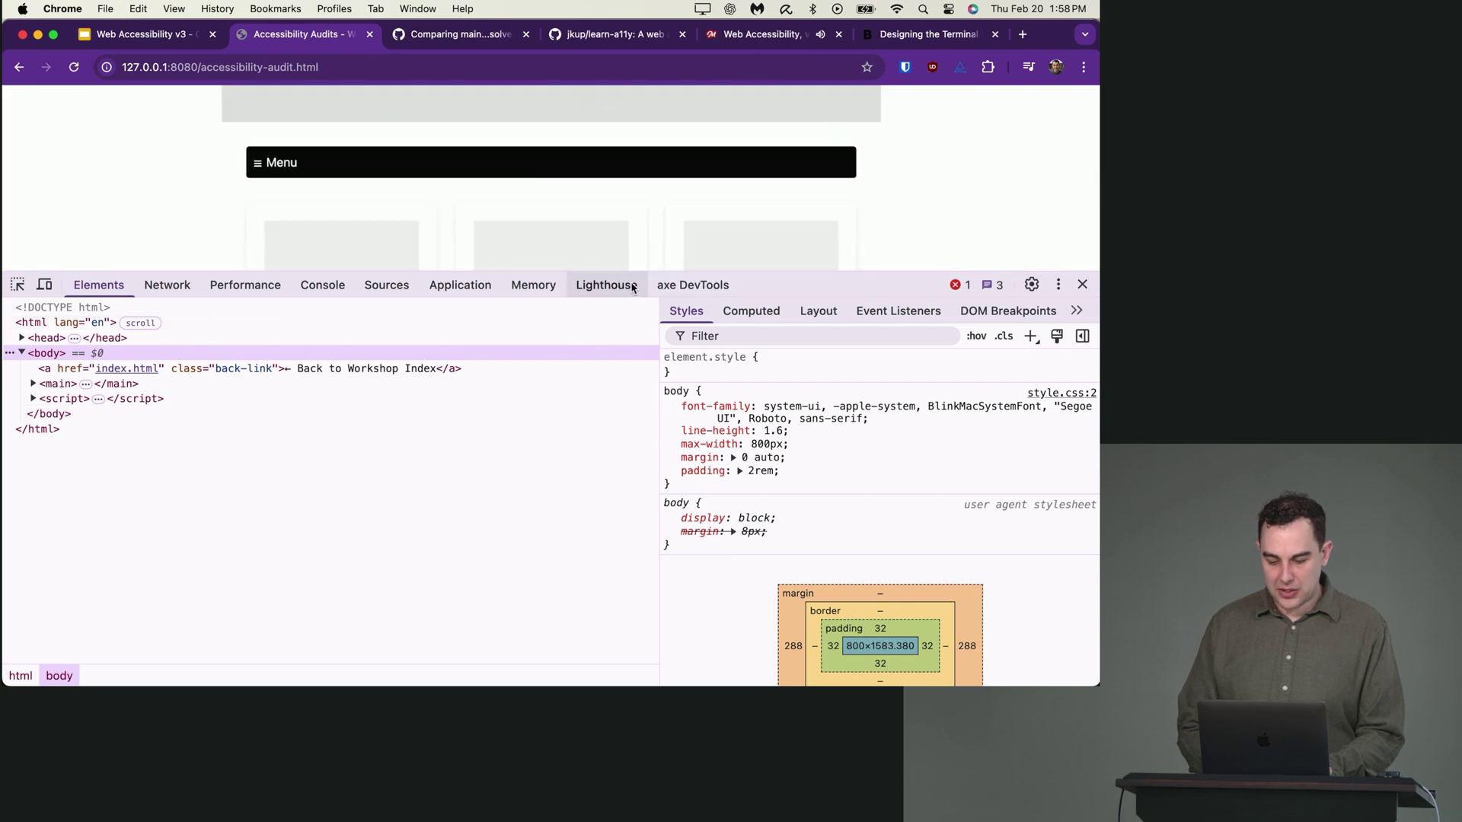
left_click(629, 287)
left_click(1028, 363)
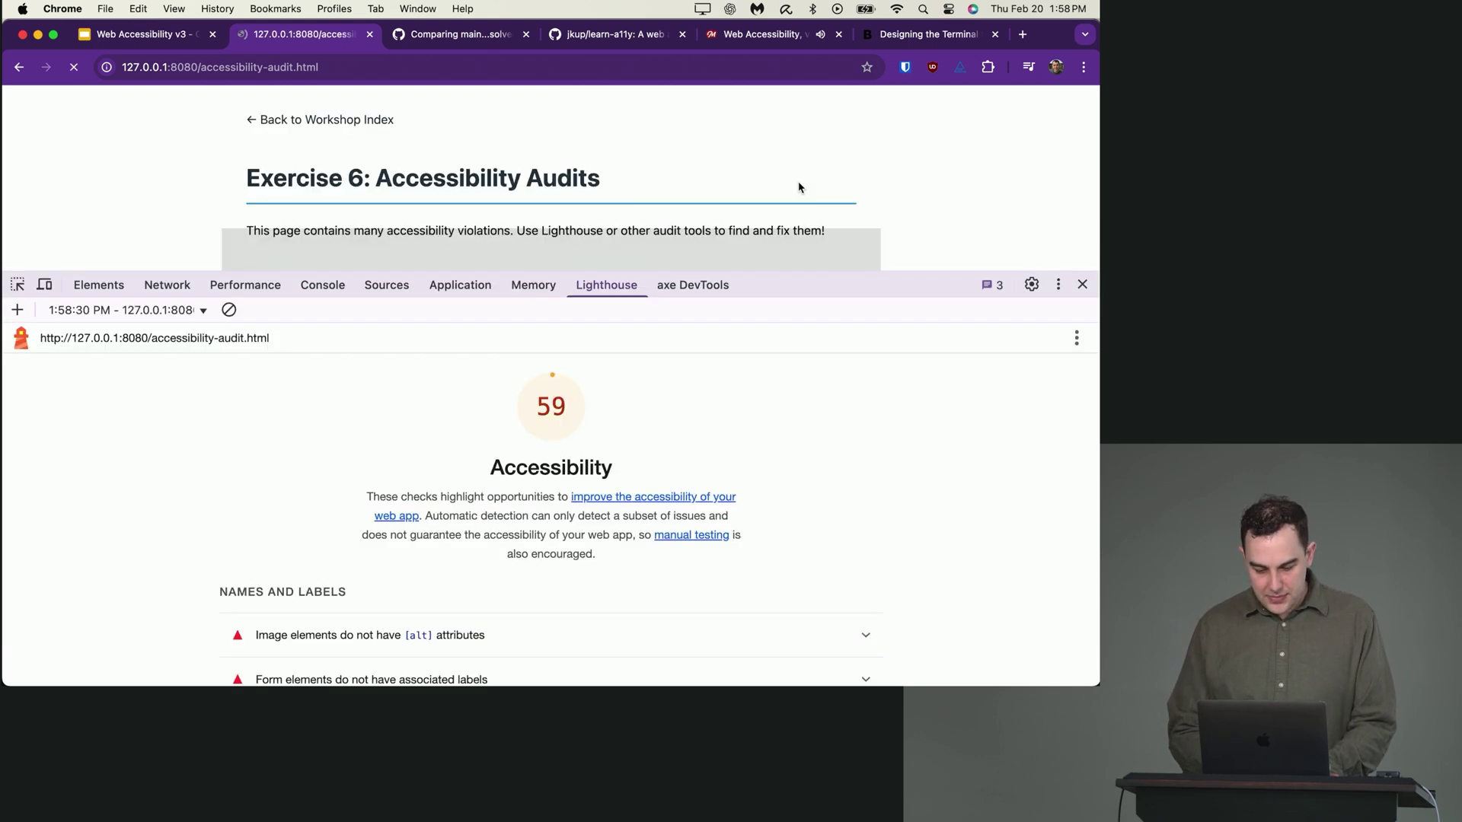
scroll(727, 394, "down", 3)
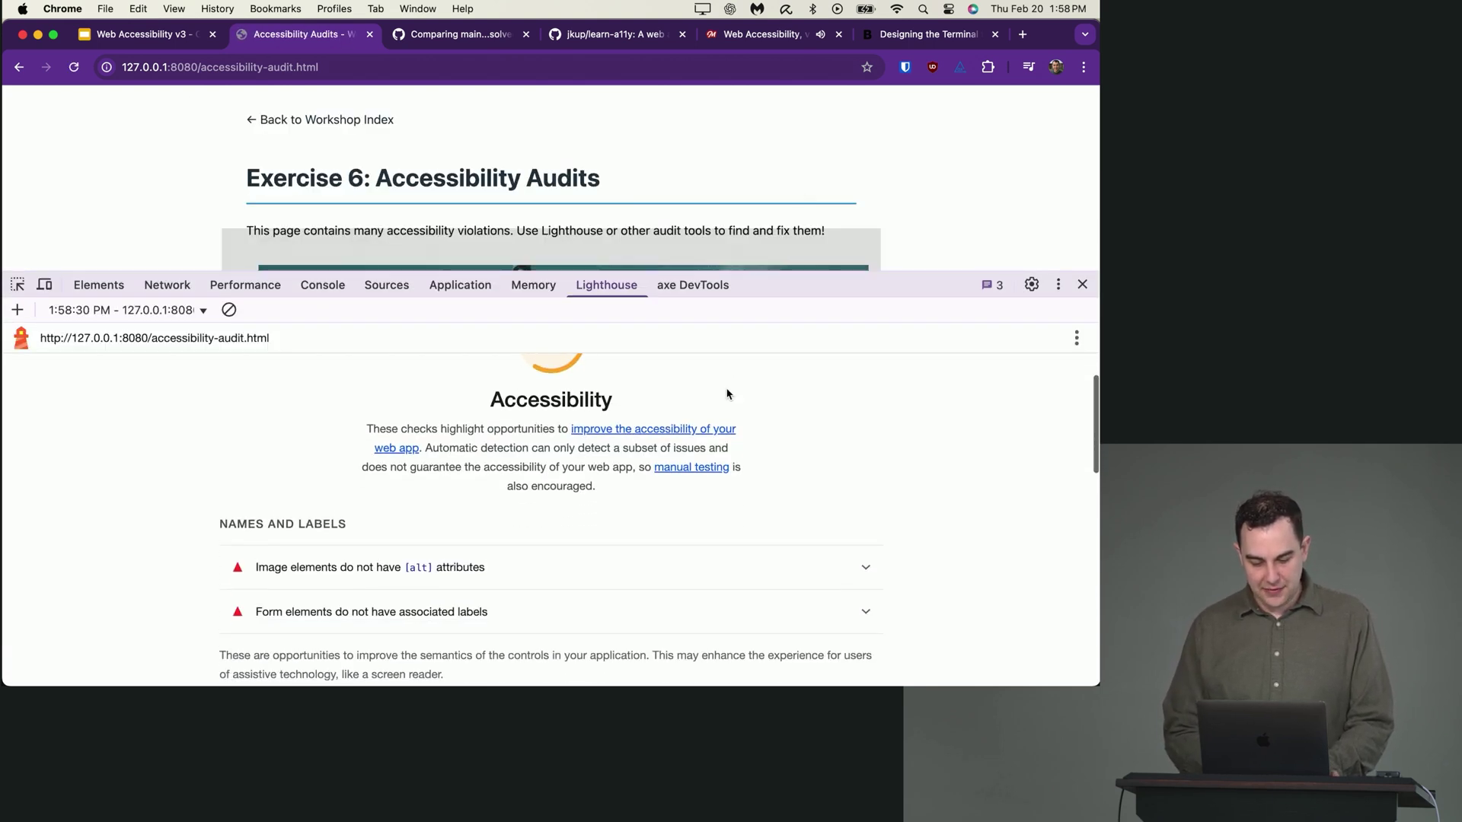
scroll(727, 393, "up", 1)
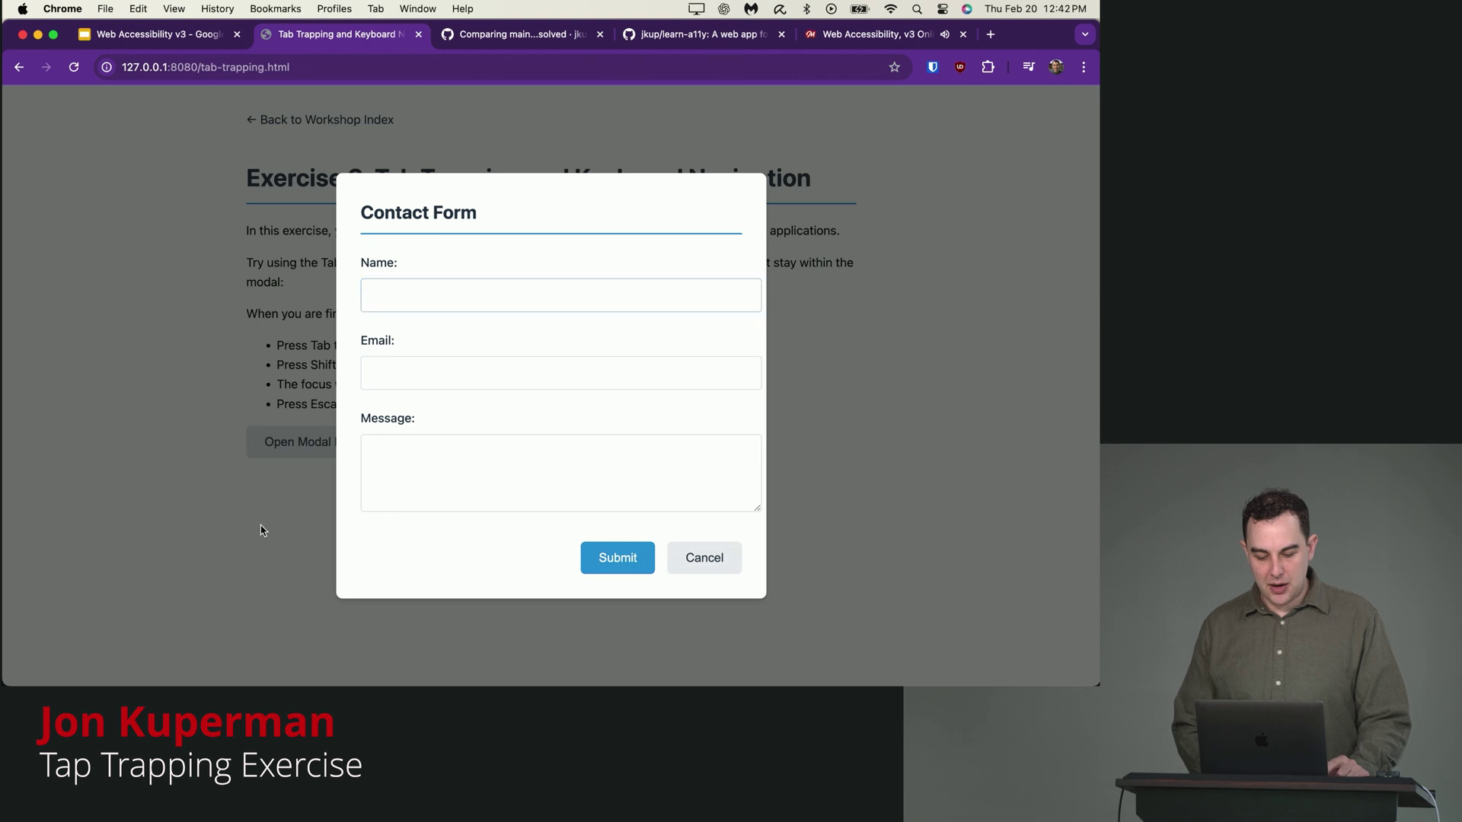
key("Escape")
left_click(297, 438)
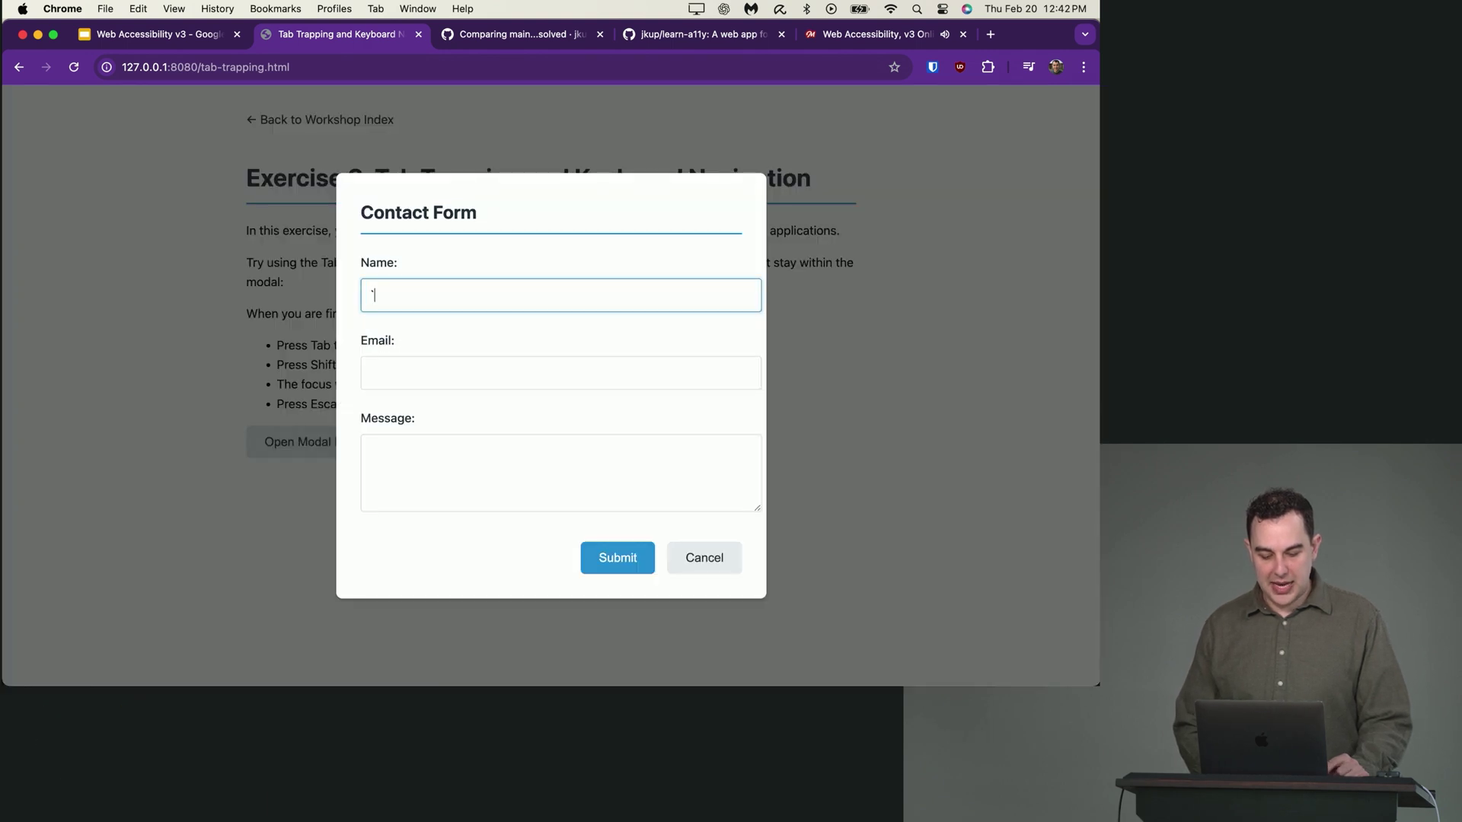
key("Tab")
key("Tab")
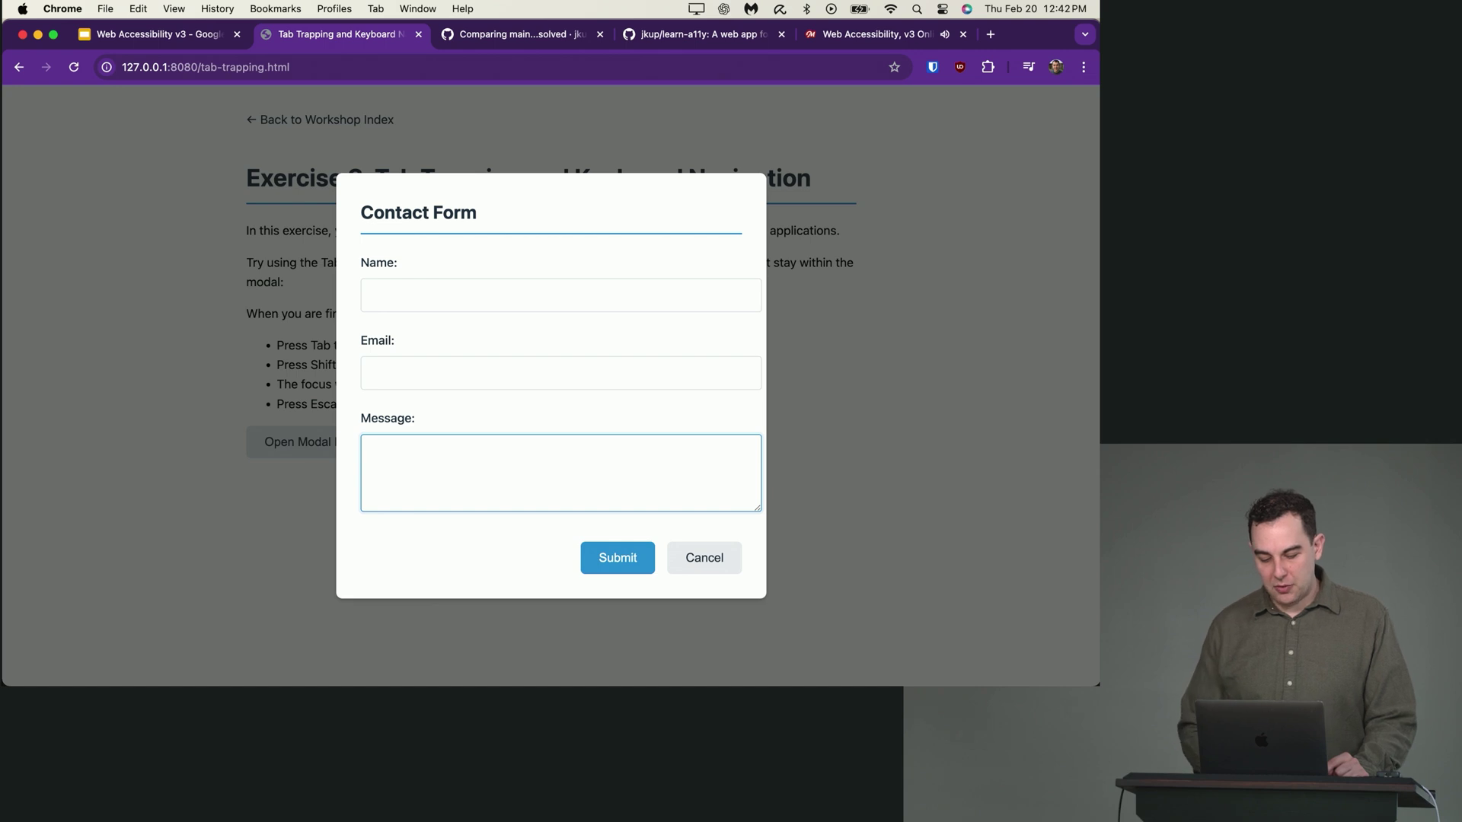
key("Tab")
key("Tab")
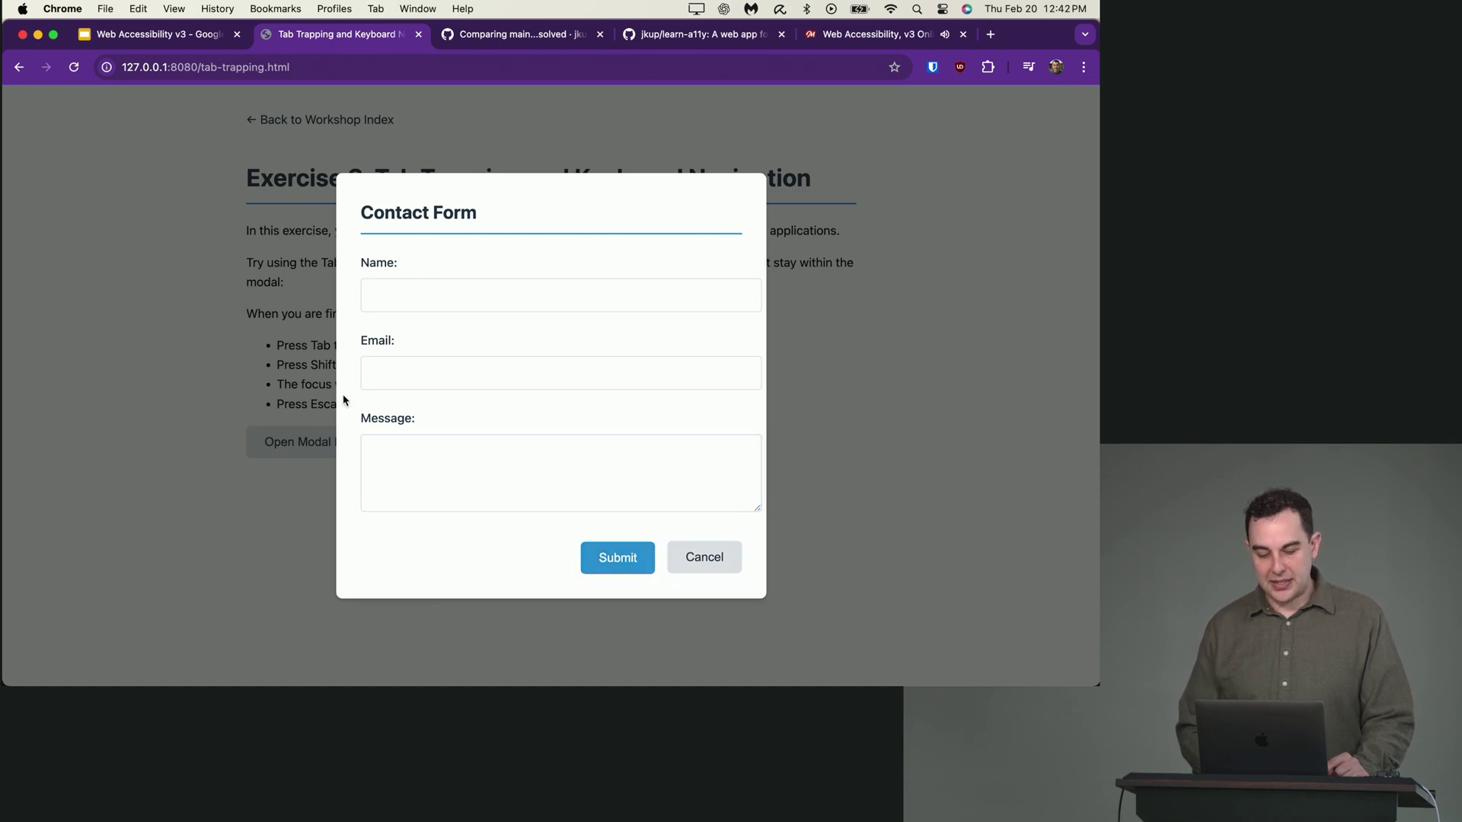
key("Tab")
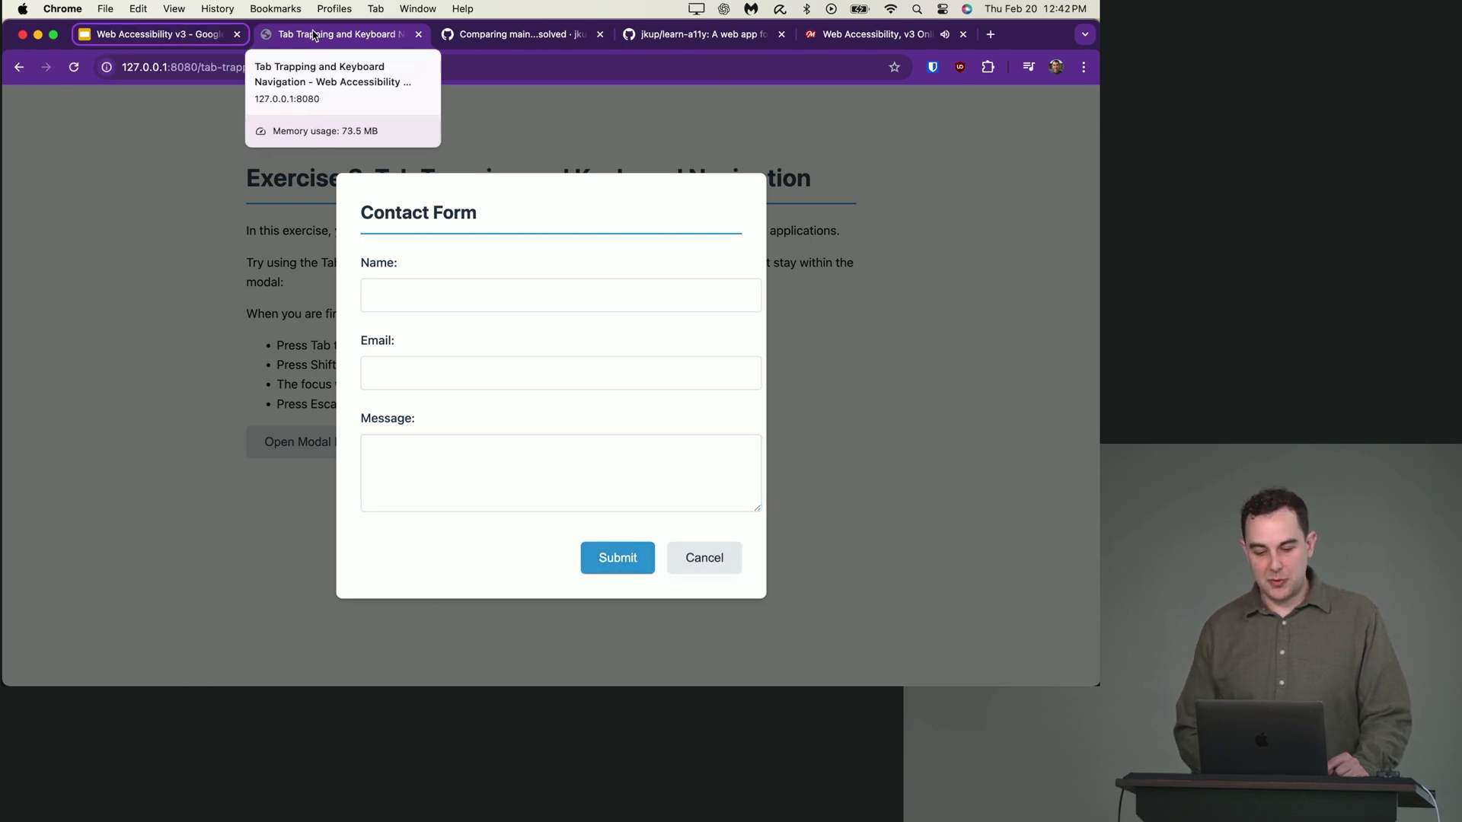
key("shift+Tab")
key("shift+Tab")
key("shift+Tab")
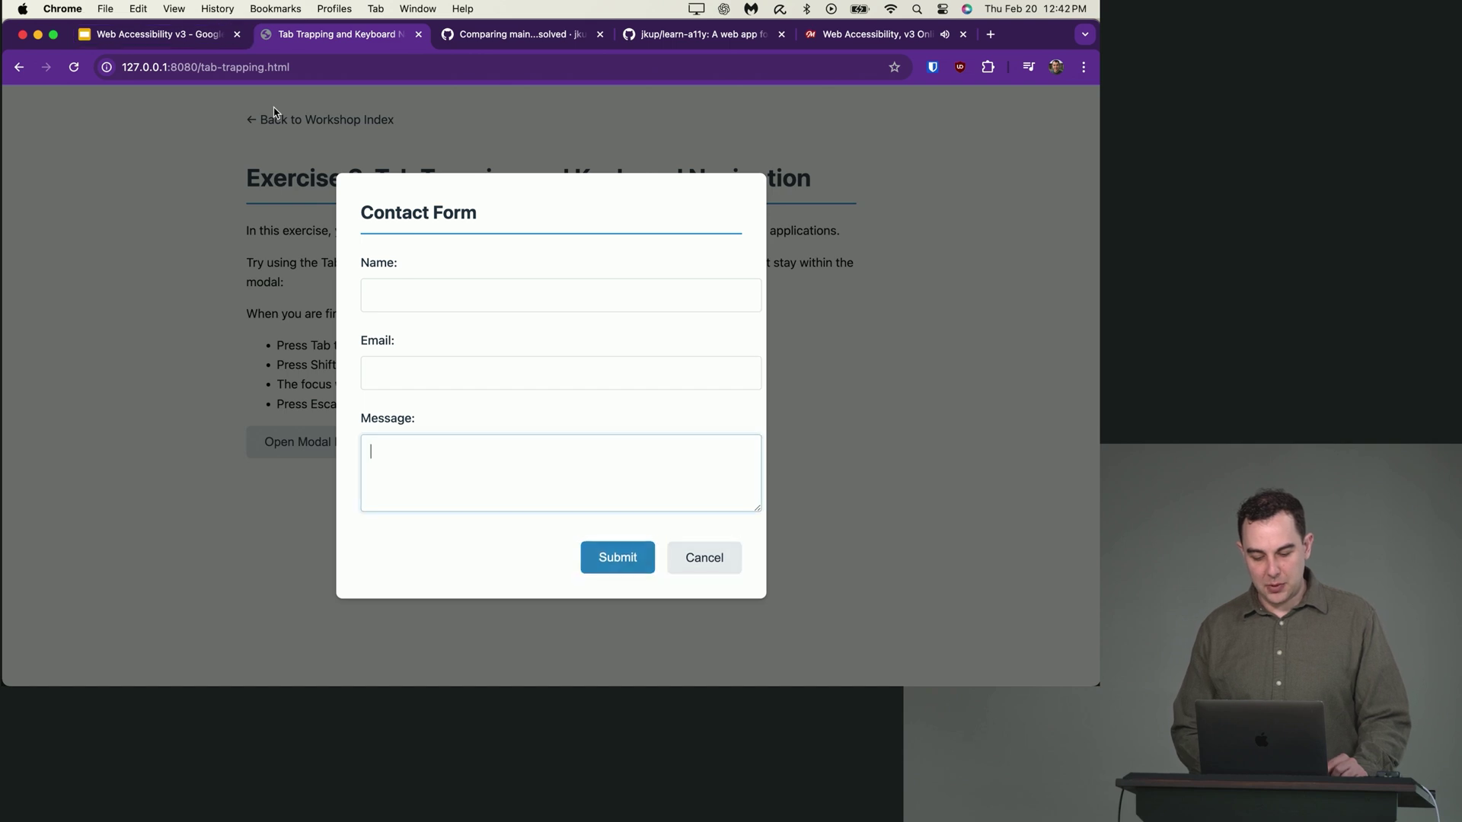
key("shift+Tab")
key("shift+Tab")
key("shift+Tab")
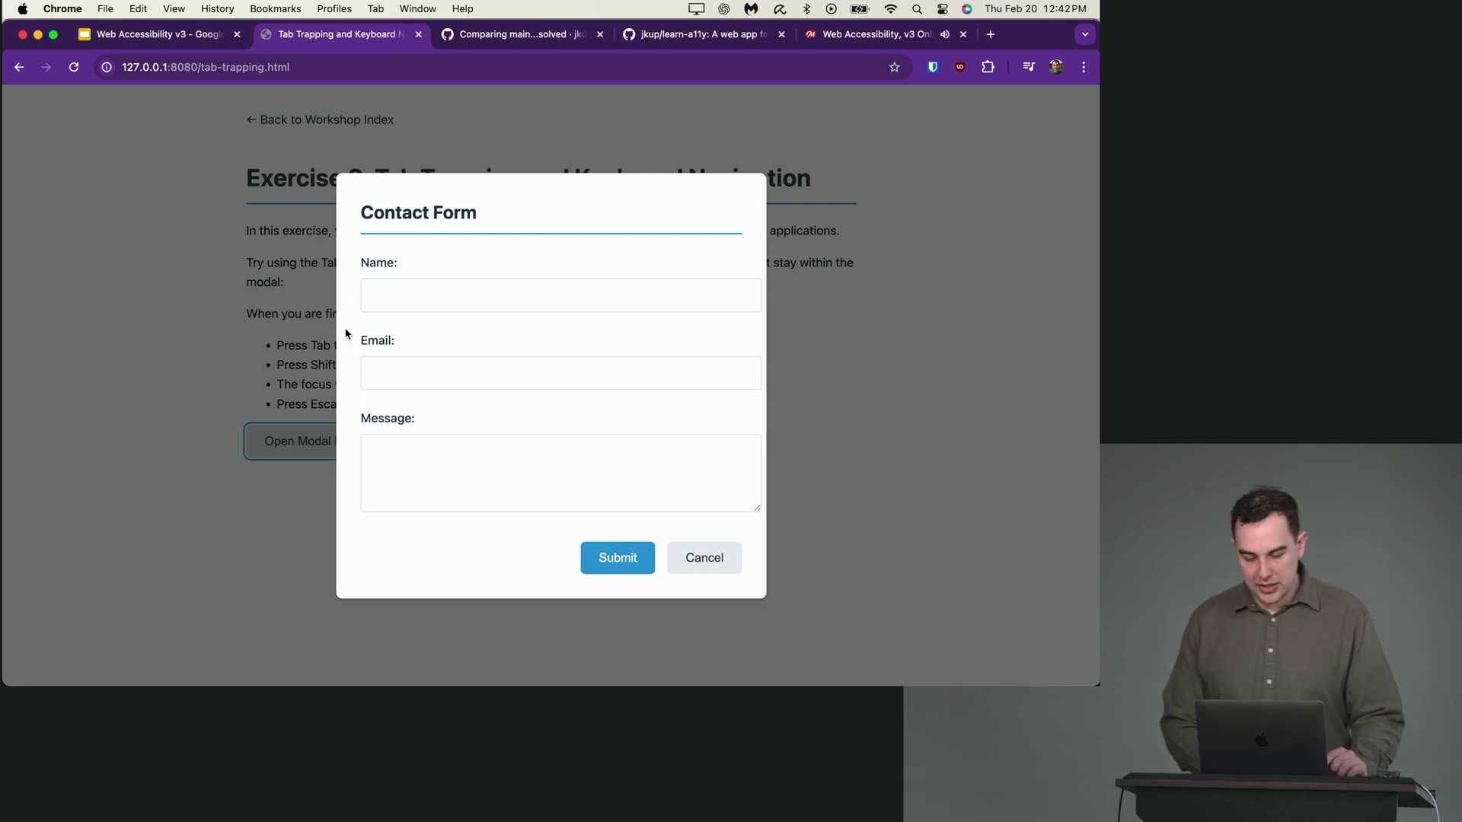
key("super+Tab")
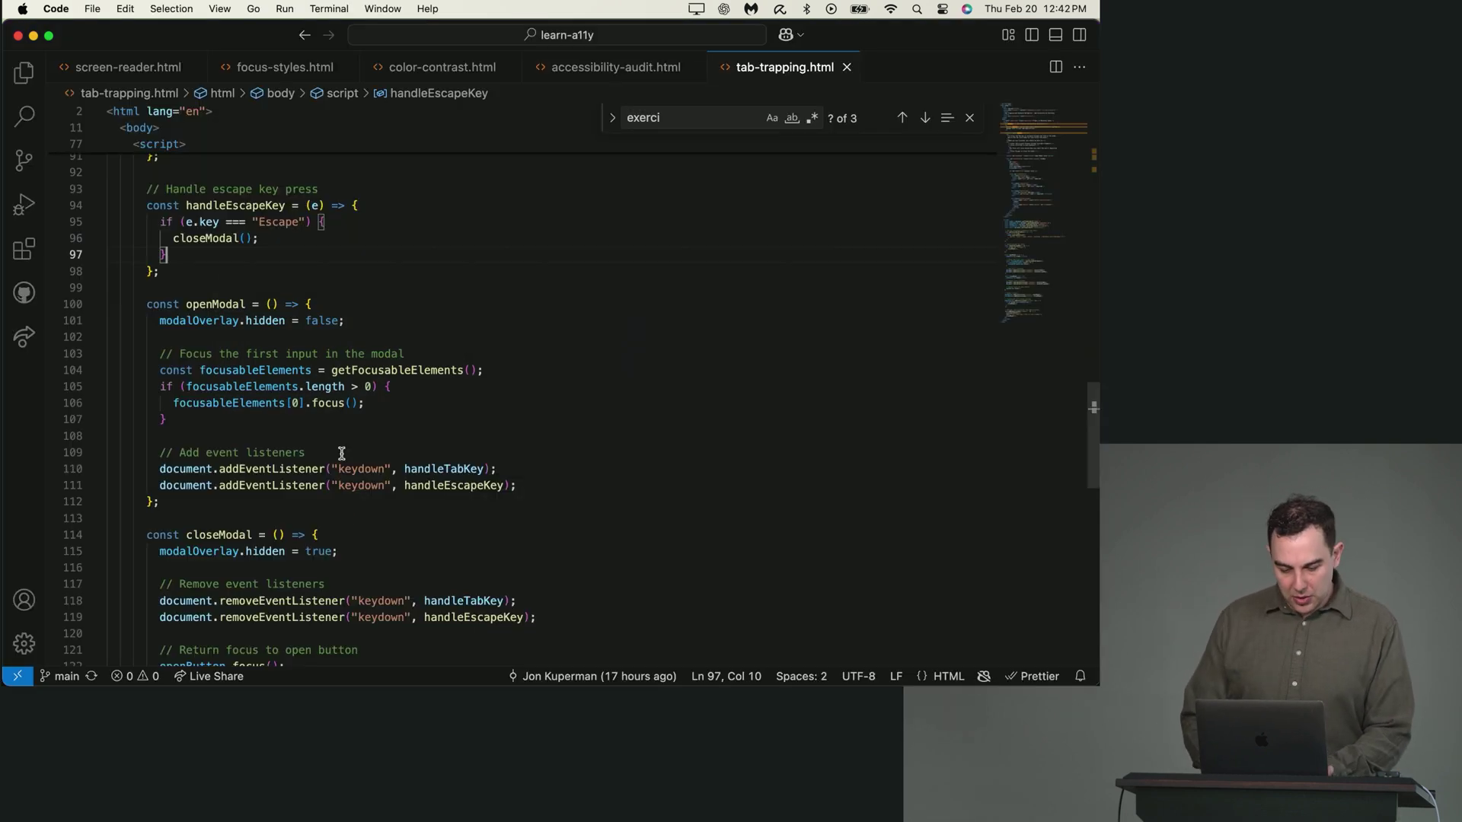
Step: Add 'const handleTabKey = (e) => {' below handleEscapeKey, accepting the autocomplete suggestion
left_click(340, 438)
key("Escape")
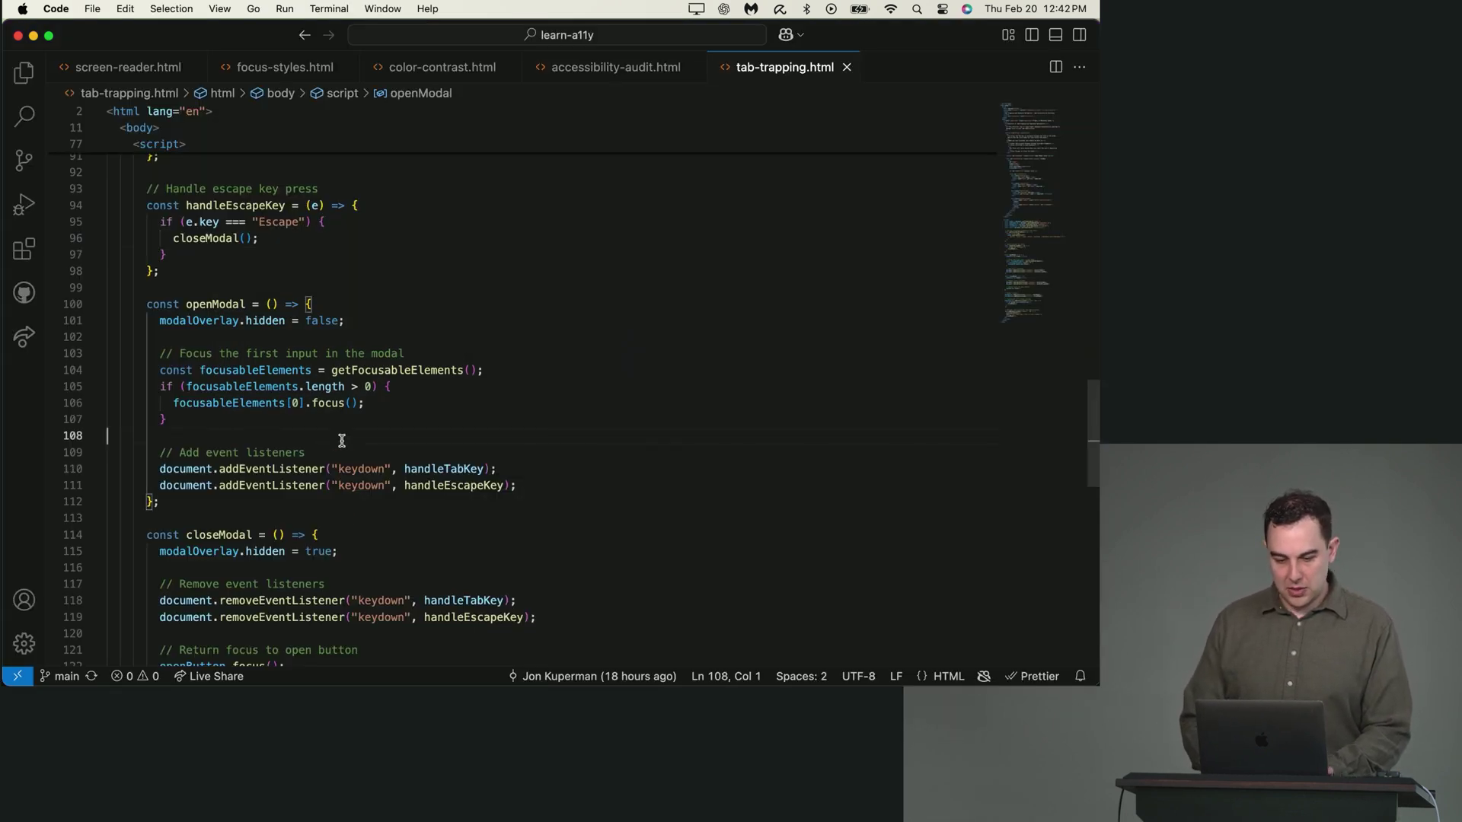
scroll(341, 439, "down", 1)
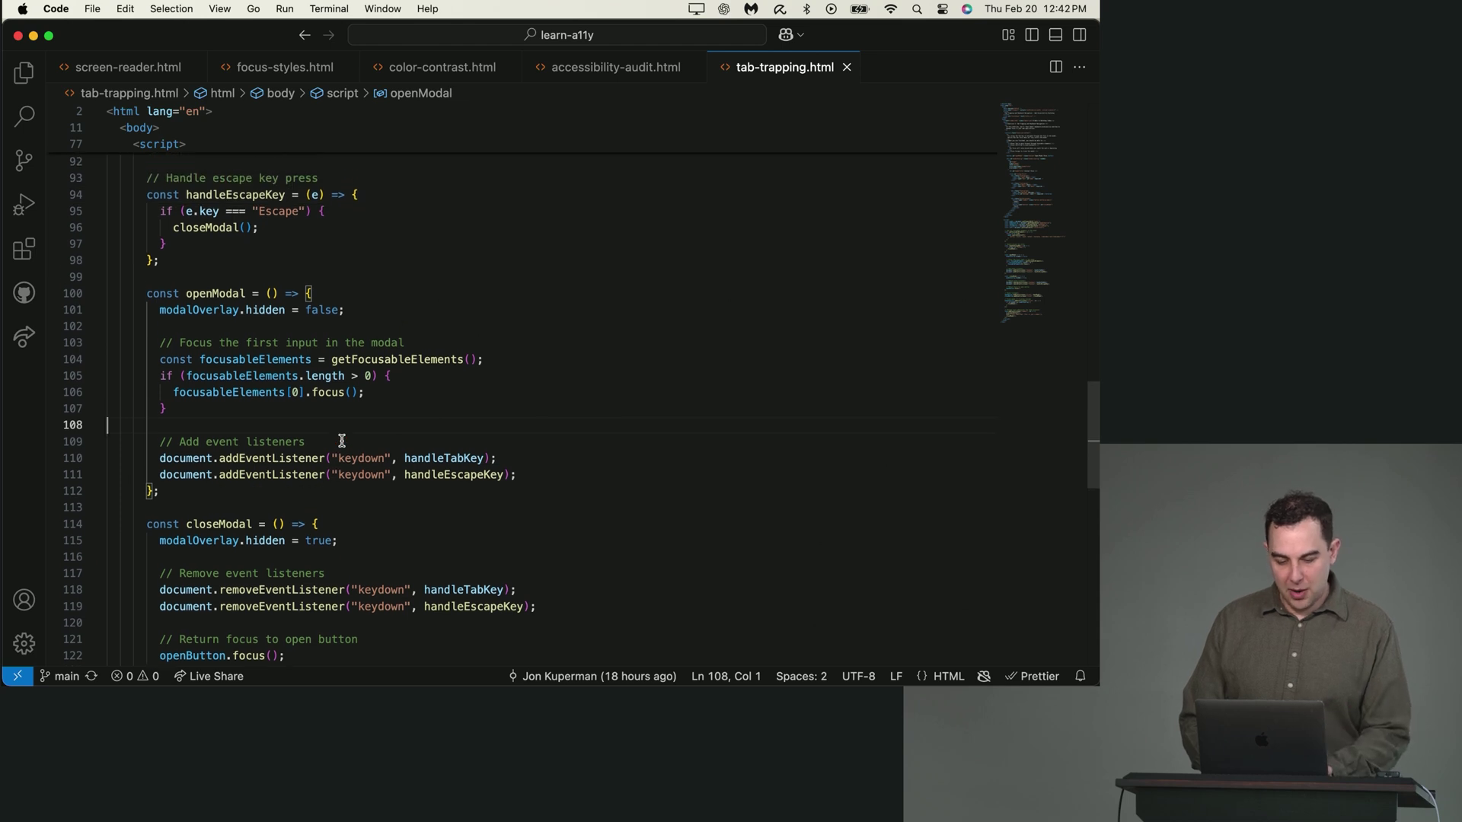
scroll(364, 357, "down", 1)
scroll(363, 357, "down", 3)
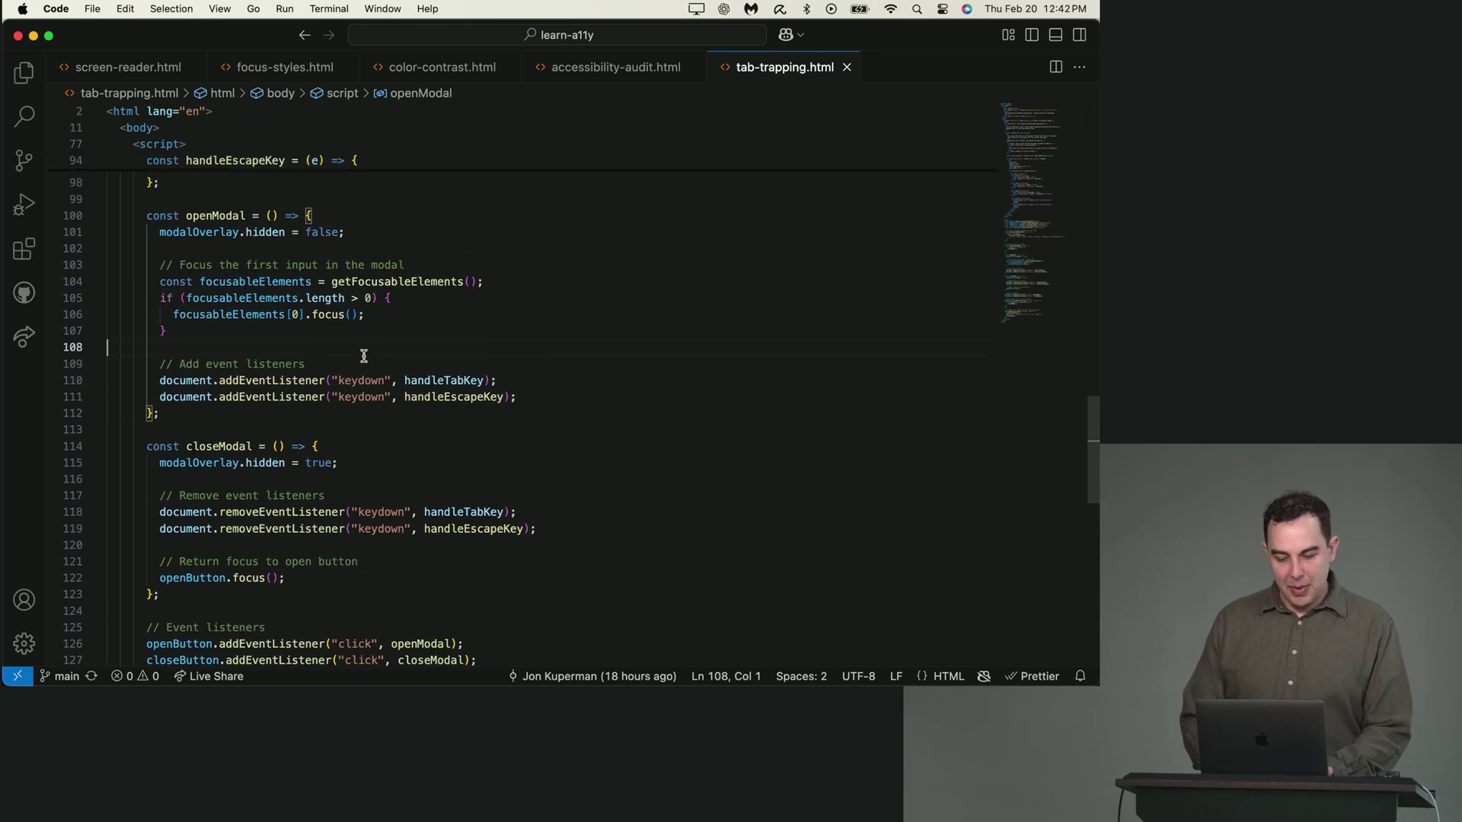
double_click(414, 396)
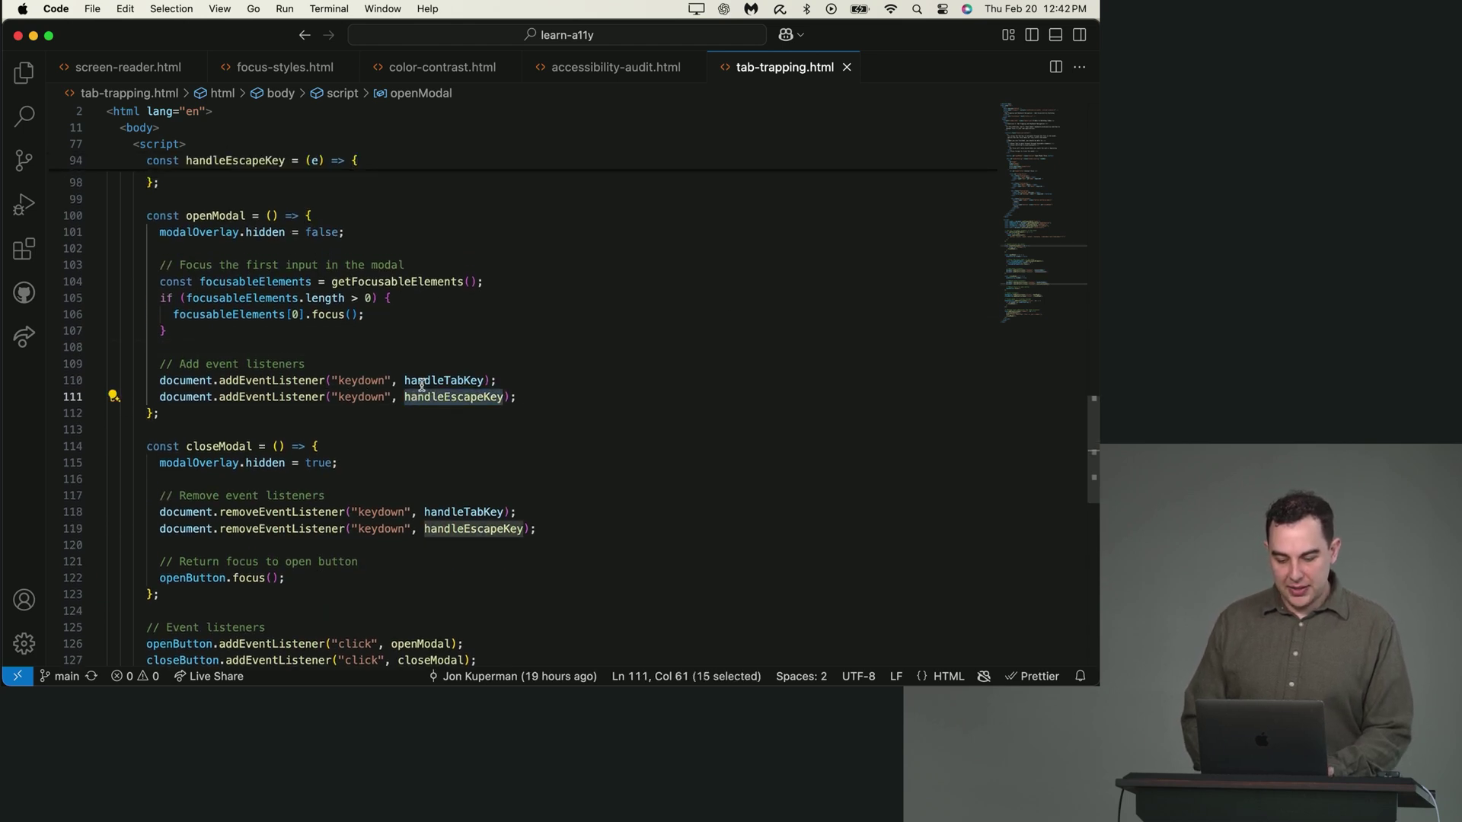
double_click(421, 385)
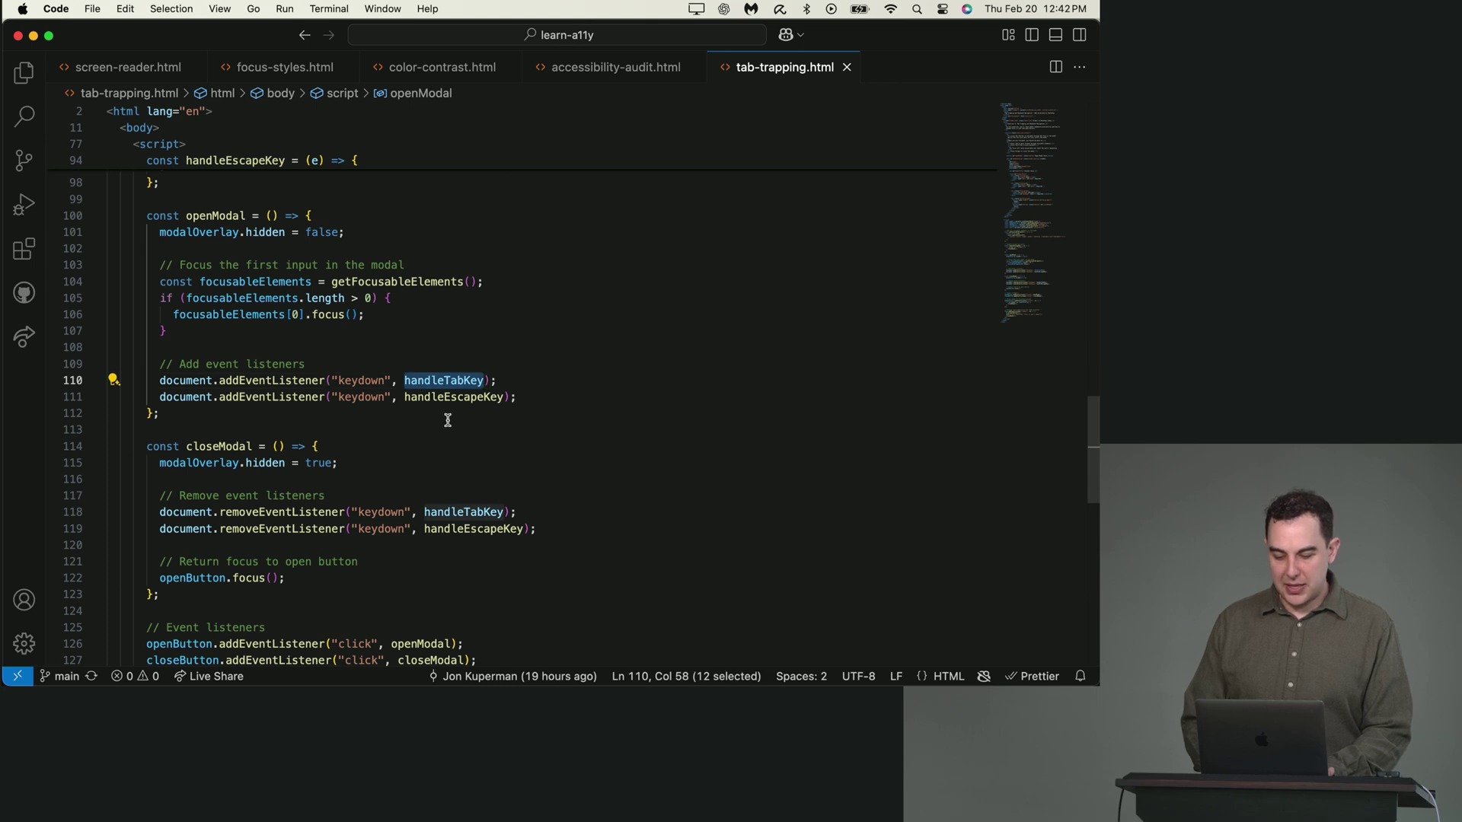
scroll(447, 421, "up", 1)
scroll(447, 420, "up", 5)
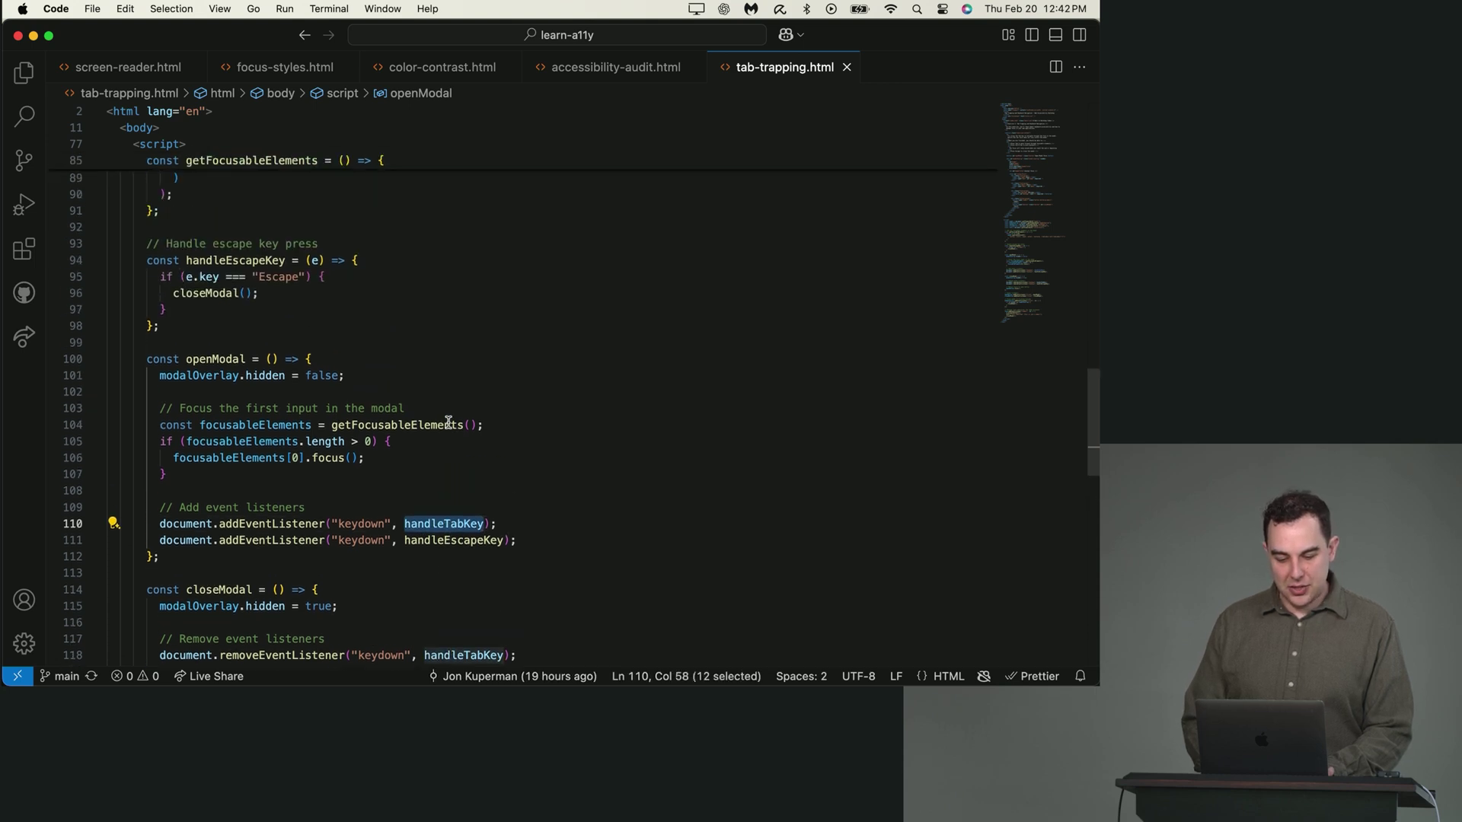
scroll(449, 424, "up", 1)
left_click(398, 347)
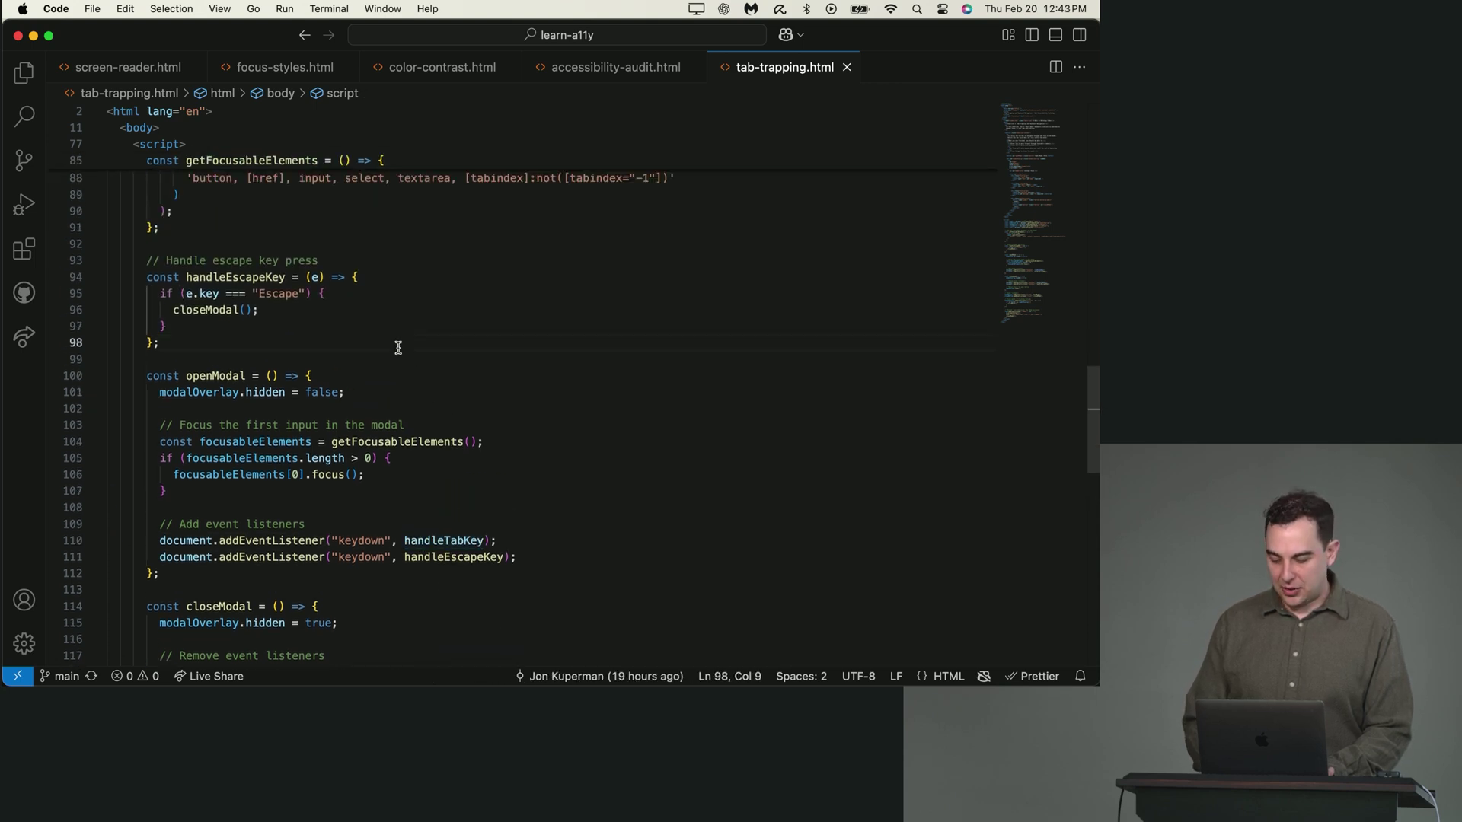
key("Return")
key("Return")
type("cons")
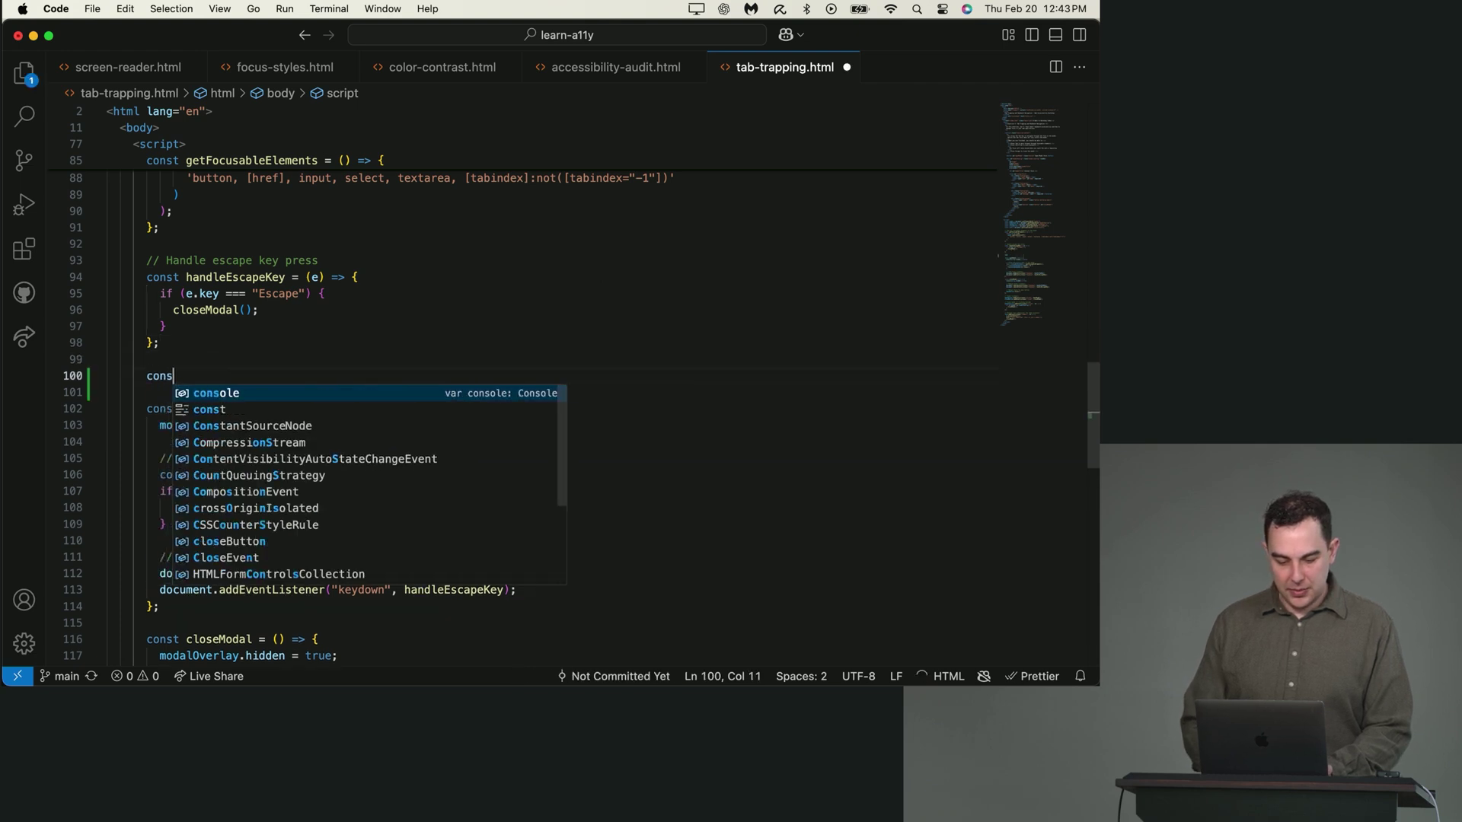
type("t handl")
key("Down")
key("Return")
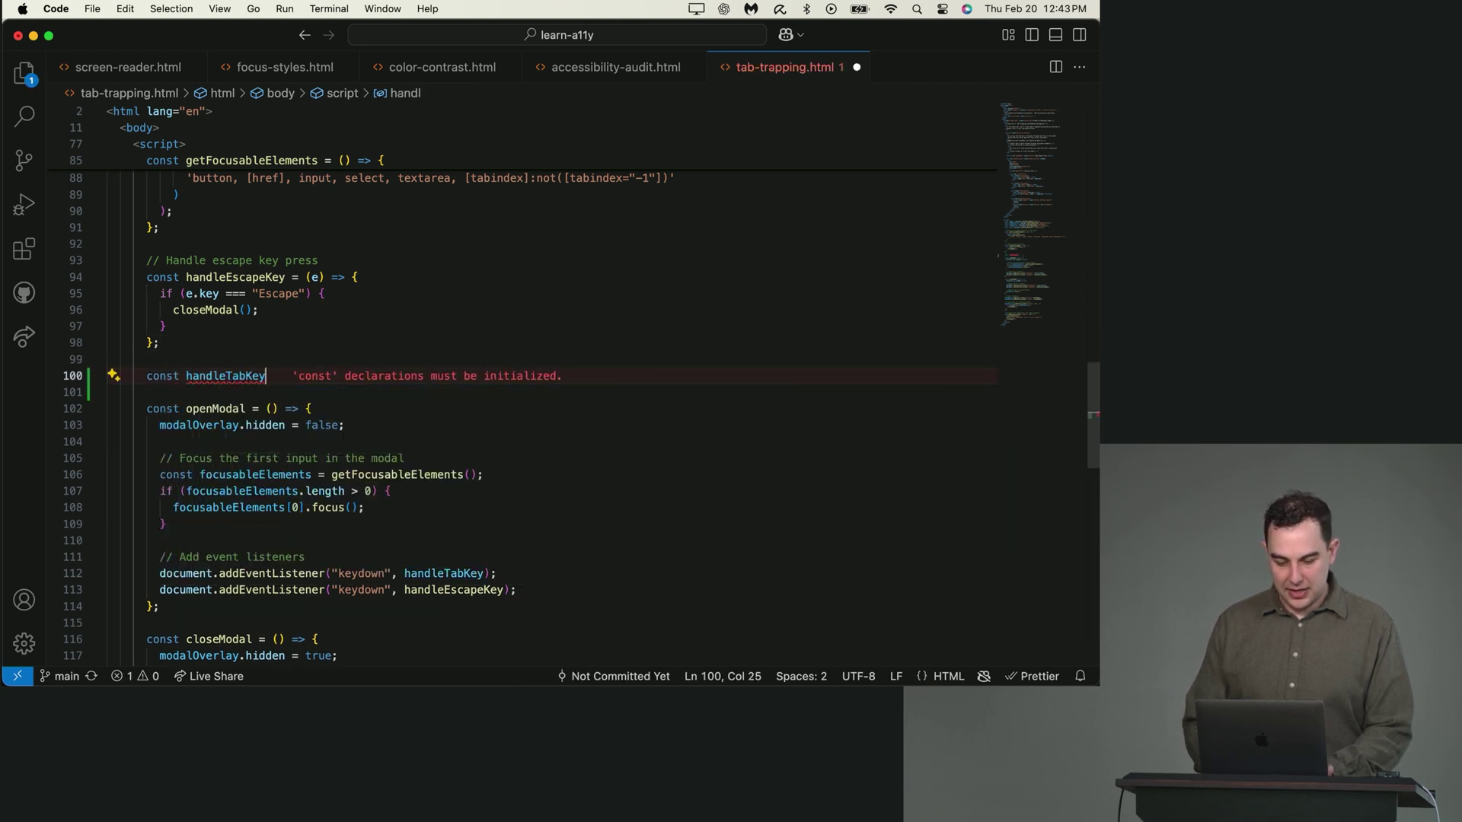
type("= (e) => {")
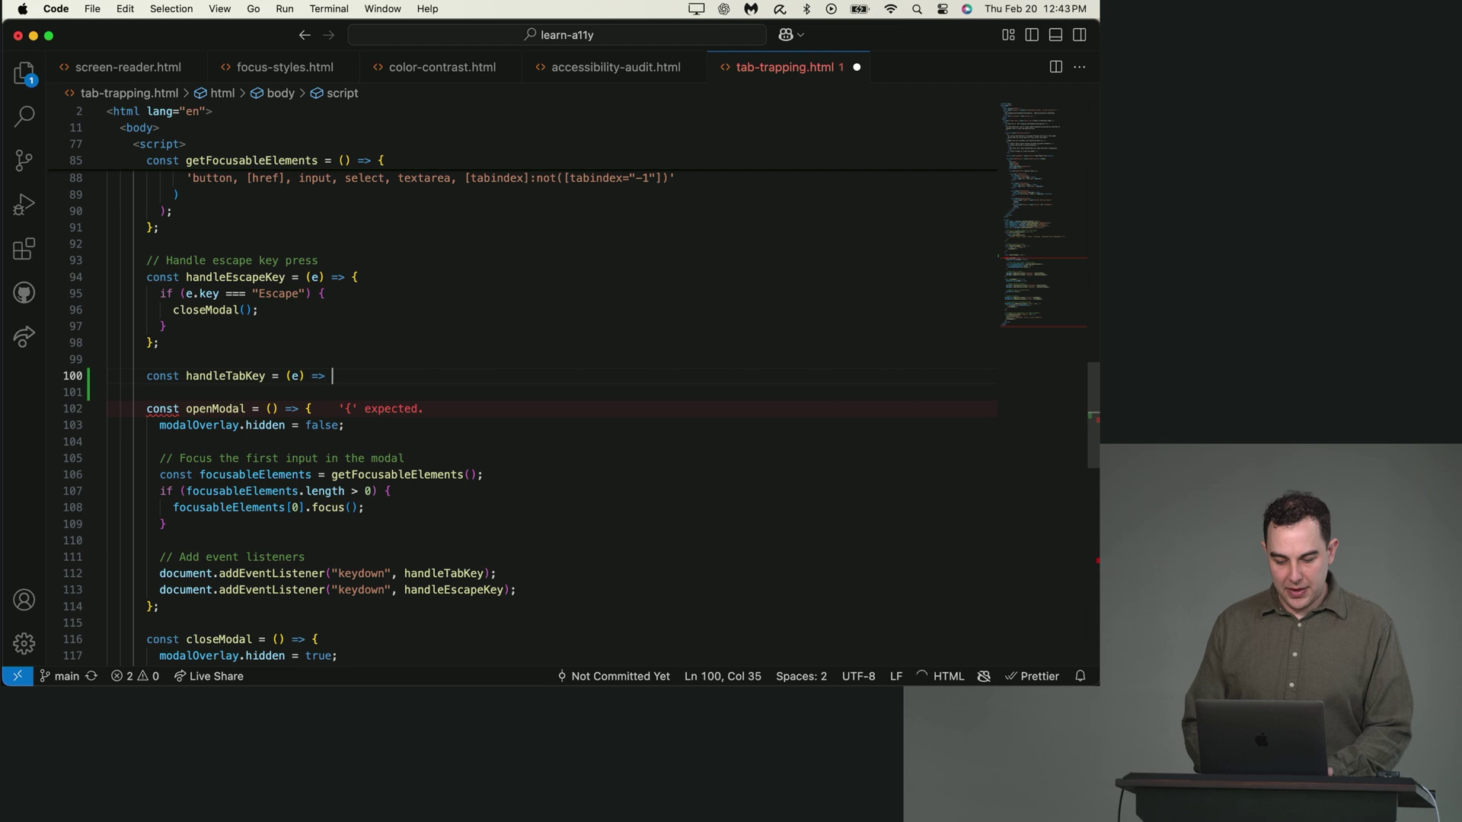
key("Return")
scroll(397, 350, "down", 1)
scroll(398, 349, "down", 1)
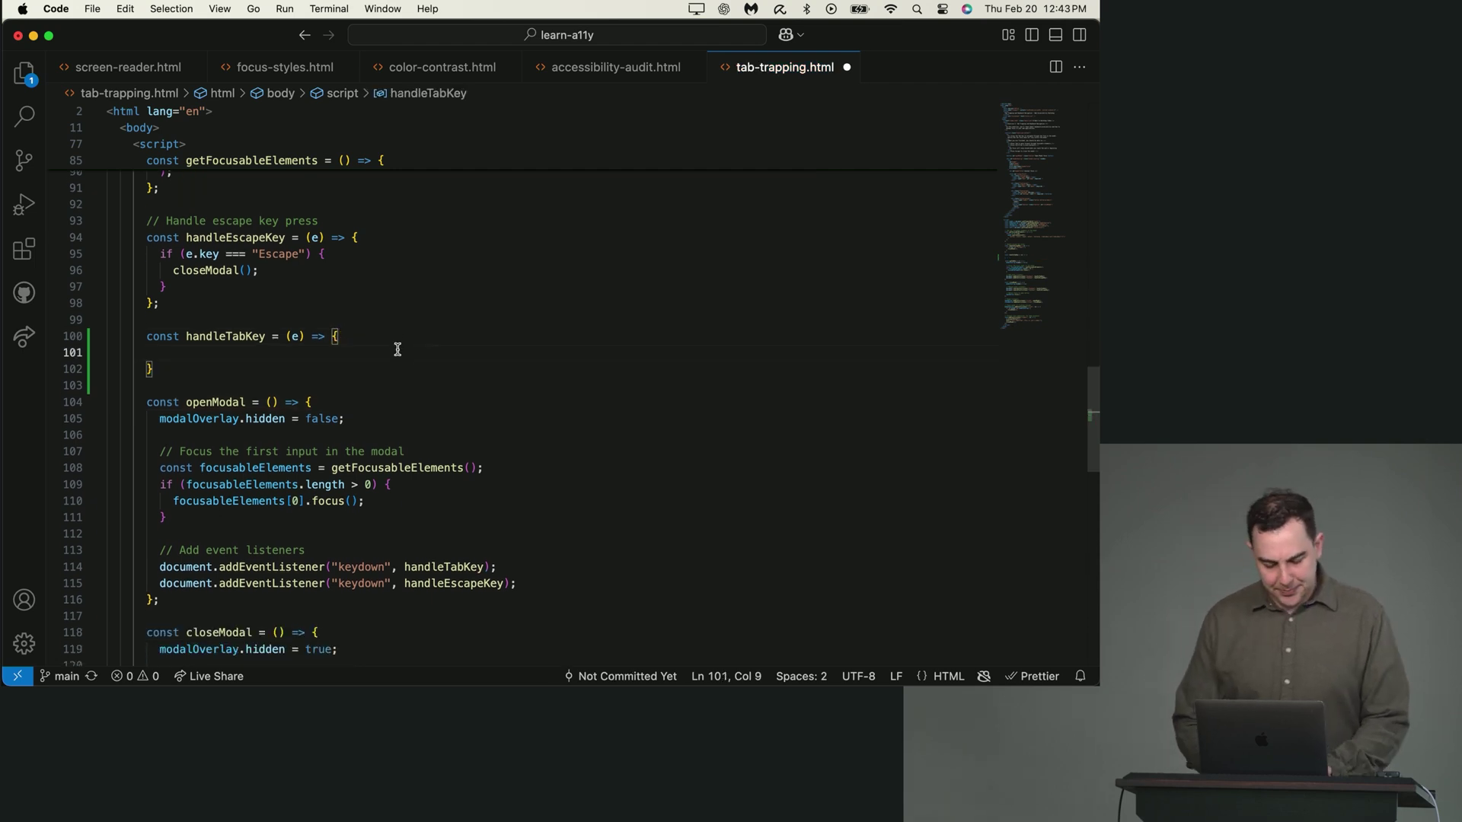
type("deb")
Step: Complete the debugger statement, save, and bring up DevTools in Chrome with the modal closed
key("Tab")
type(";")
key("super+s")
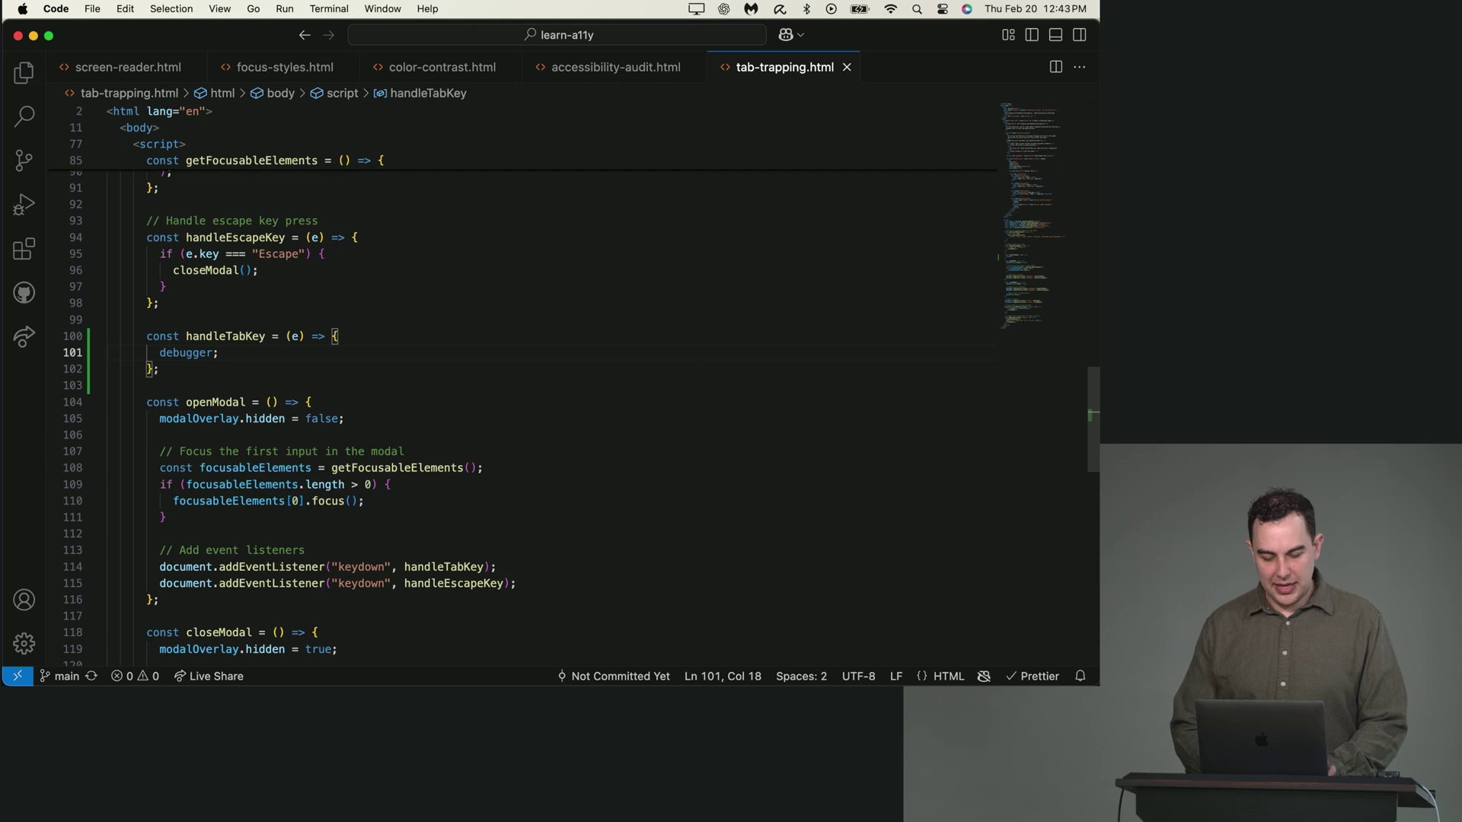
key("super+Tab")
key("Escape")
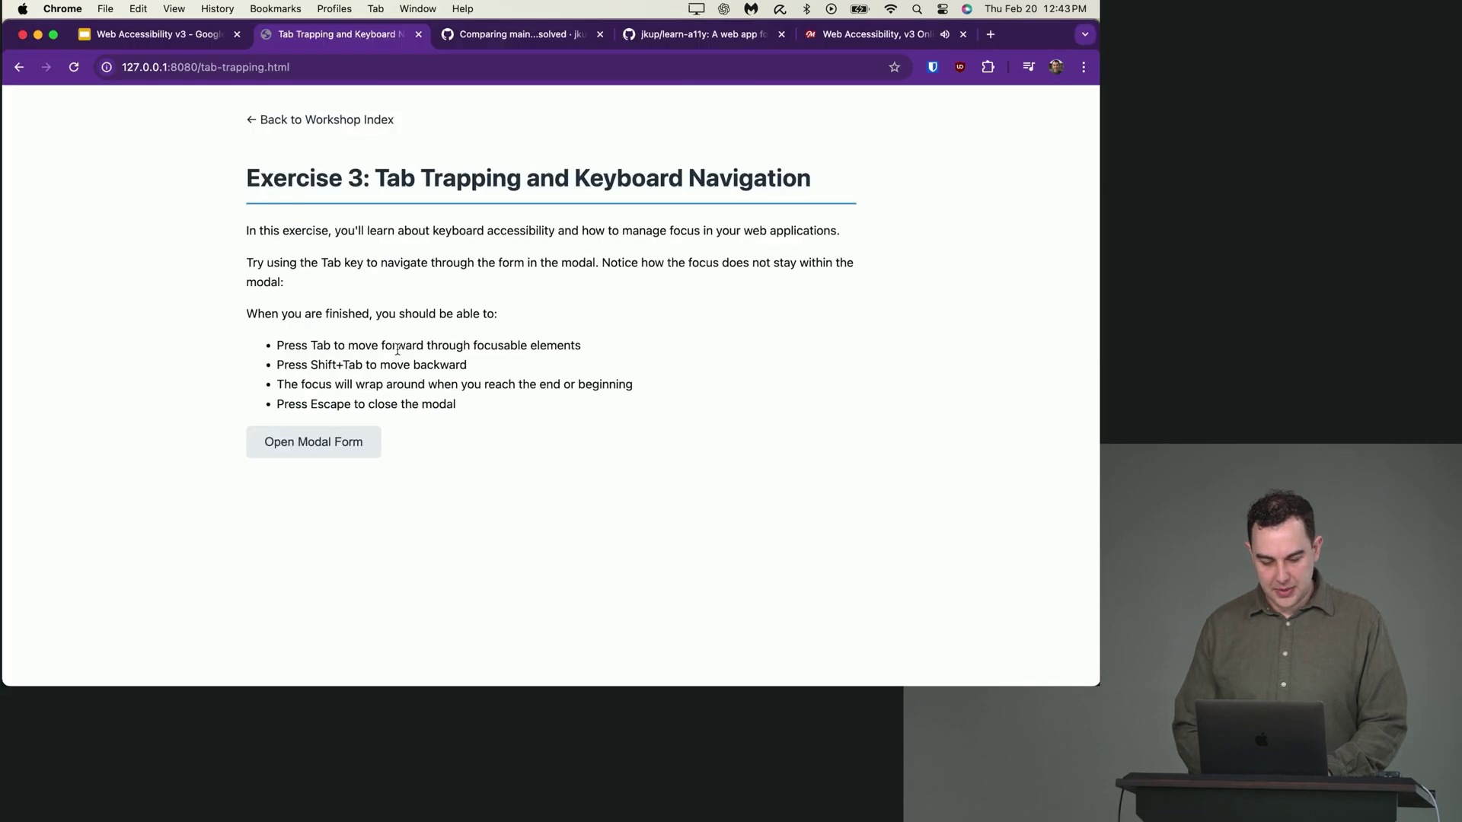
key("super+alt+i")
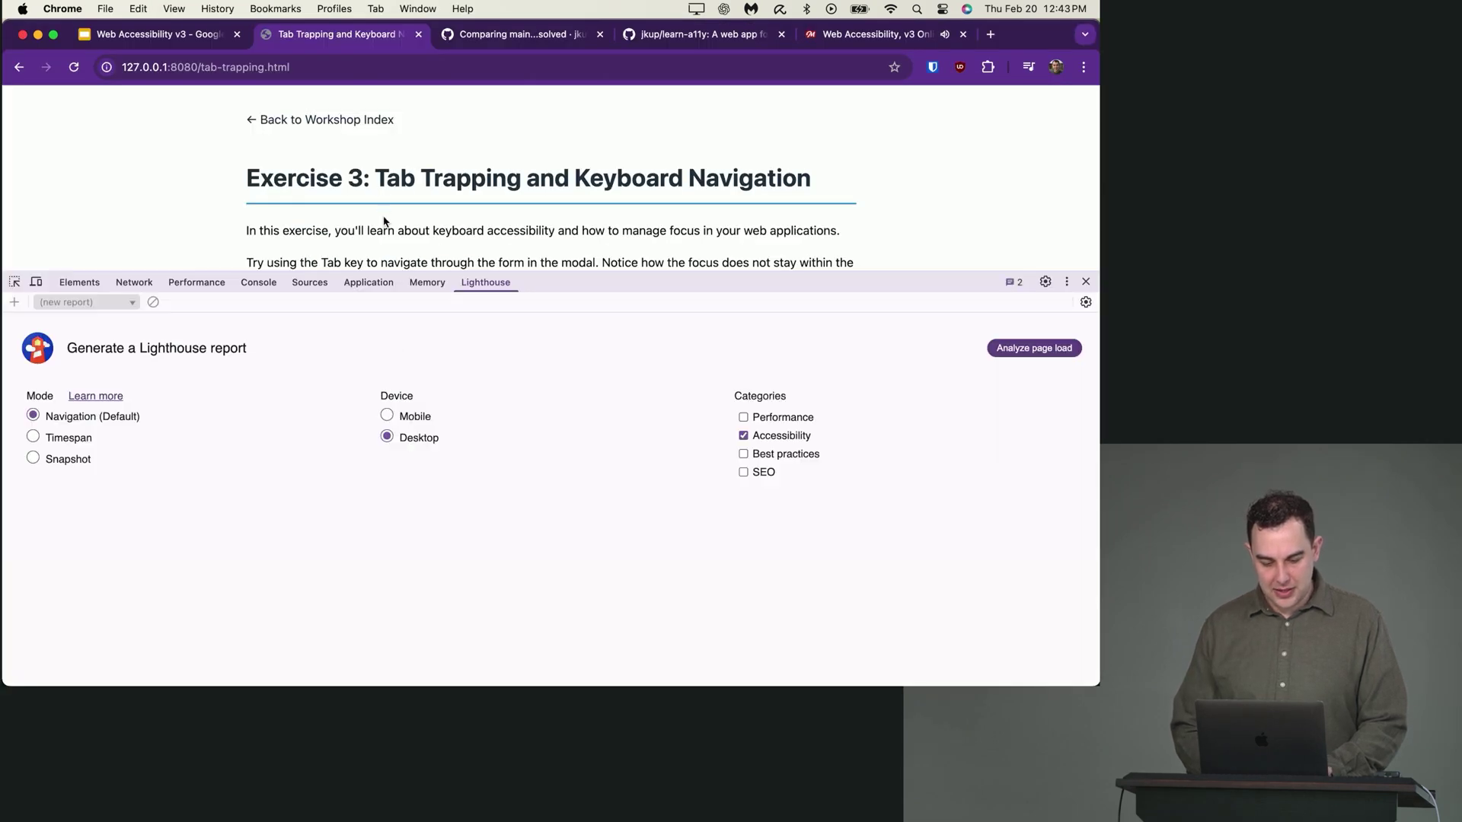
scroll(384, 222, "down", 3)
scroll(376, 229, "down", 2)
Step: Trigger the debugger with Tab in the Contact Form and inspect the watched event e
left_click(364, 233)
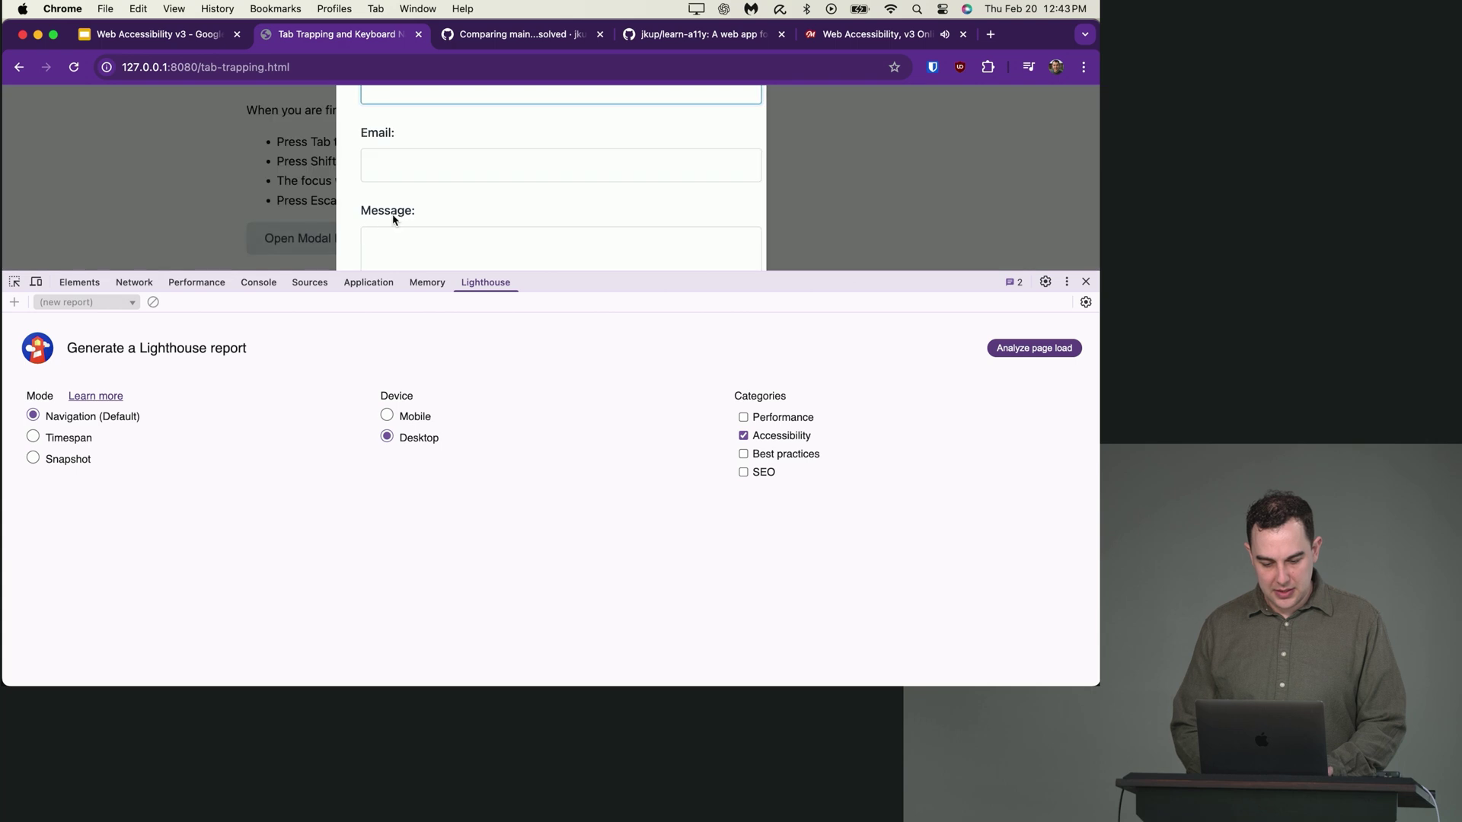
key("Tab")
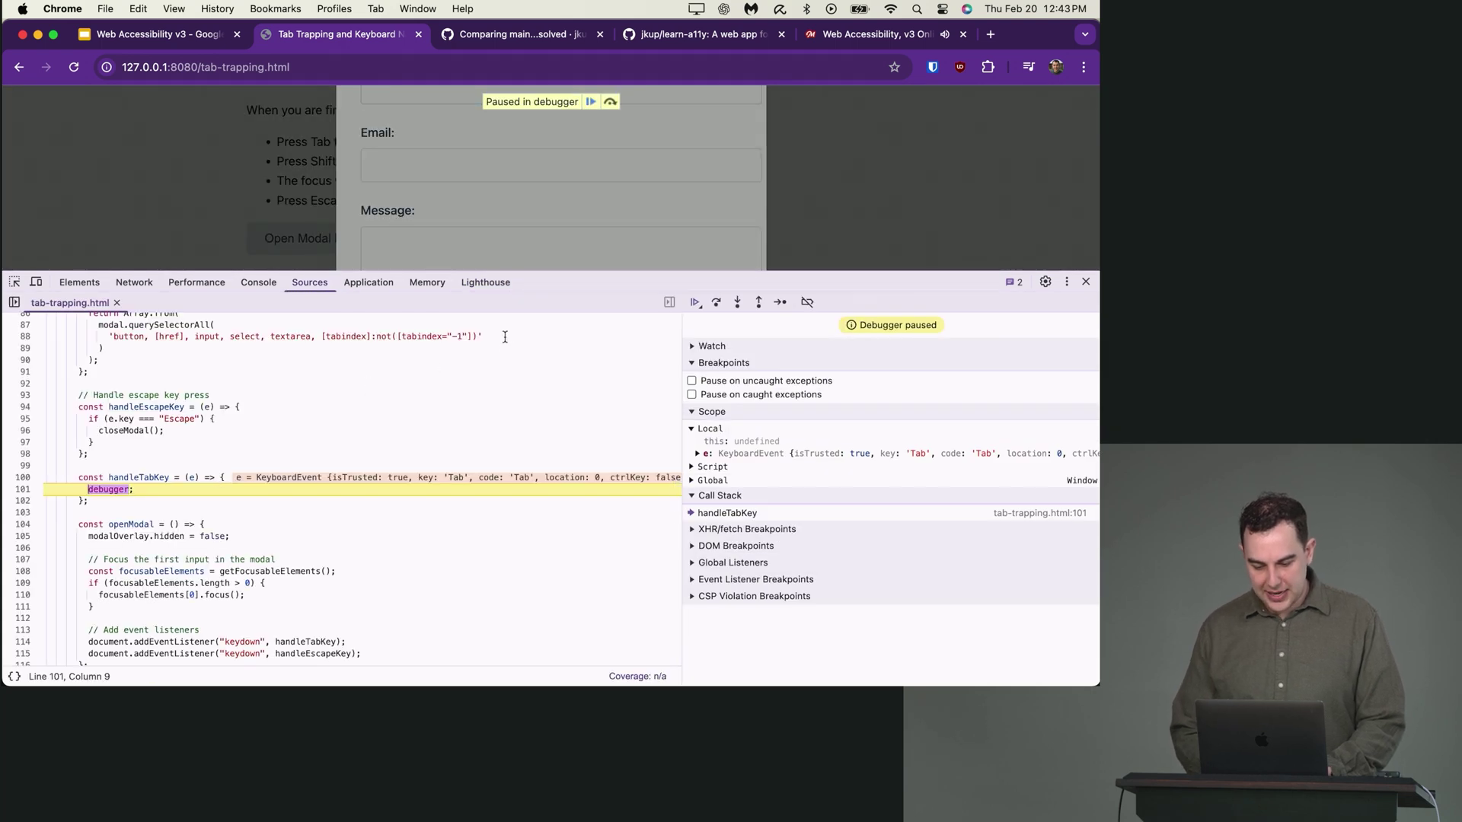
left_click(692, 345)
type("evolutionSequence")
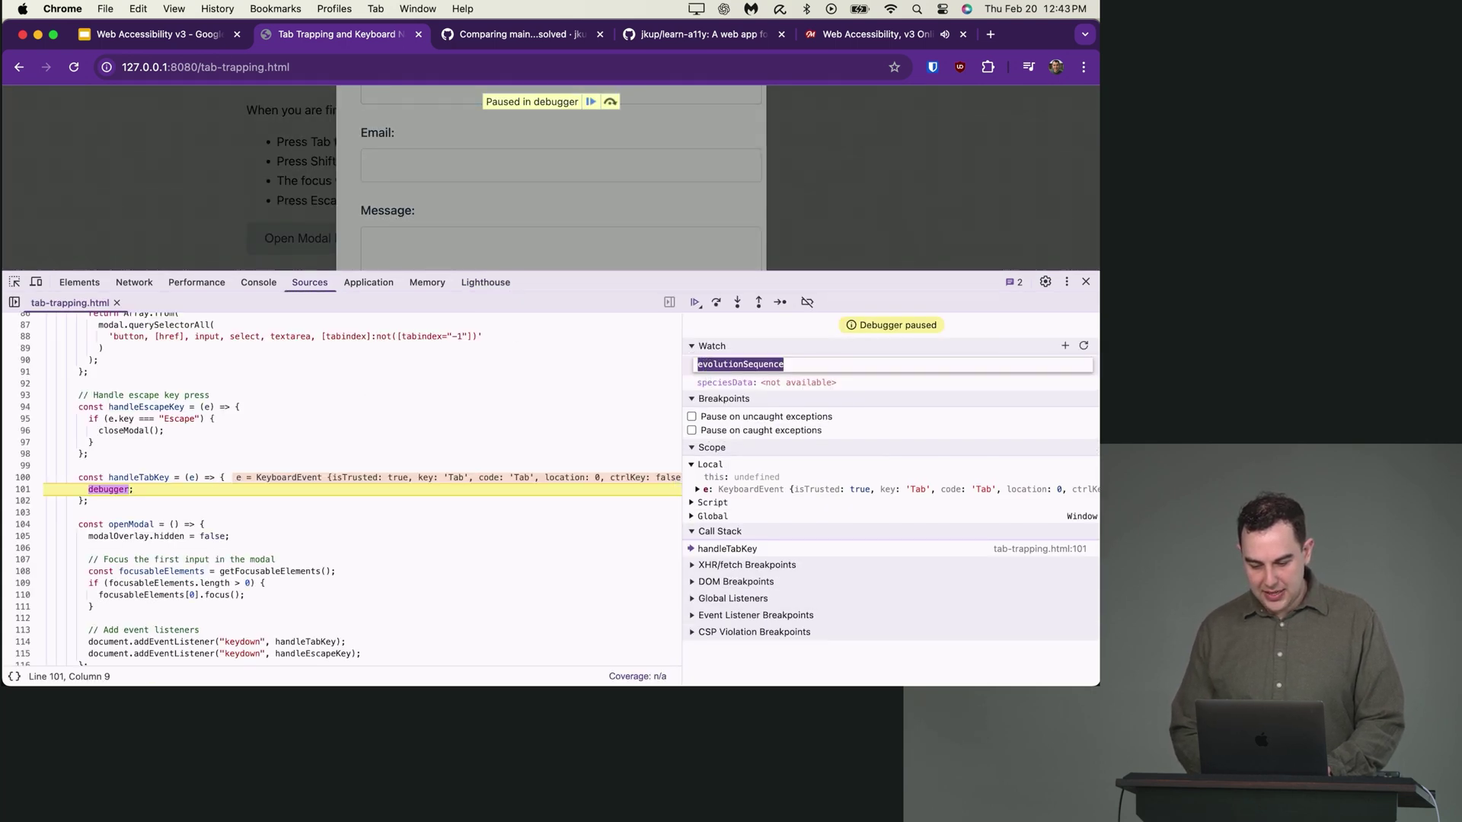
key("Return")
left_click(691, 363)
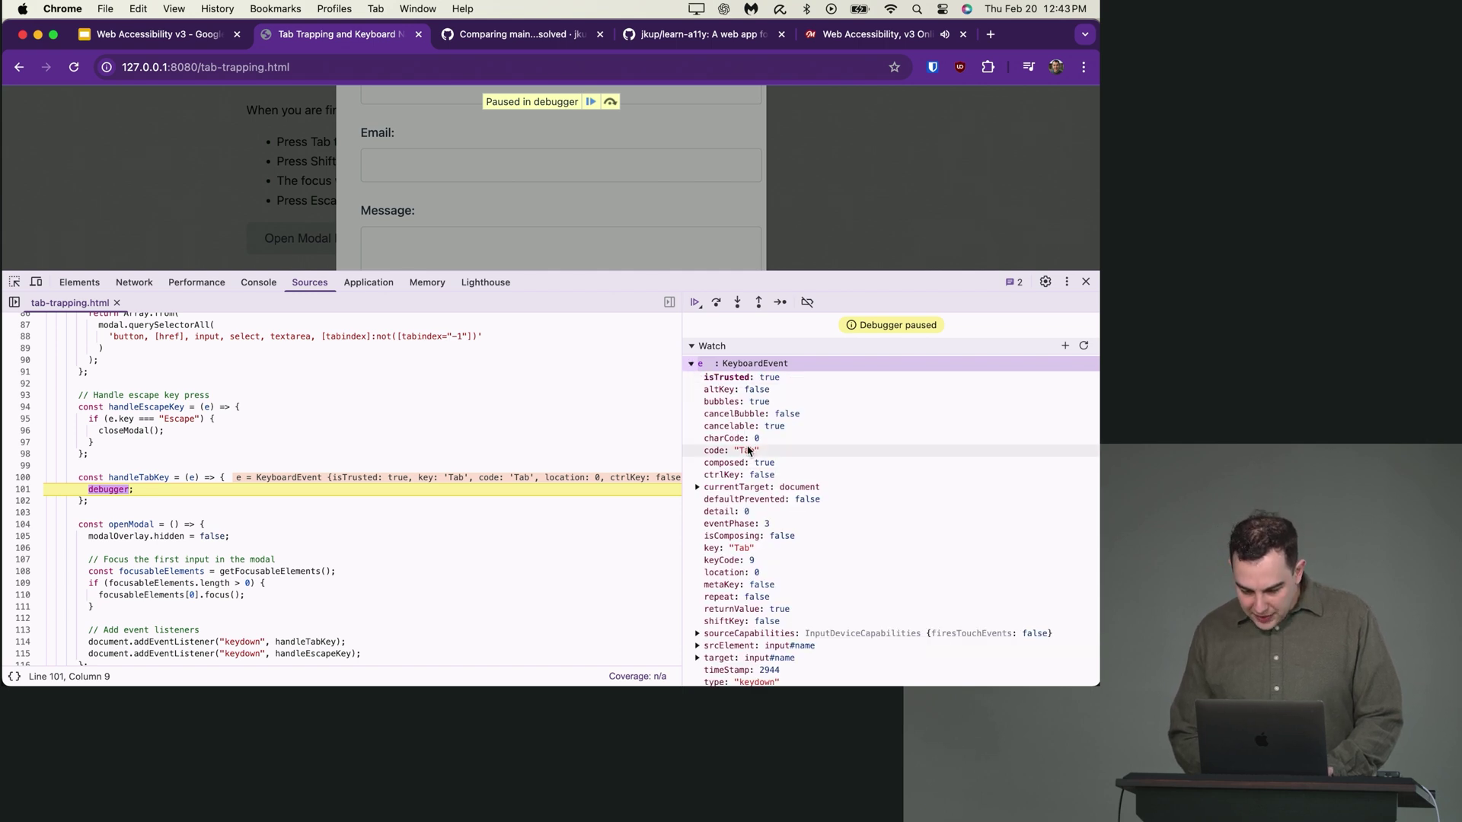
scroll(749, 451, "down", 1)
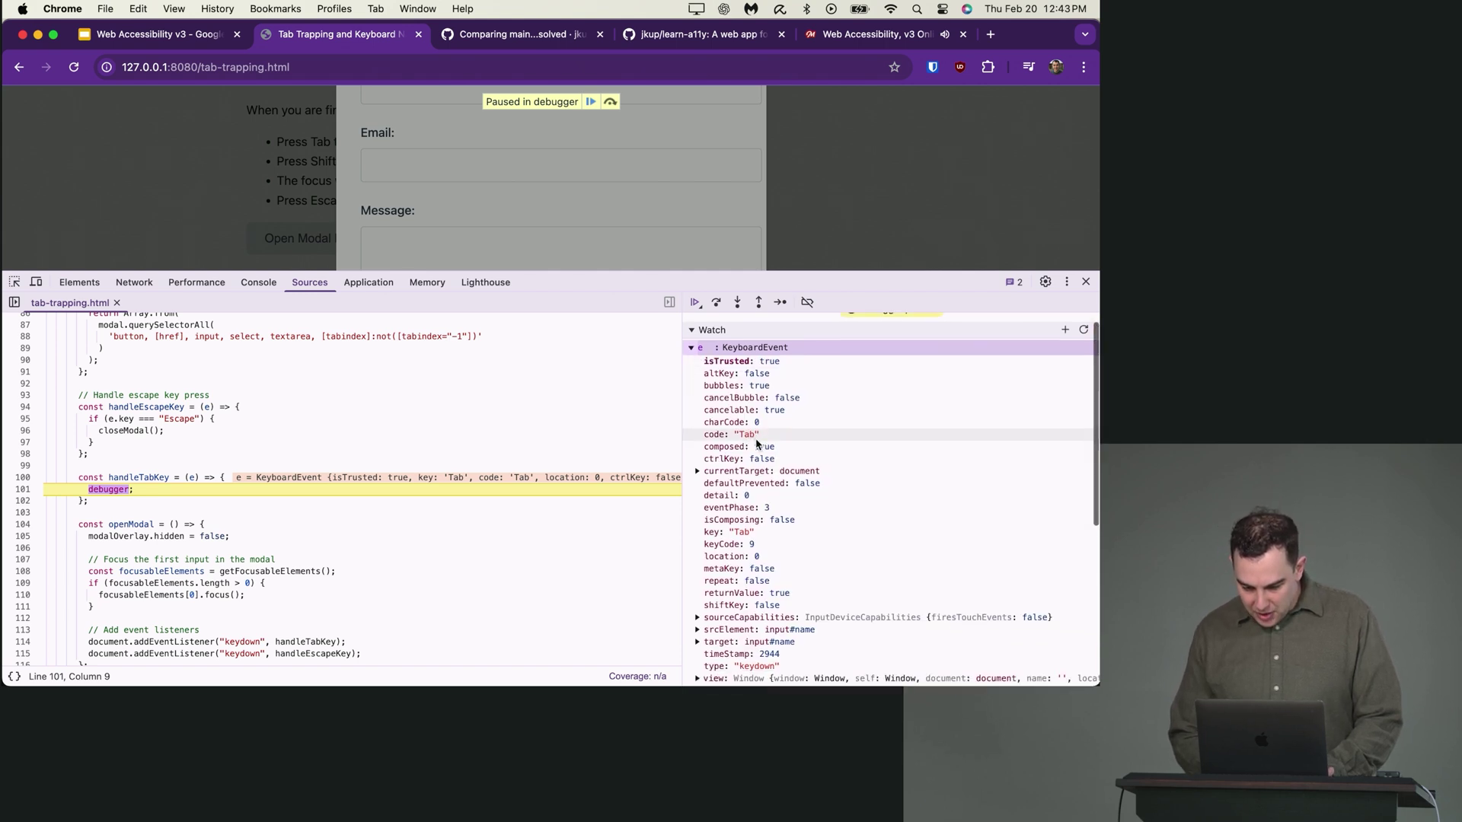
scroll(756, 443, "down", 3)
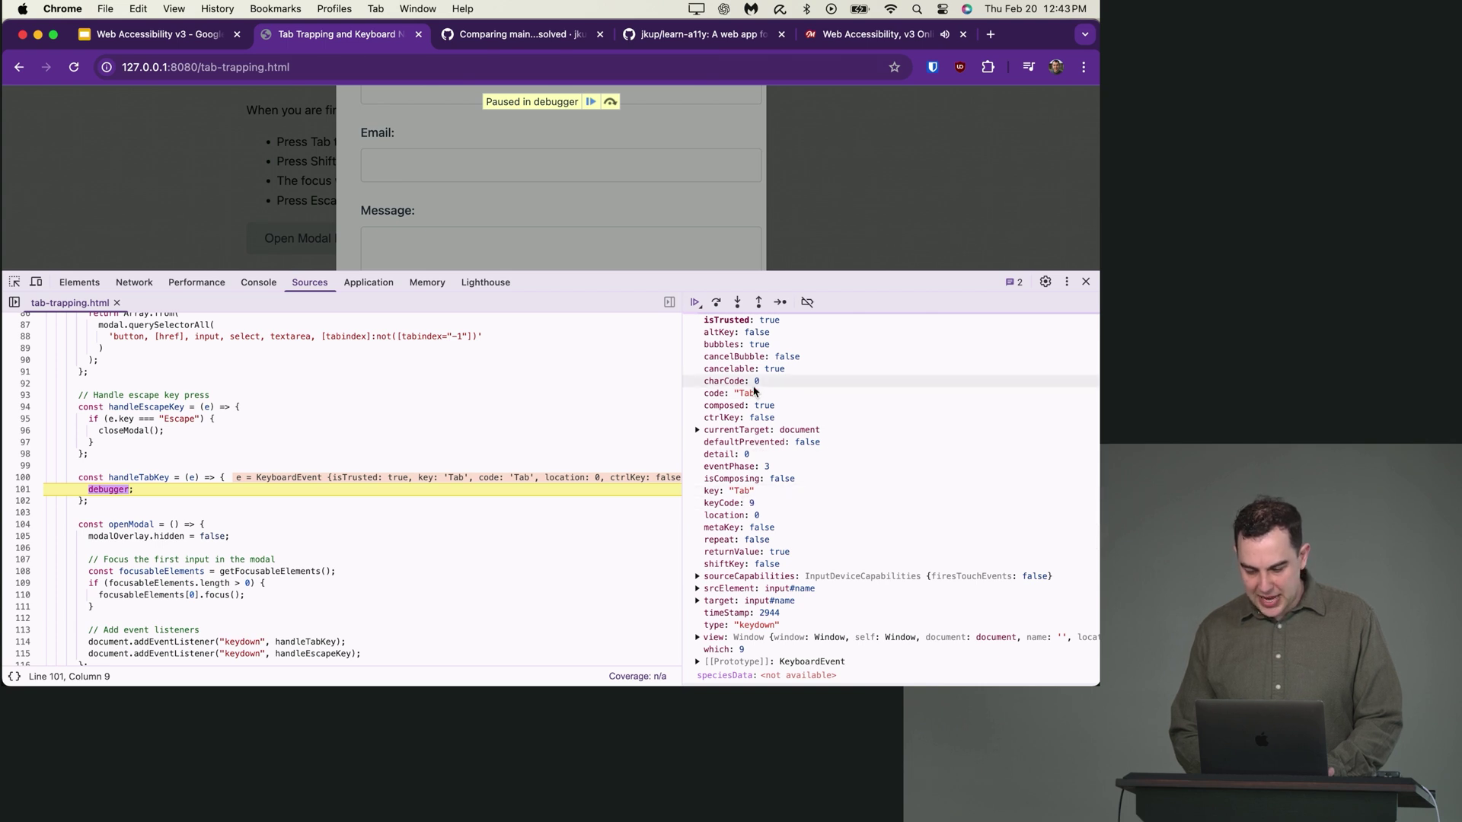
key("super+Tab")
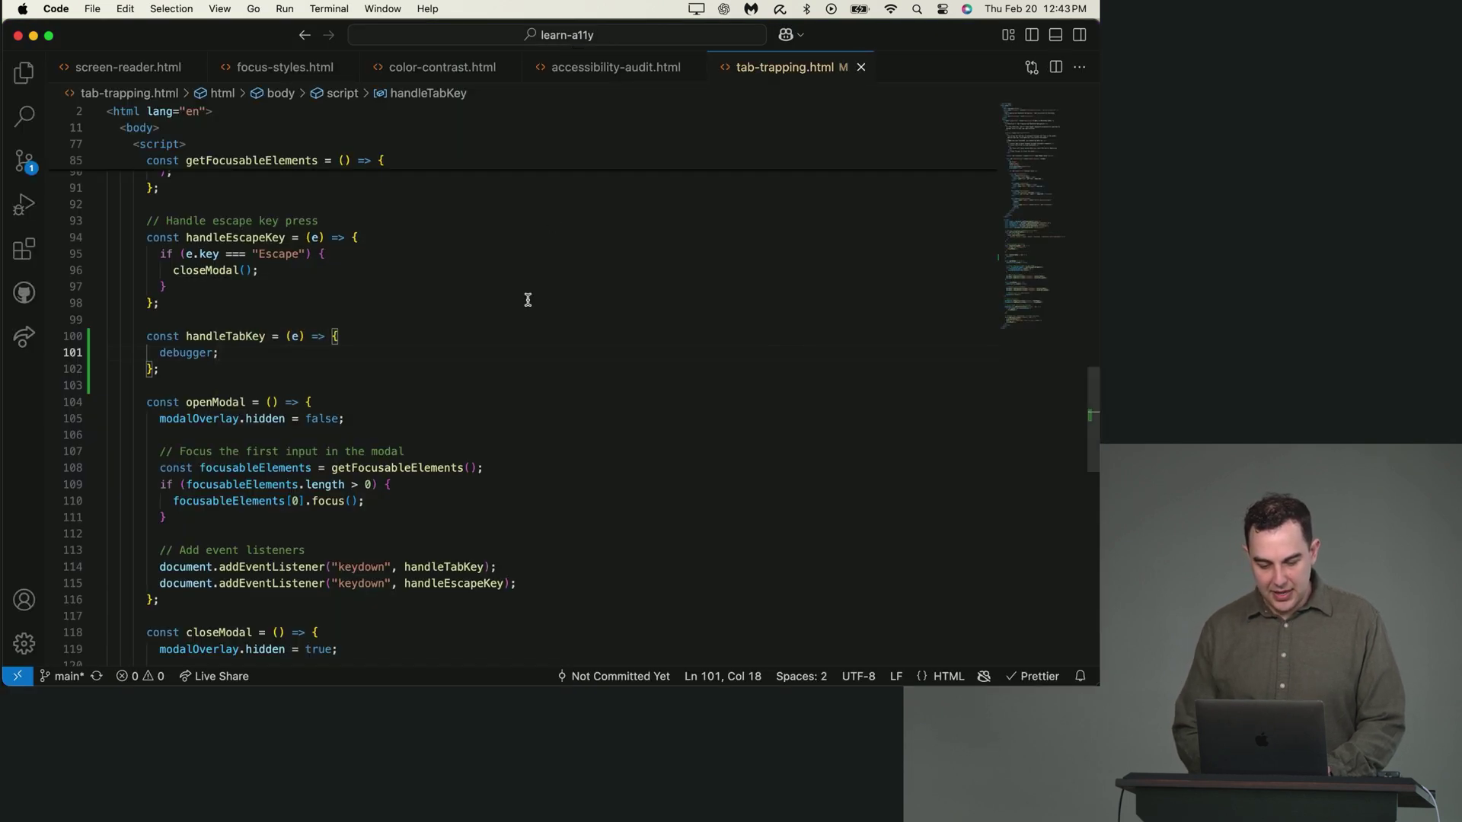
Step: Swap debugger for if (e.key !== 'Tab') return;, format, and select shiftKey in Watch
key("super+BackSpace")
type("if (")
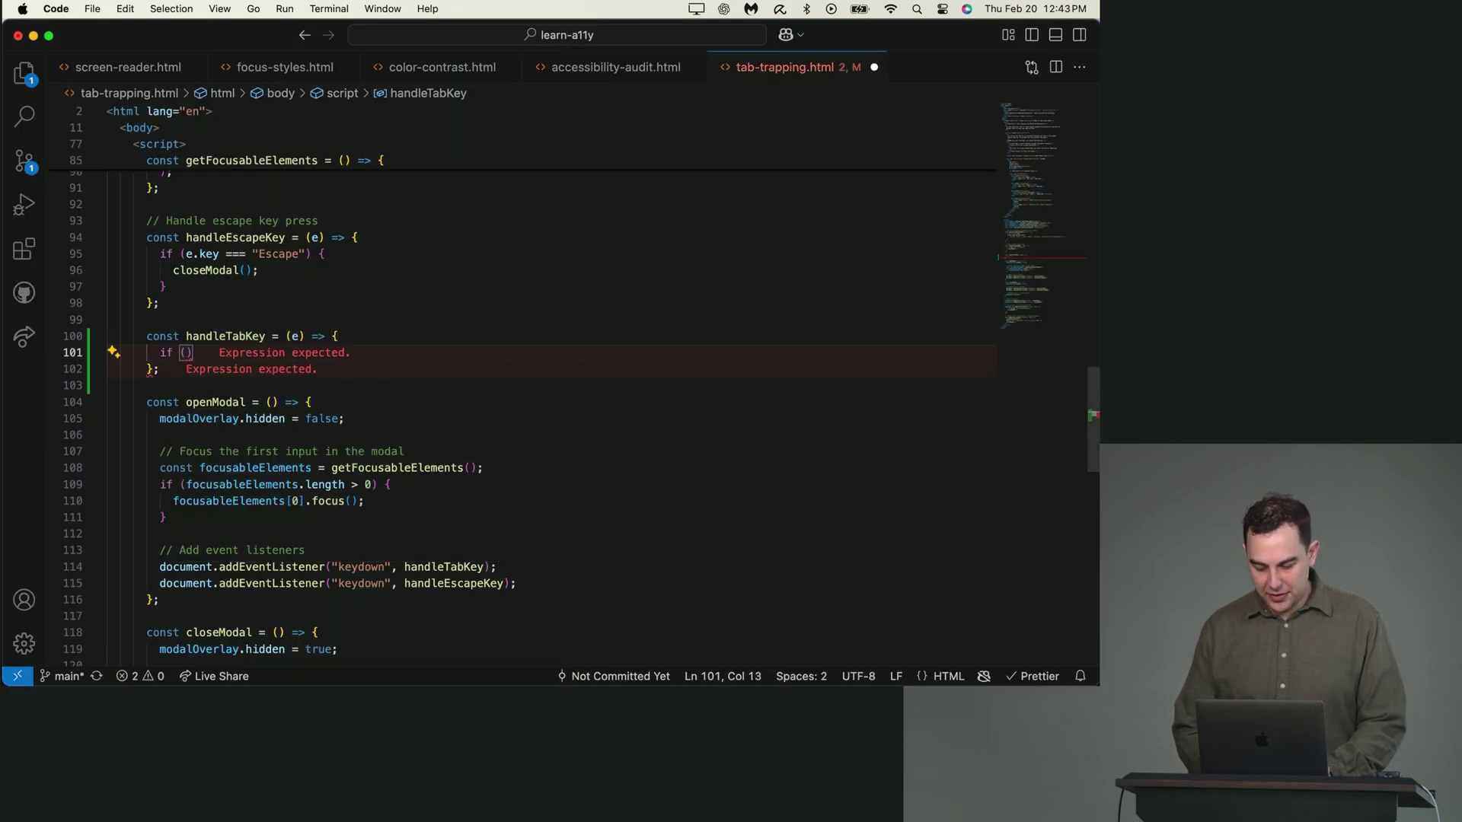
type("e.key !== ")
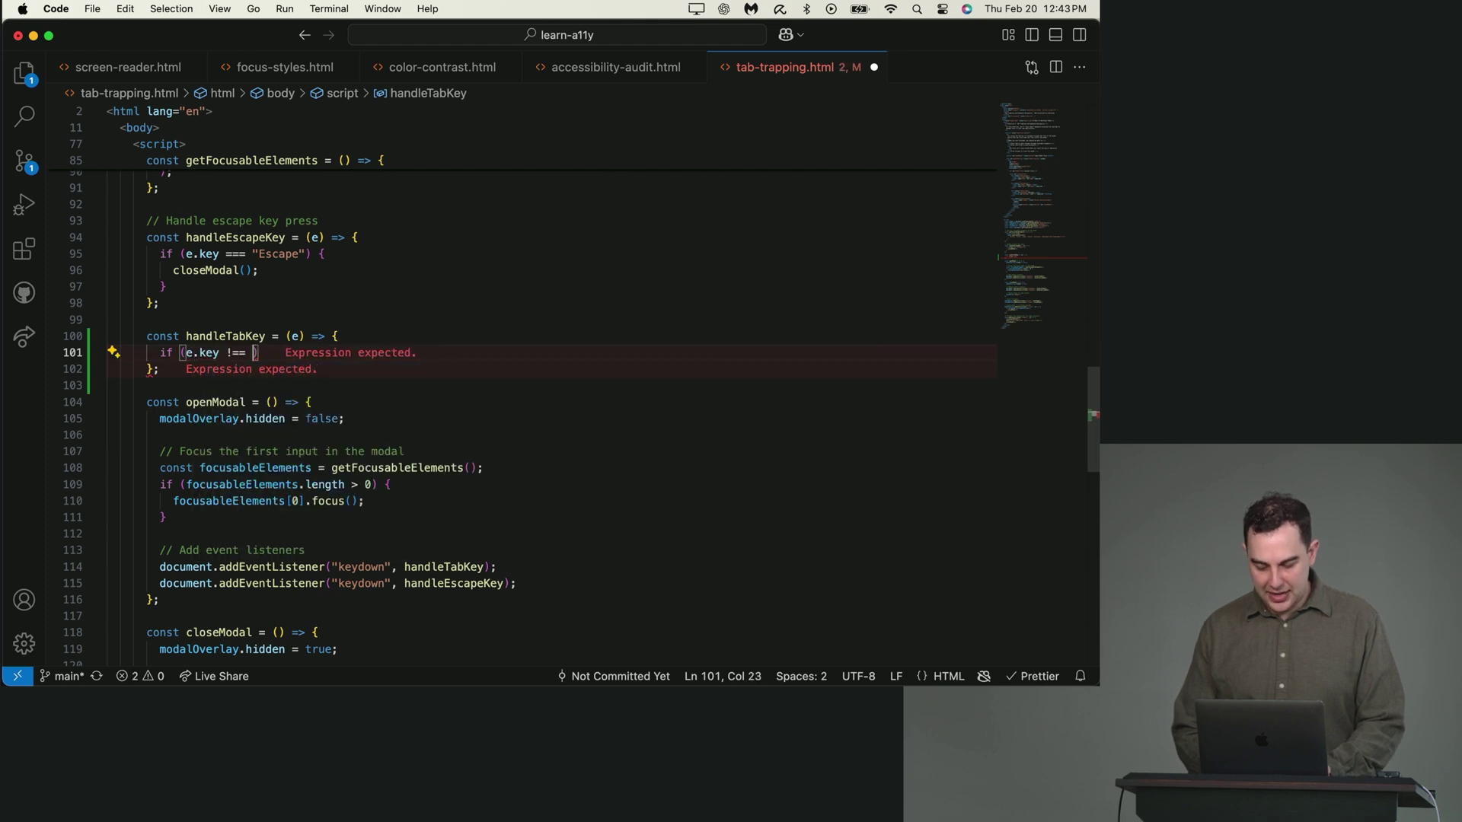
type("'Tab')")
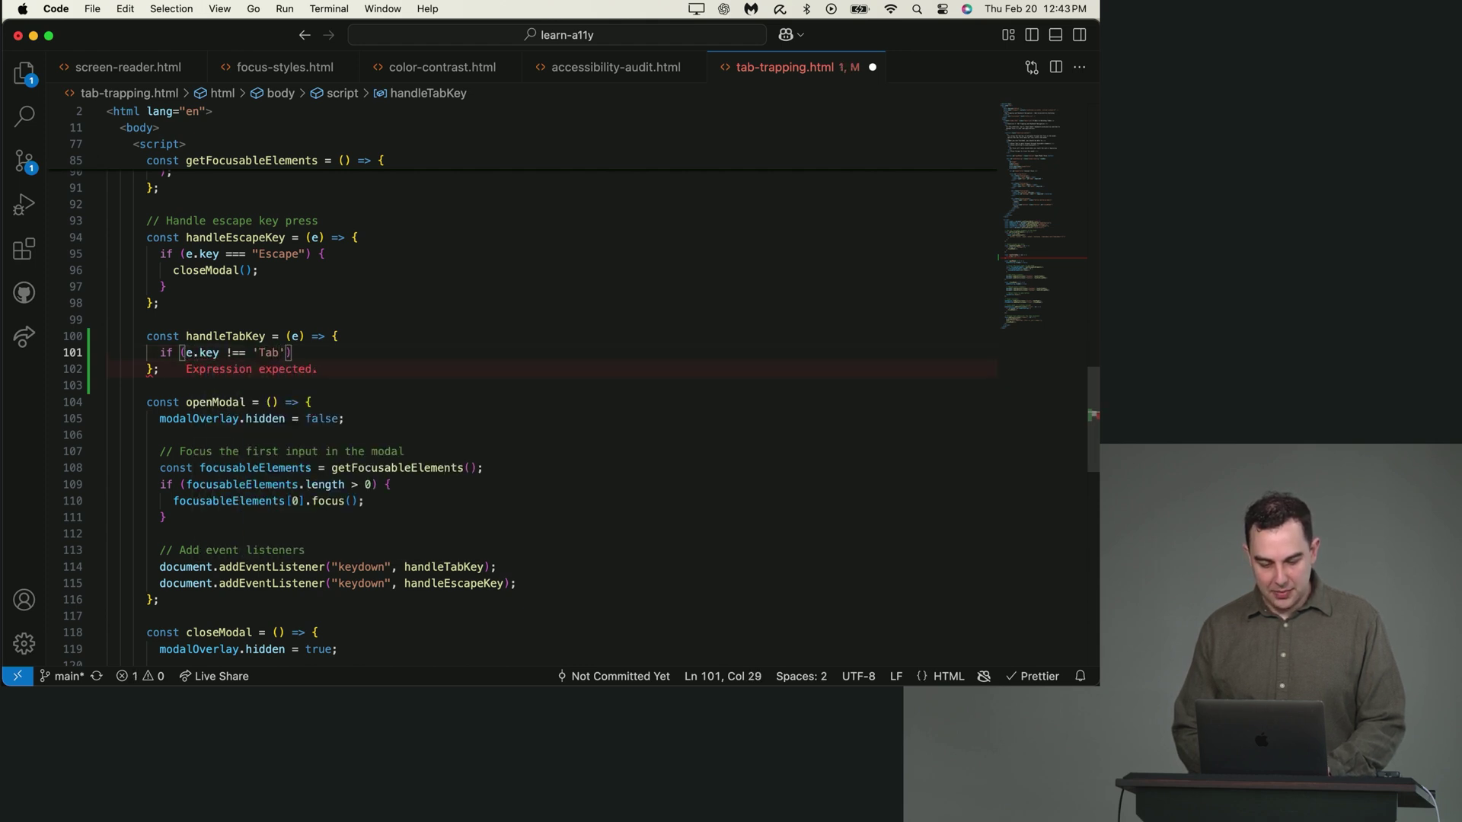
type(" return;")
key("Return")
key("Return")
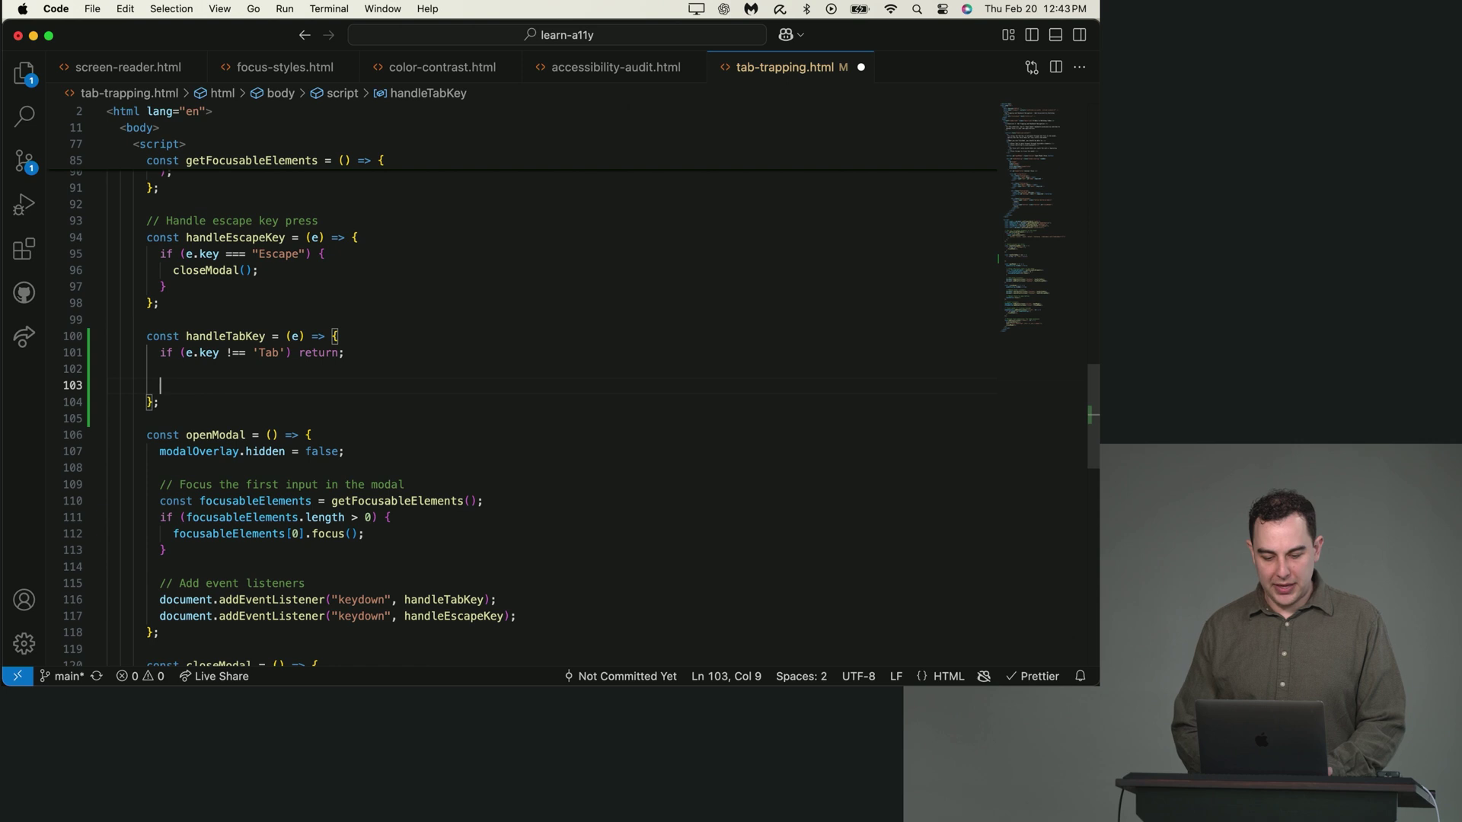
key("shift+alt+f")
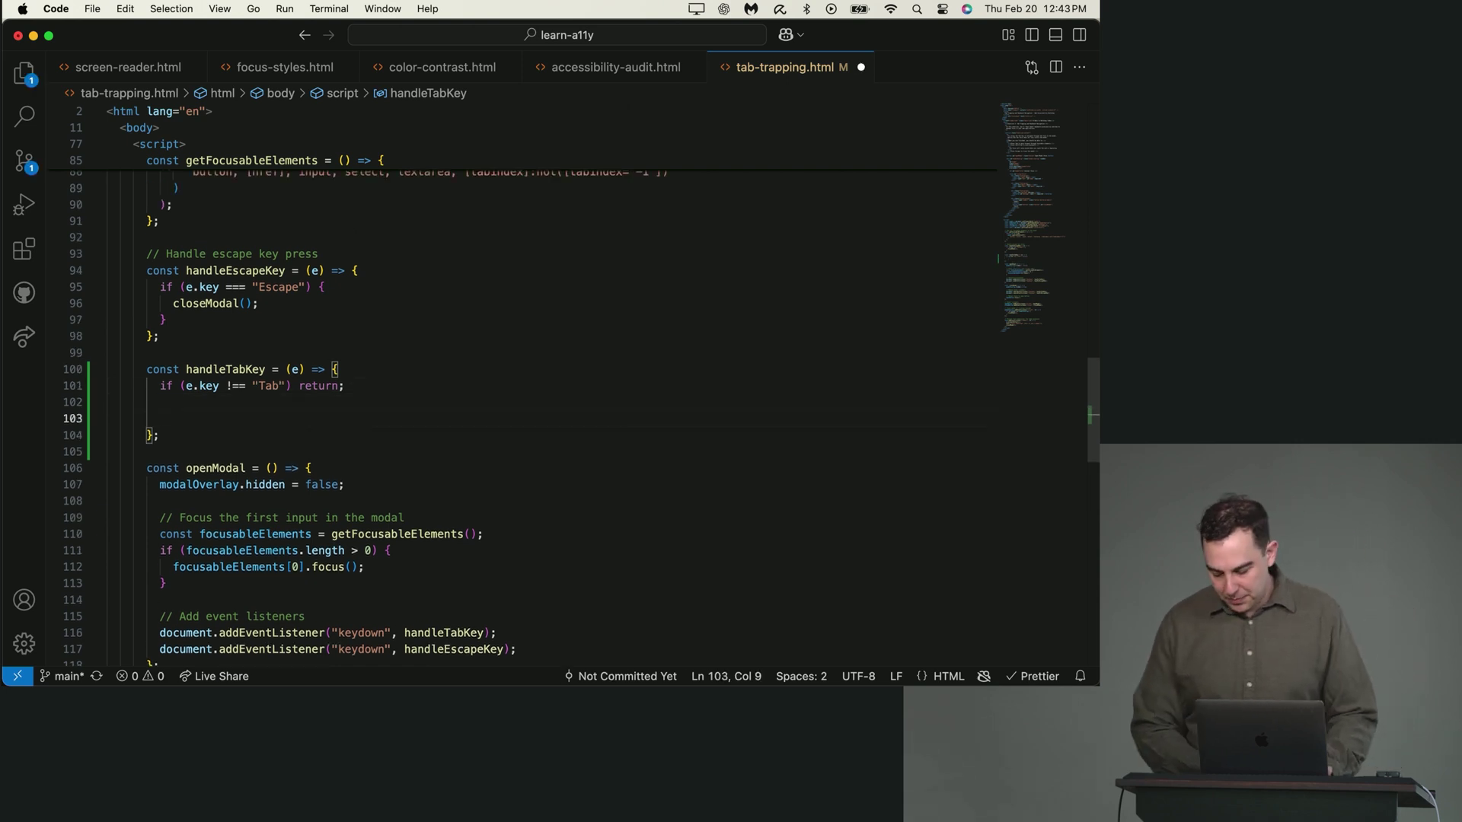
type("debugger;")
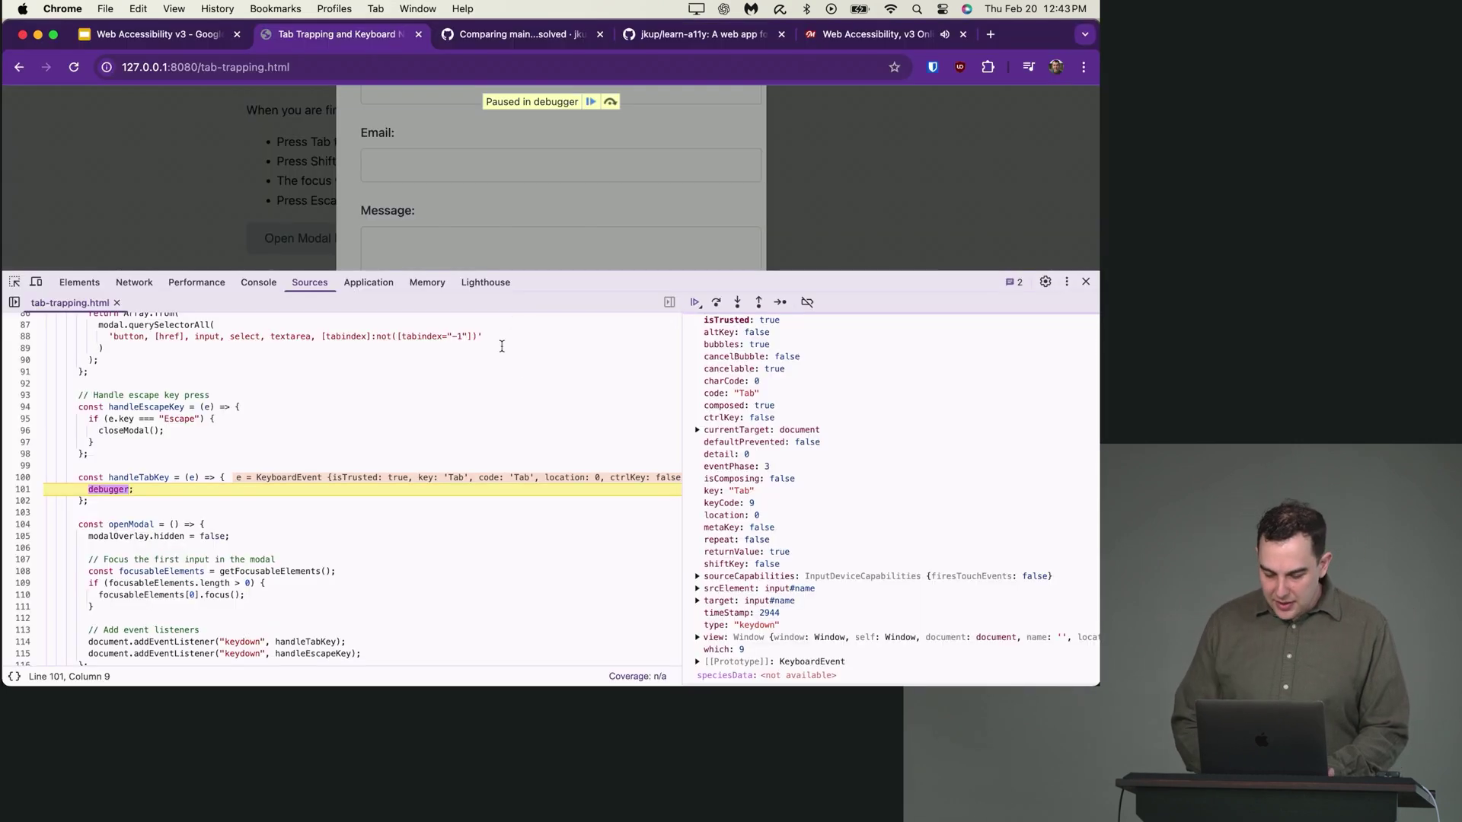
scroll(777, 503, "down", 1)
double_click(766, 548)
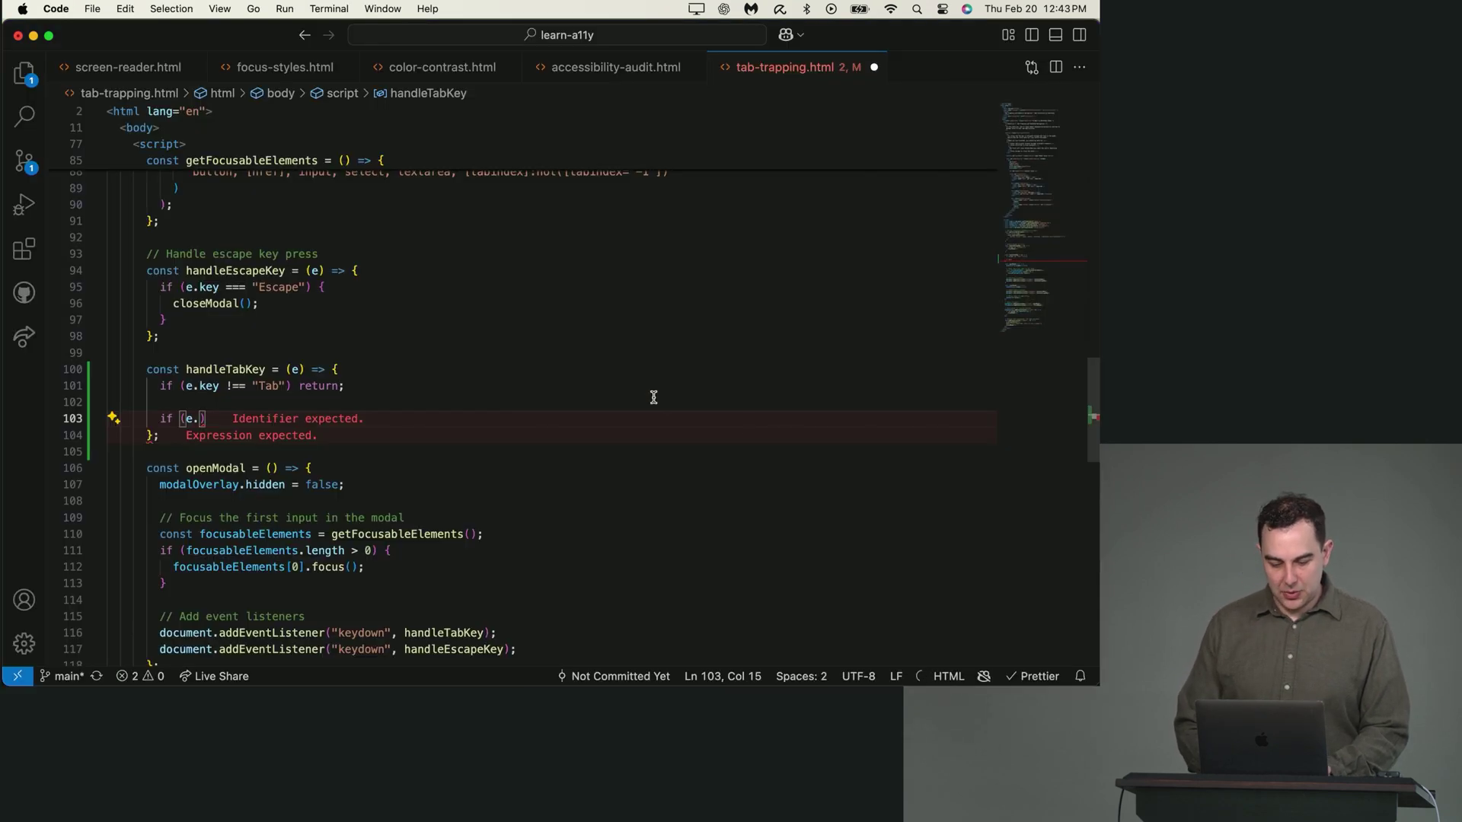
type("shiftKey")
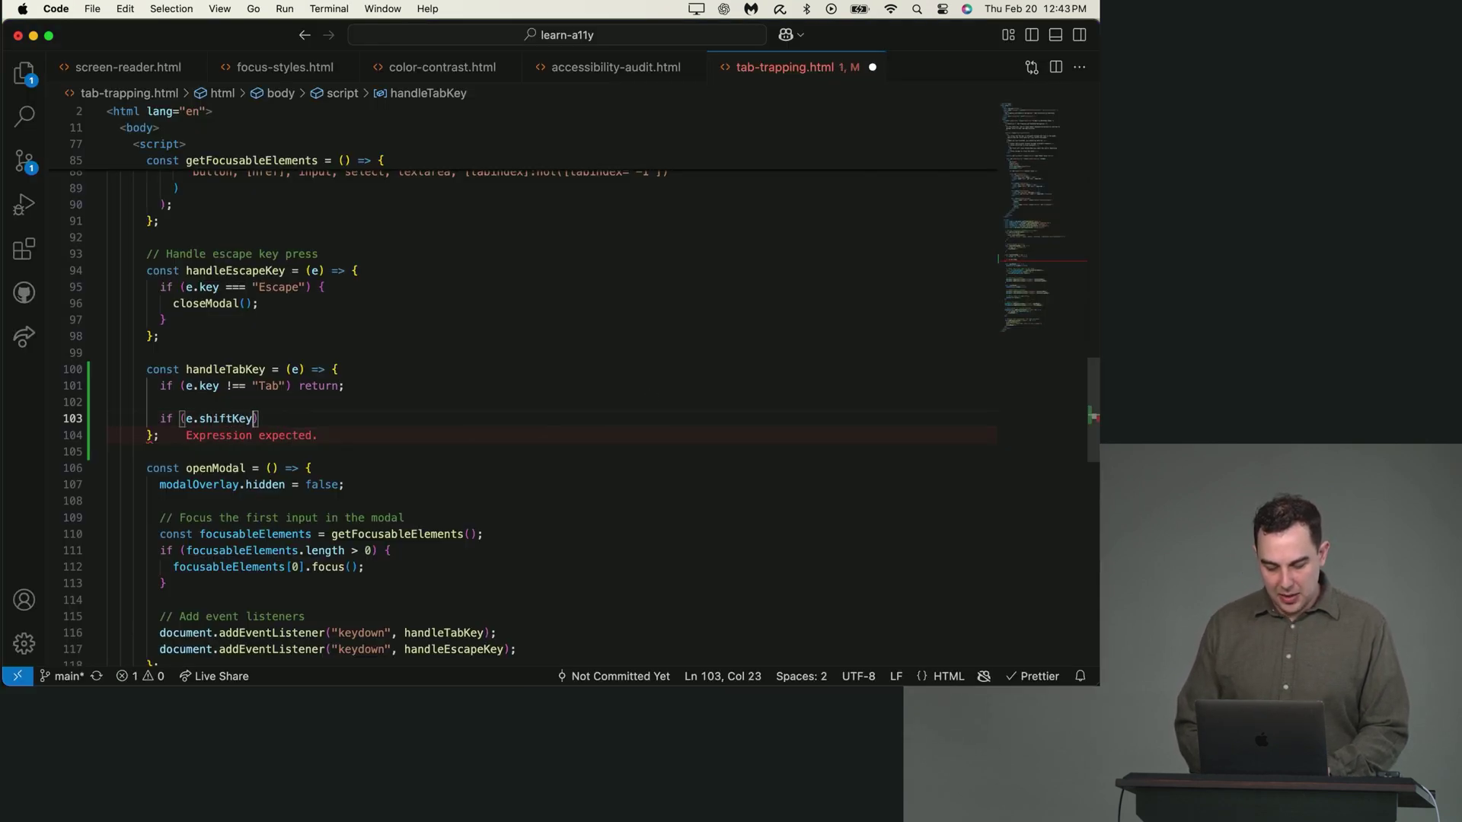
type(") {")
Step: Add an if (e.shiftKey) / else branch with '// going backwards' and '// going forwards' comments
key("Return")
type("// going backwards")
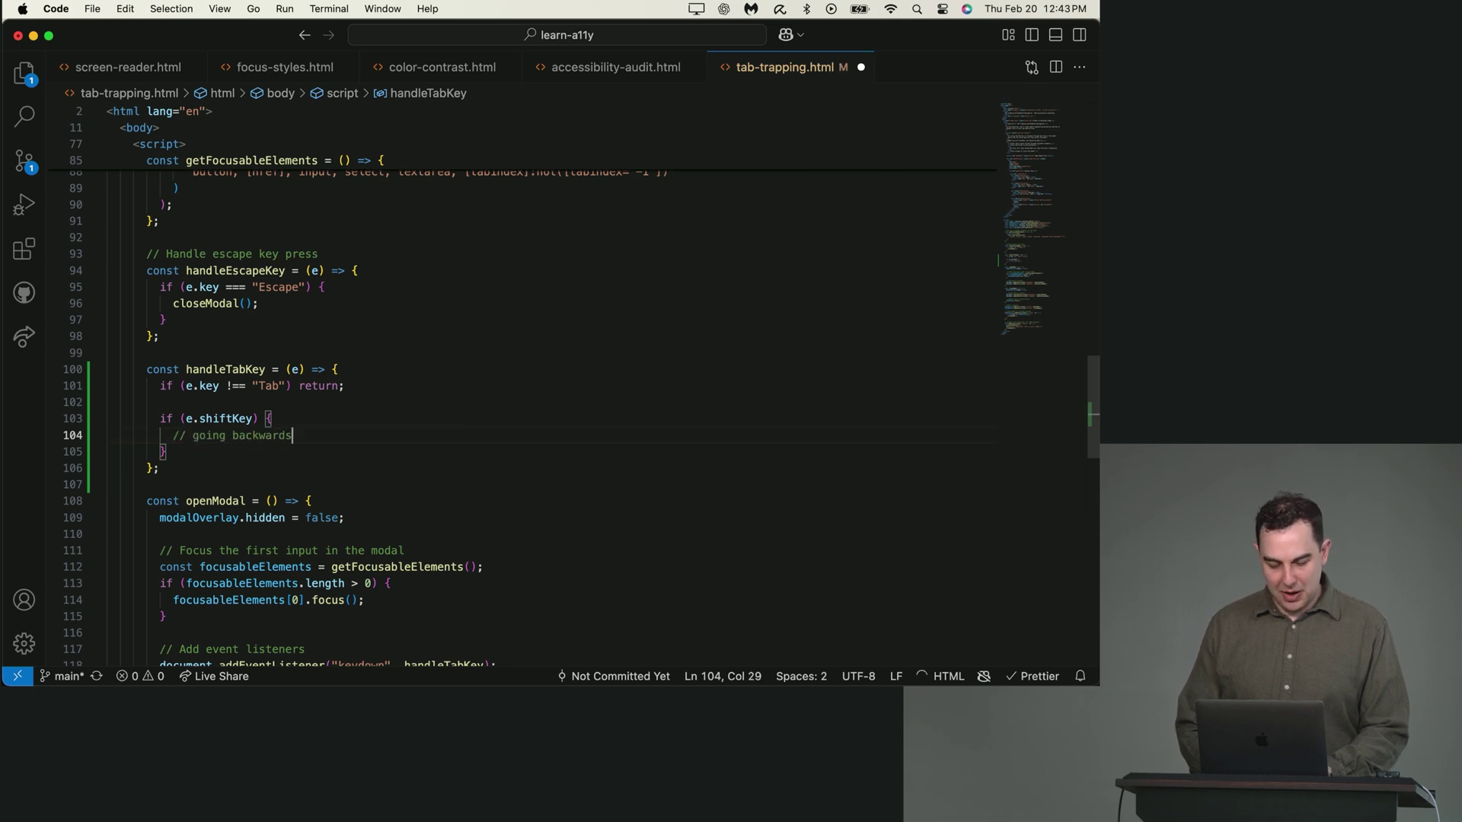
type(" else {")
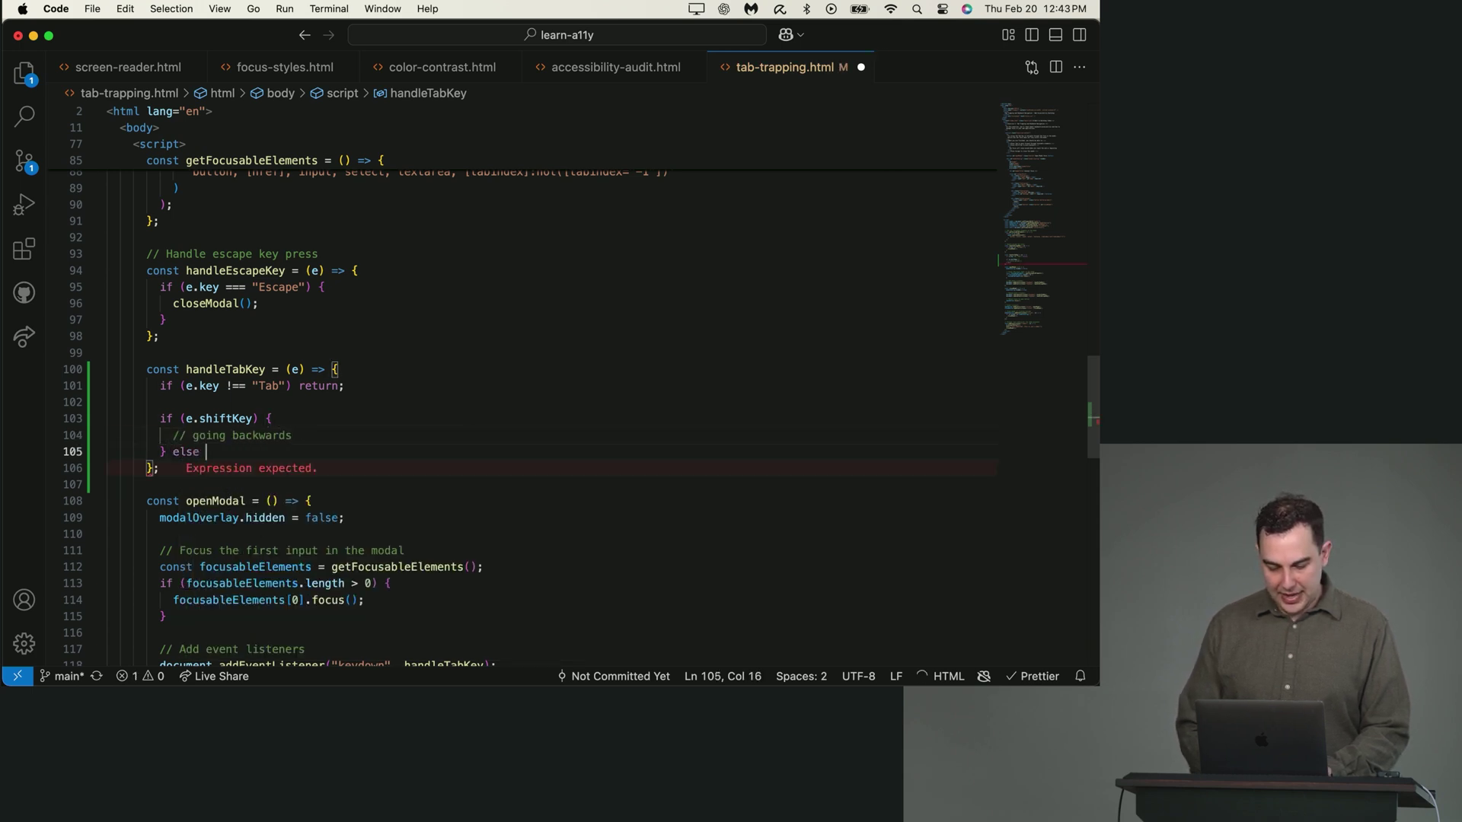
key("Return")
type("// going forwards")
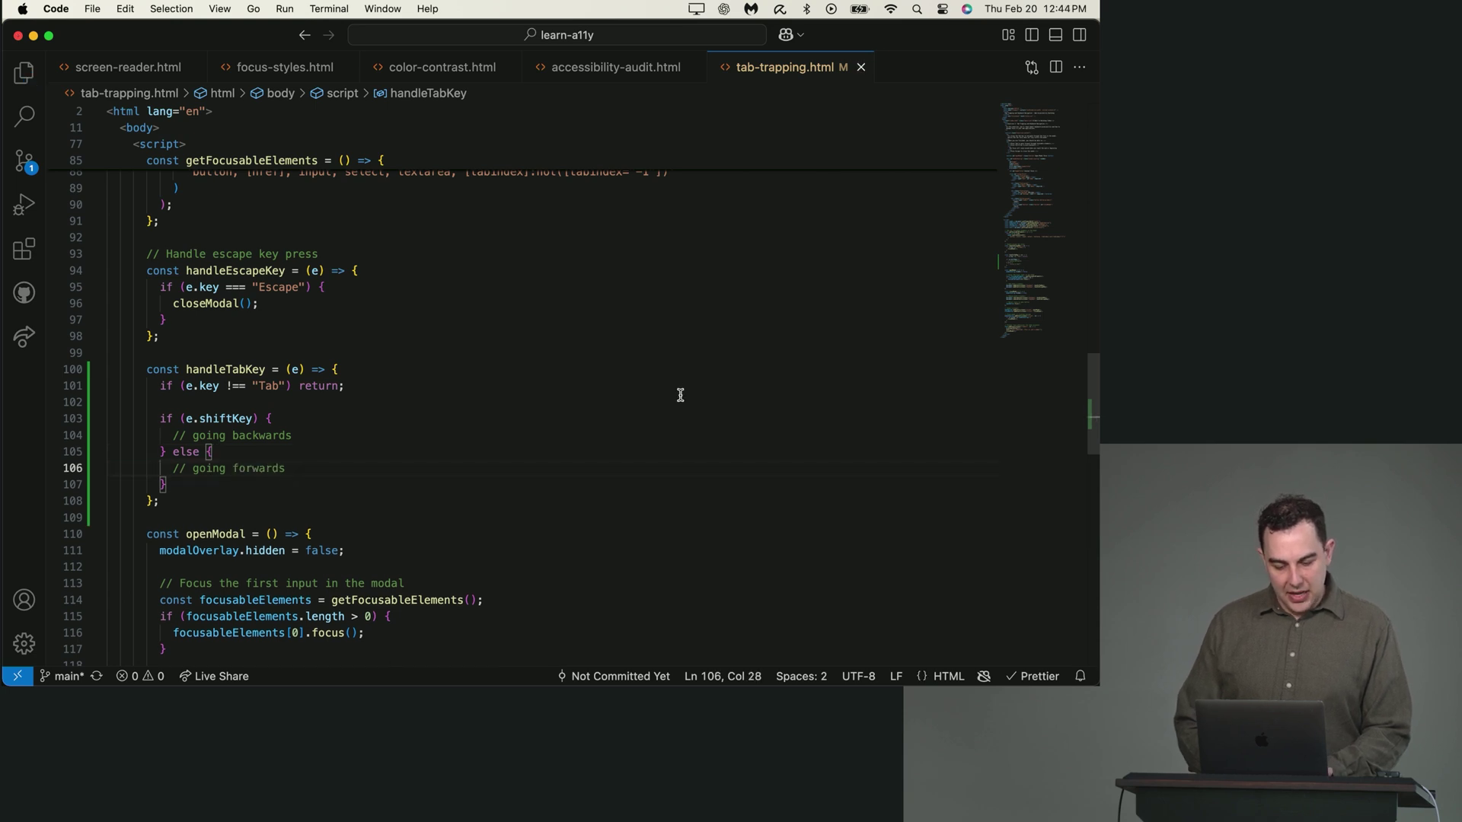
scroll(679, 395, "up", 3)
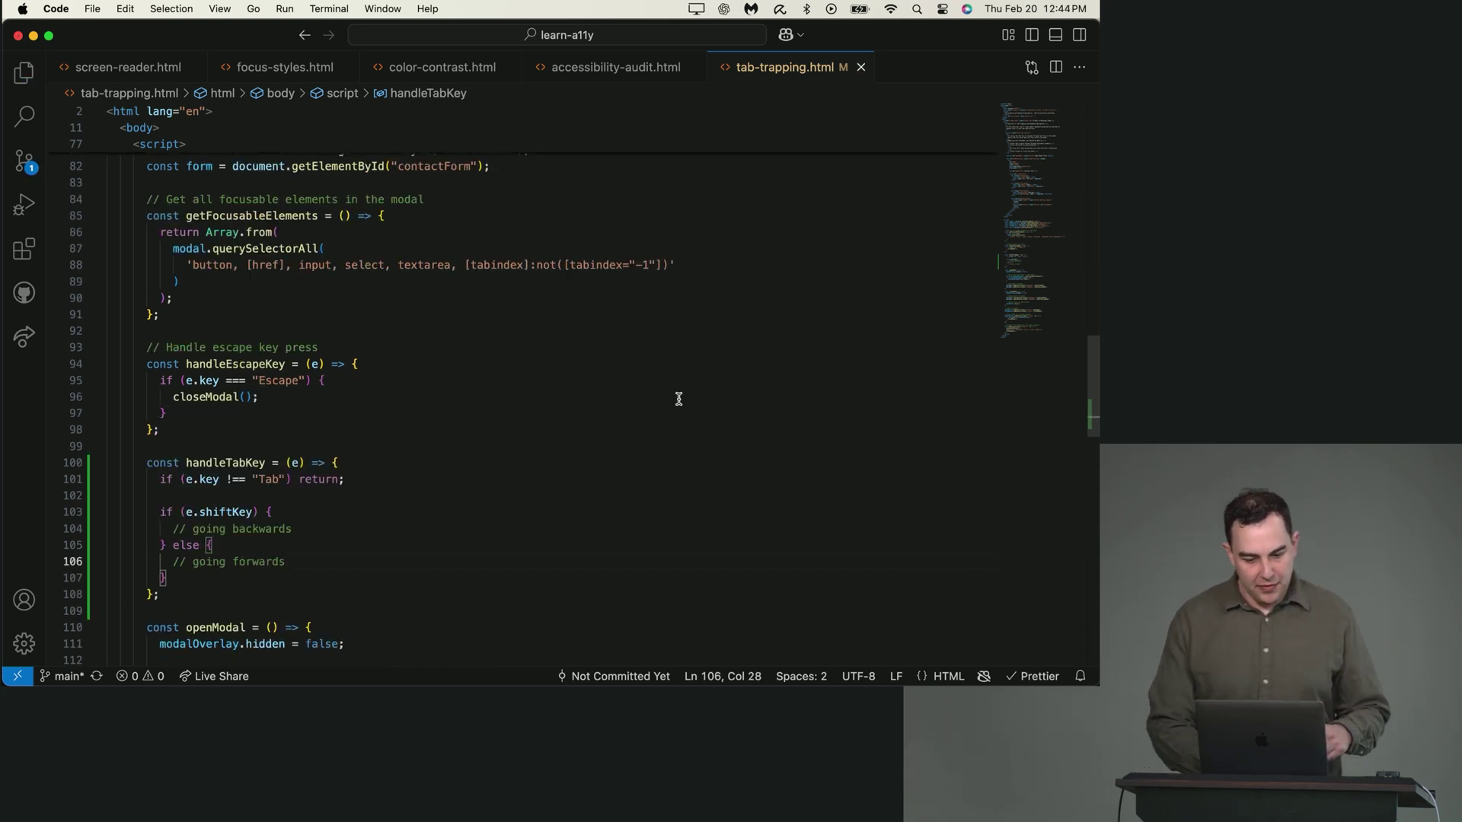
double_click(311, 199)
left_click(378, 264)
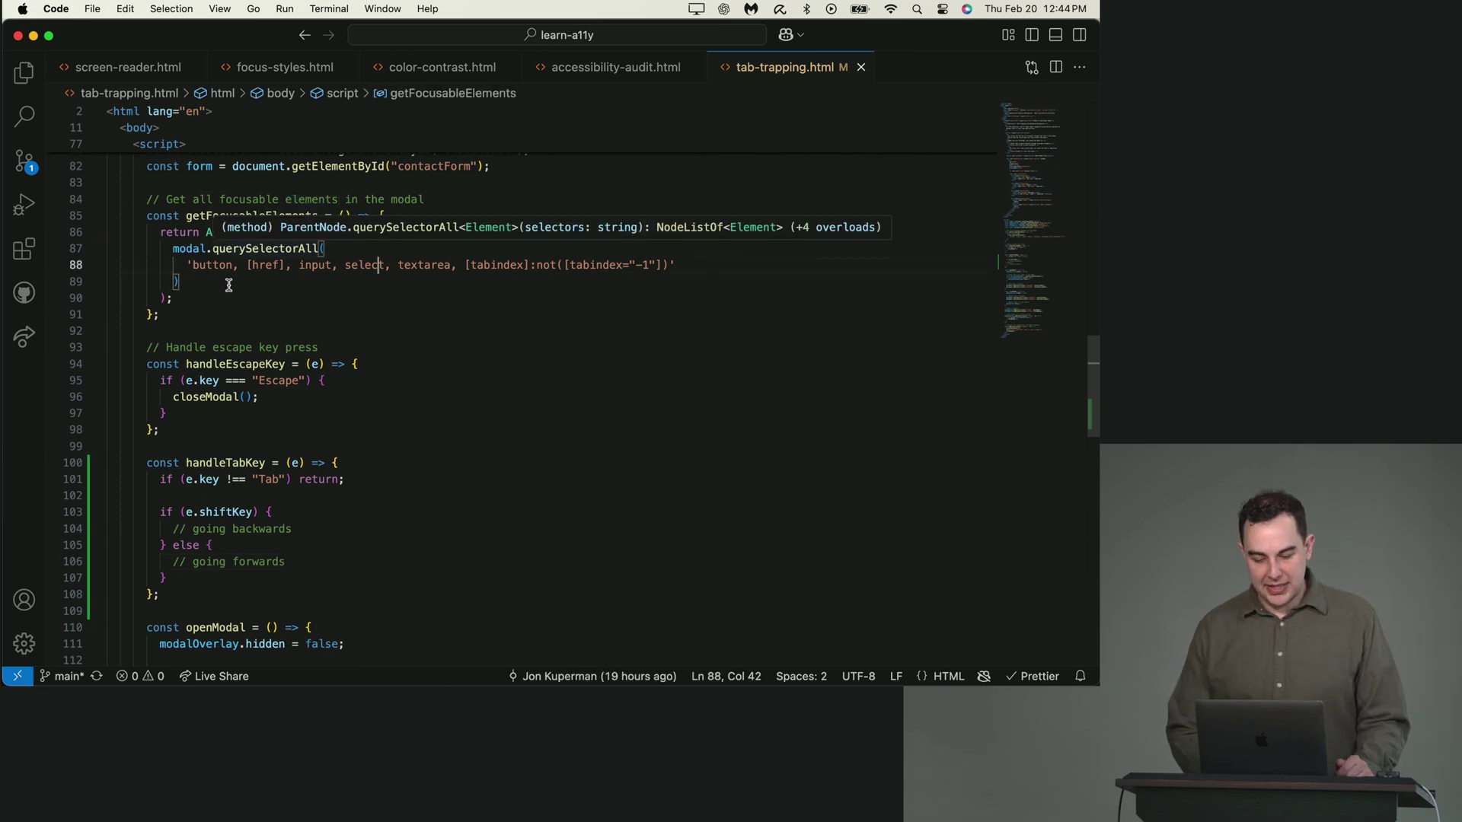
double_click(253, 264)
left_click(274, 283)
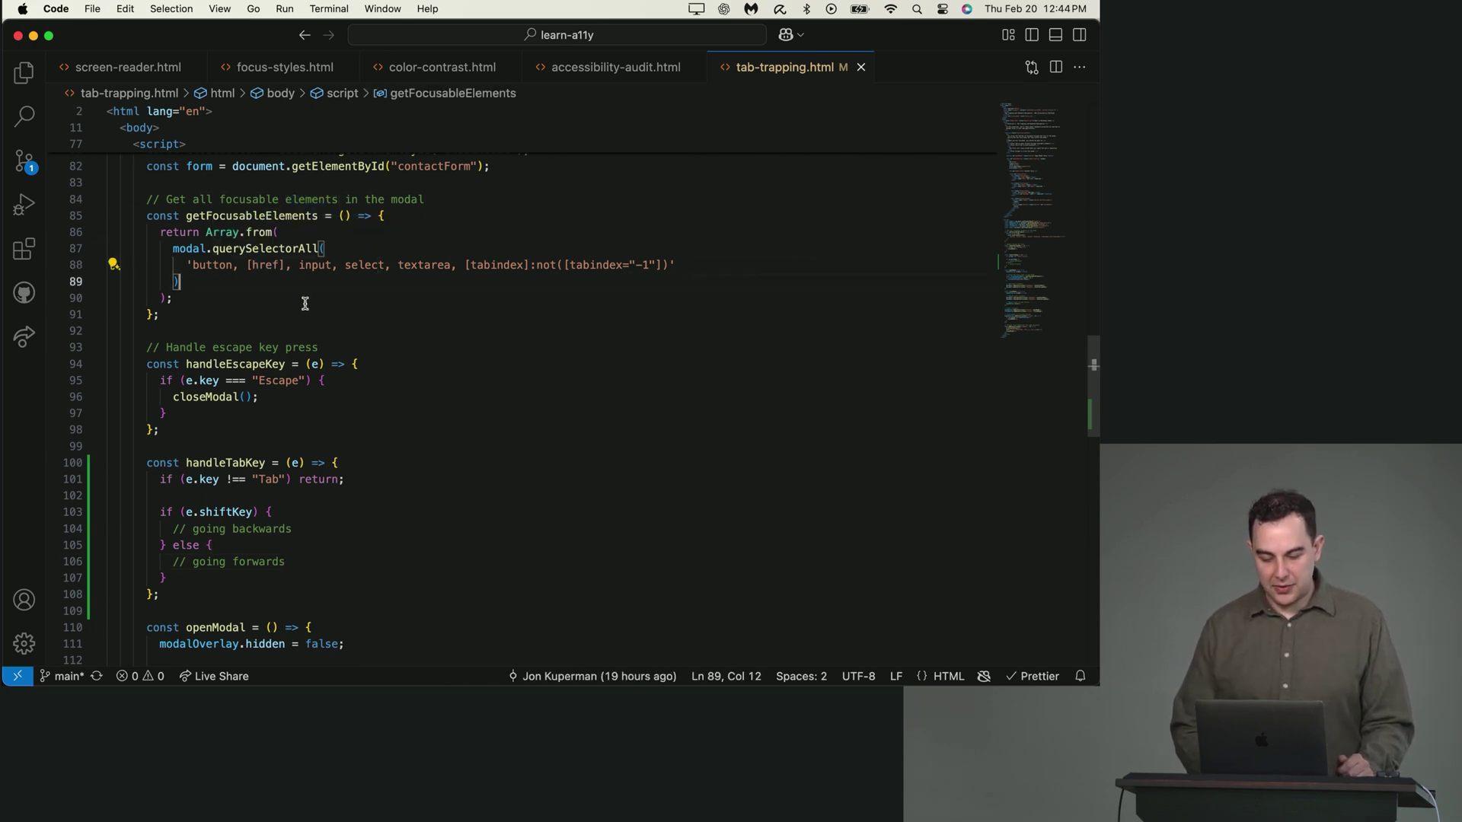
scroll(335, 326, "down", 1)
scroll(335, 325, "down", 1)
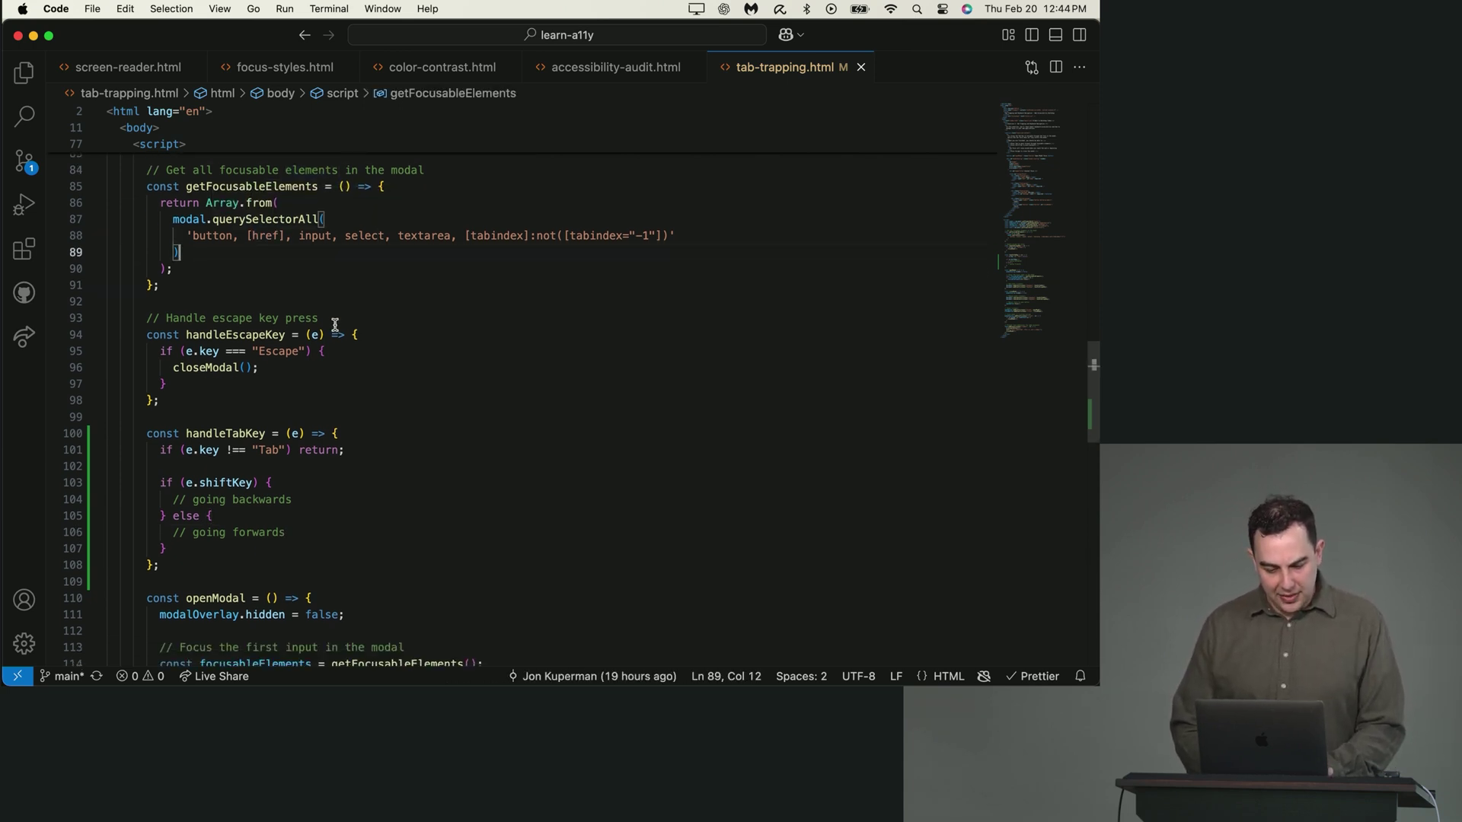
scroll(322, 385, "down", 4)
Step: Add comments planning wraparound: firstElement jumps to last backwards, lastElement to first forwards
left_click(325, 437)
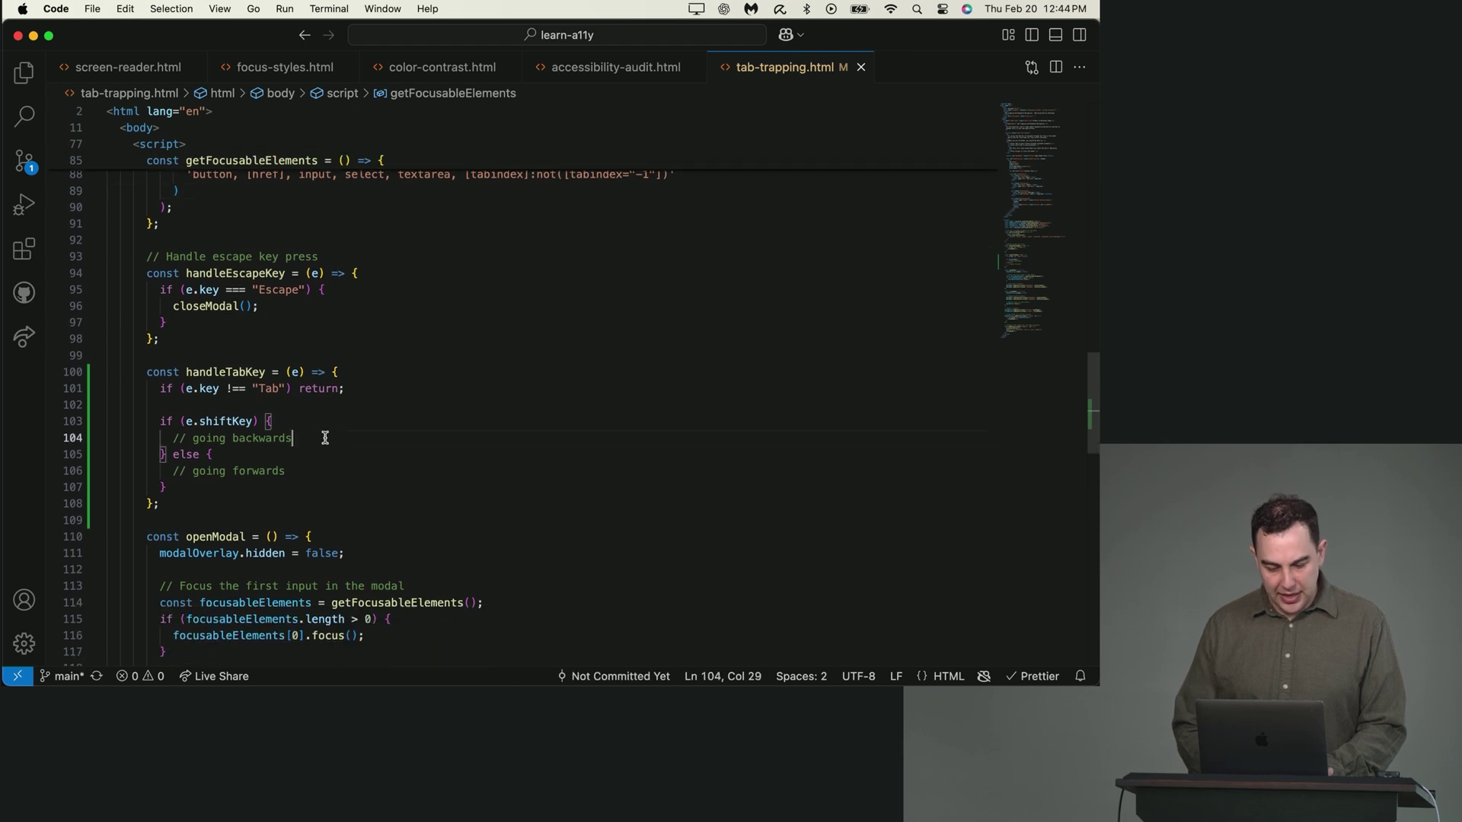
key("Return")
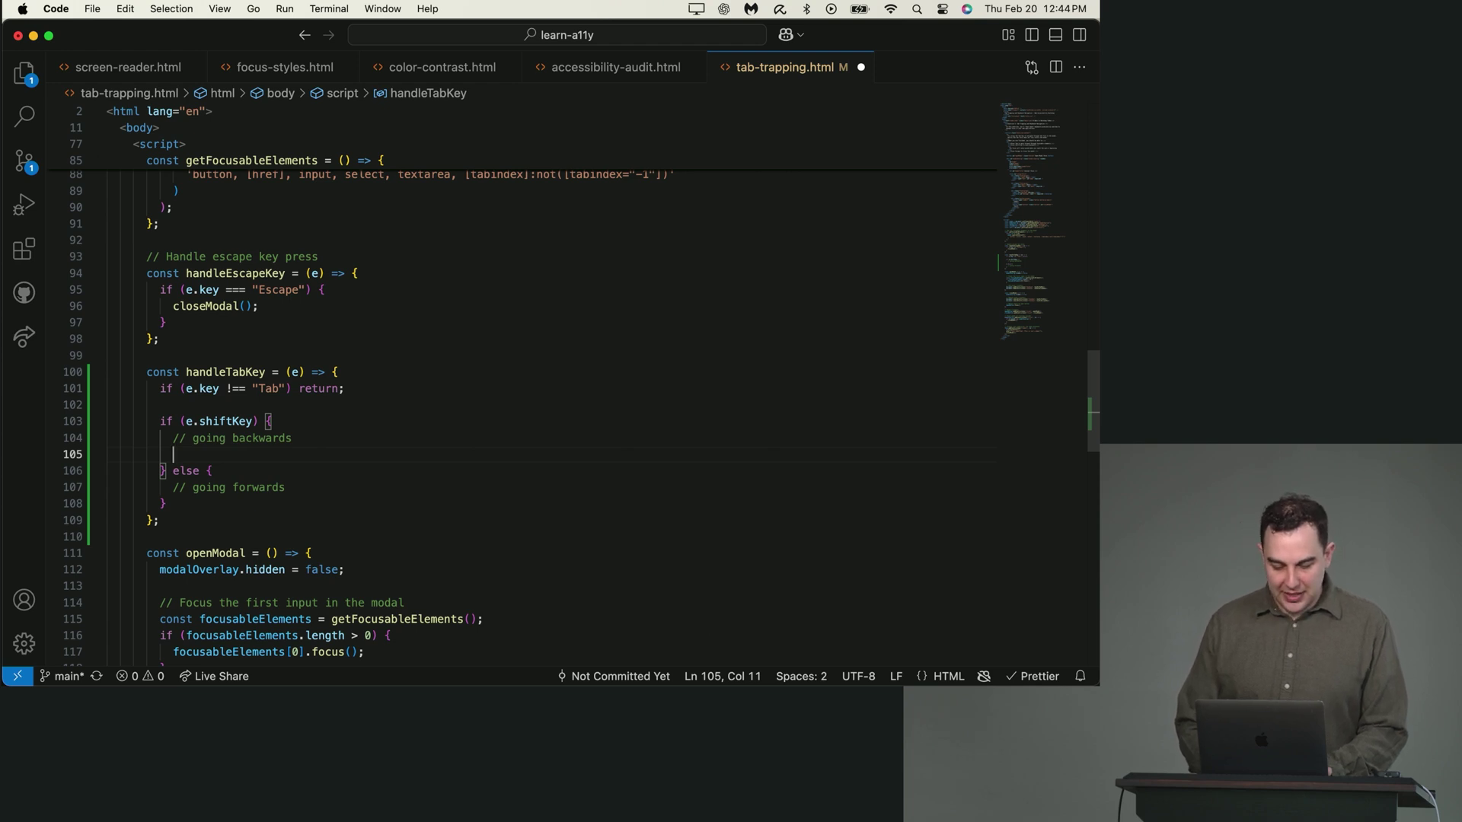
type("//")
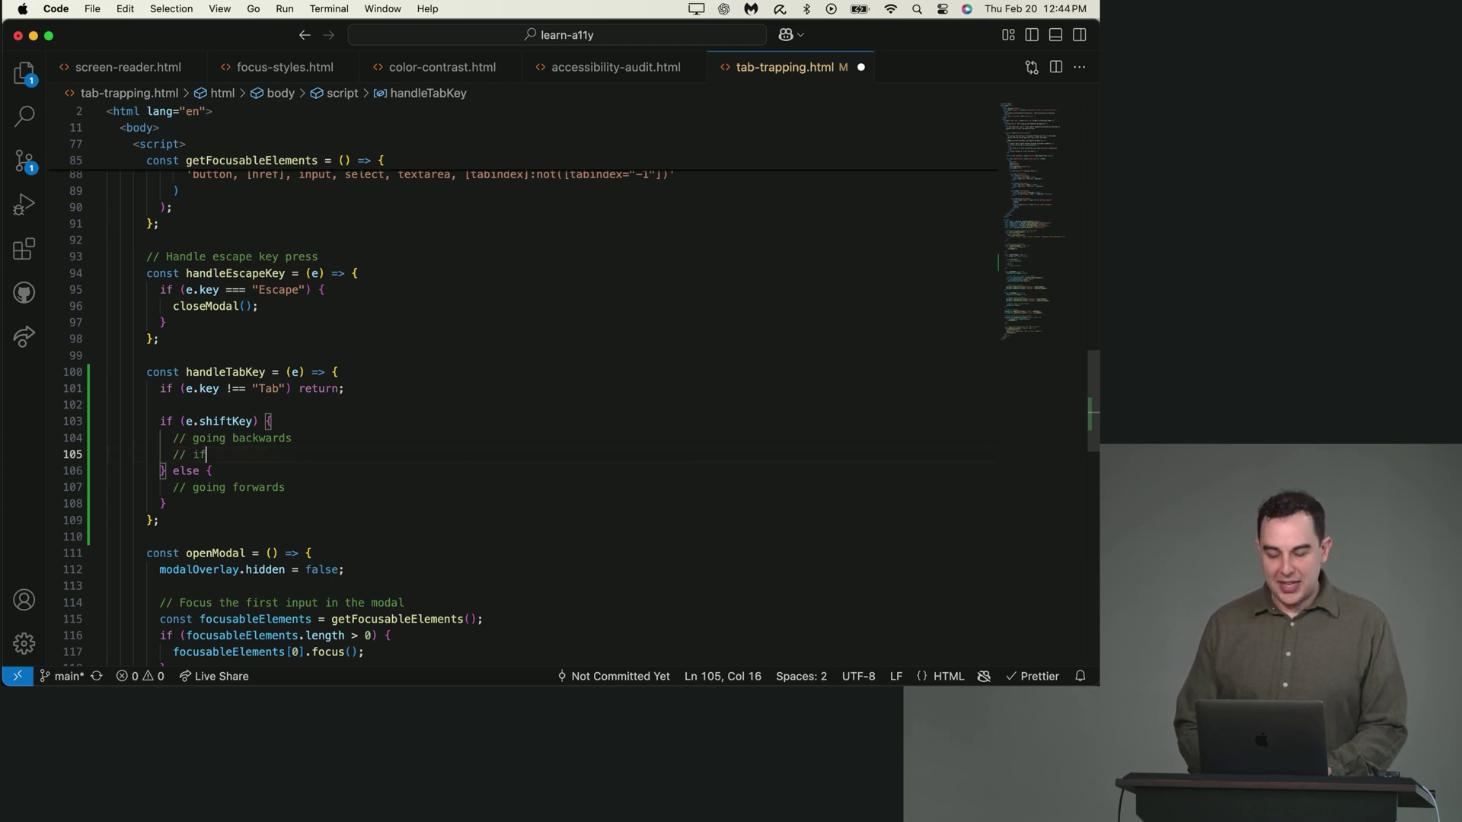
type(" if")
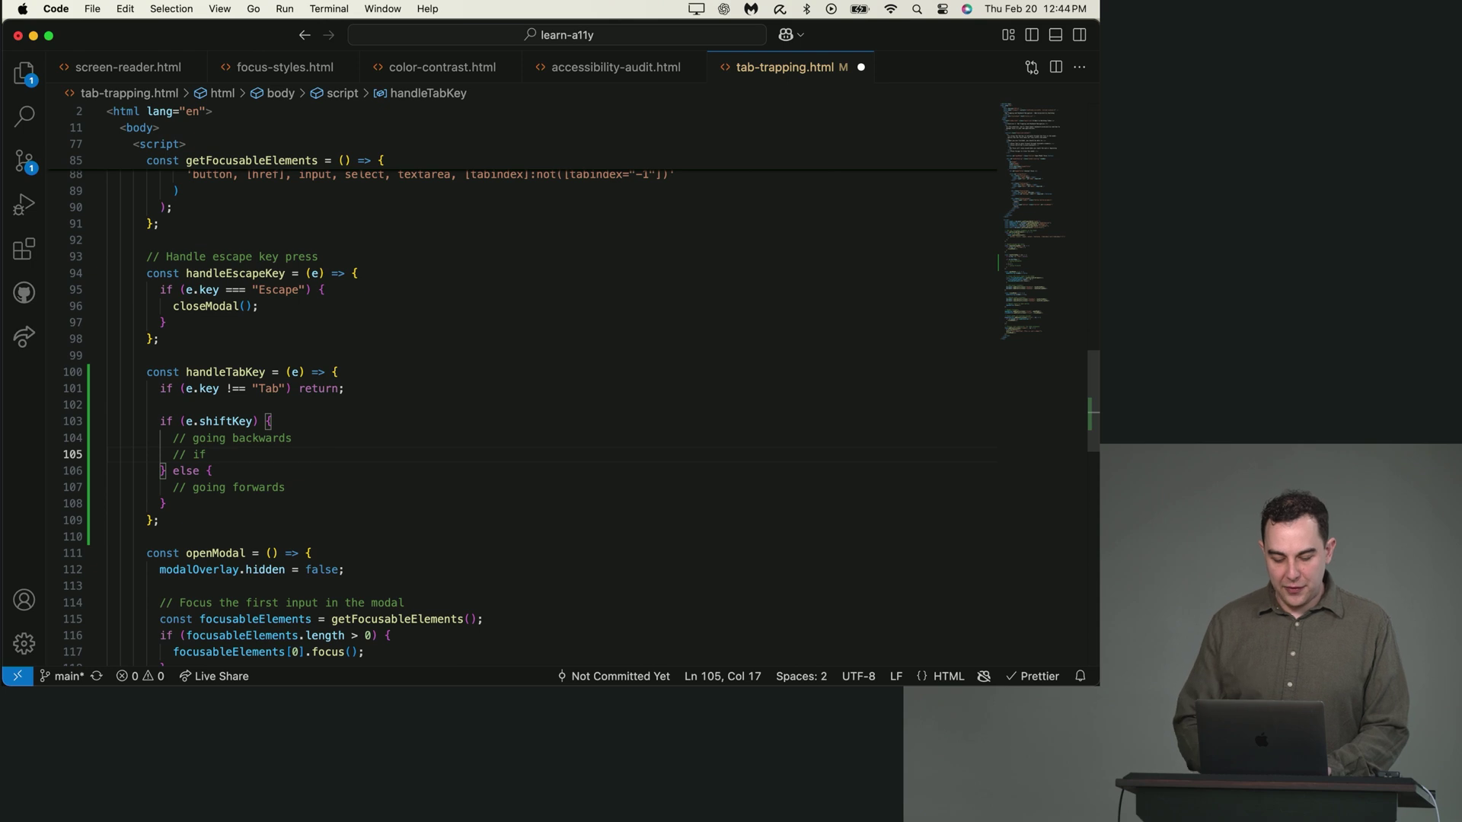
type(" firstElement")
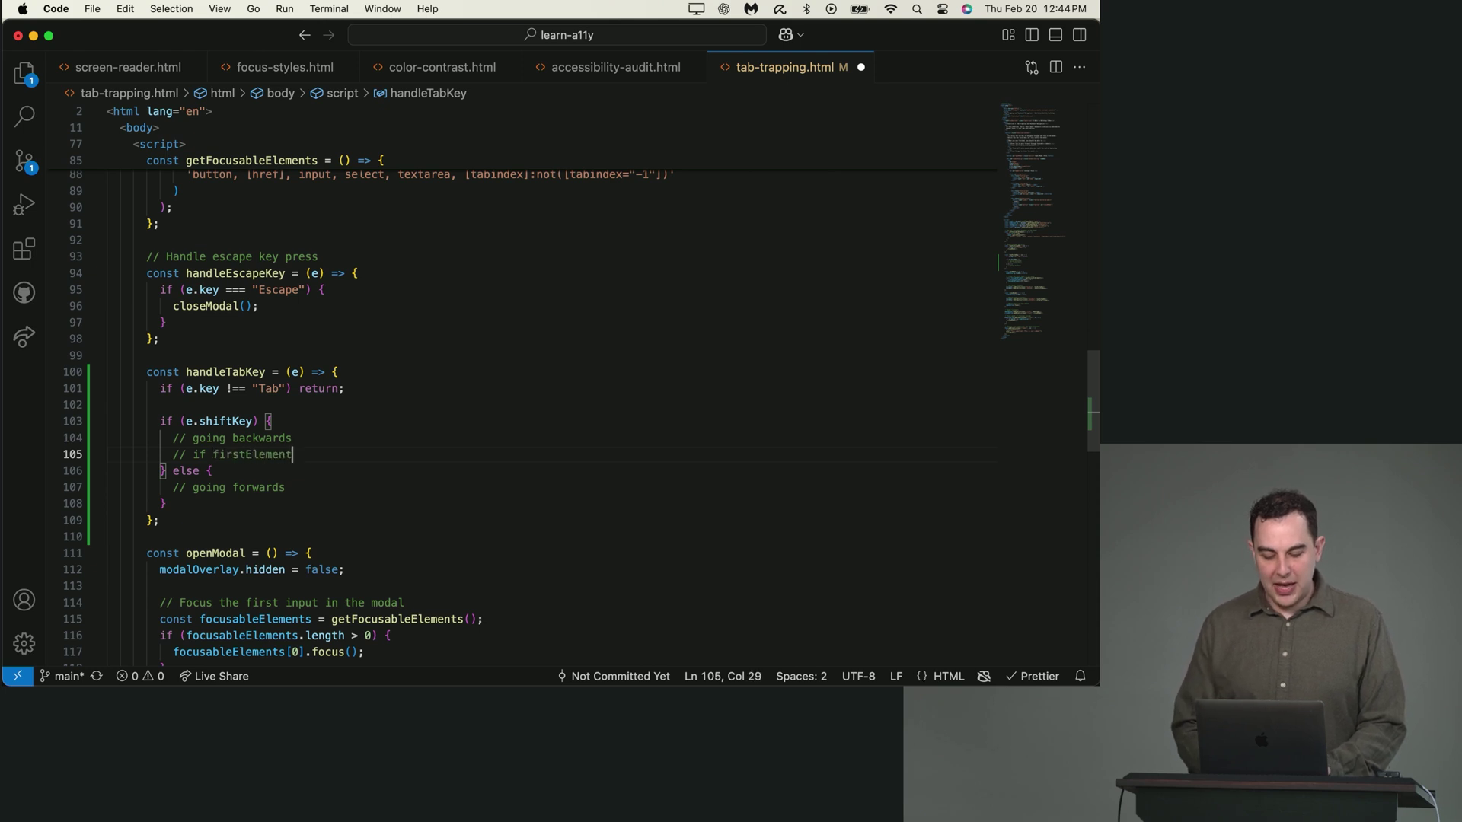
key("Return")
type("// preventDefault && set focus to last ele")
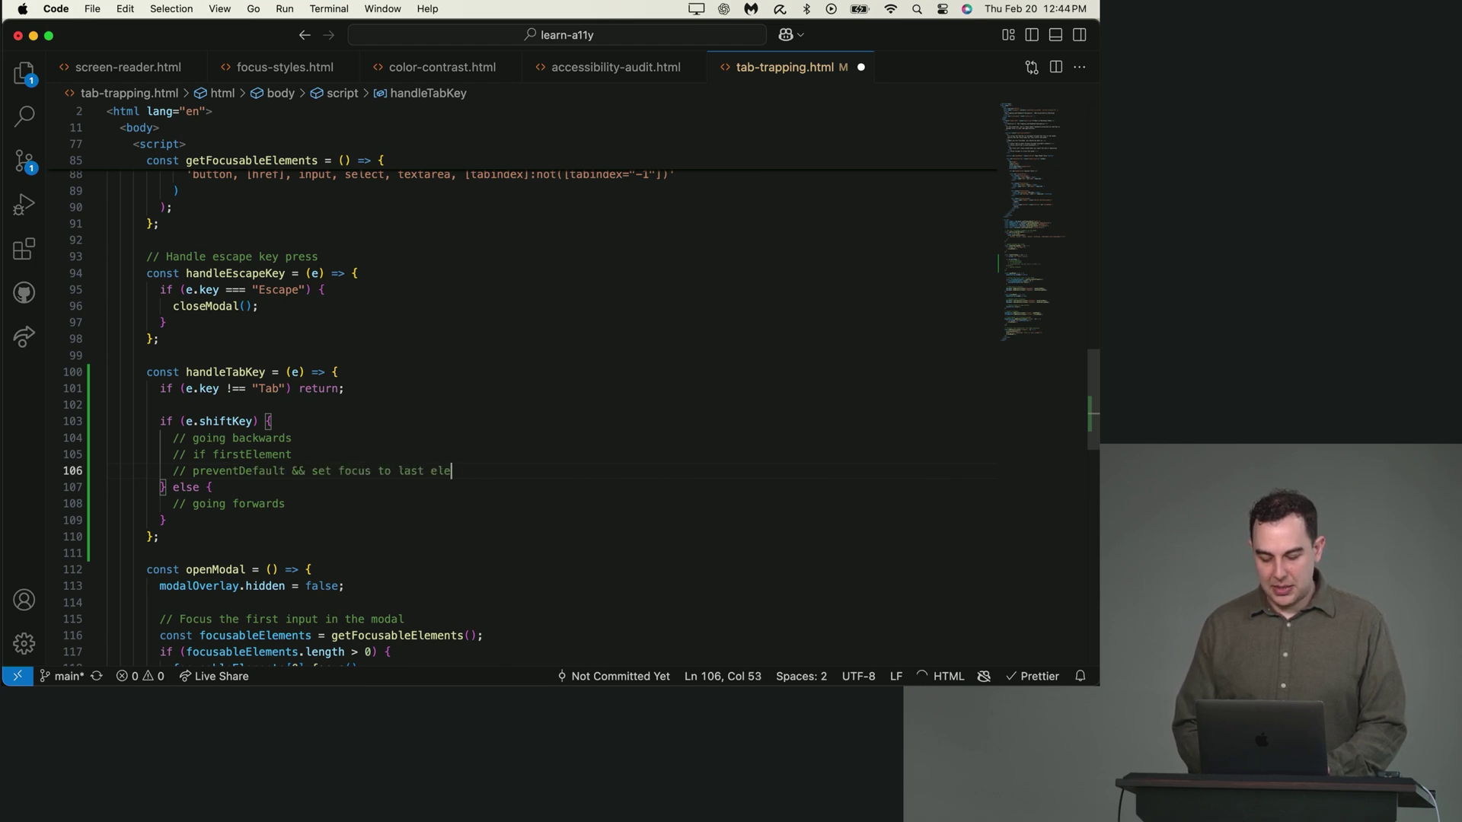
key("Down")
key("Down")
key("Return")
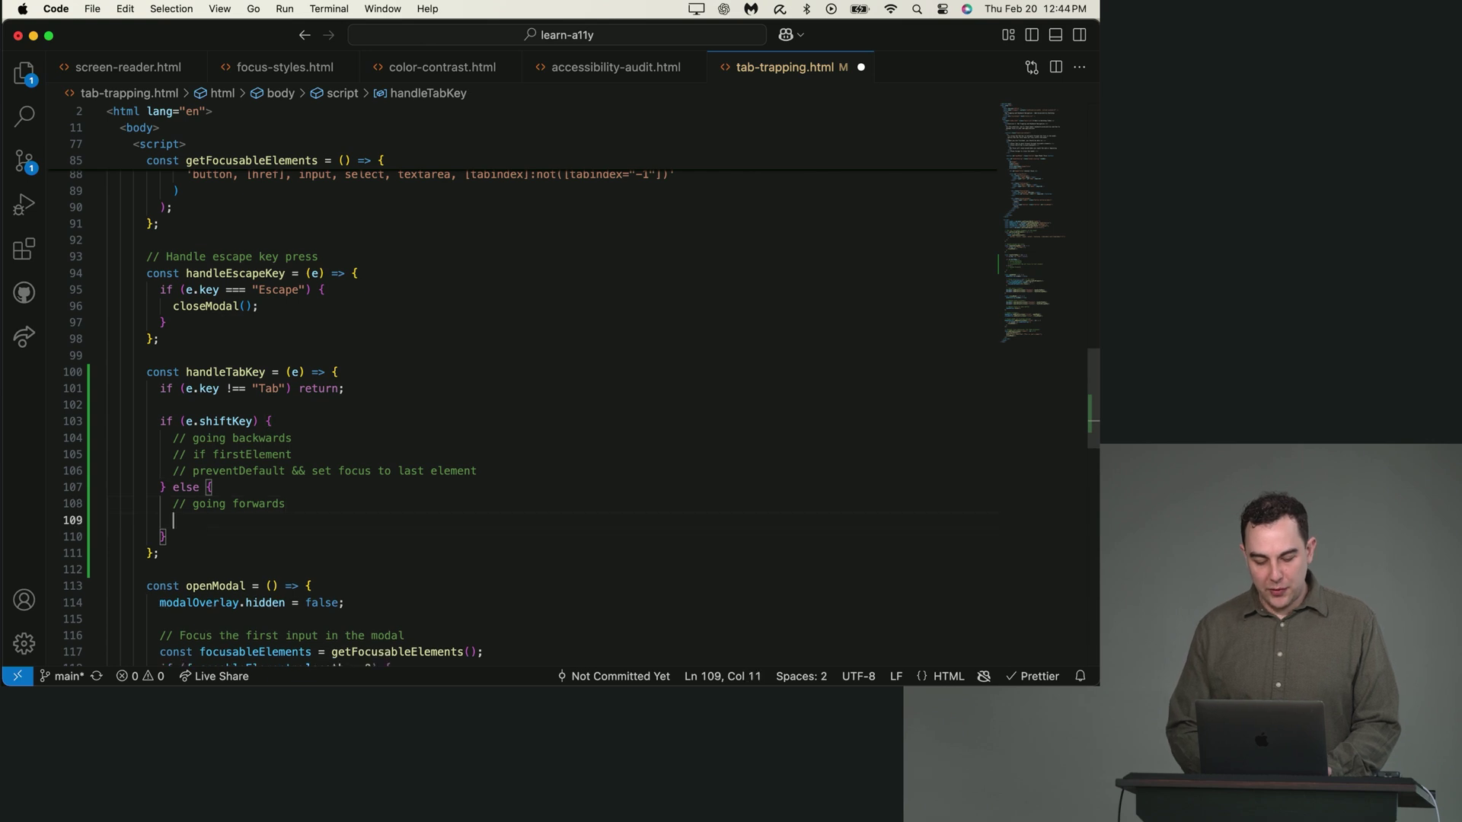
type("// if l")
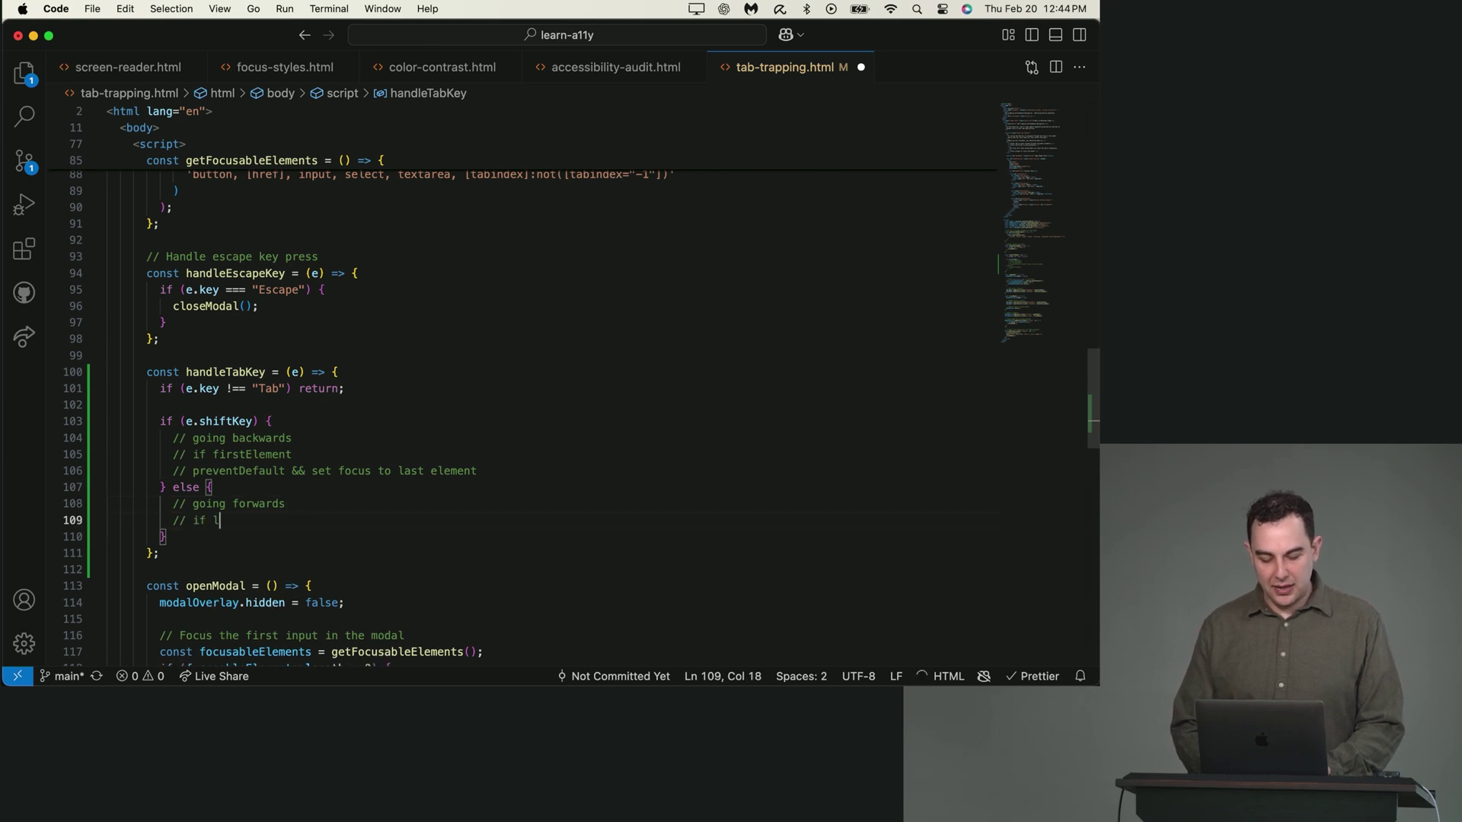
type("astElement")
key("Return")
type("// prevetnDefault and set focus to fi")
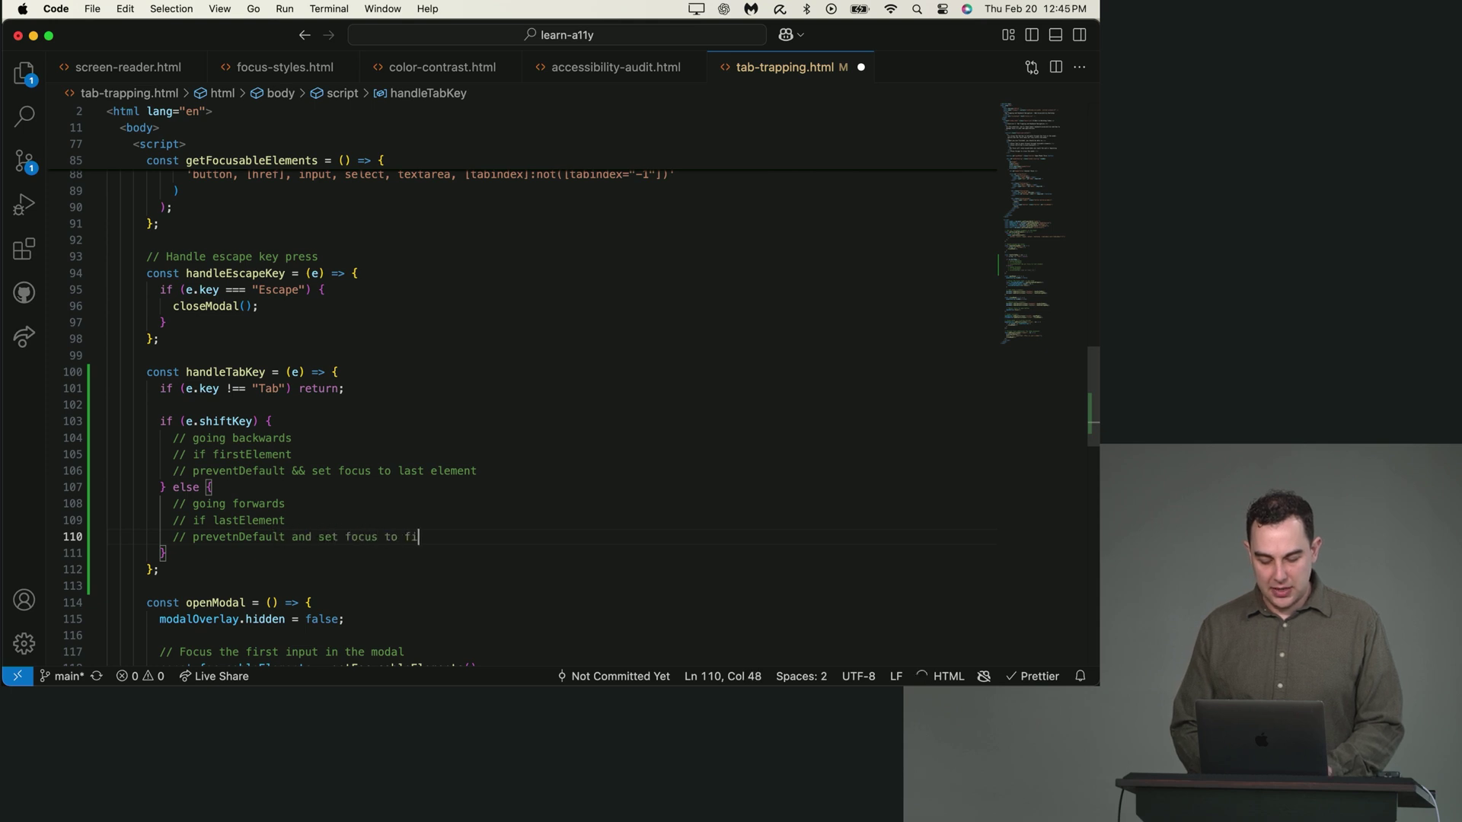
type("leme")
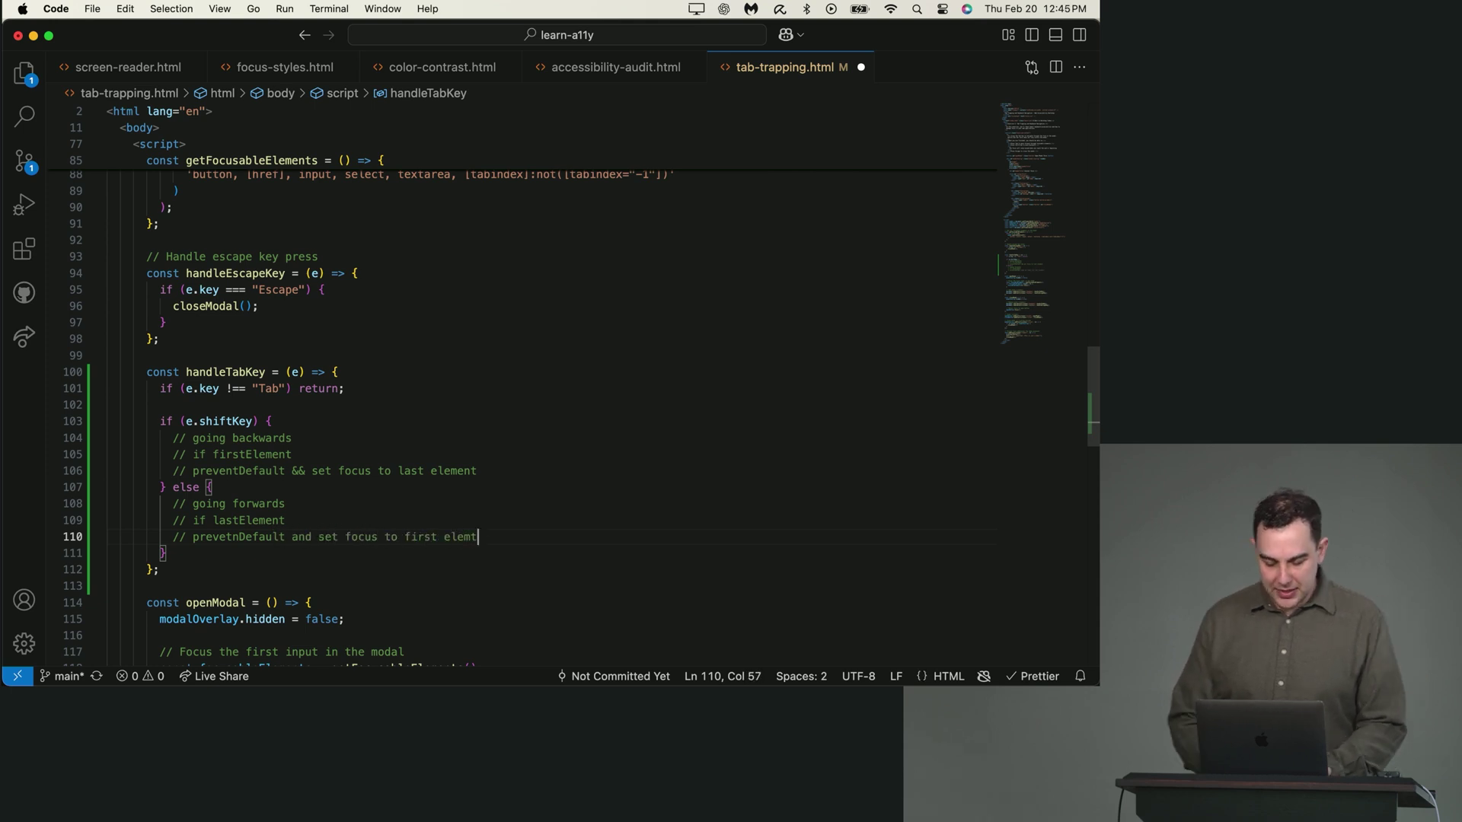
type("nt")
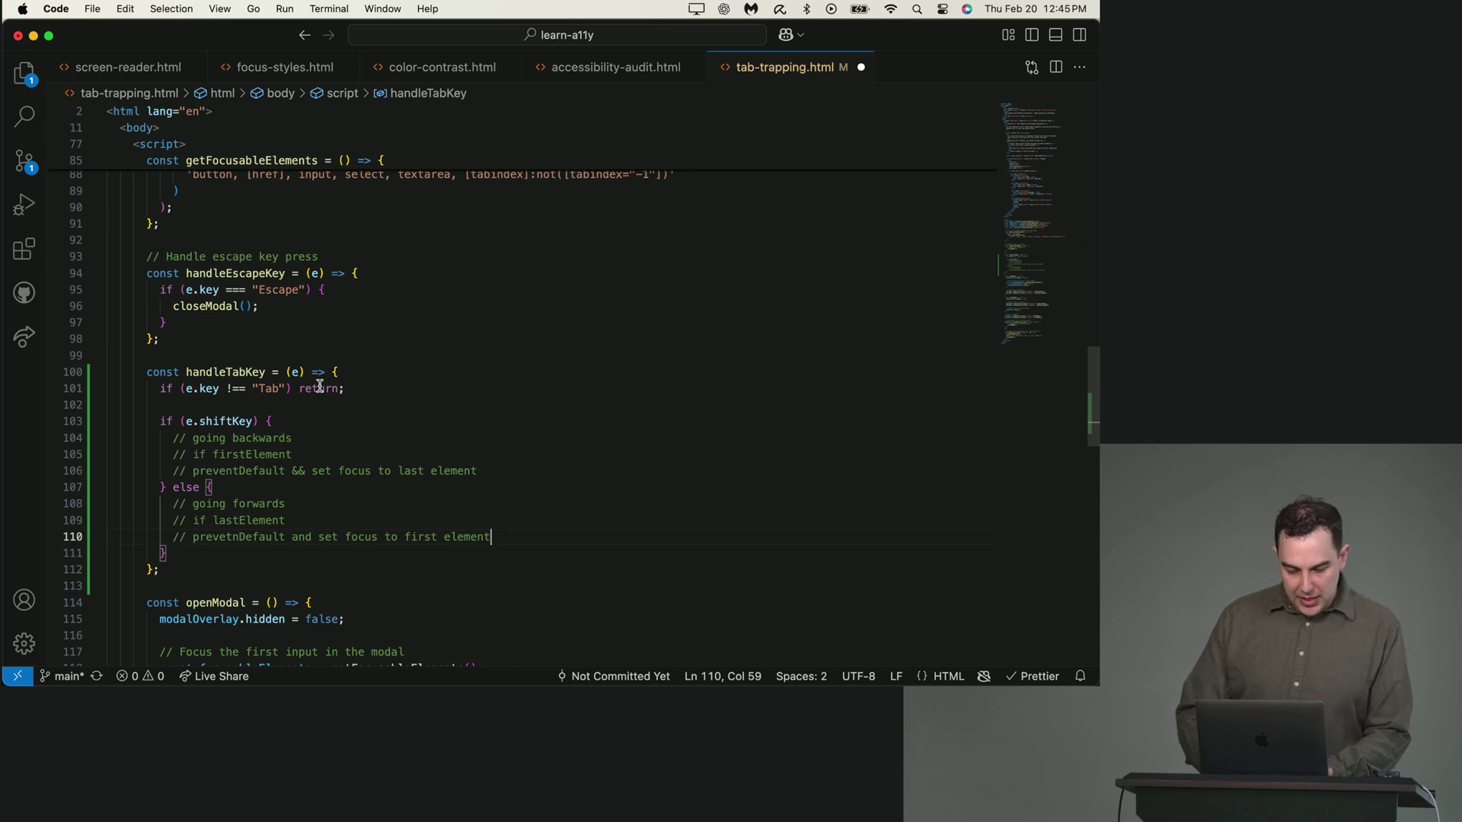
Step: Declare focusableElements from getFocusableElements() at the top of handleTabKey
left_click(354, 384)
key("Return")
key("Return")
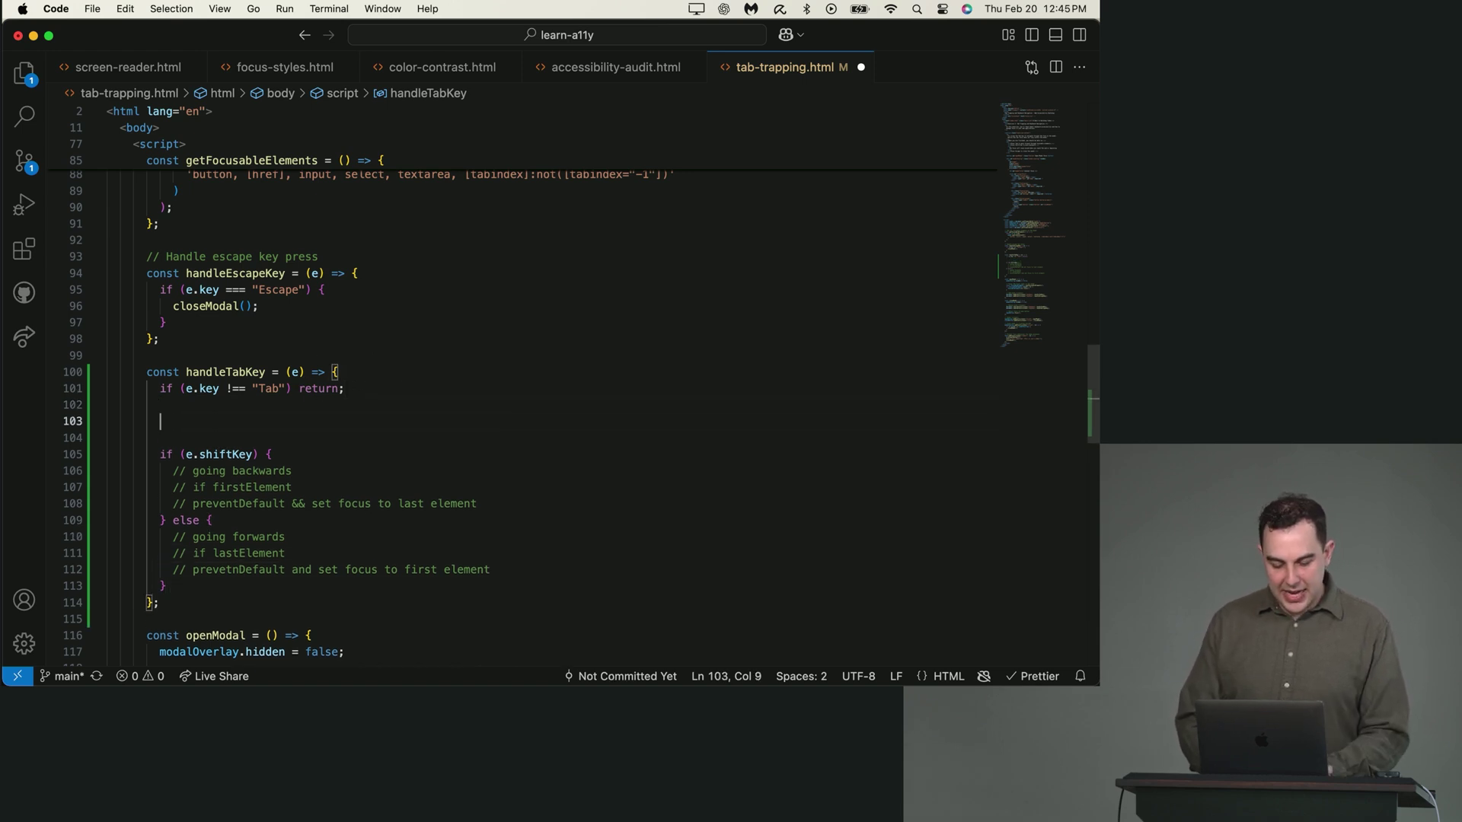
type("const fo")
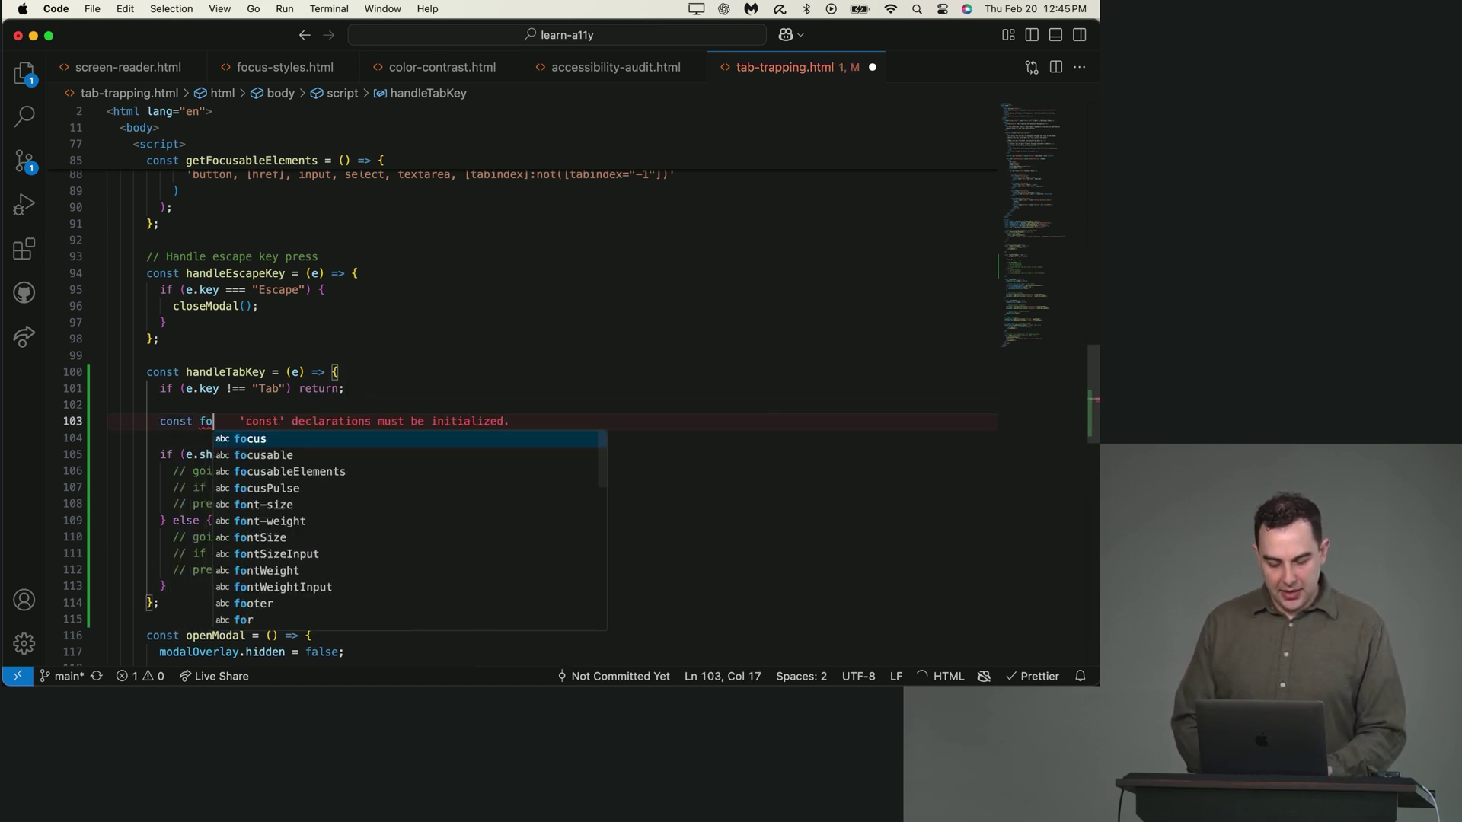
type("cus")
key("Down")
key("Down")
key("Return")
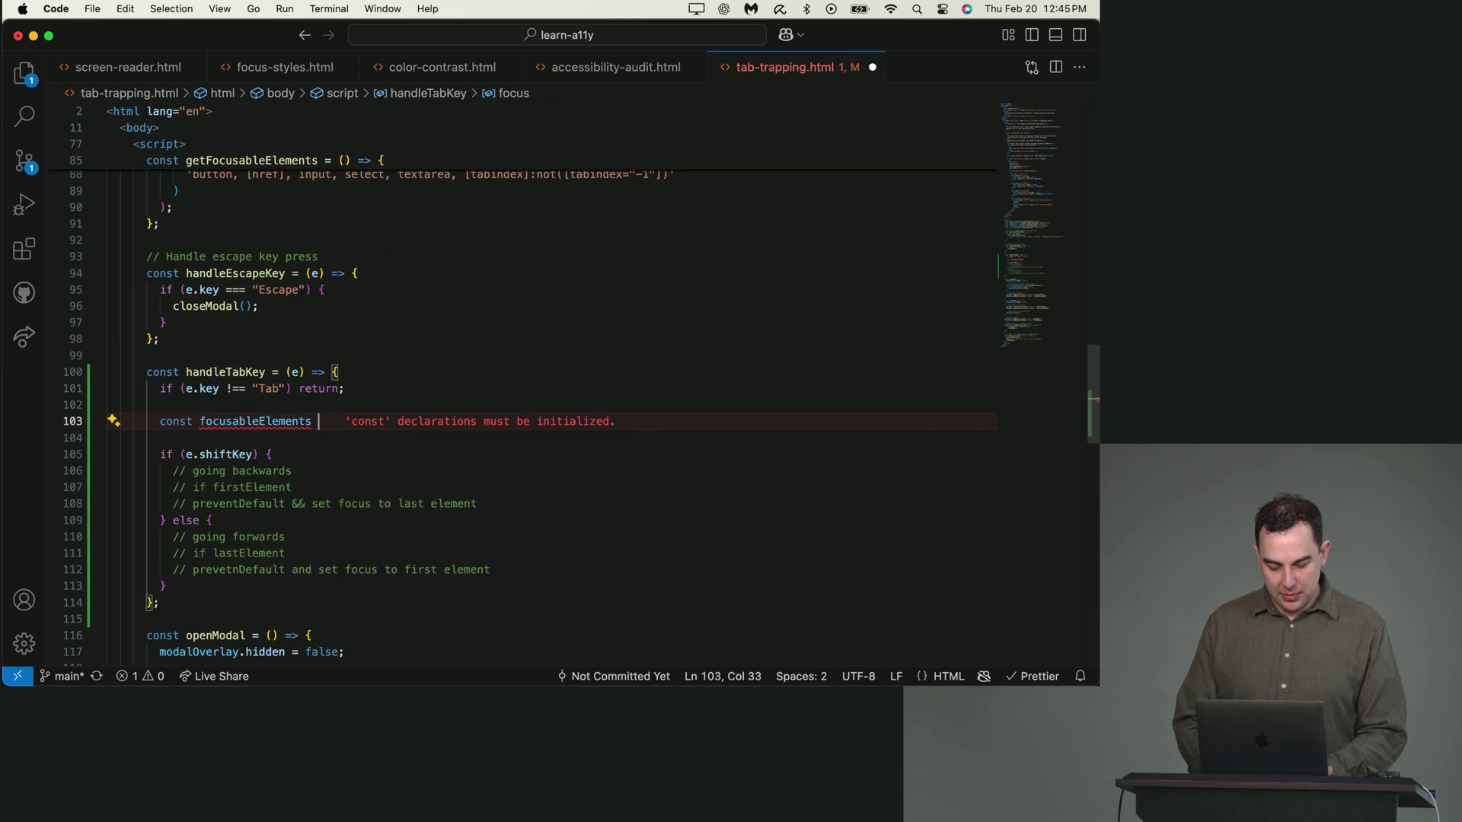
type("= f")
key("Escape")
type("get")
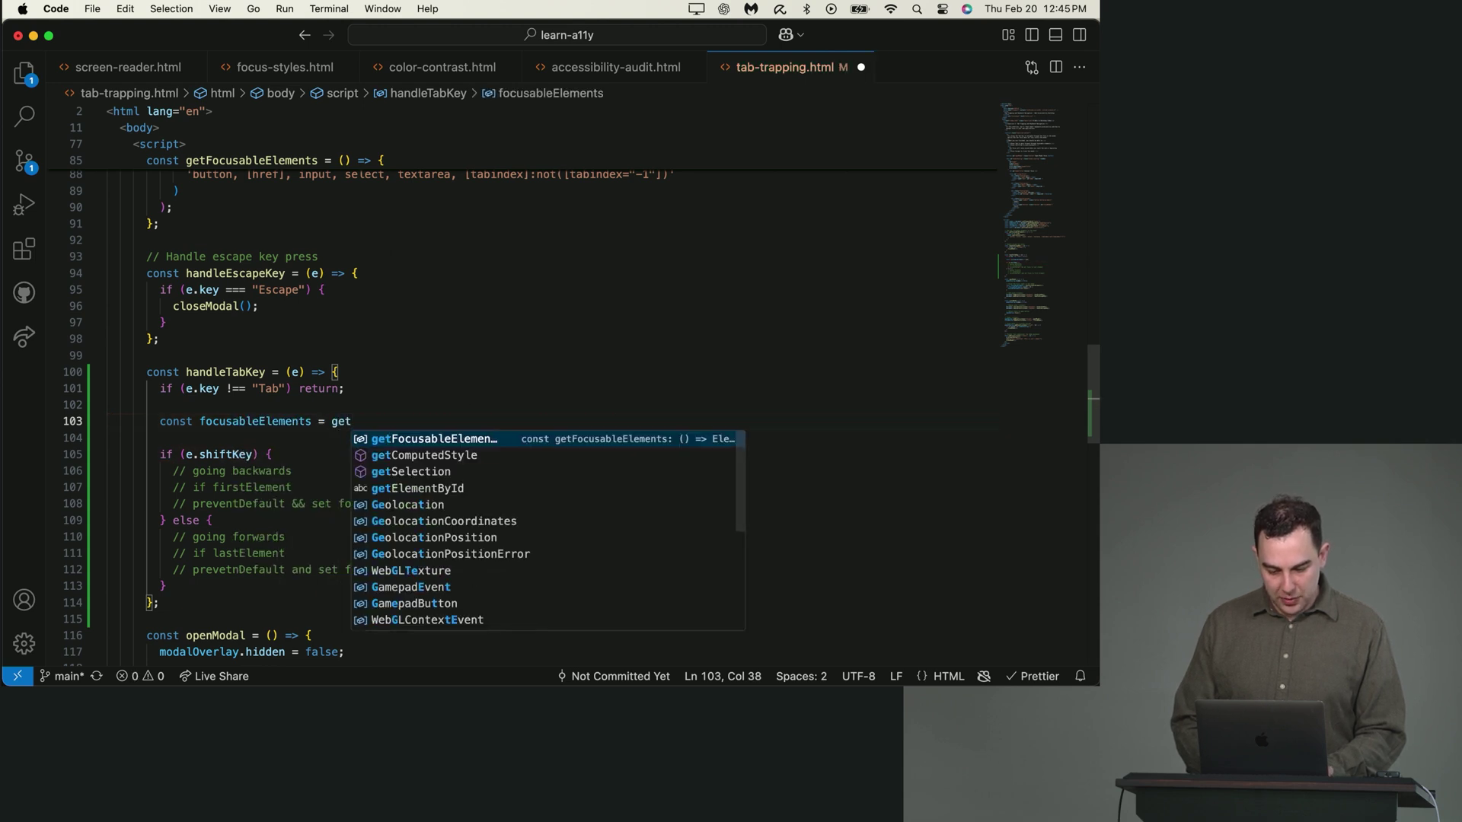
key("Return")
type("();")
key("Return")
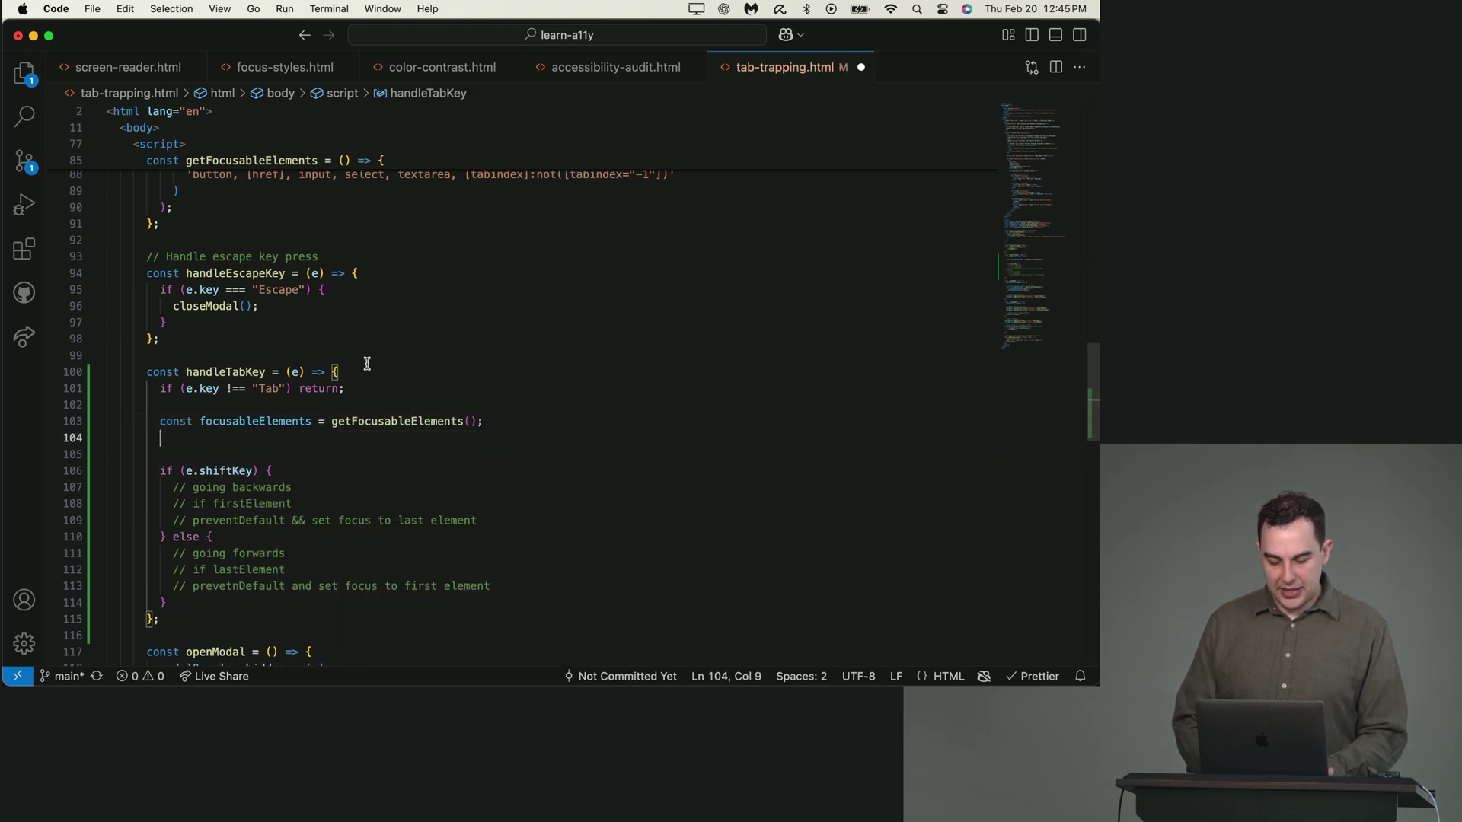
Step: Declare firstElement and lastElement as the first and last entries of focusableElements
key("Return")
type("const ")
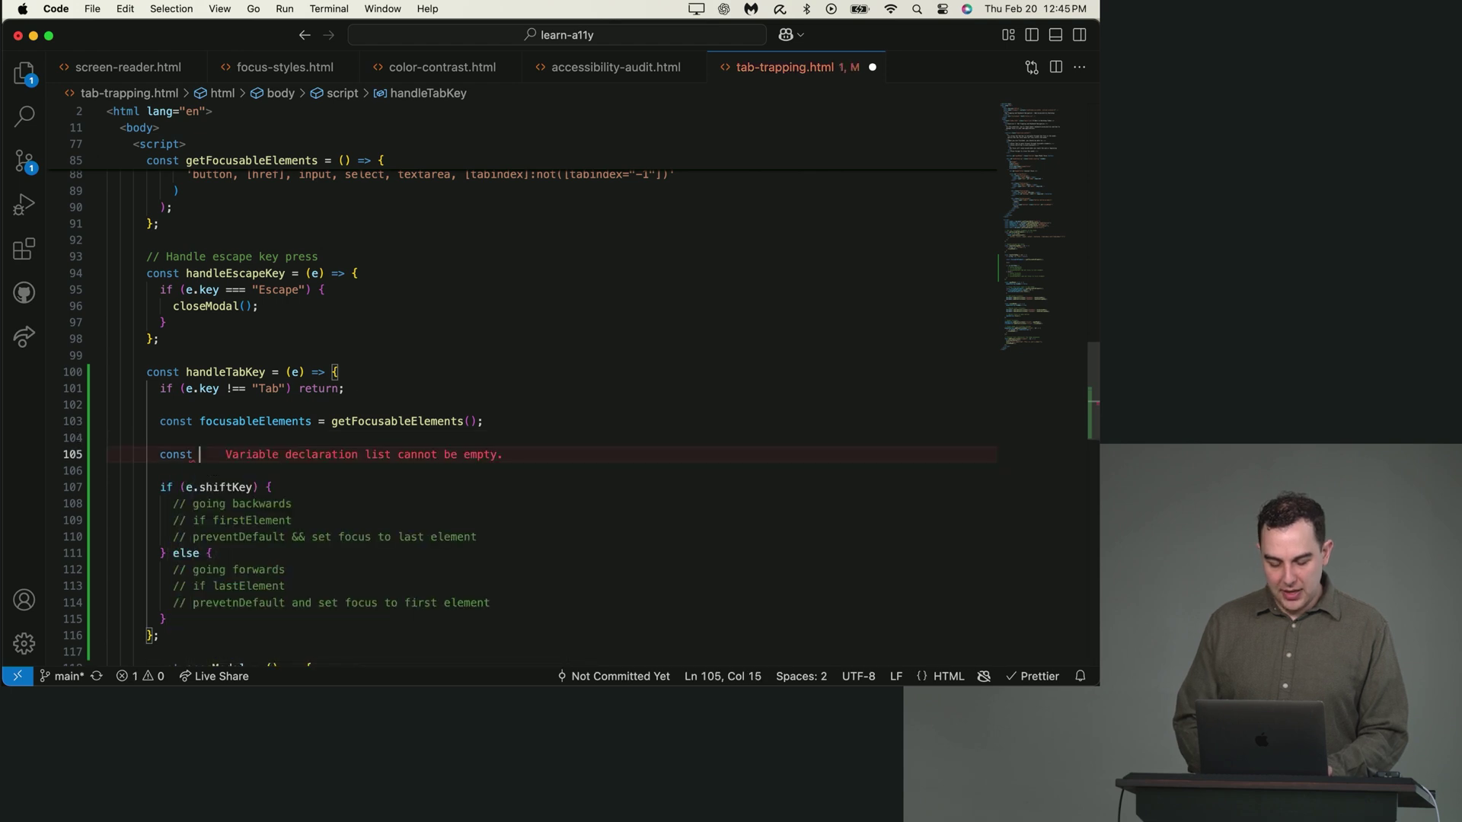
type("firstElement = ")
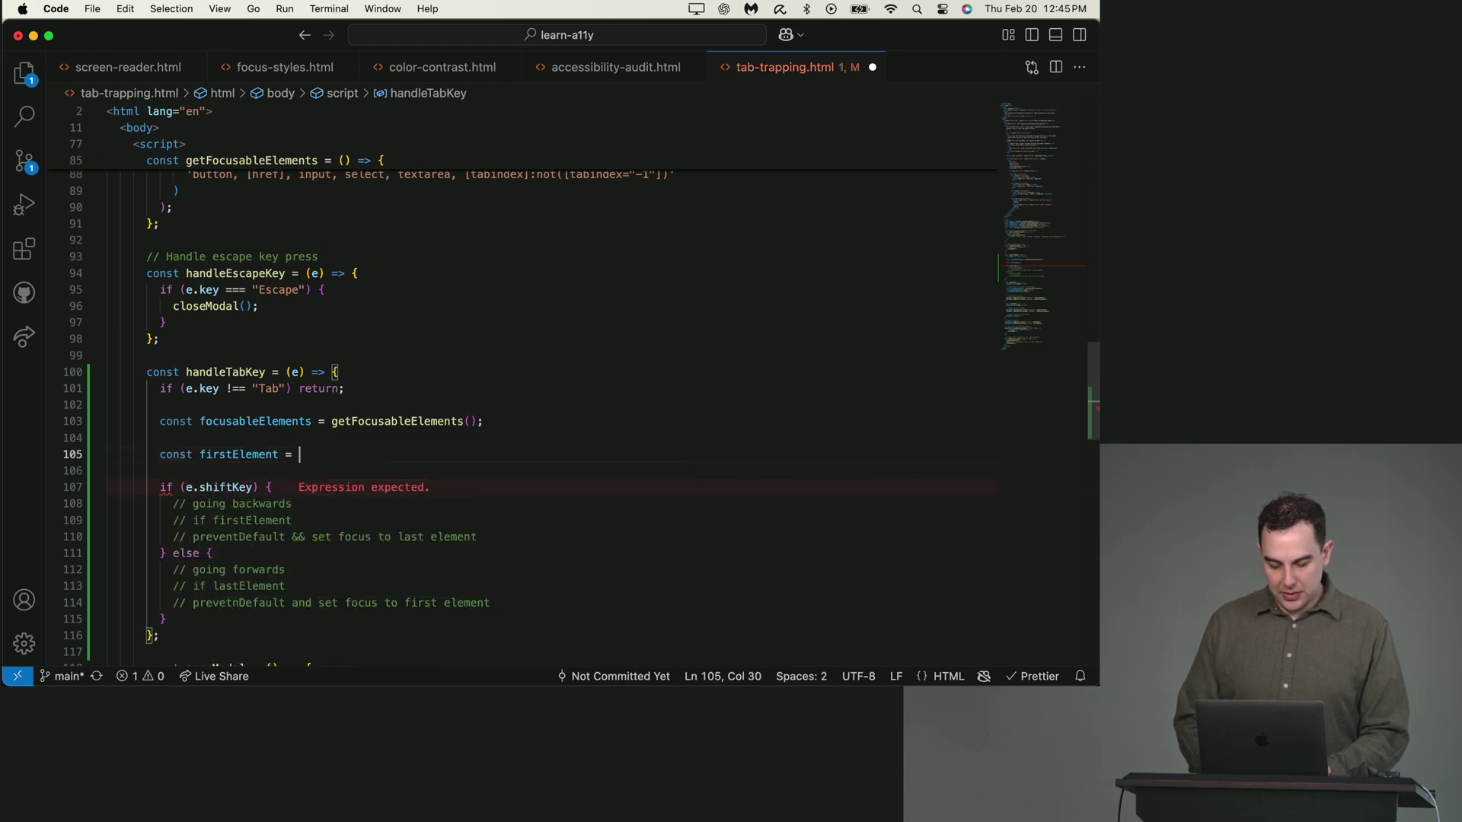
type("focu")
key("Return")
type("[0]")
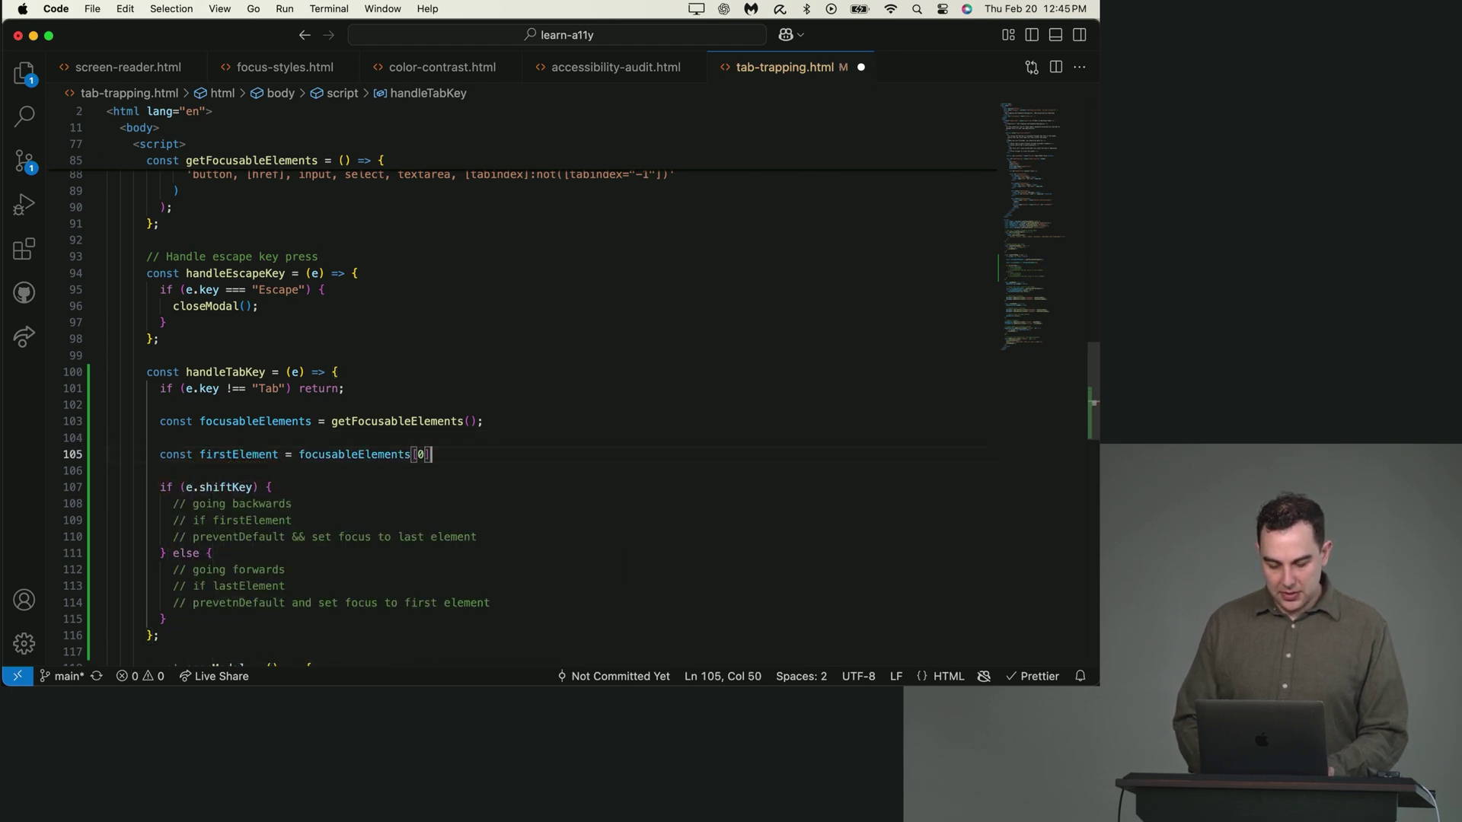
type(";")
key("Return")
type("const last")
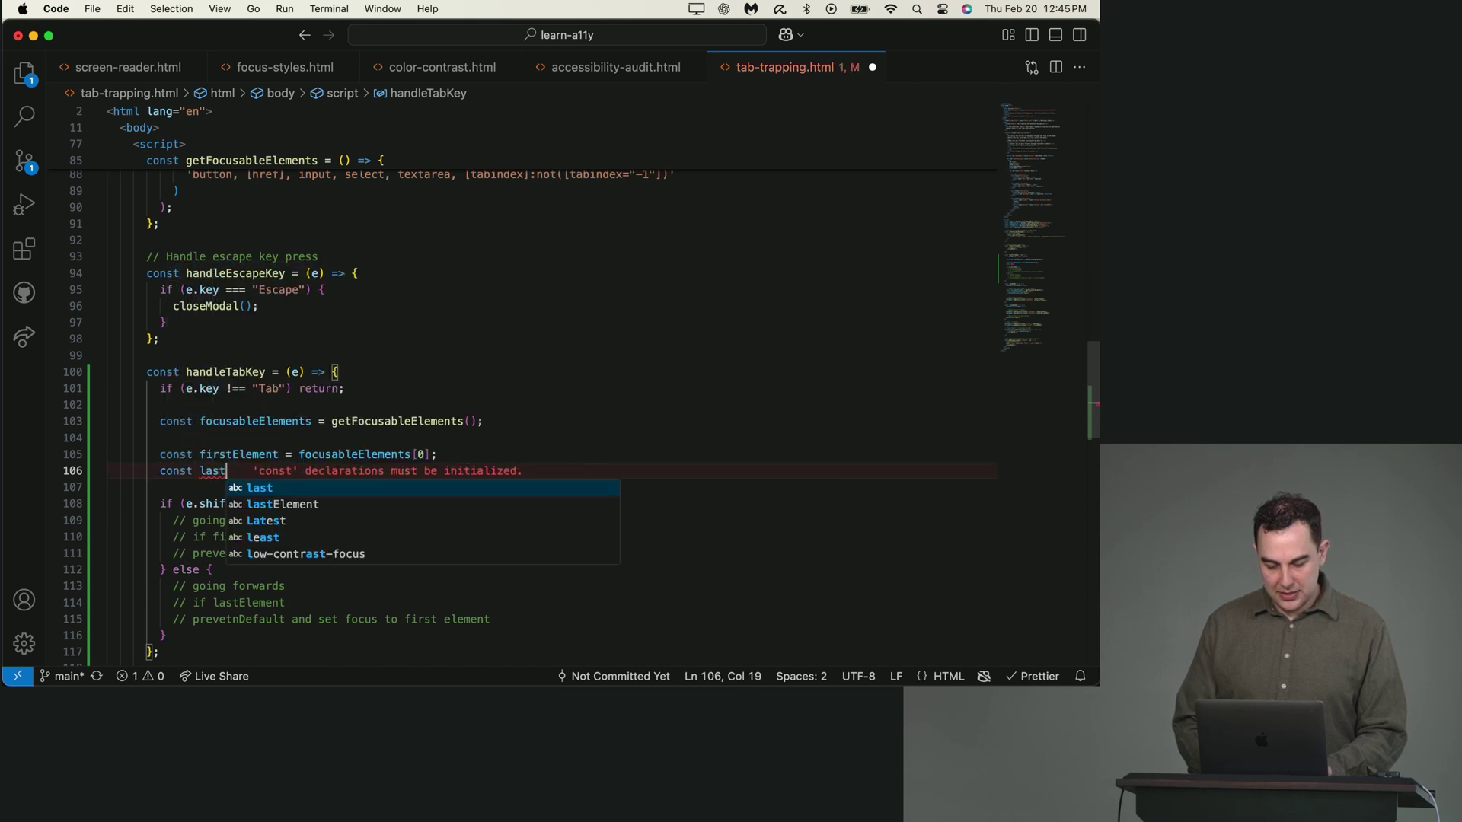
type("Element = focu")
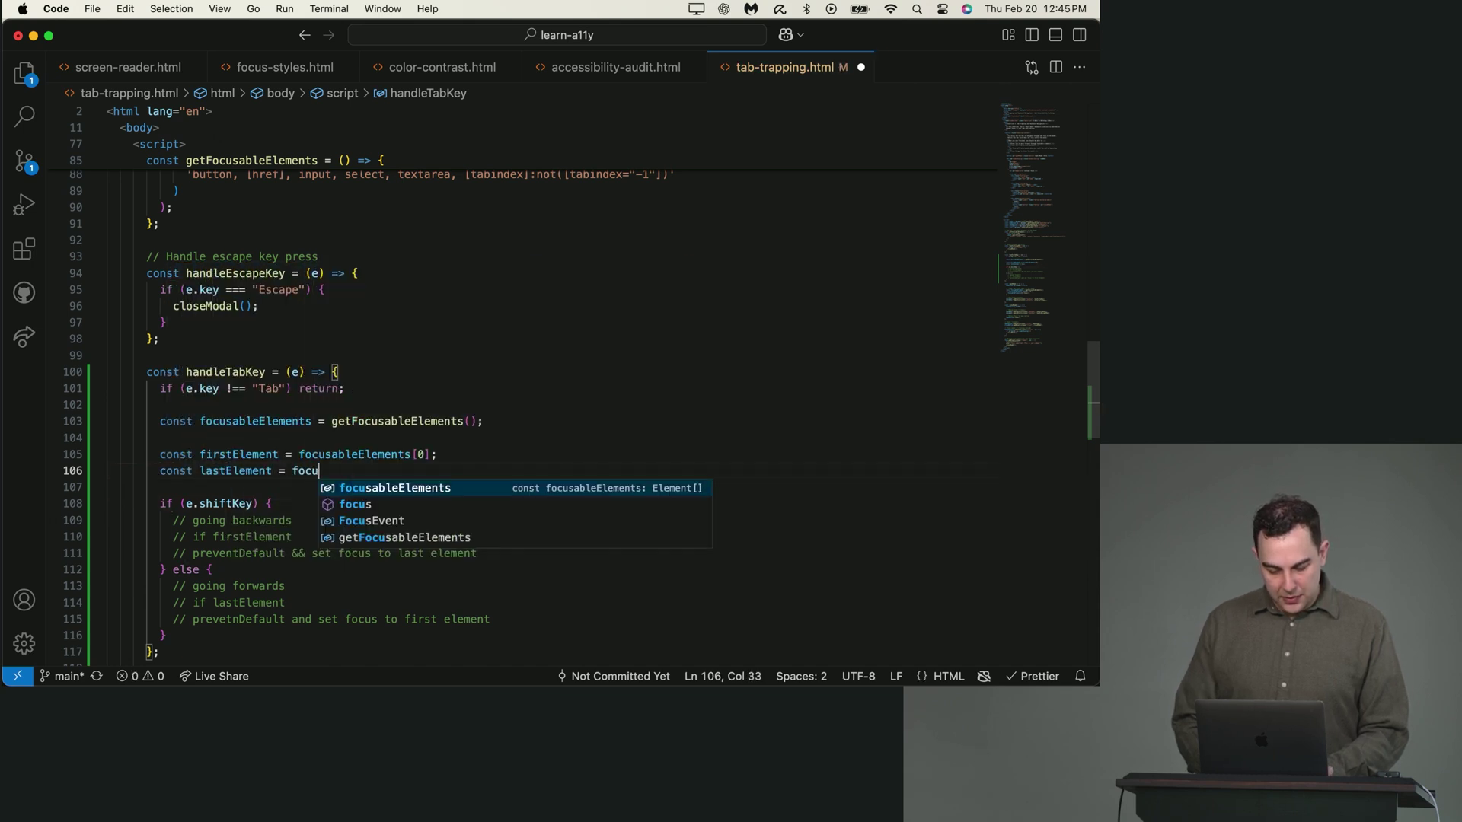
key("Return")
type("[focu")
key("Return")
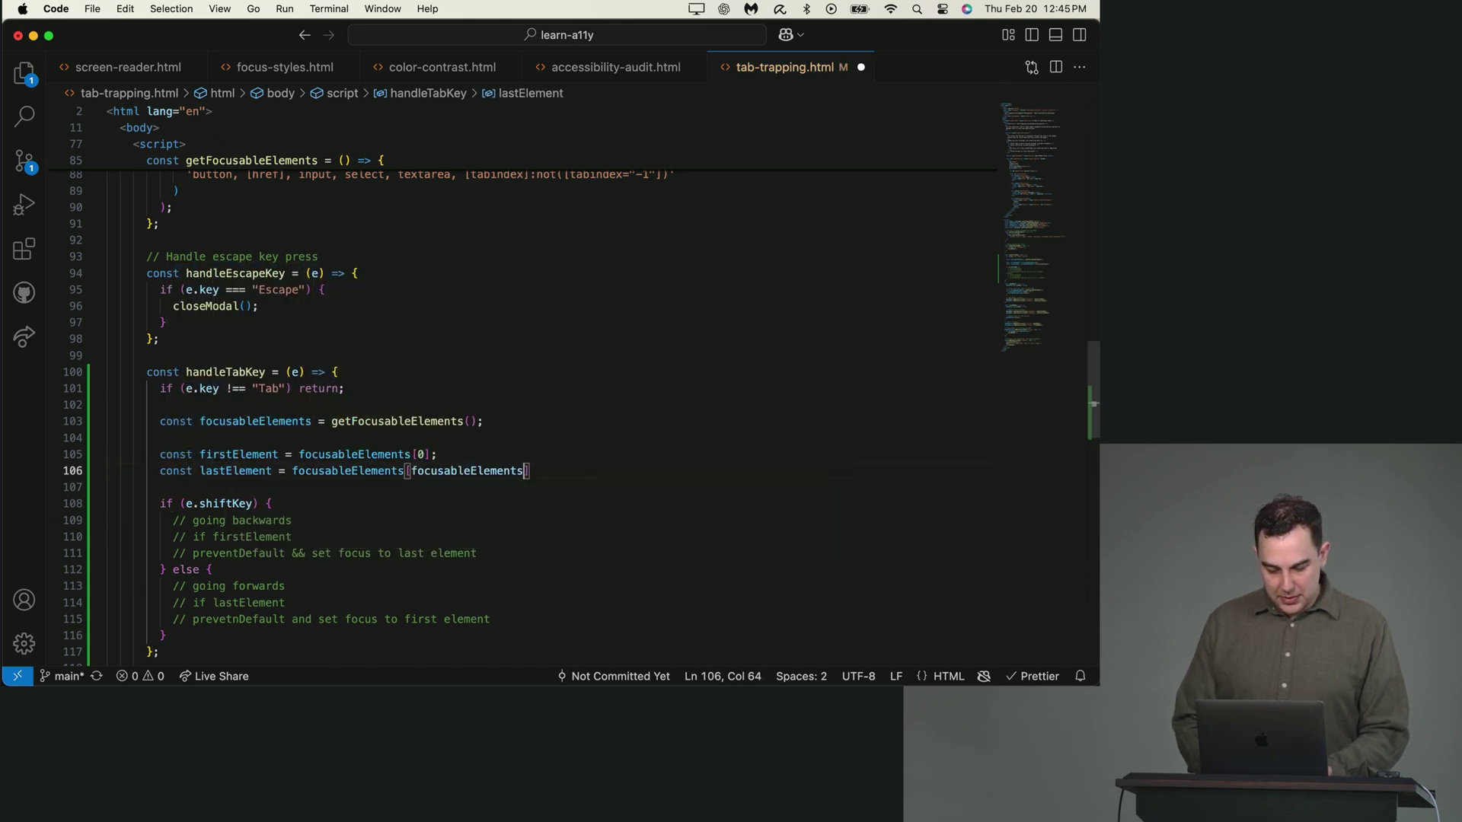
type(".leng")
key("Return")
type("- 1")
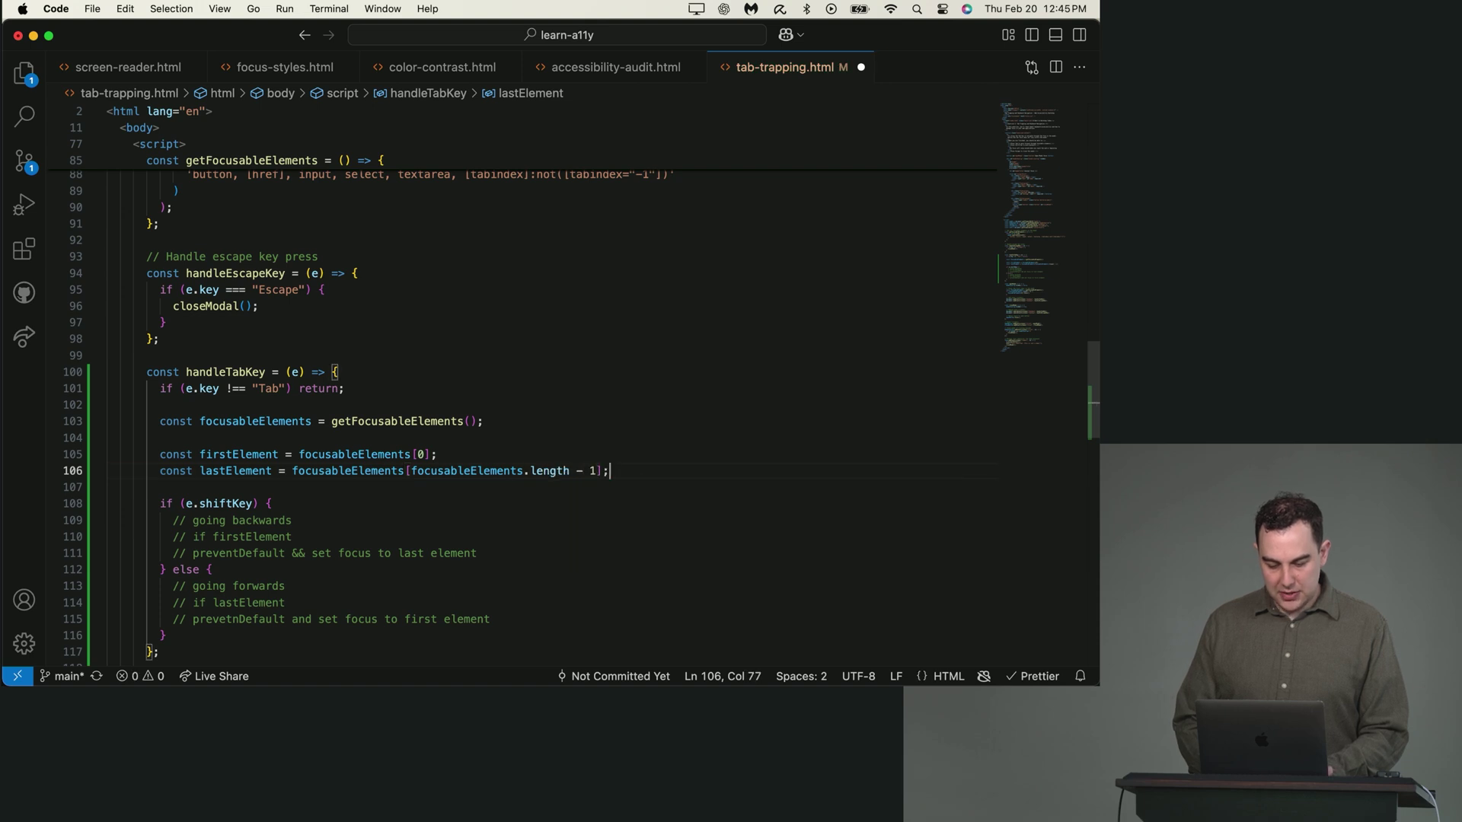
Step: Set currentElement to document.activeElement and log firstElement, lastElement and currentElement
key("Return")
key("Return")
type("con")
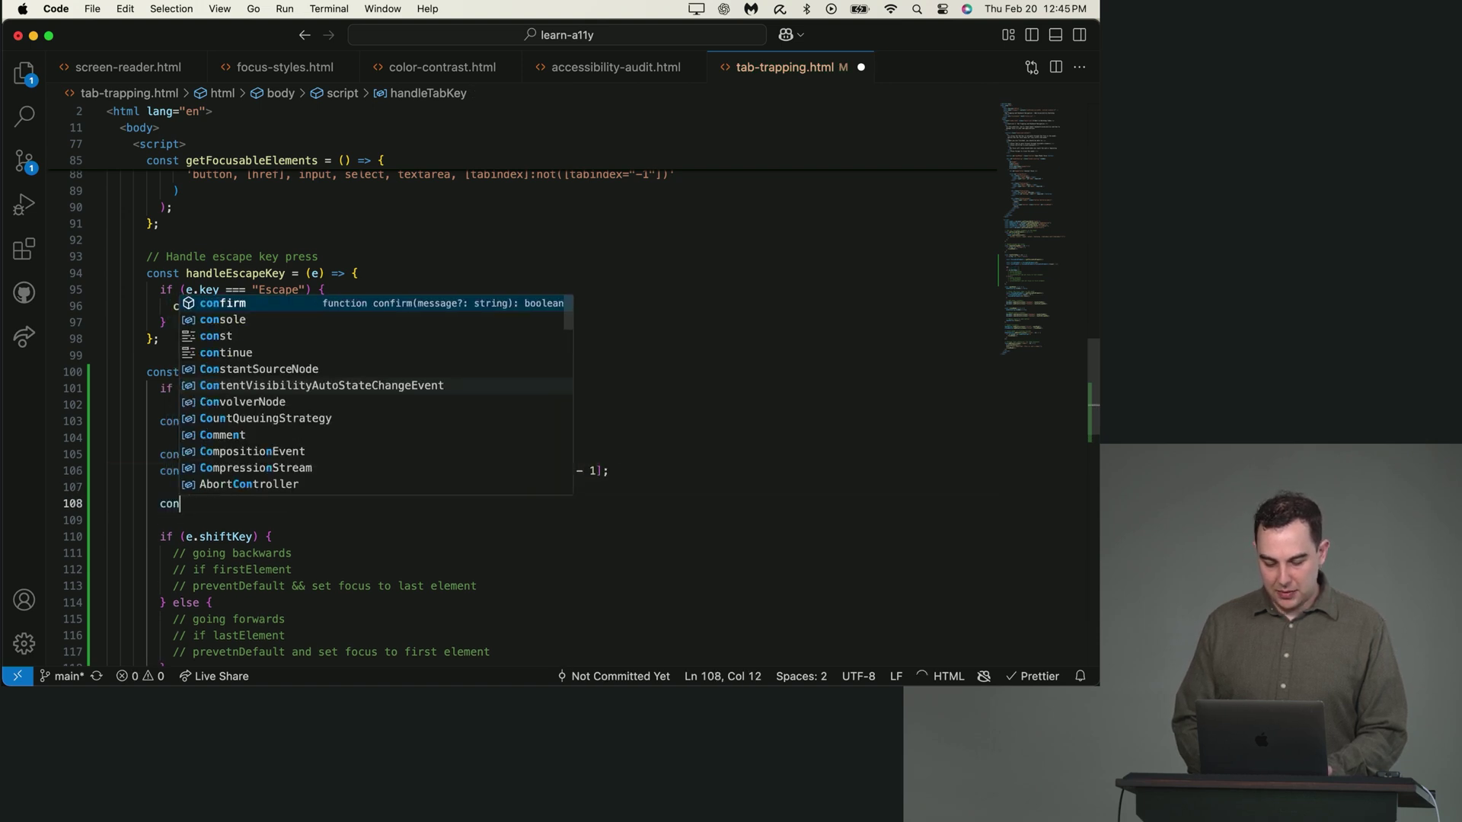
type("st currentElement = ")
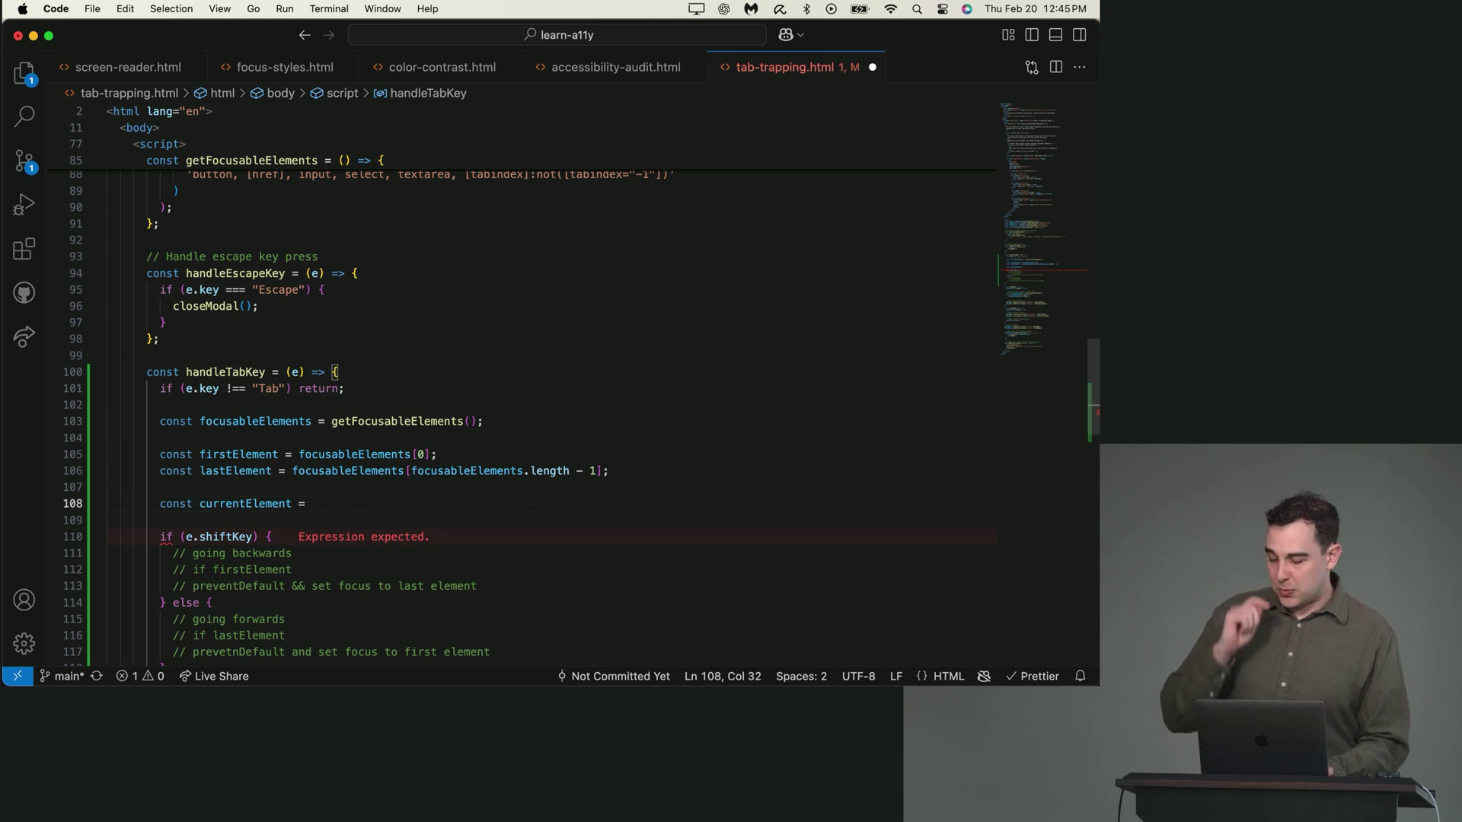
type("docum")
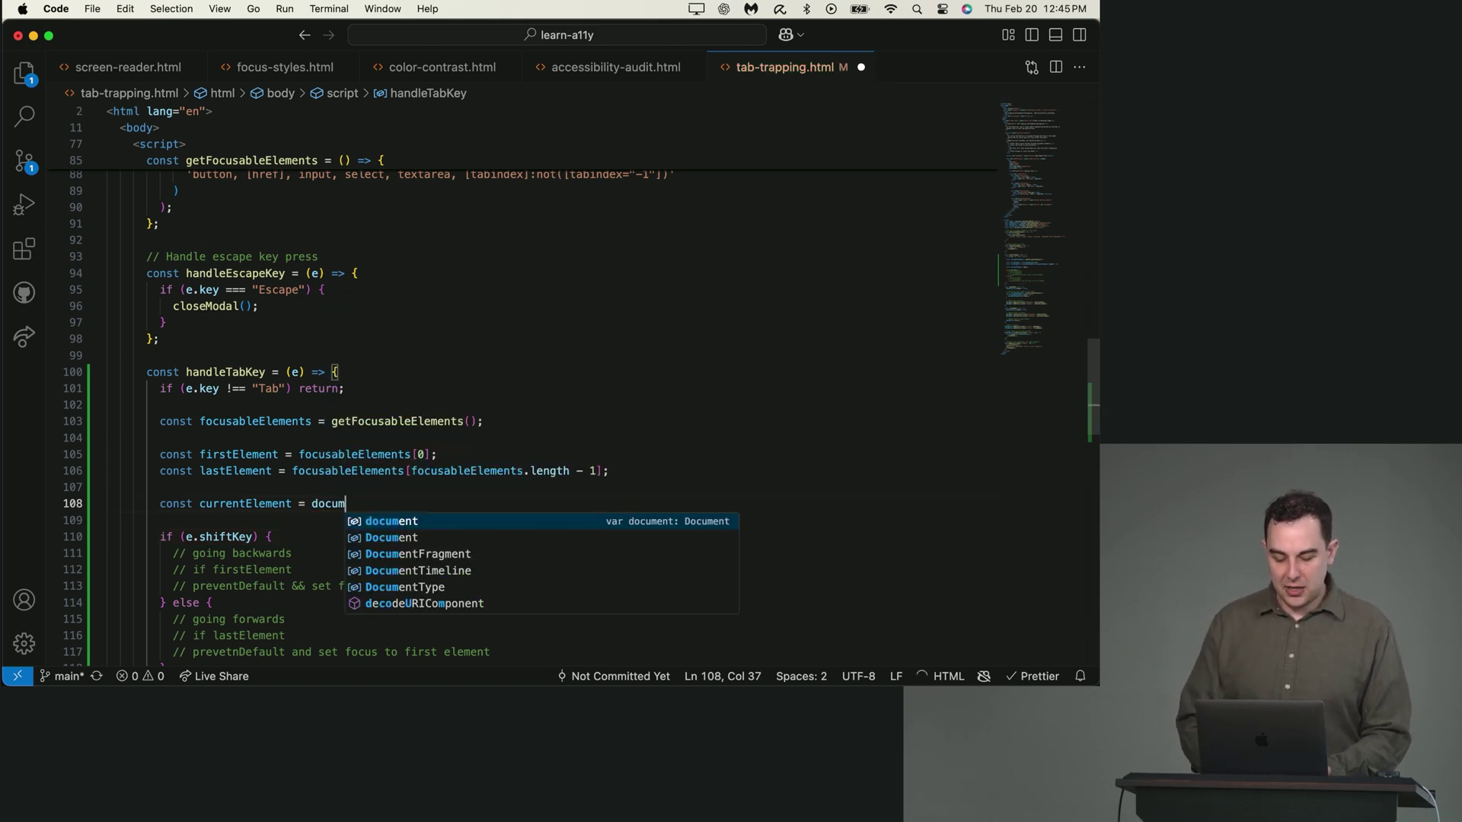
type("ent.act")
key("Tab")
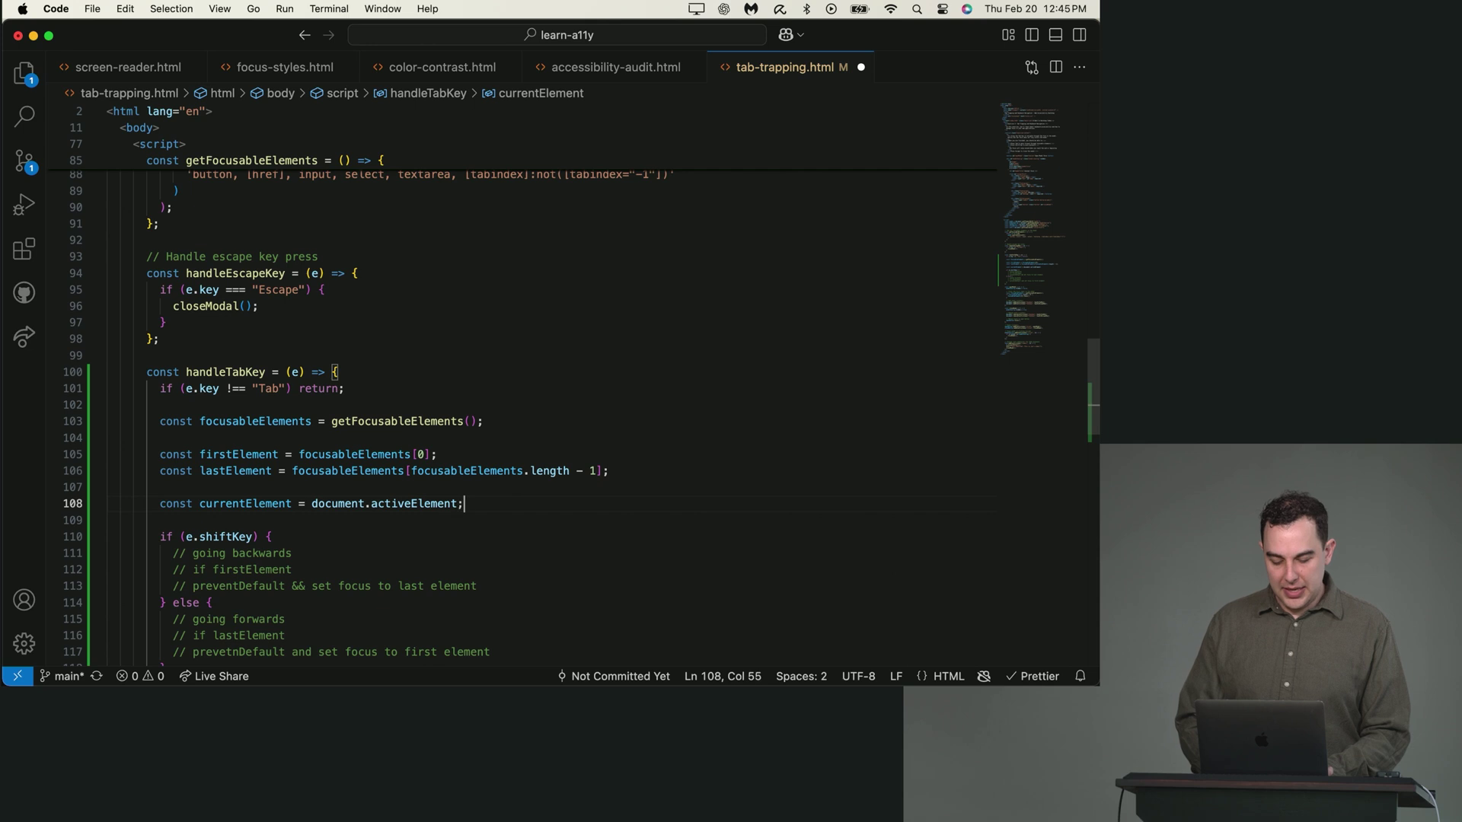
type(";")
key("Return")
key("Return")
type("console.log(")
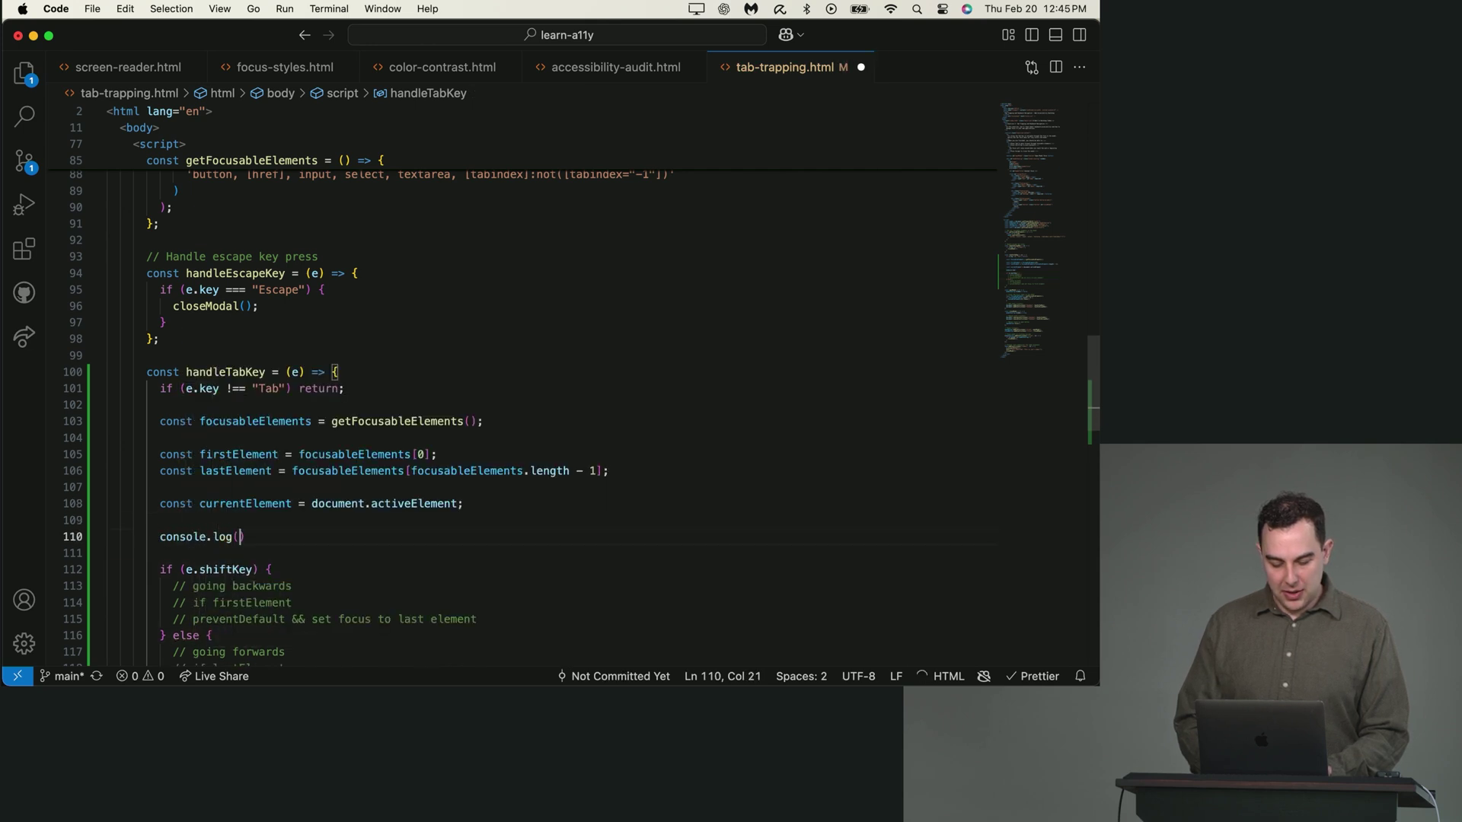
type("firstElement, las")
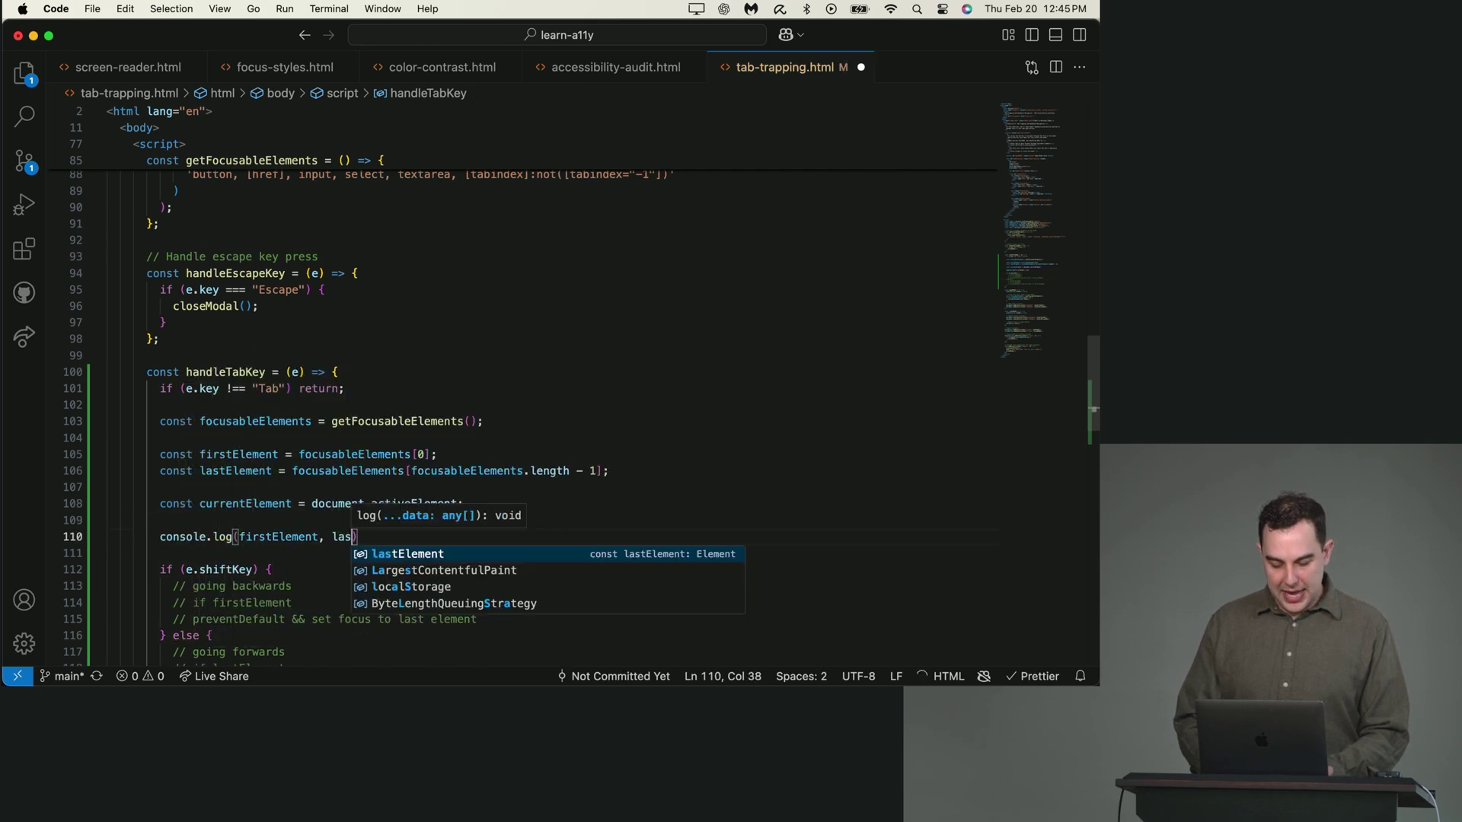
key("Tab")
type(", c")
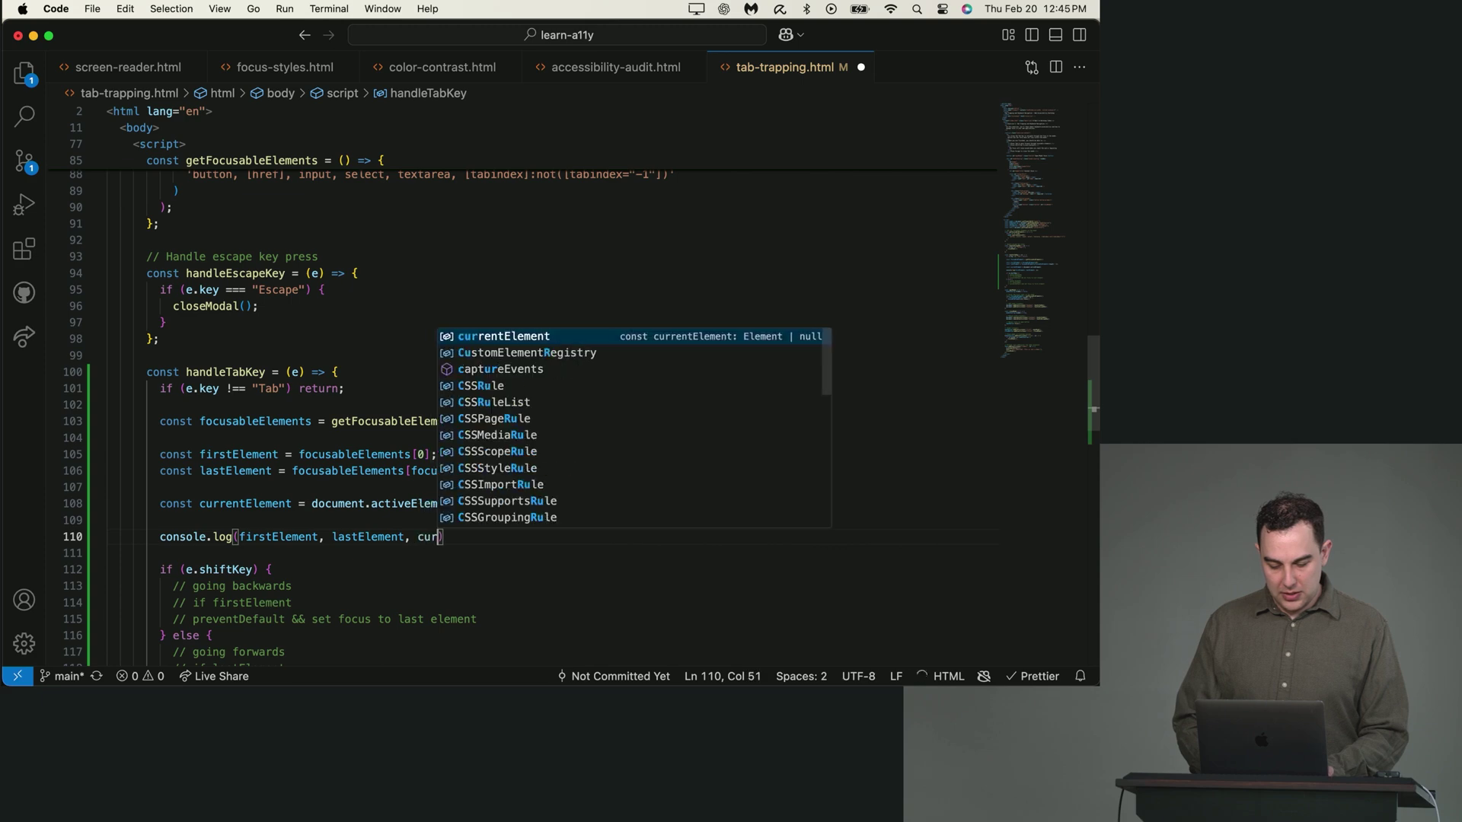
key("Tab")
key("super+Tab")
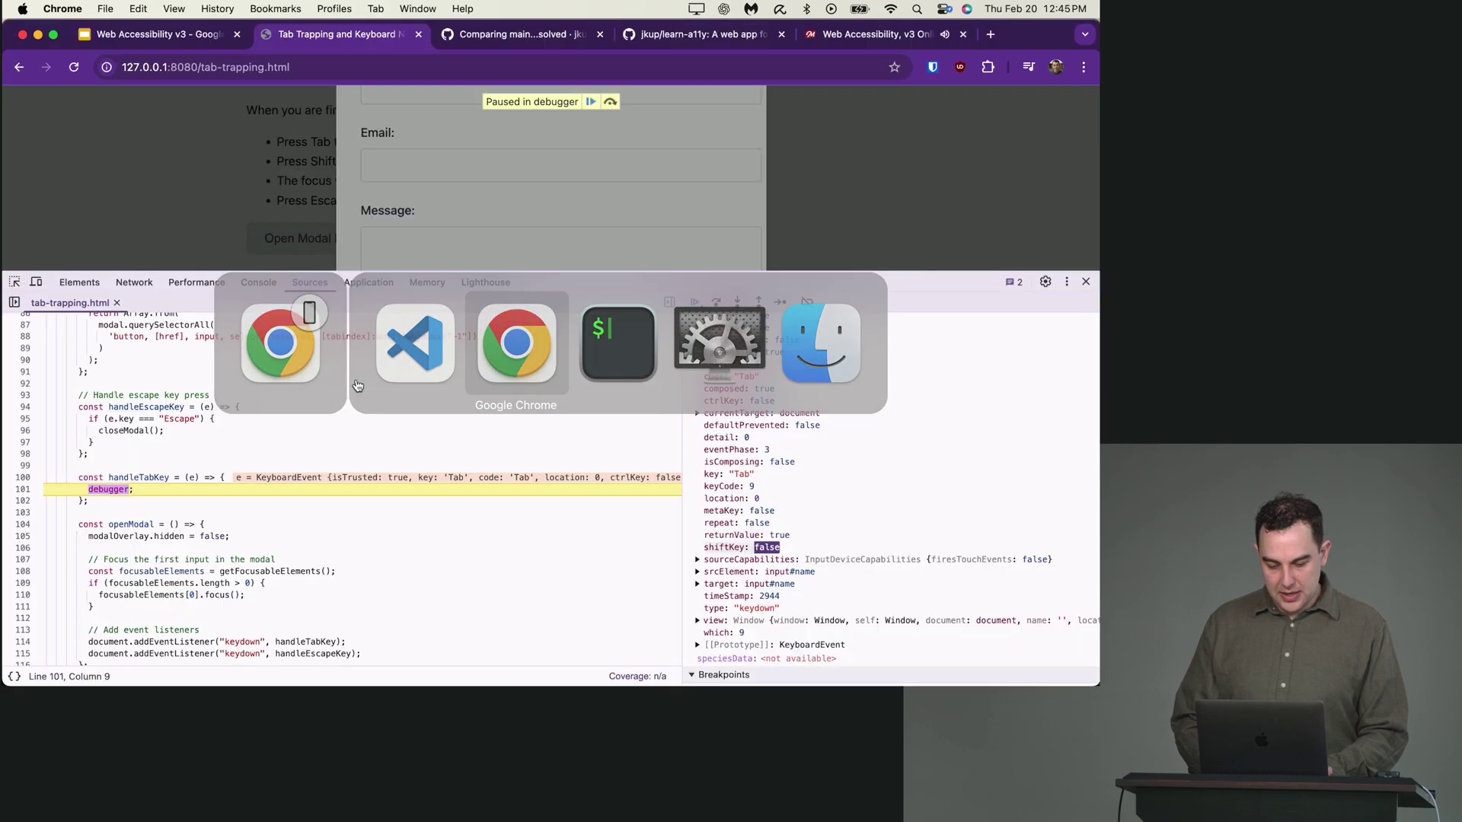
Step: Resume the paused script, open the modal form and Tab once to log elements
left_click(591, 104)
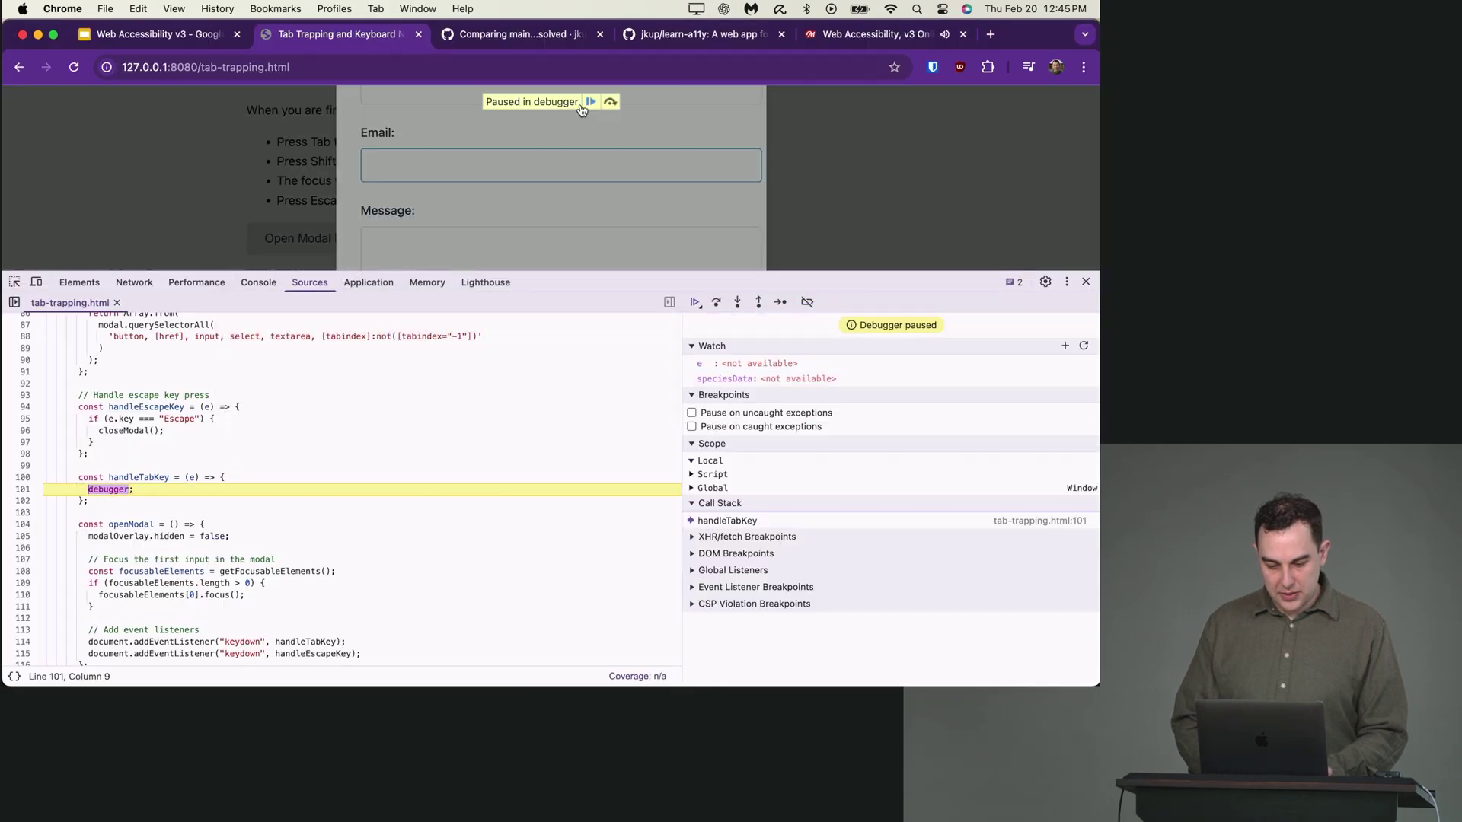
left_click(258, 283)
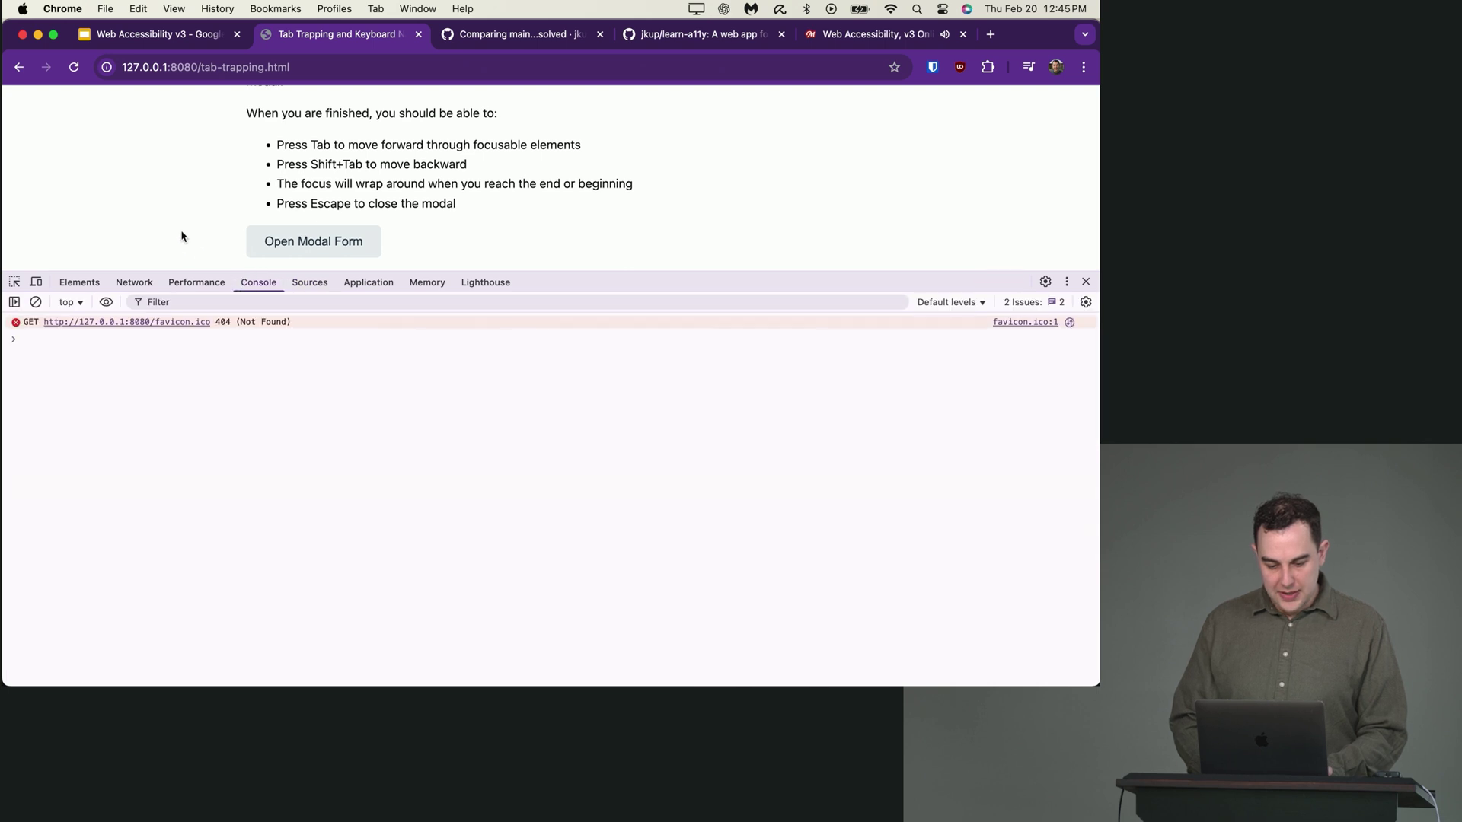
left_click(273, 244)
key("Tab")
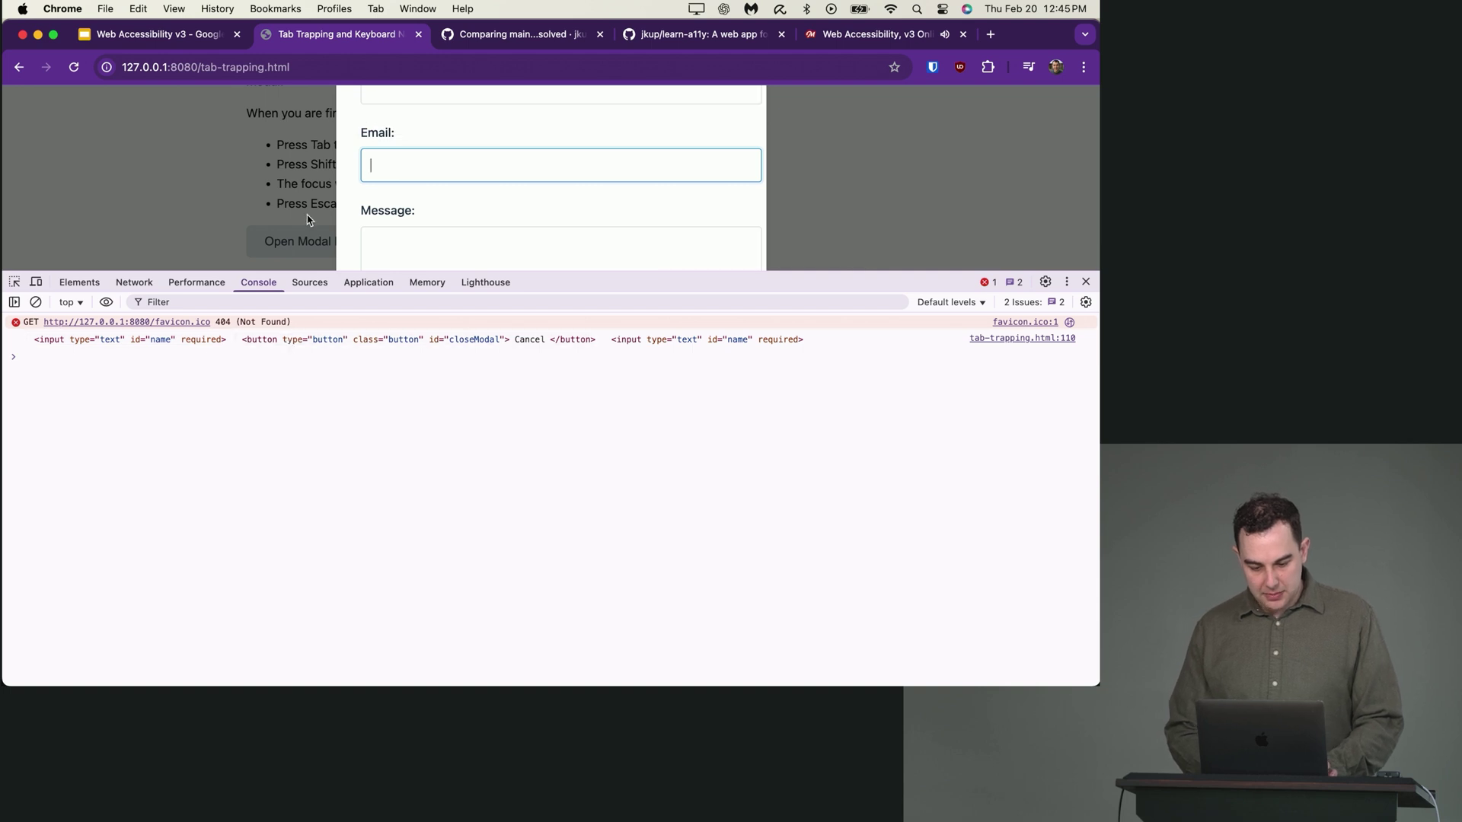
scroll(399, 215, "down", 1)
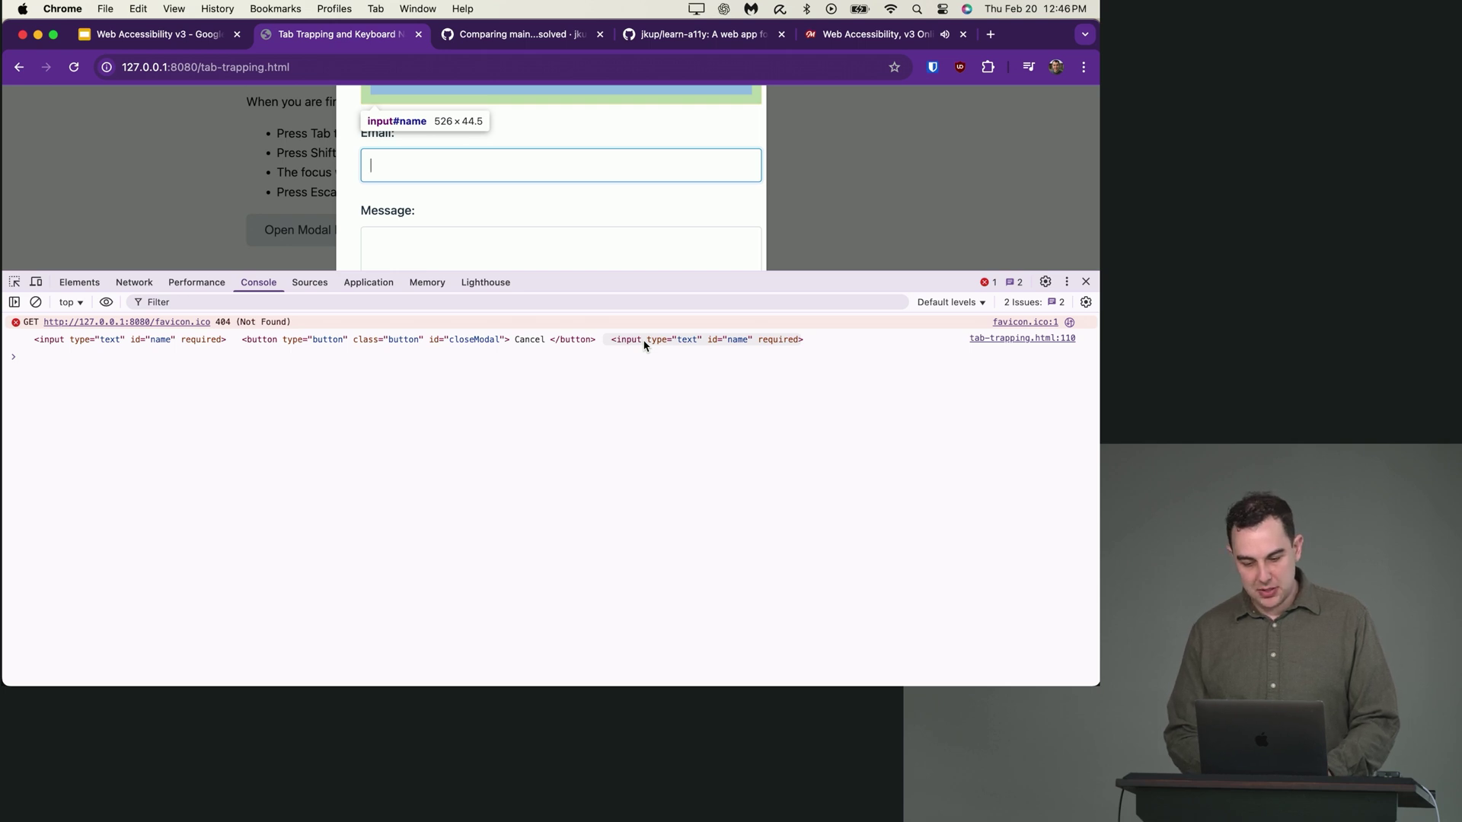
key("super+Tab")
type("if (")
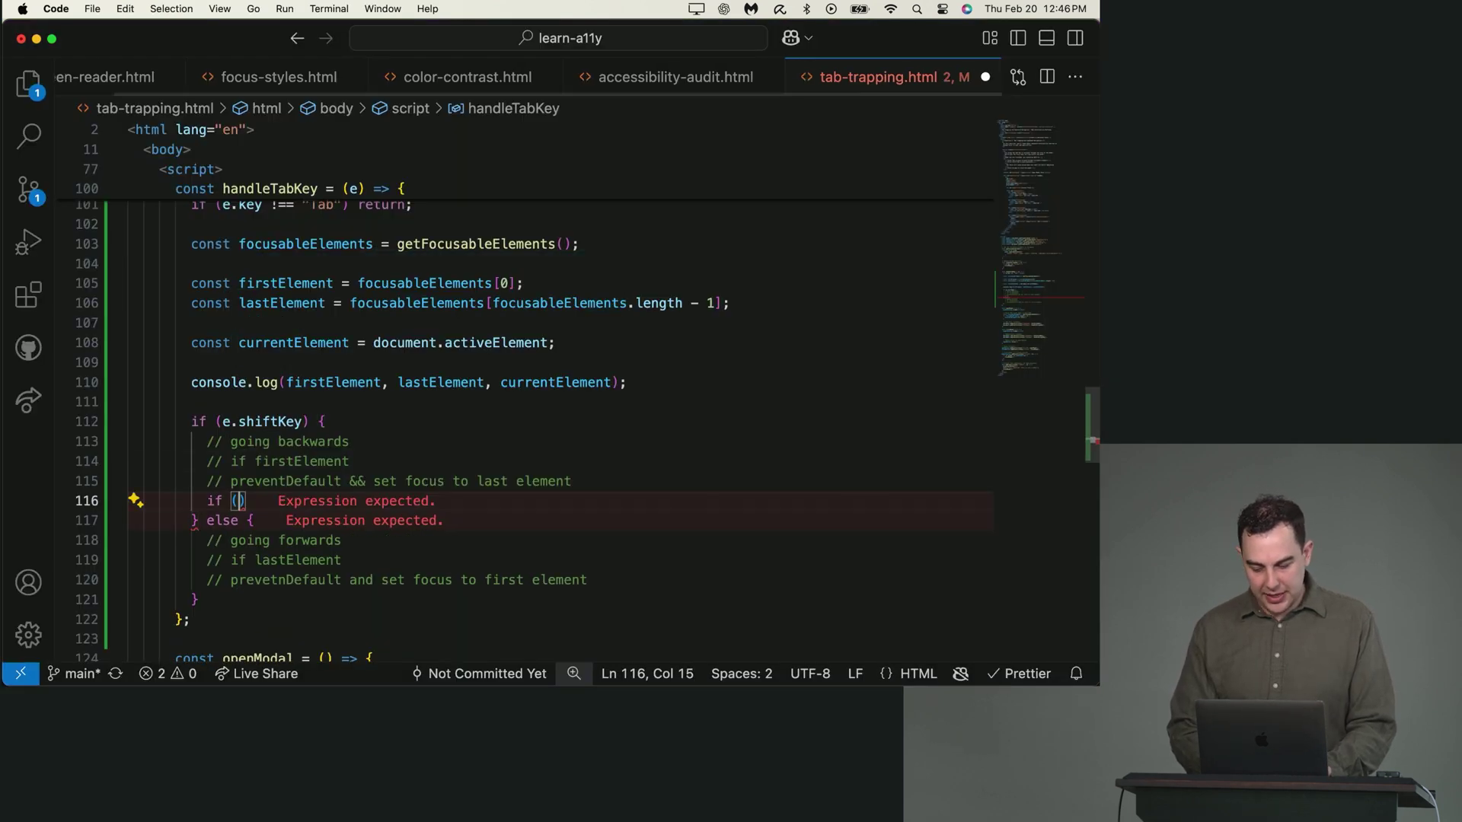
type("currentElement")
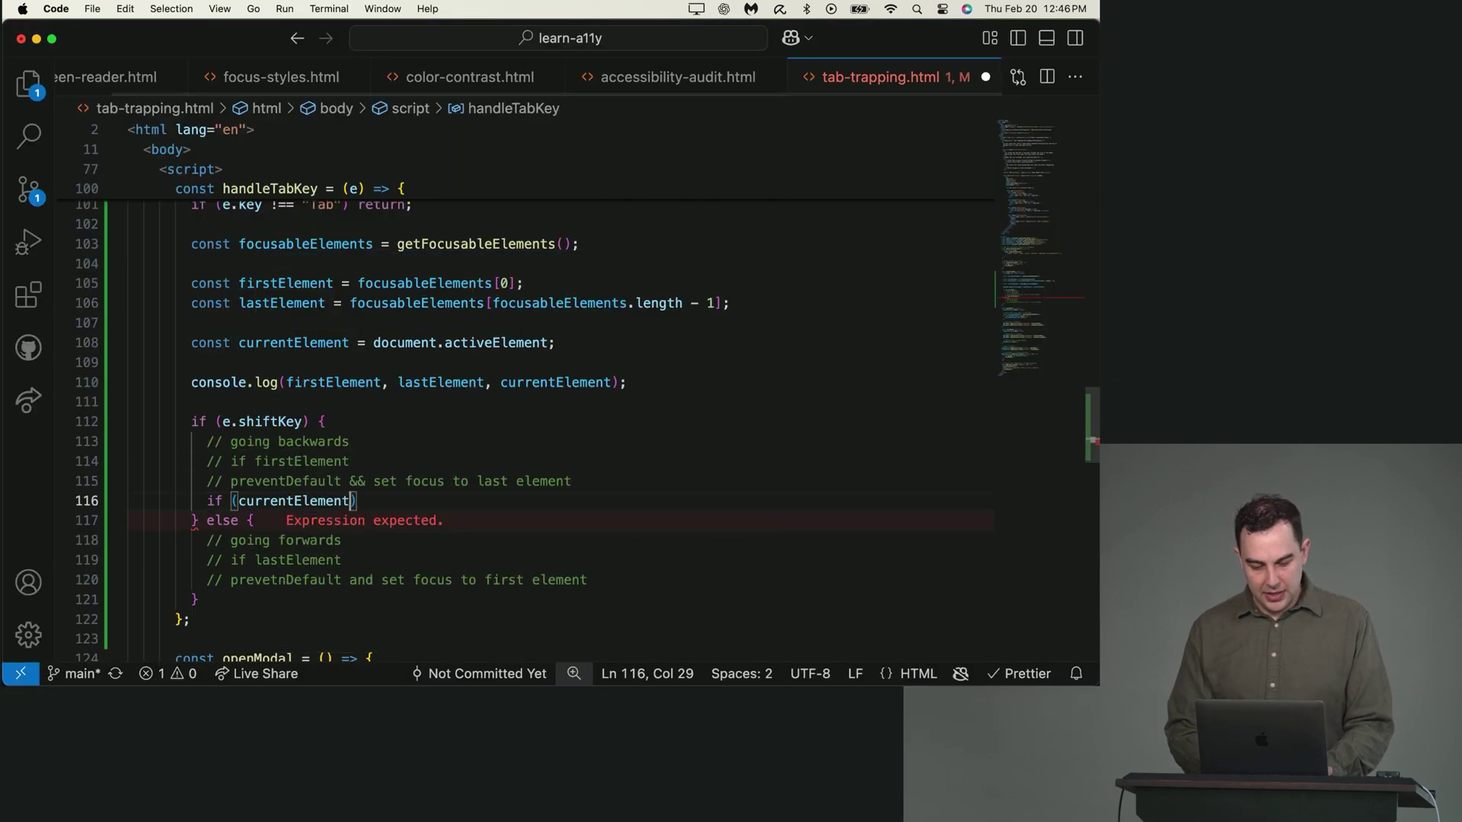
type("=== fi")
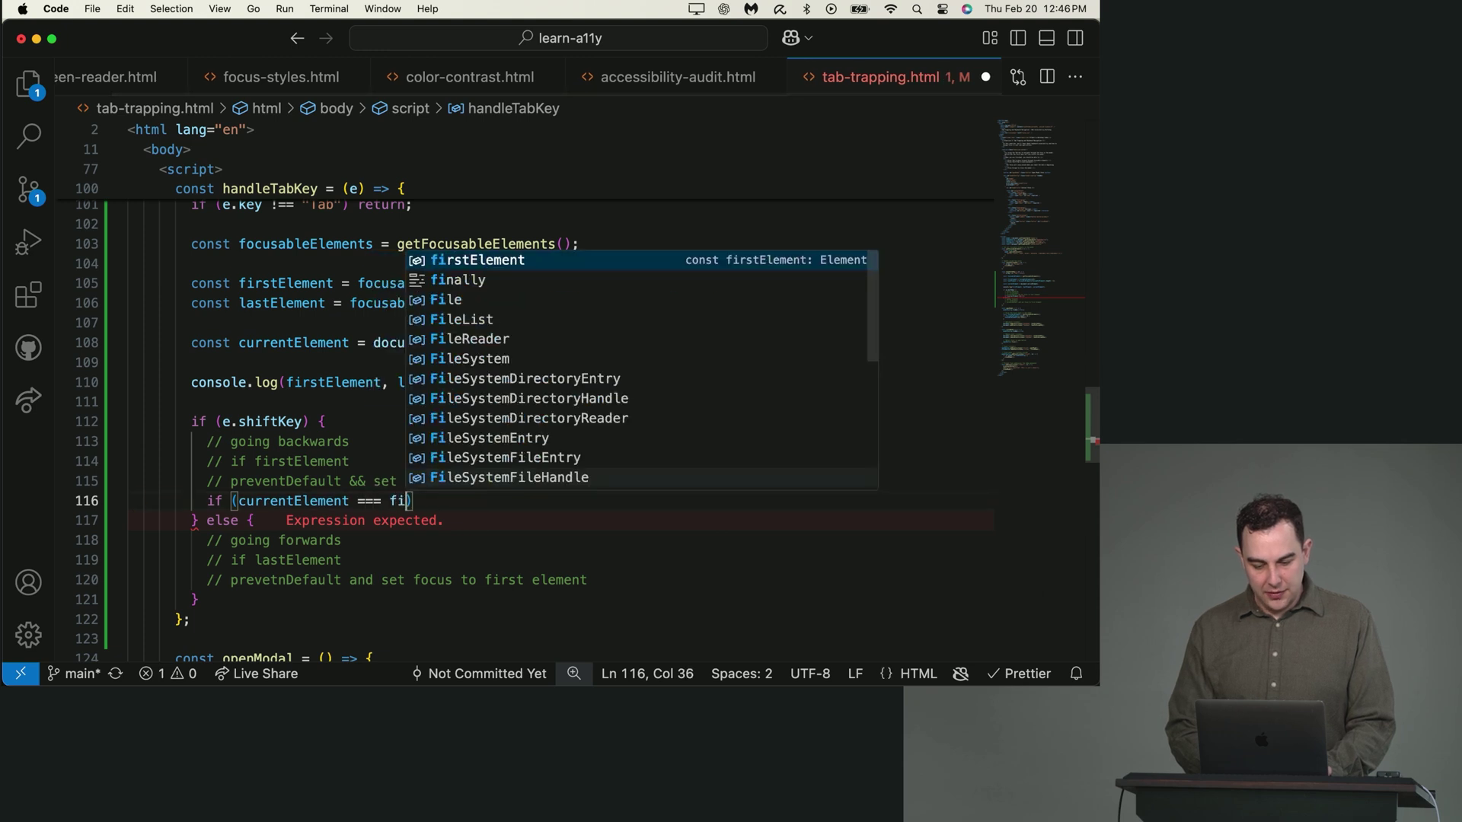
type("rs")
Step: When currentElement === firstElement going backwards, call e.preventDefault() and lastElement.focus(); save
key("Tab")
type("{")
key("Return")
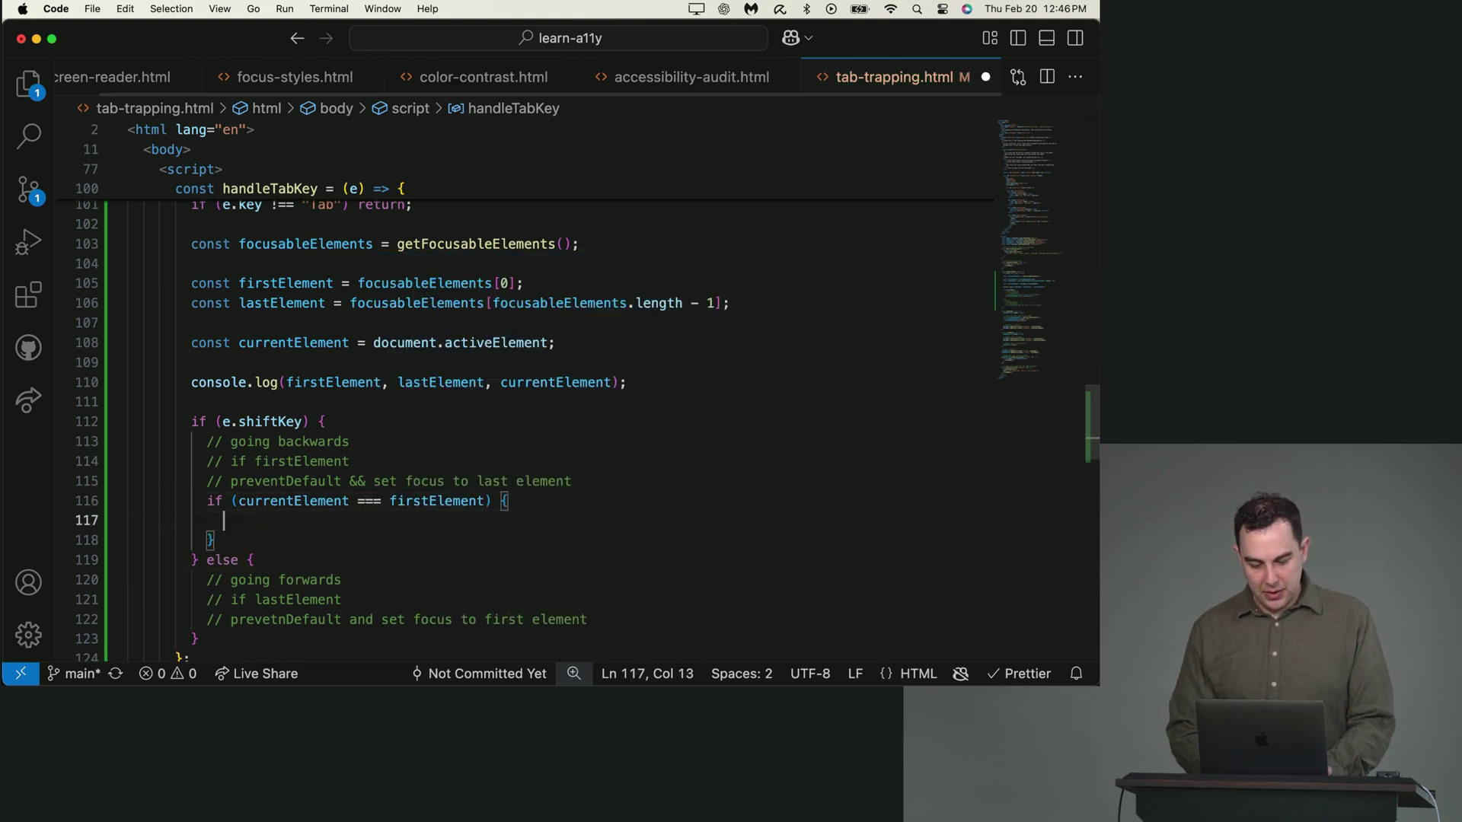
type("e.pre")
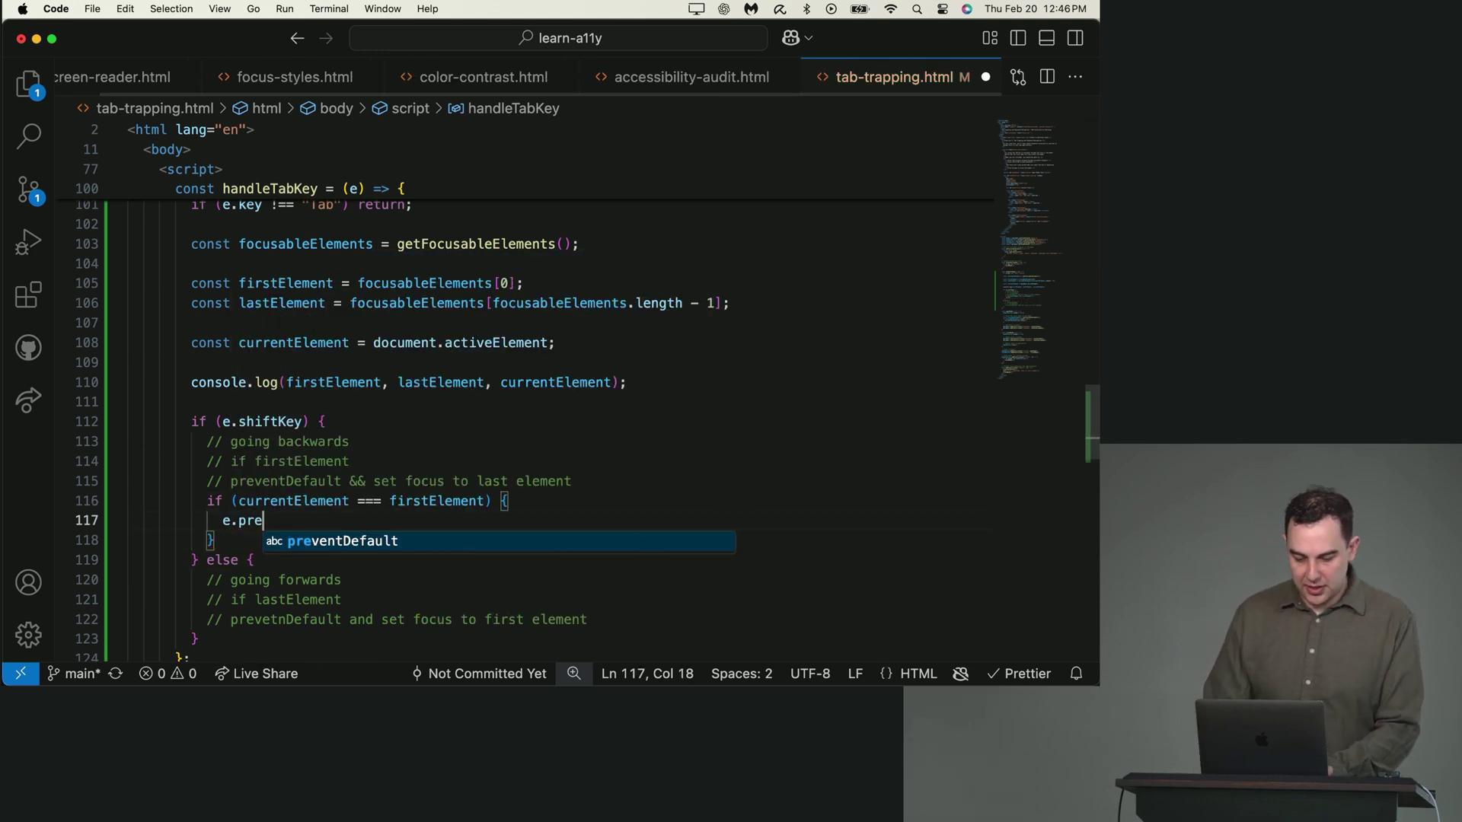
key("Tab")
type("();")
key("Return")
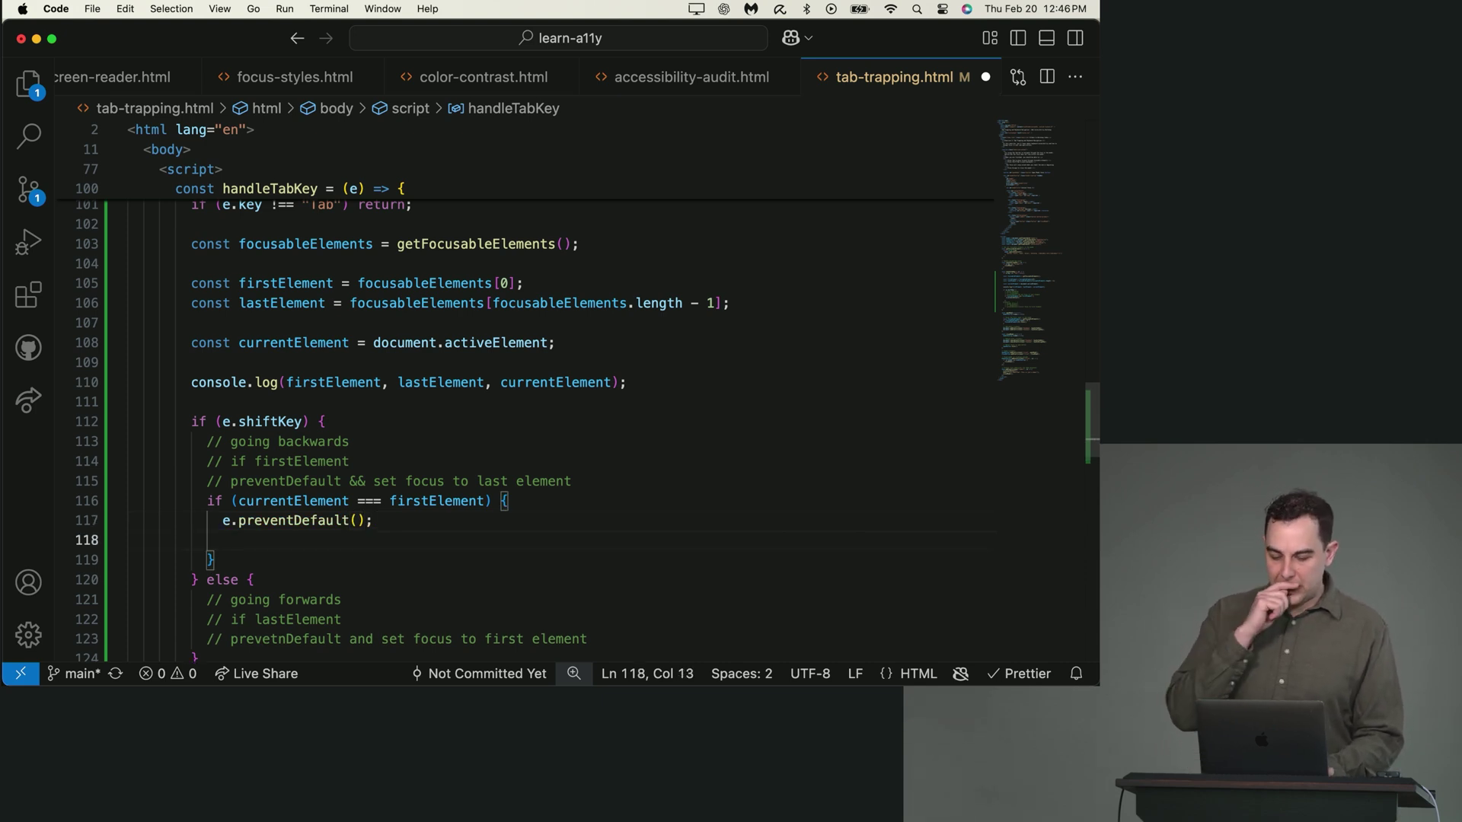
type("l")
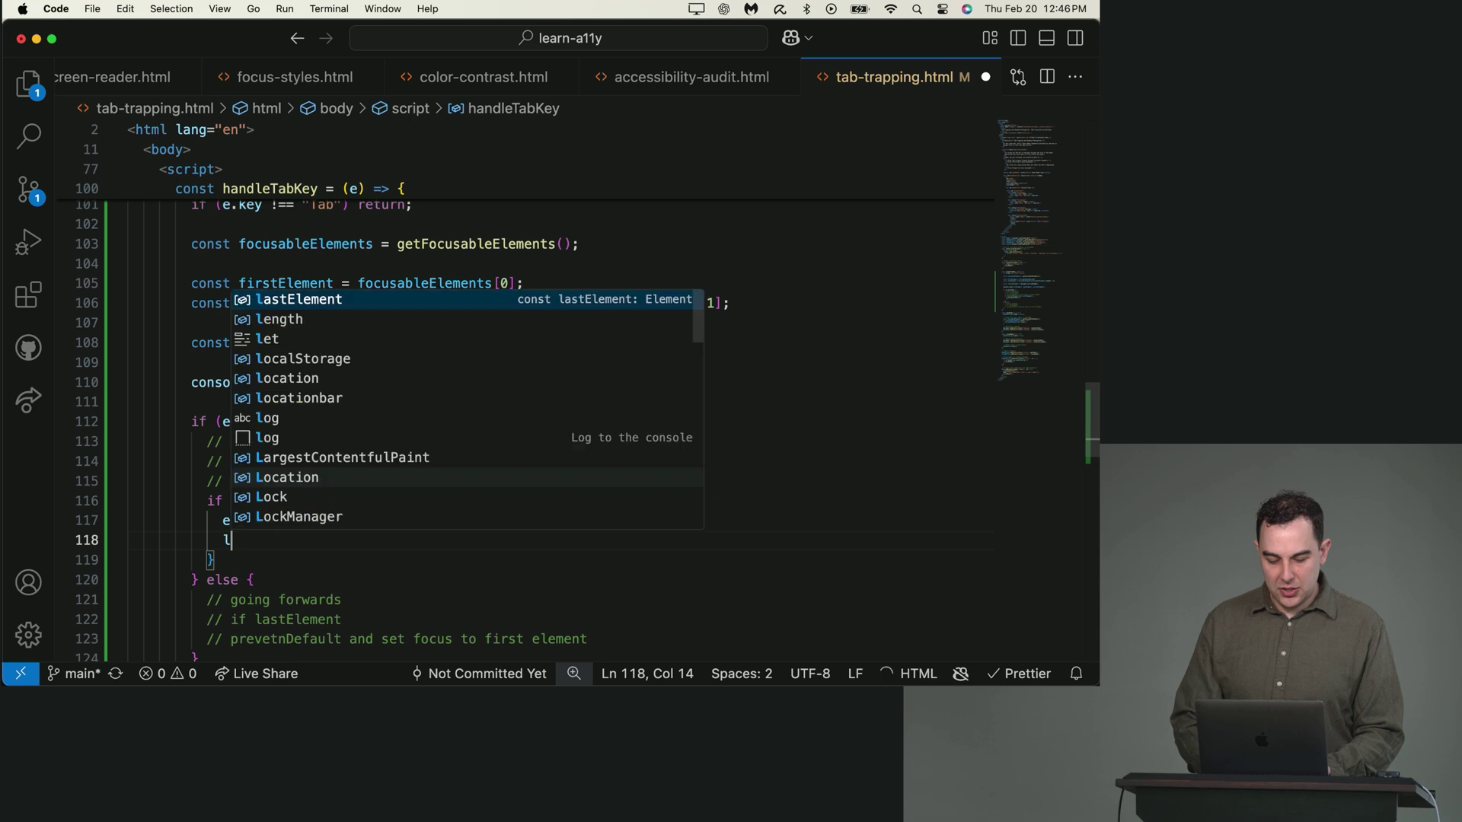
type("as")
key("Tab")
type(".focus()")
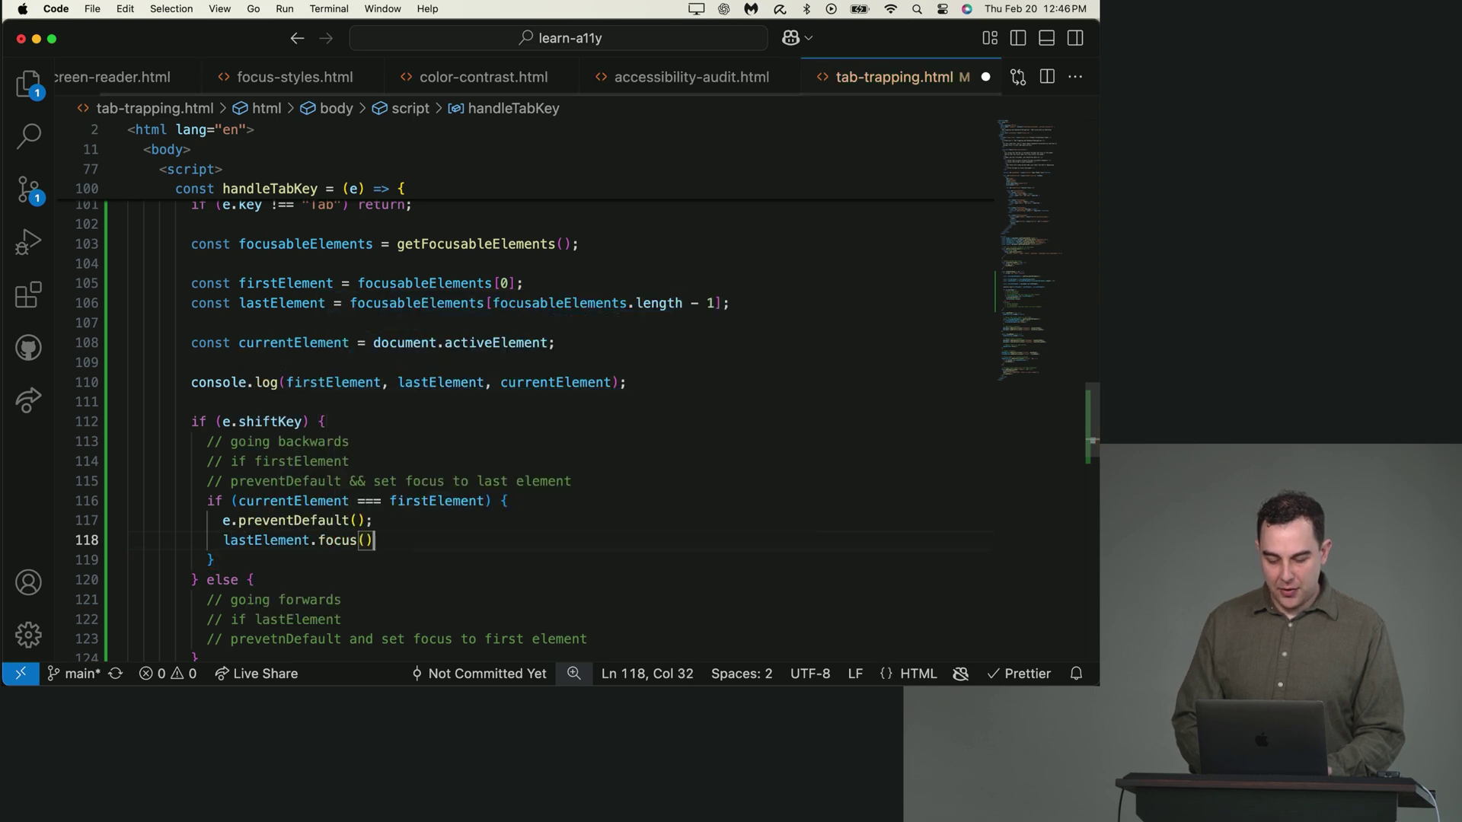
key("super+s")
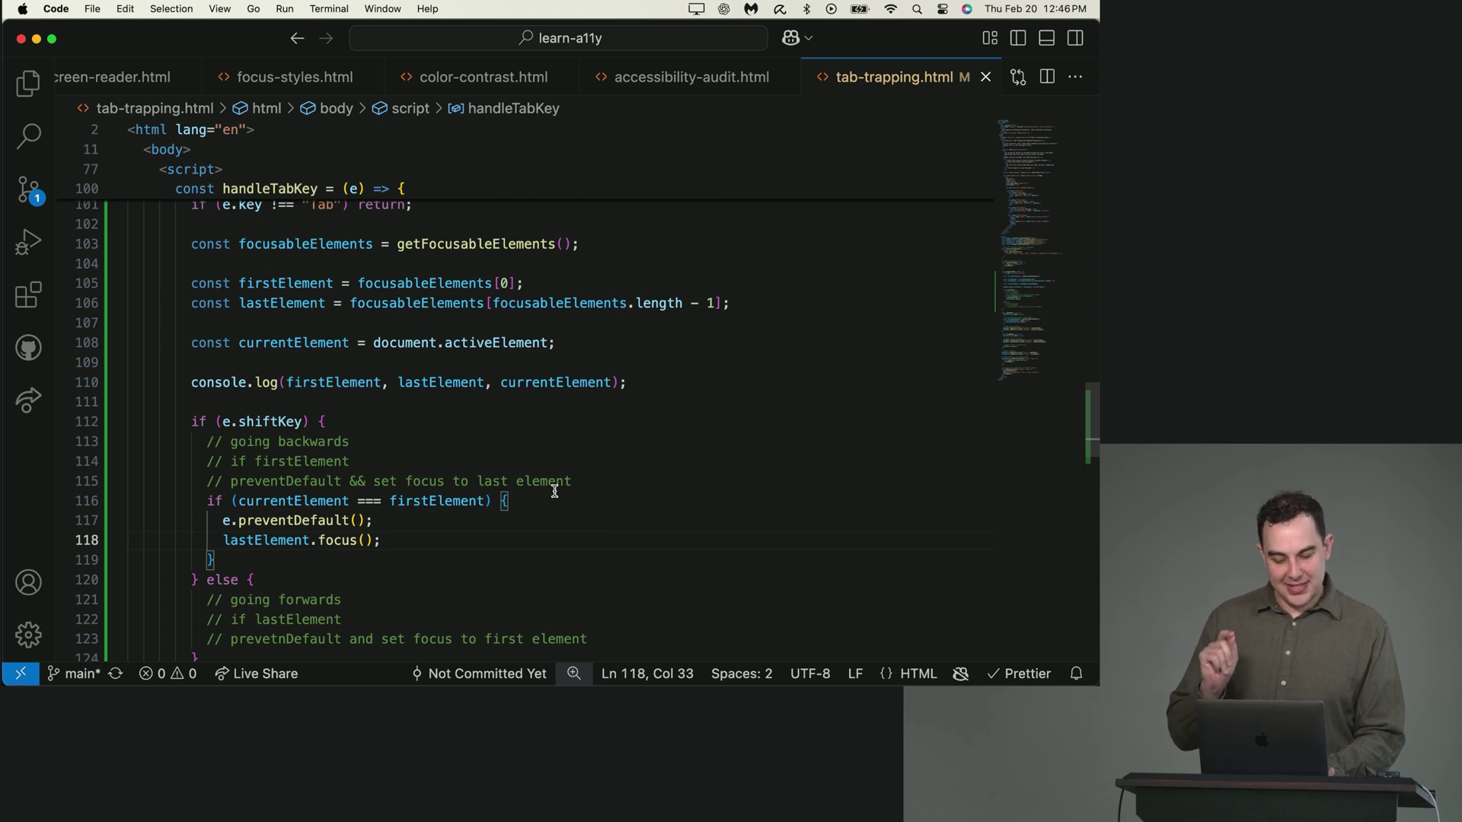
scroll(554, 491, "down", 2)
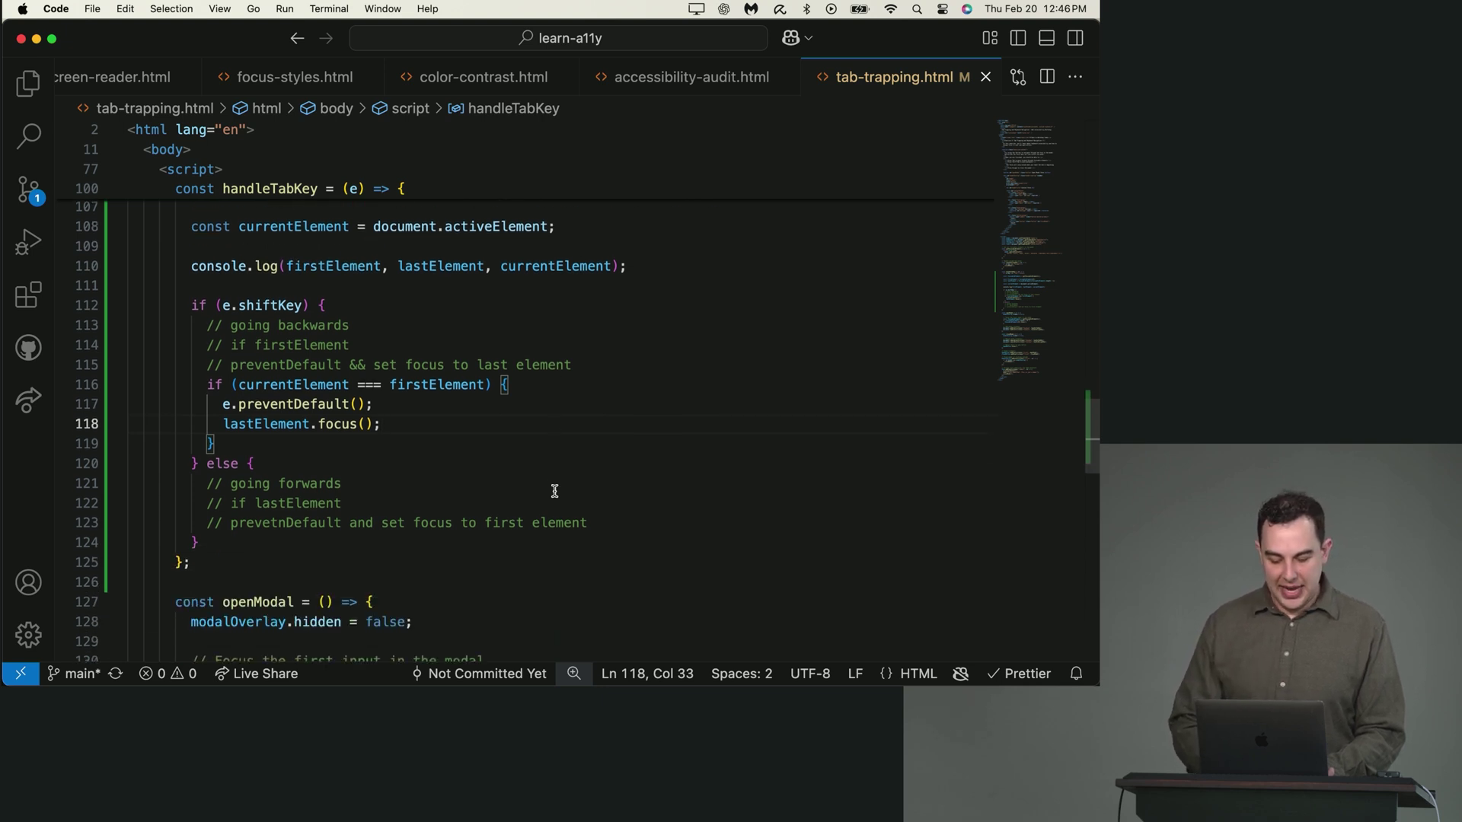
Step: Add if (currentElement === lastElement) calling e.preventDefault() and firstElement.focus() to the else branch
key("Return")
type("if (")
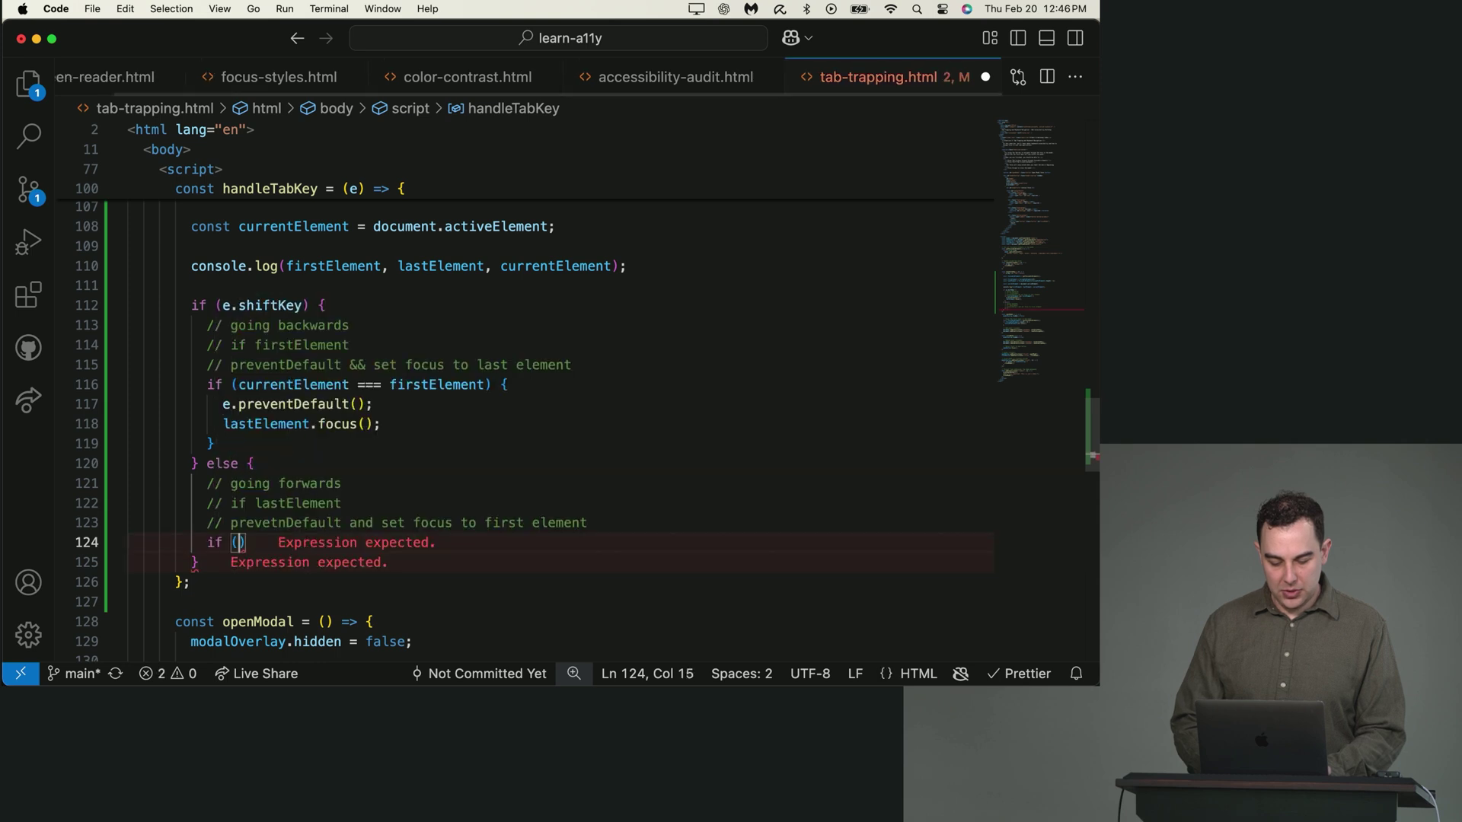
type("cur")
key("Tab")
type("=")
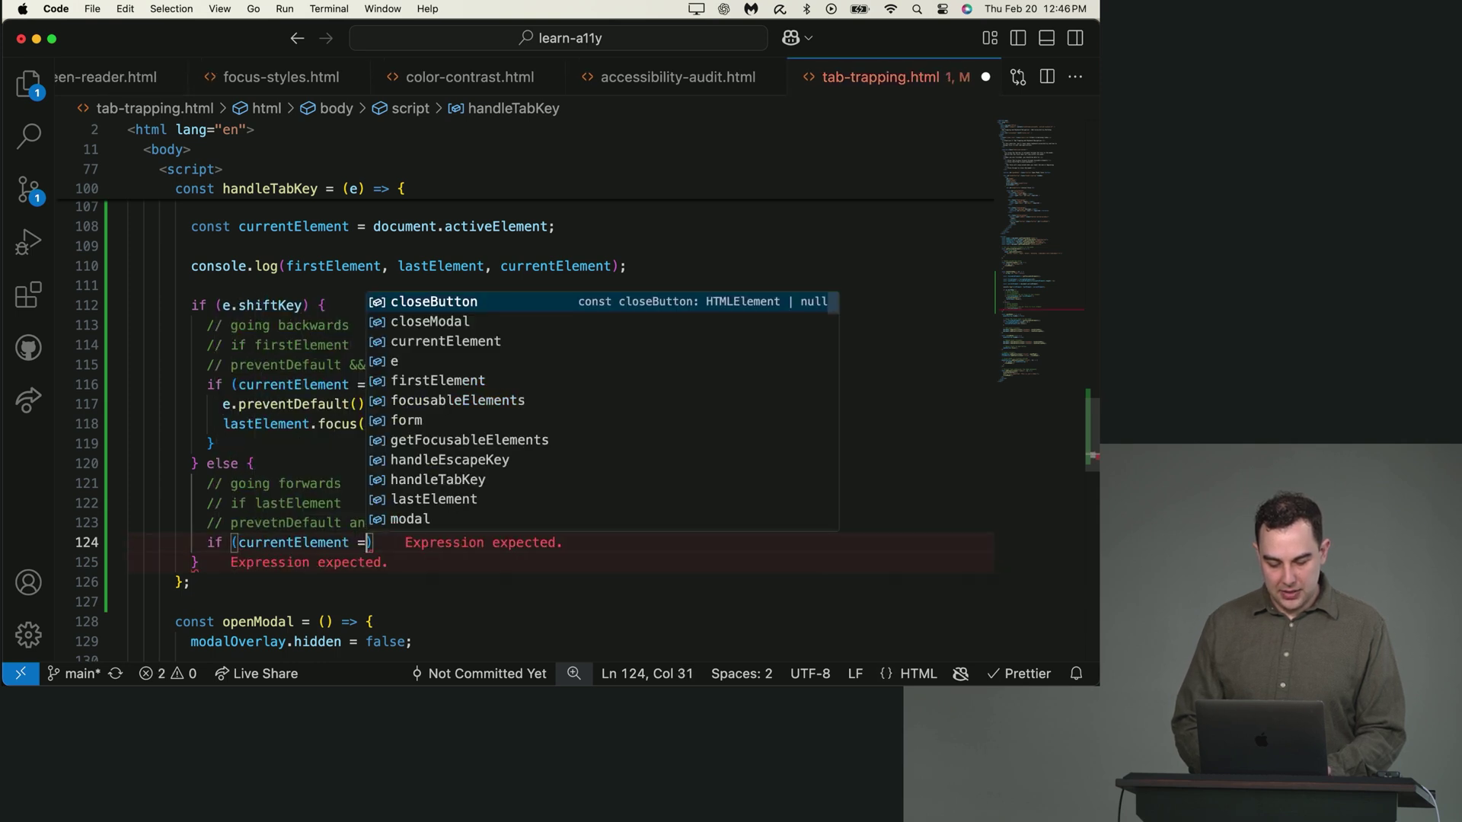
type("== las")
key("Tab")
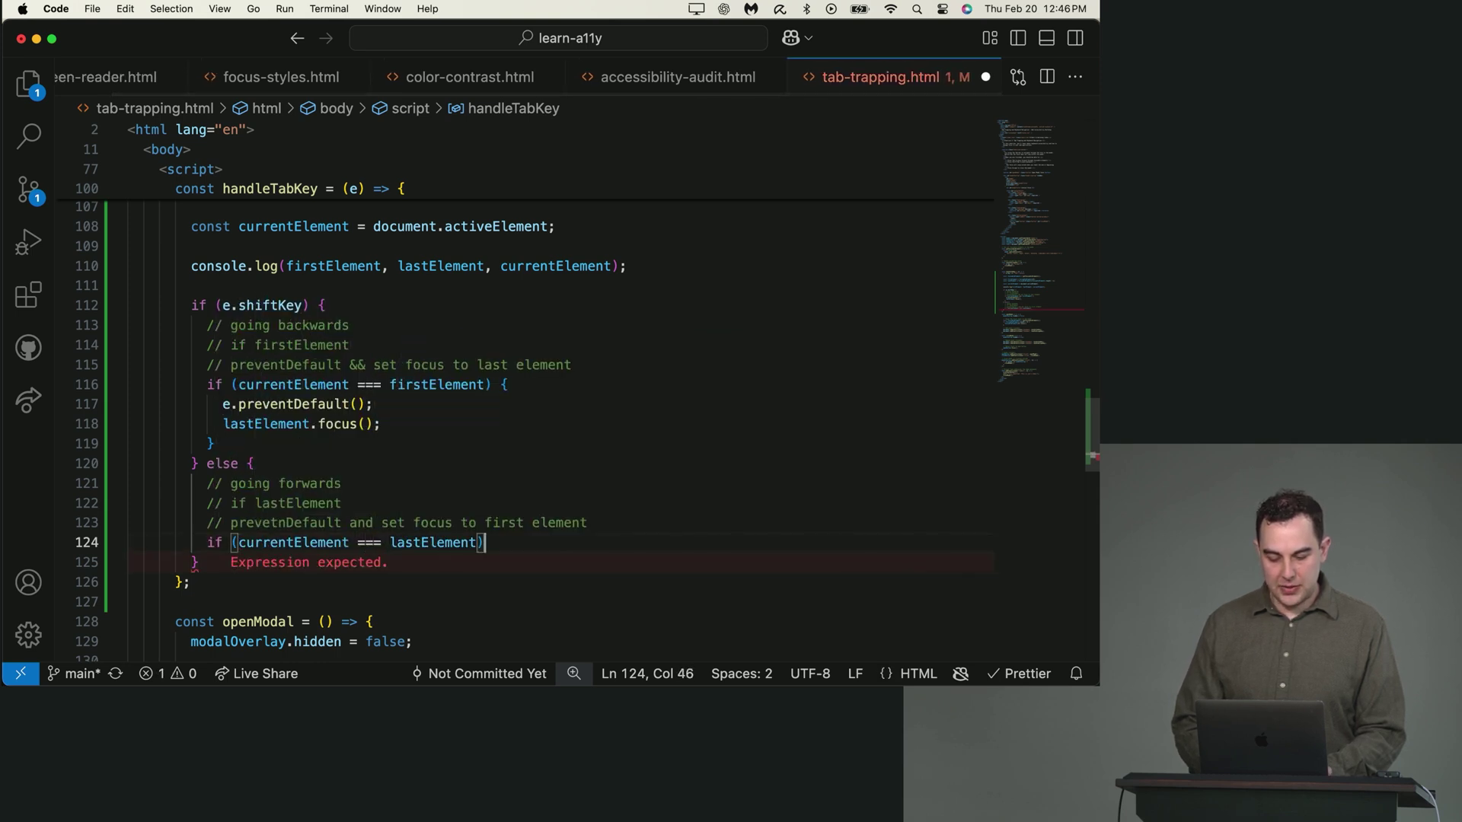
type("{")
key("Return")
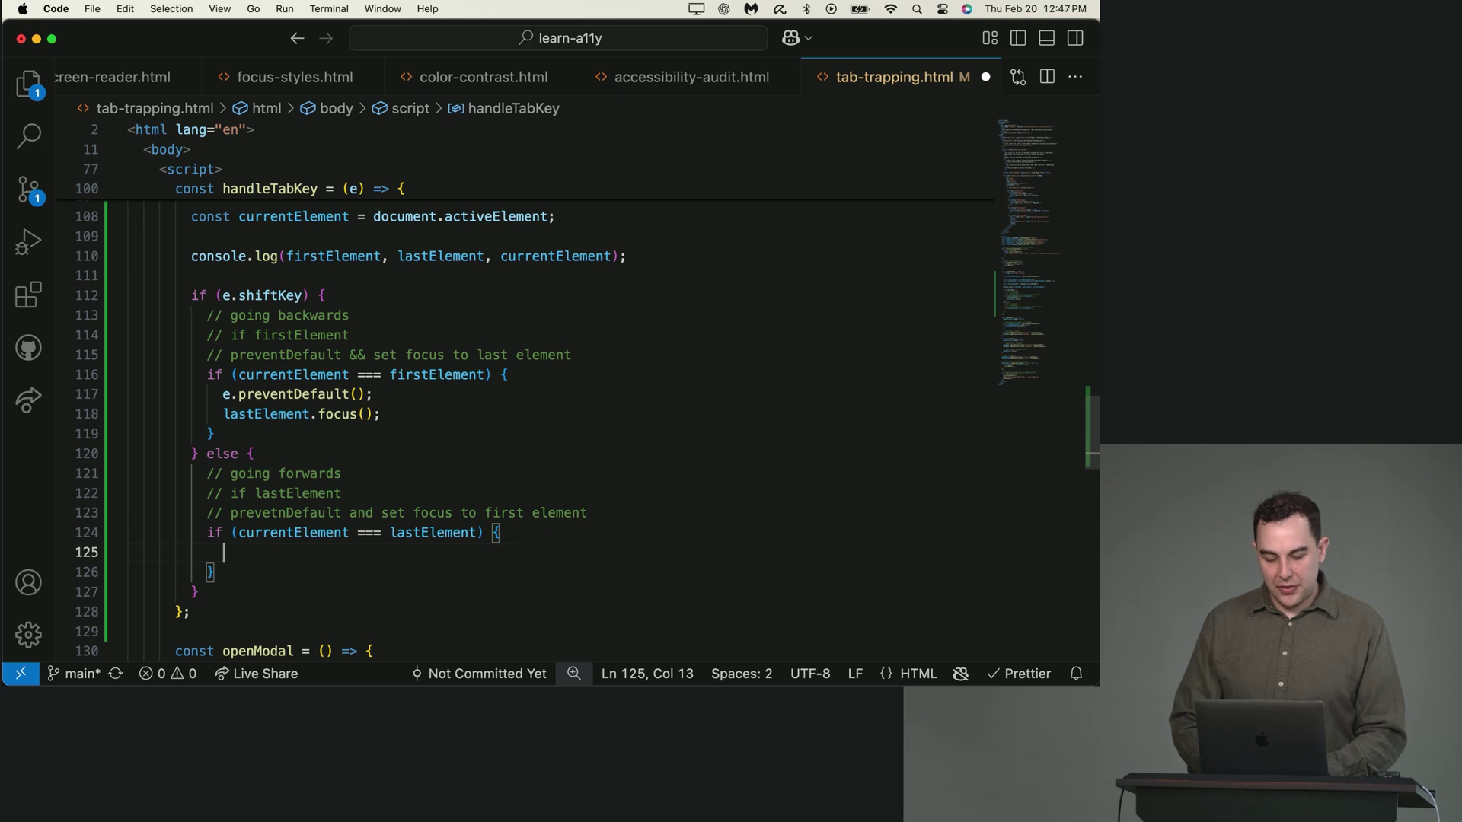
type("e.pr")
key("Tab")
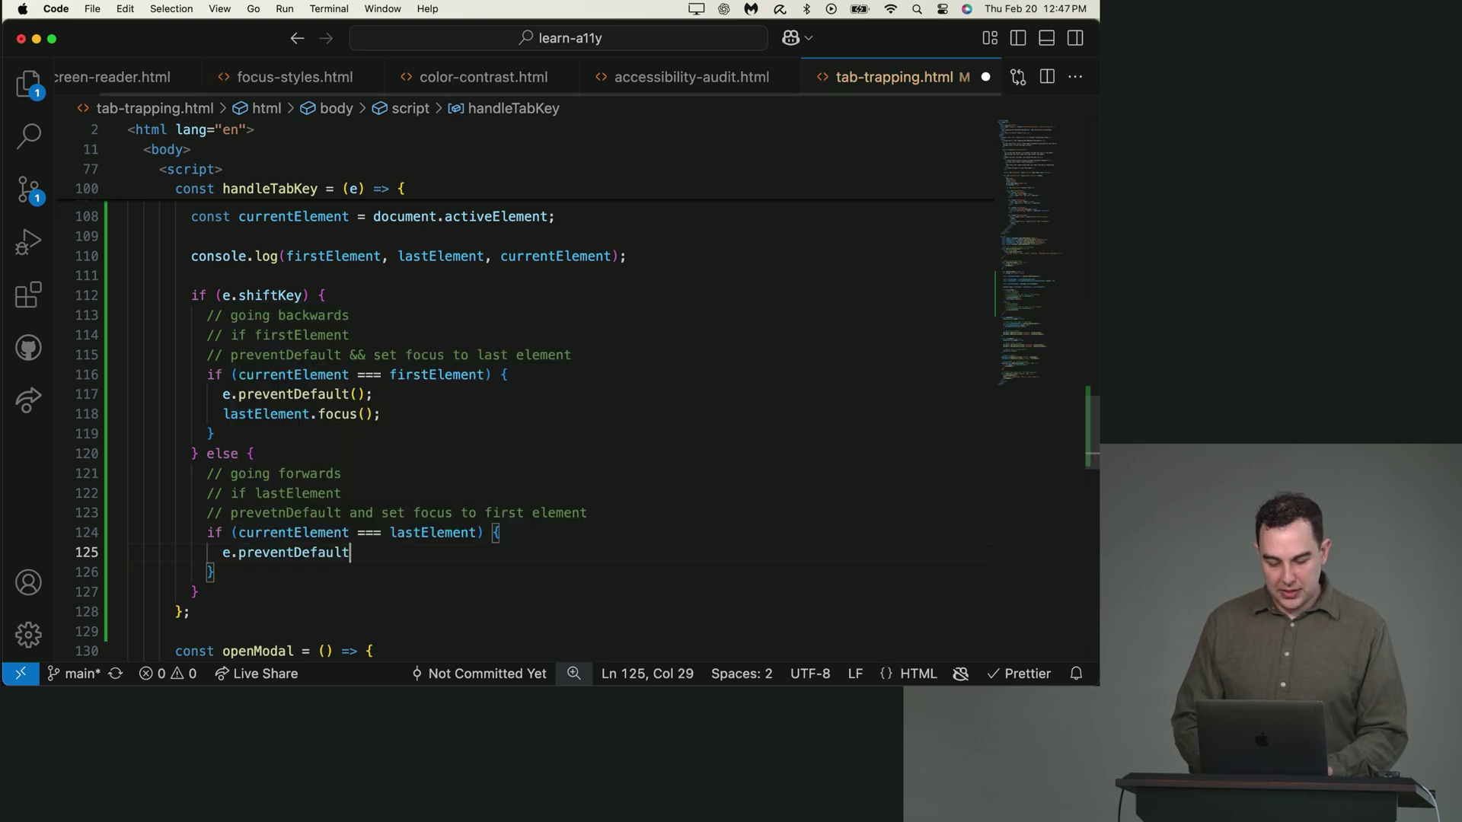
type("();")
key("Return")
type("fir")
key("Tab")
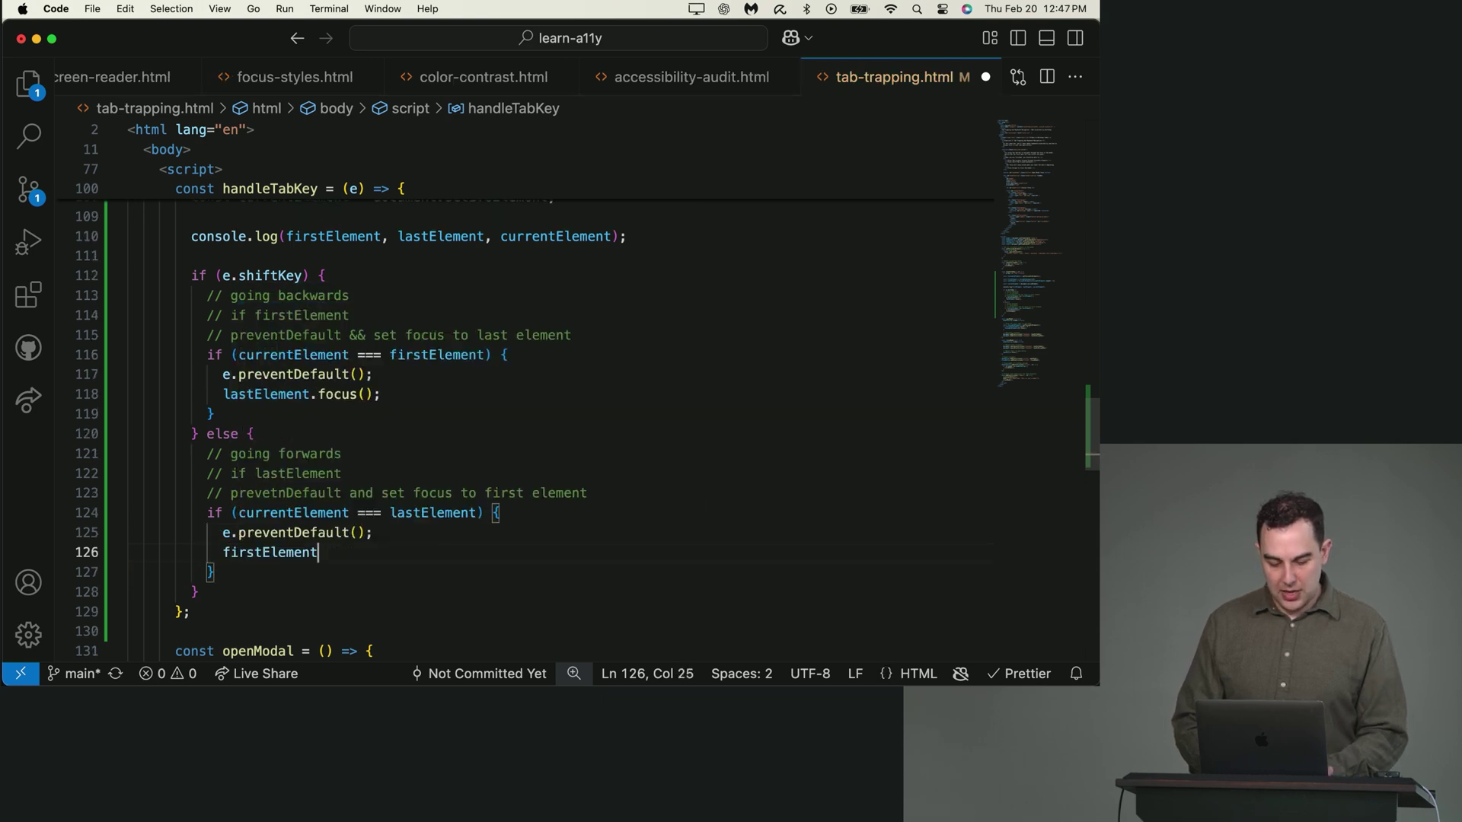
type(".first")
key("BackSpace")
key("BackSpace")
key("BackSpace")
type("fo")
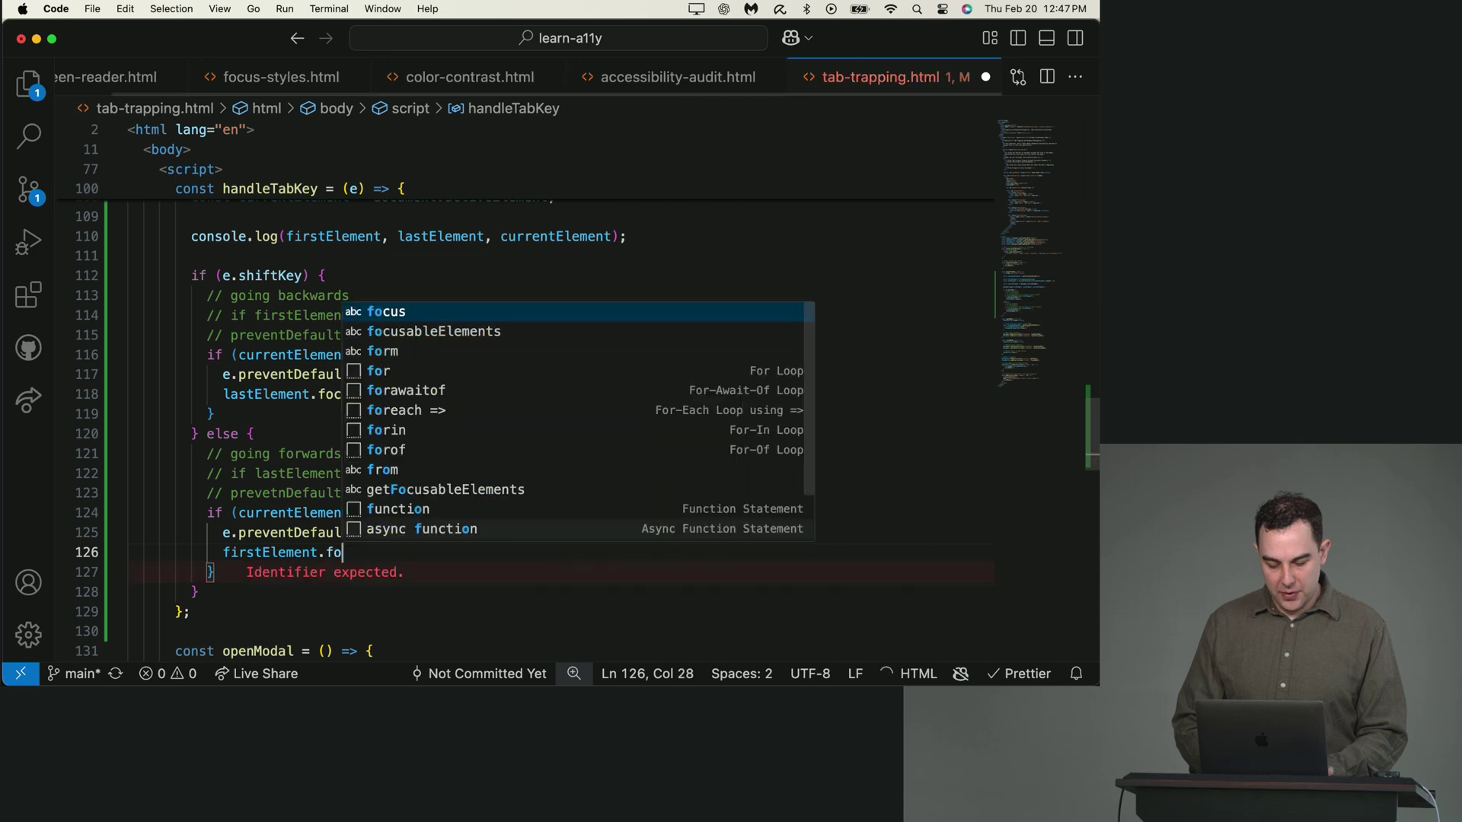
type("cus();")
Step: Close DevTools, reload the tab-trapping page and open the Contact Form modal
key("super+Tab")
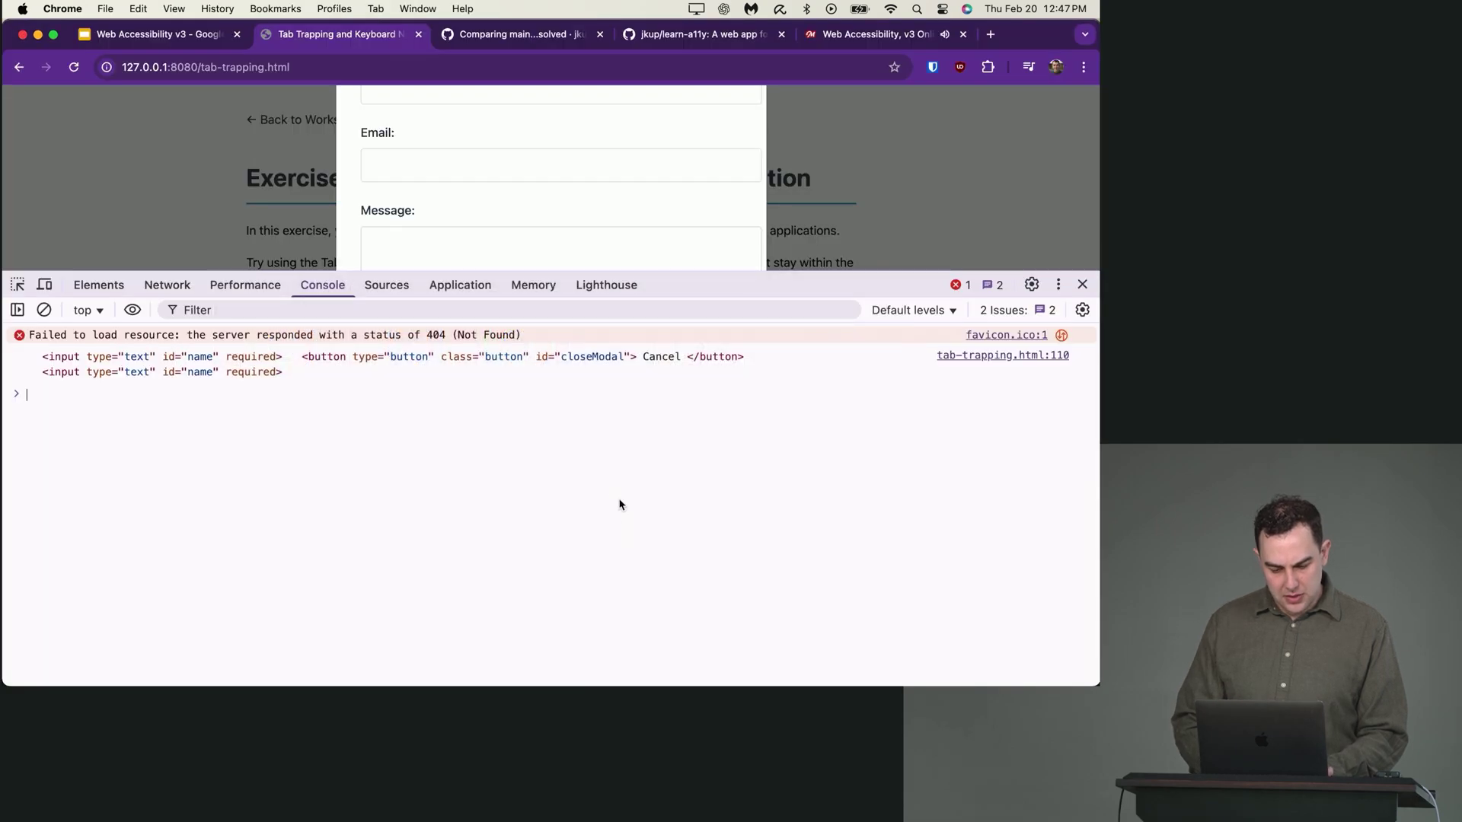
key("super+alt+i")
key("super+r")
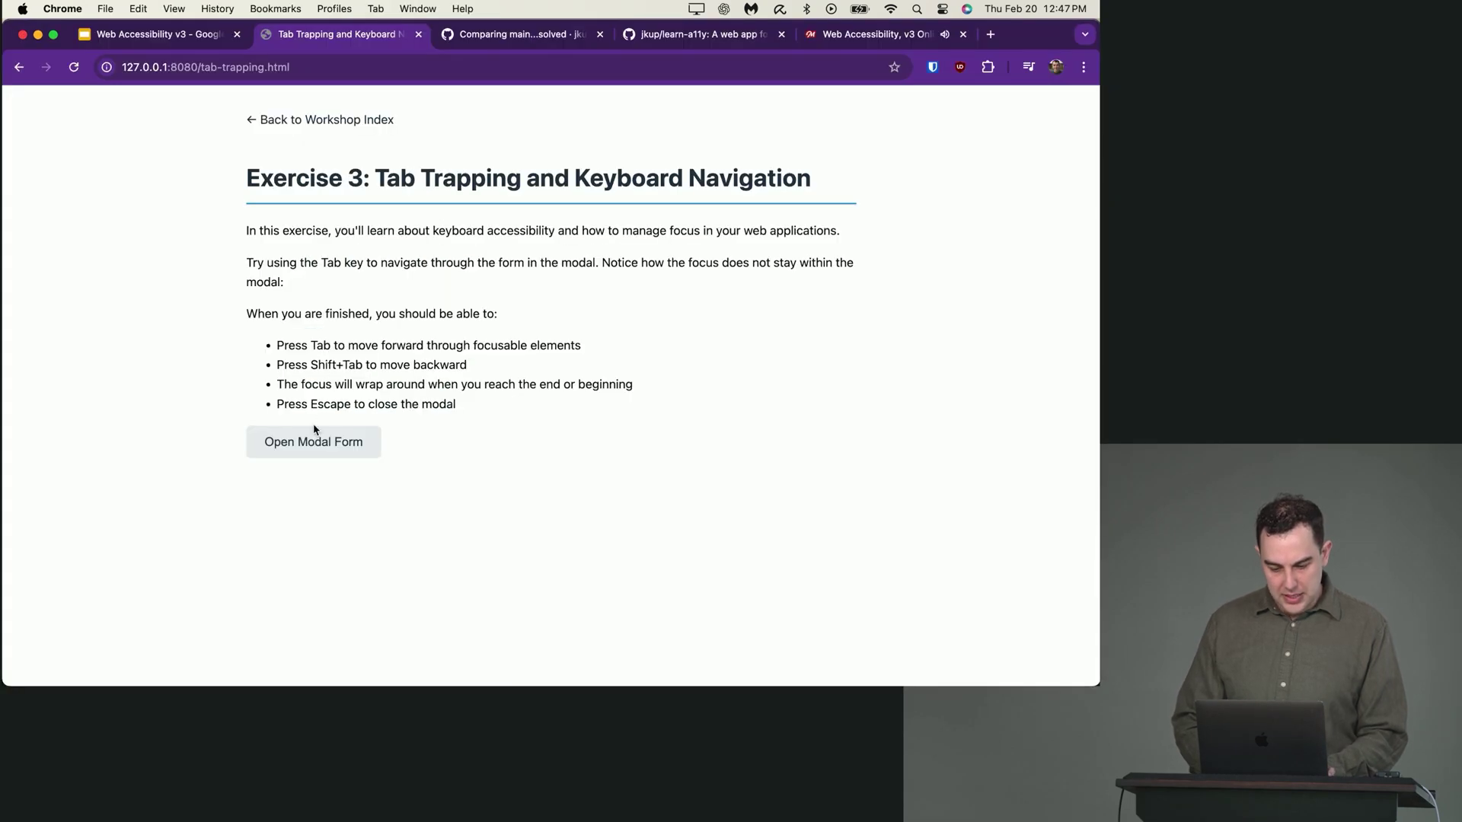
left_click(313, 443)
Step: Cycle with Tab and Shift+Tab to confirm focus wraps between Cancel and Name
key("Tab")
key("Tab")
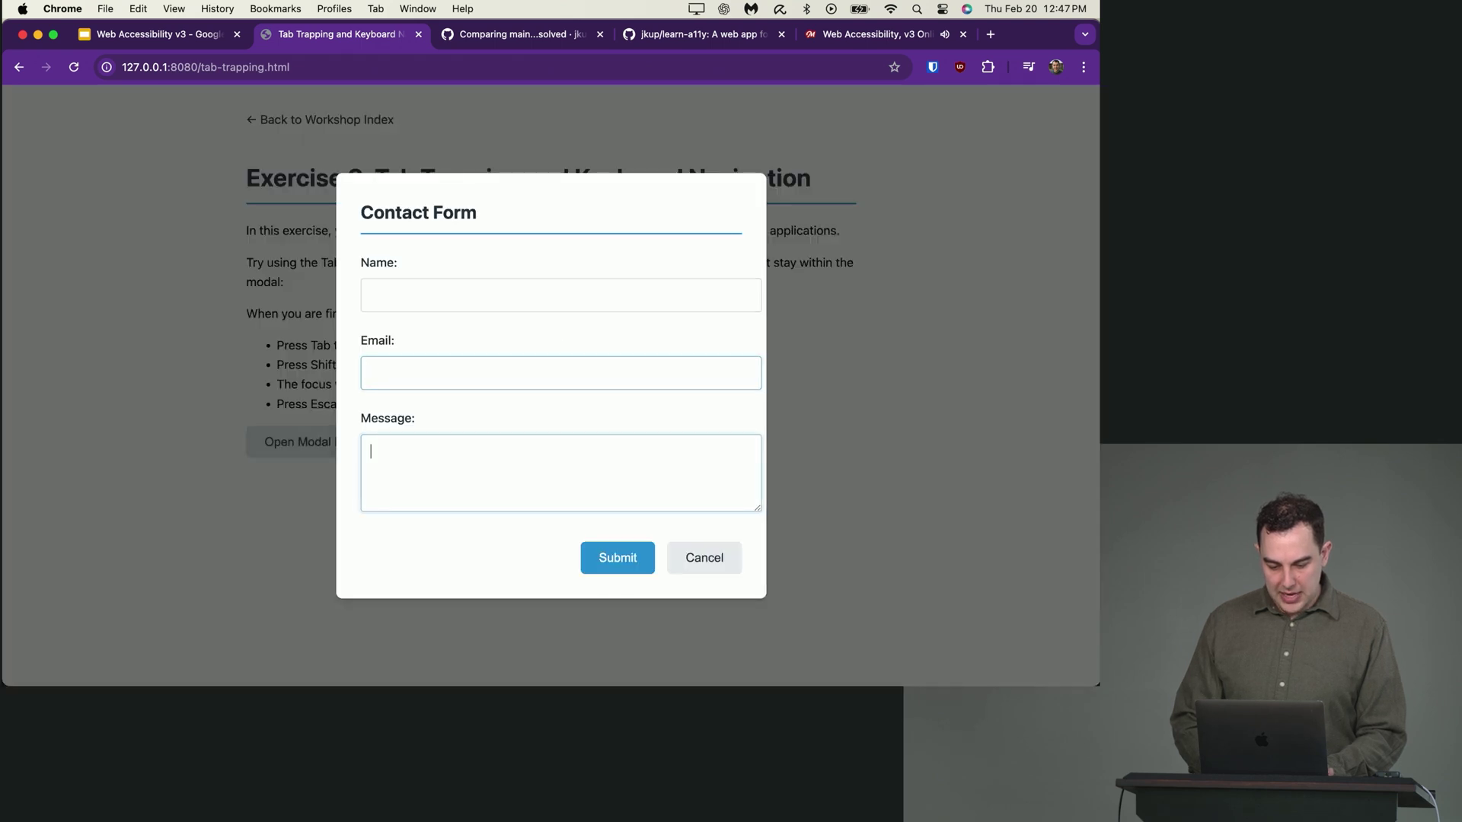
key("Tab")
key("Tab")
key("Tab")
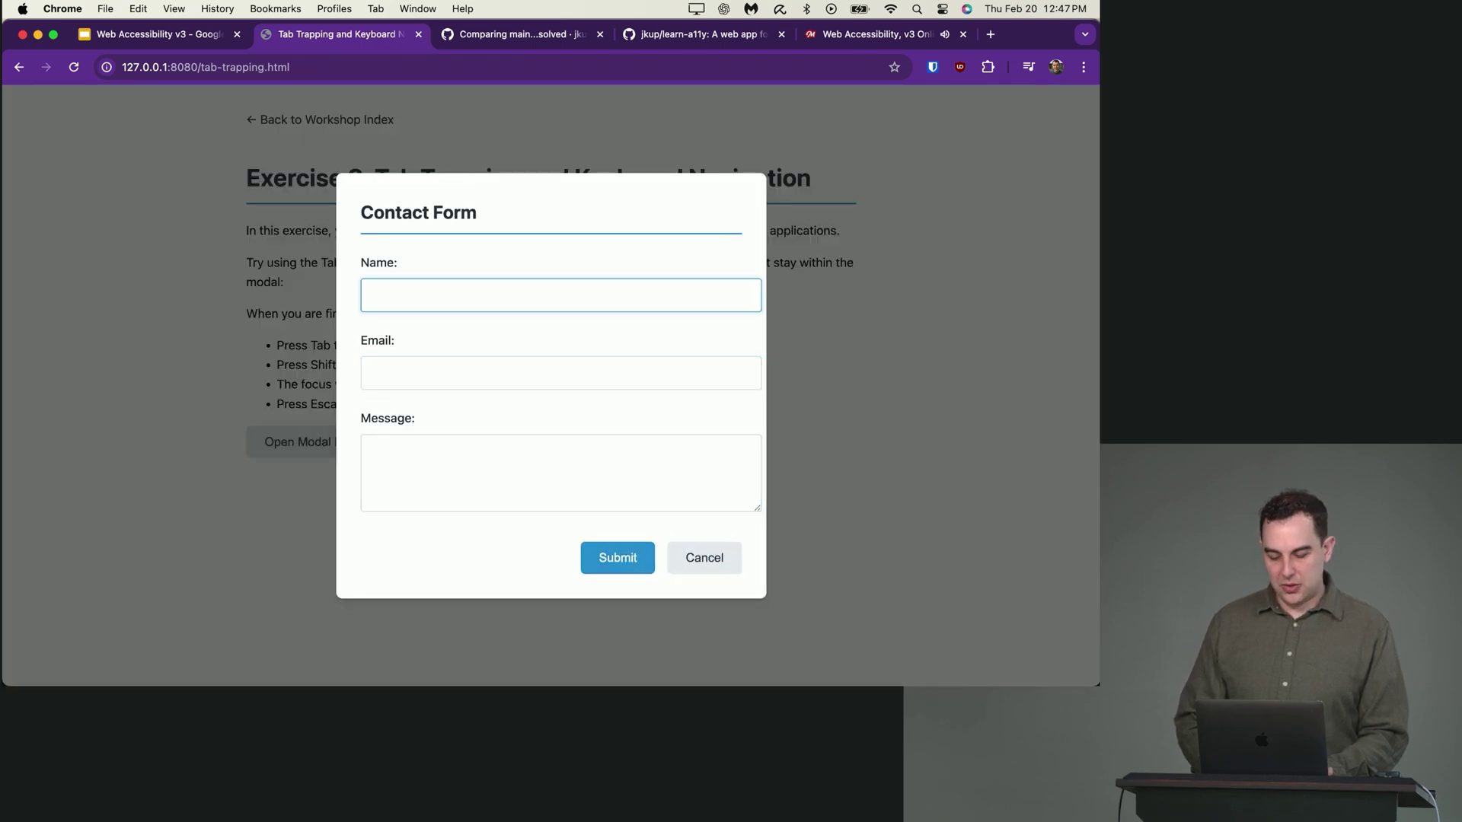
key("Tab")
key("Tab")
key("Tab")
key("Tab")
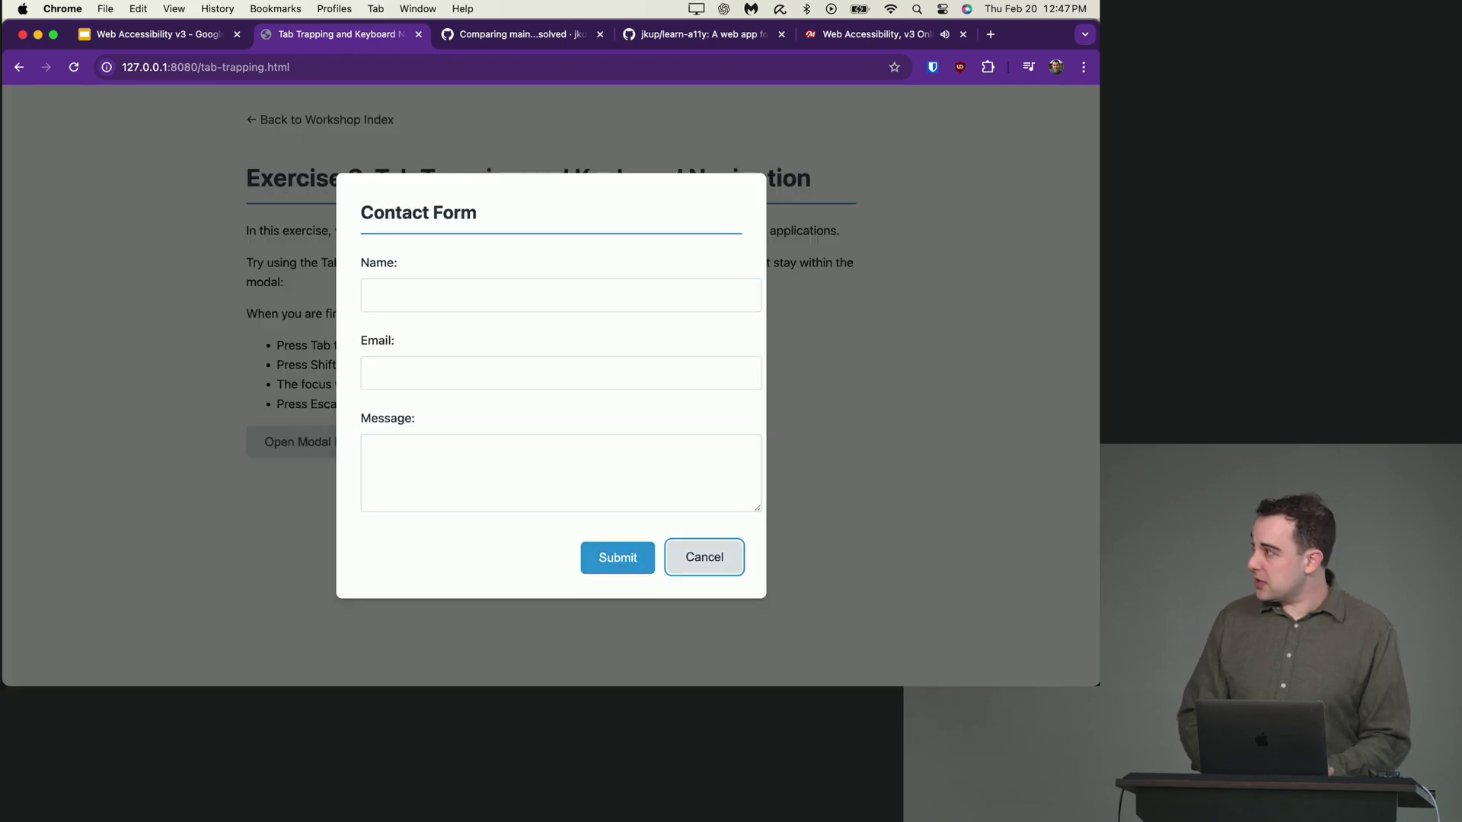
key("Tab")
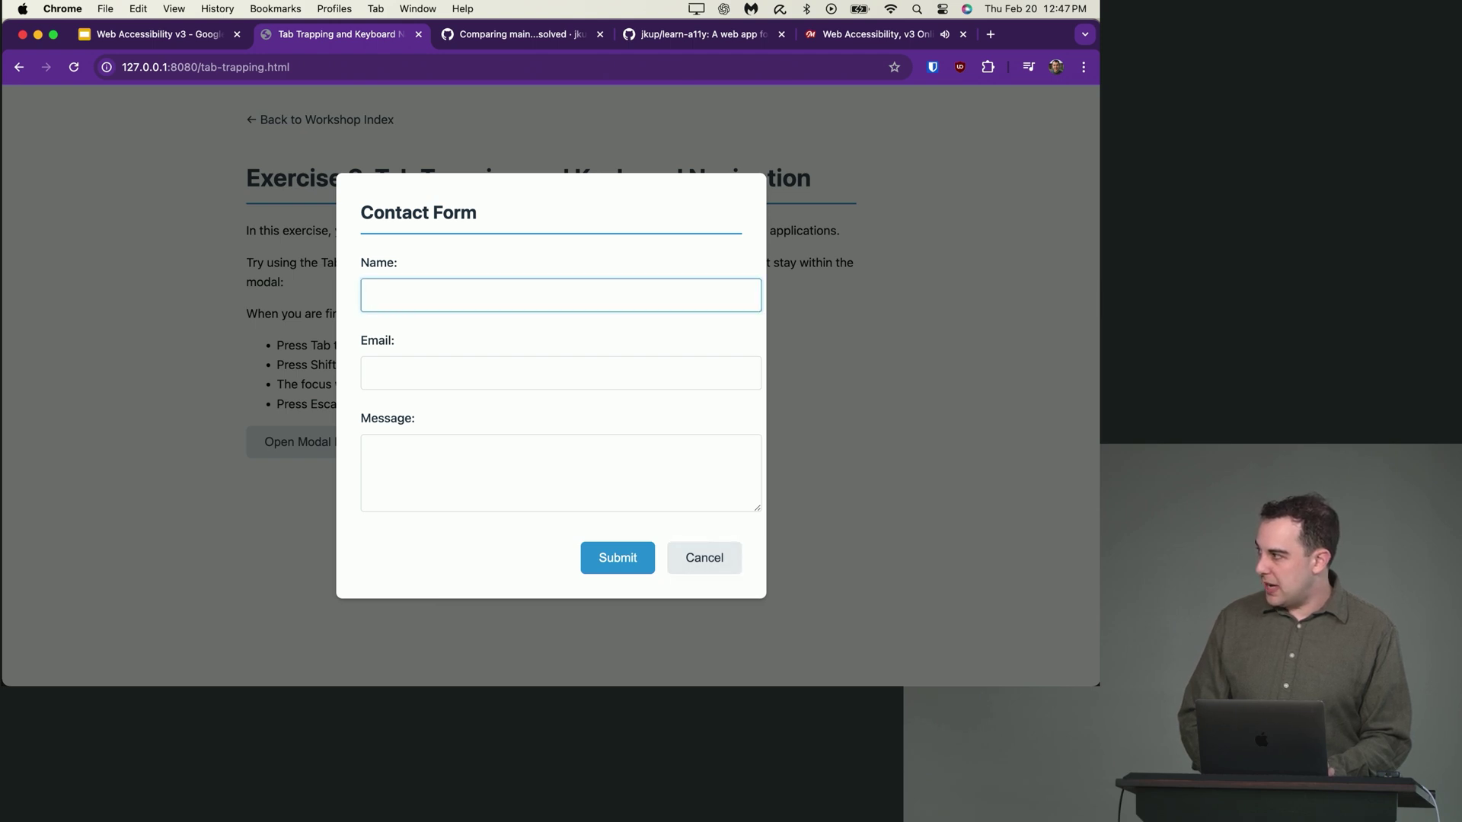
key("shift+Tab")
key("Tab")
key("Tab")
key("Tab")
key("Tab")
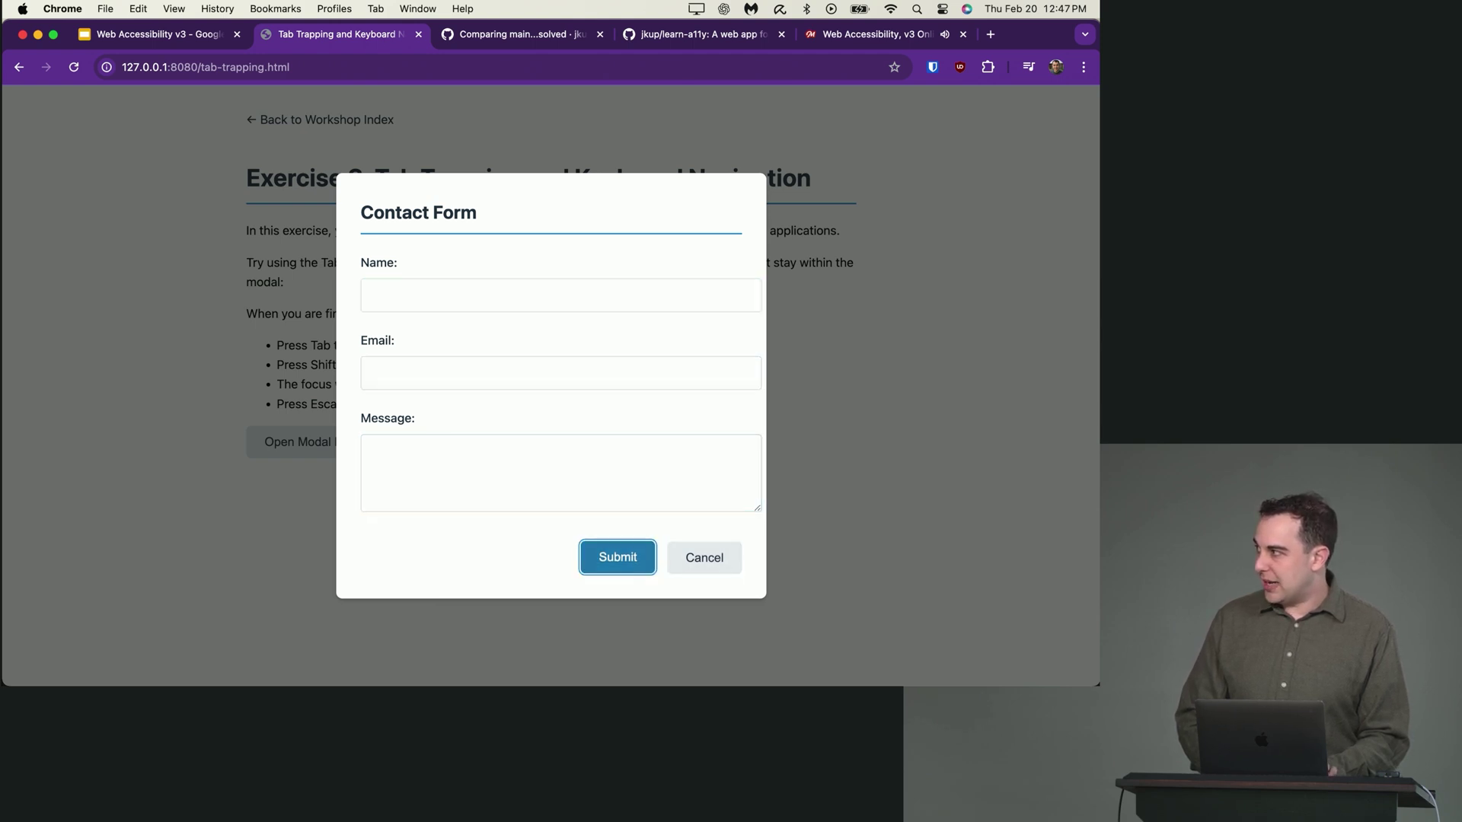
key("shift+Tab")
key("shift+Tab")
key("Tab")
key("Tab")
key("shift+Tab")
key("Tab")
key("Tab")
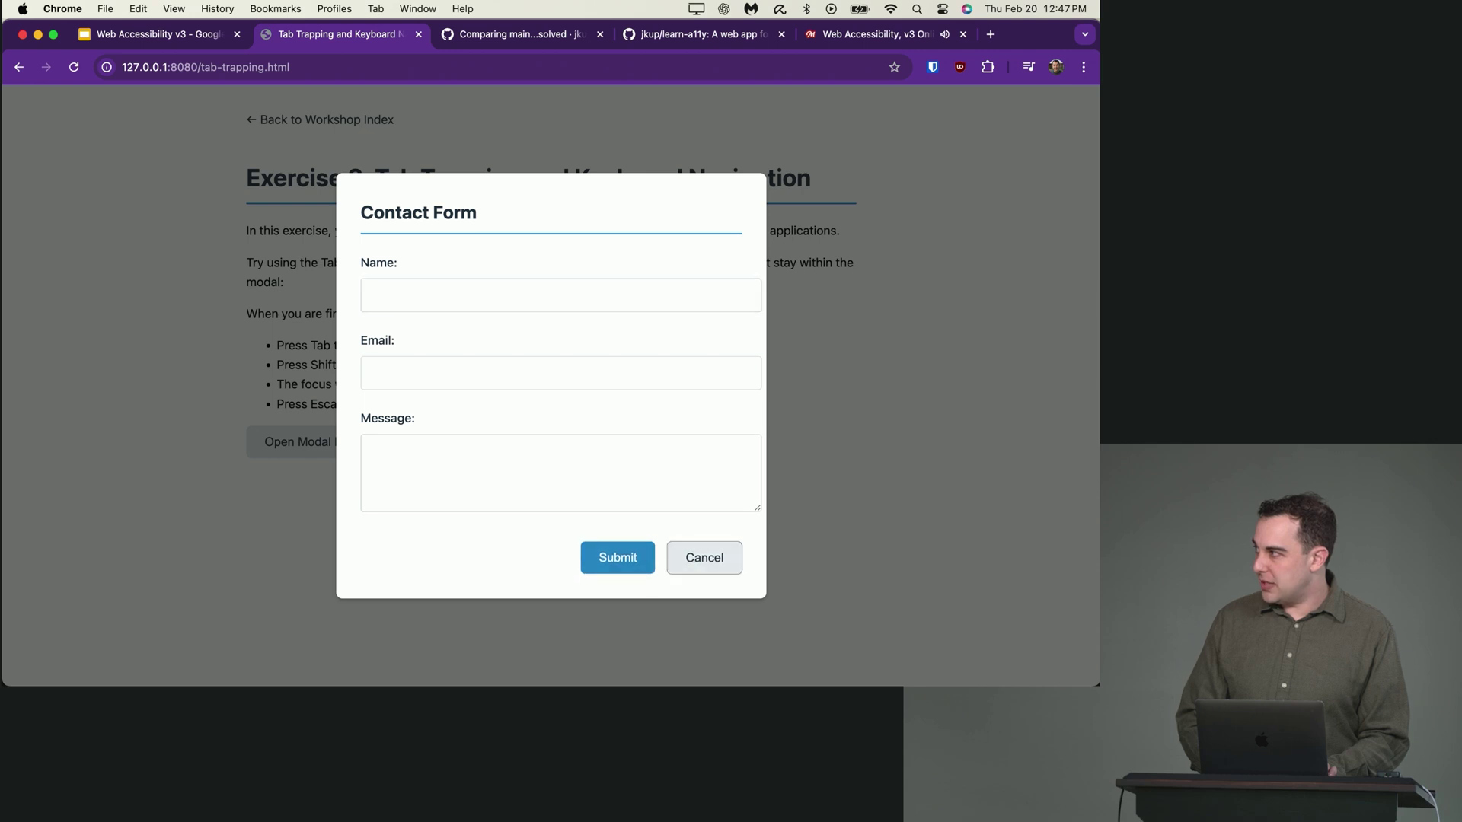